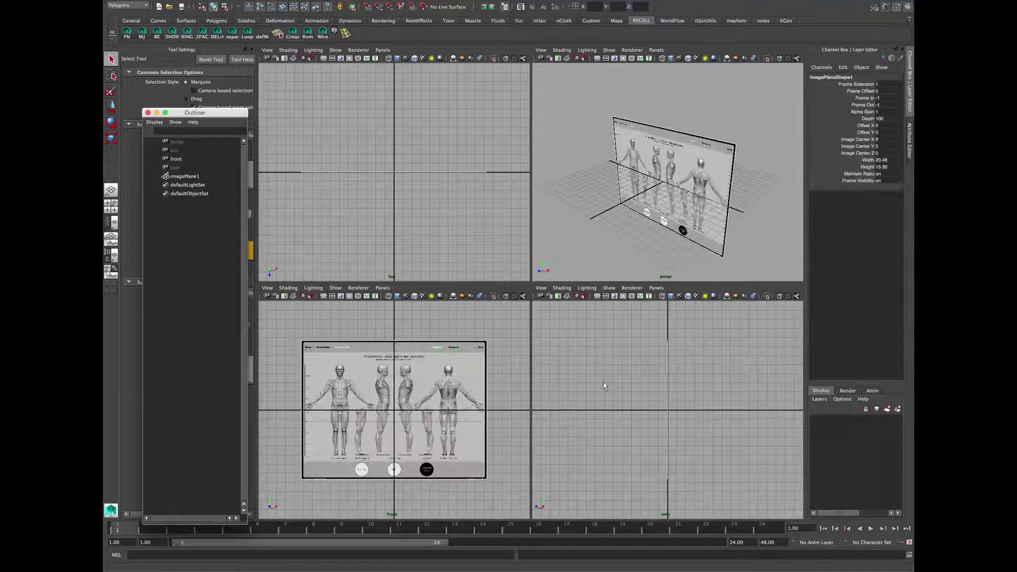
Step: Import ecorcheAlexander_muscleAndSkel.png as an image plane in the side view
left_click(566, 296)
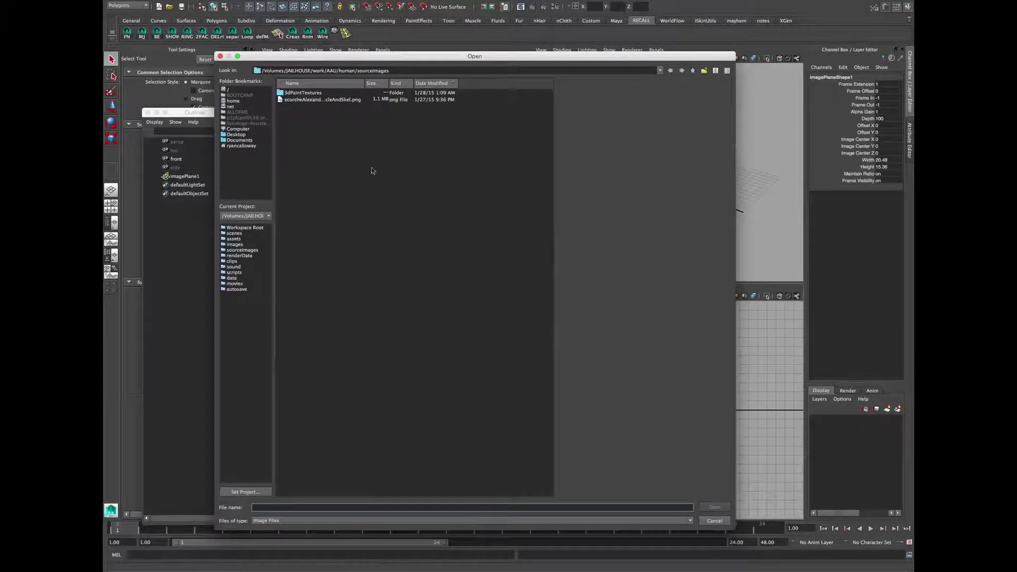
left_click(328, 101)
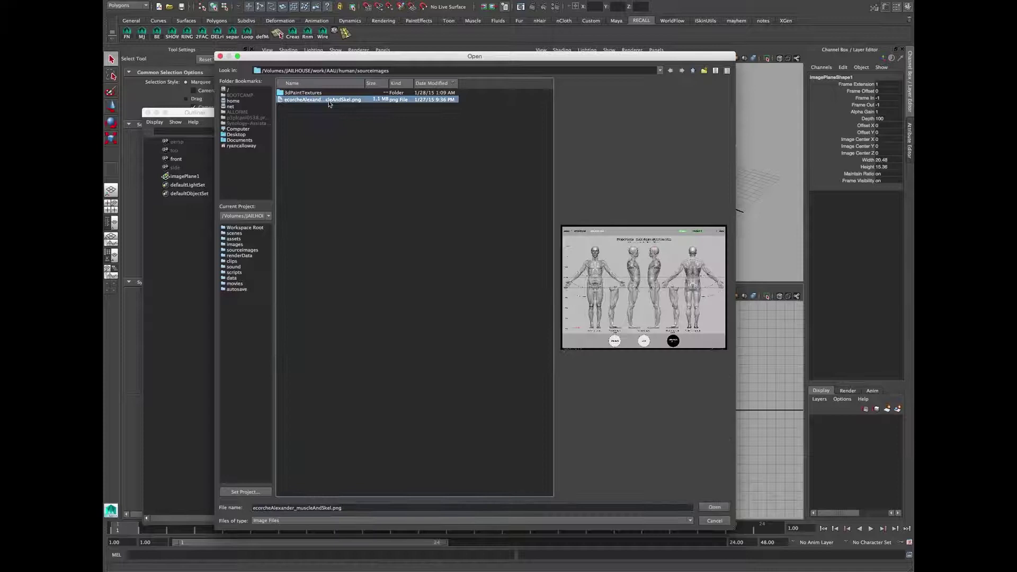
left_click(715, 507)
Step: Select the front and side image planes and raise them together about 5.3 units in Y, bringing the figures' feet to the ground line
left_click_drag(467, 328, 493, 362)
left_click(600, 361, "shift")
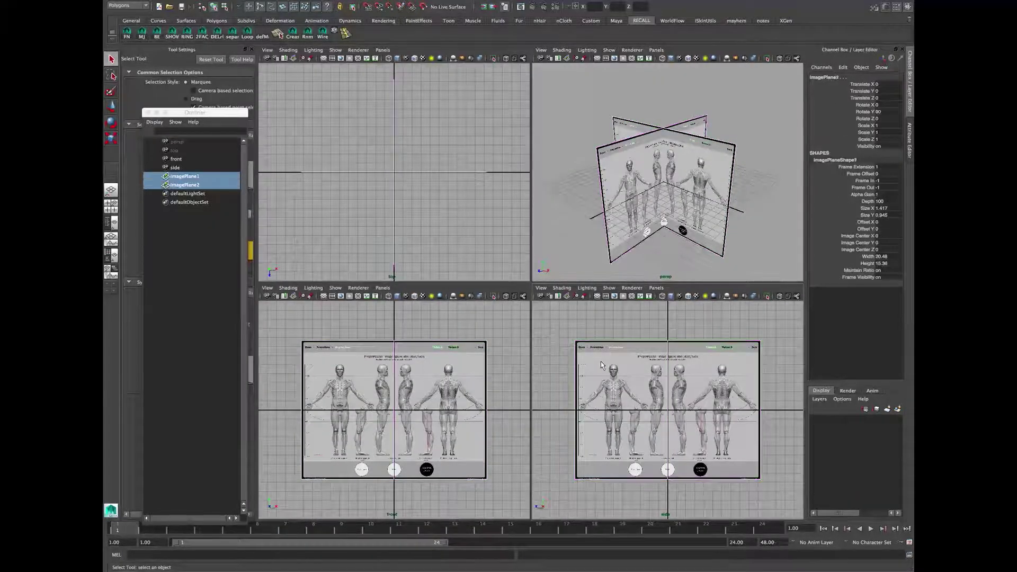
key("w")
scroll(369, 383, "up", 4)
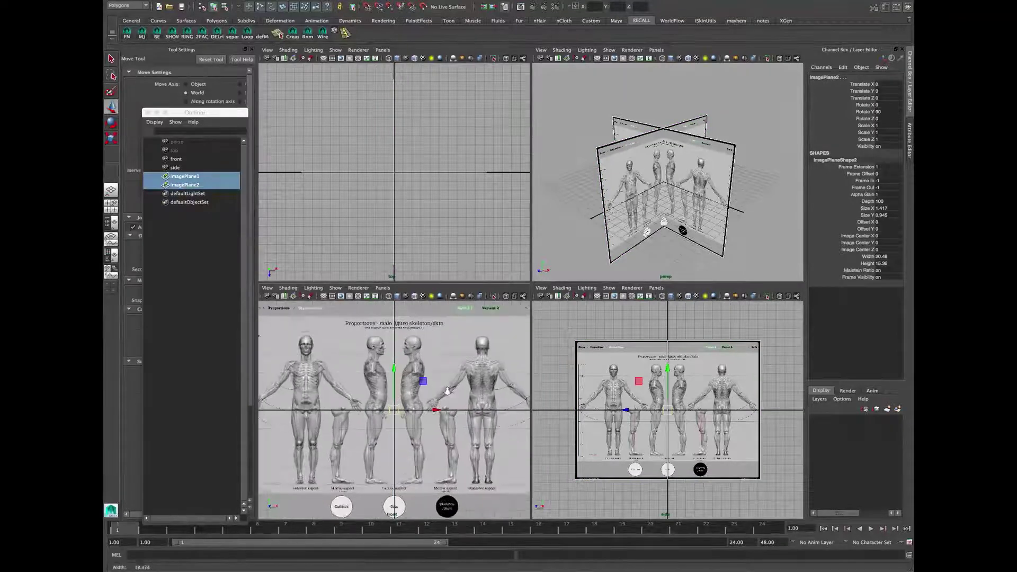
left_click_drag(401, 365, 400, 329)
middle_click_drag(347, 429, 418, 459, "alt")
right_click_drag(418, 459, 417, 451, "alt")
middle_click_drag(418, 450, 370, 441, "alt")
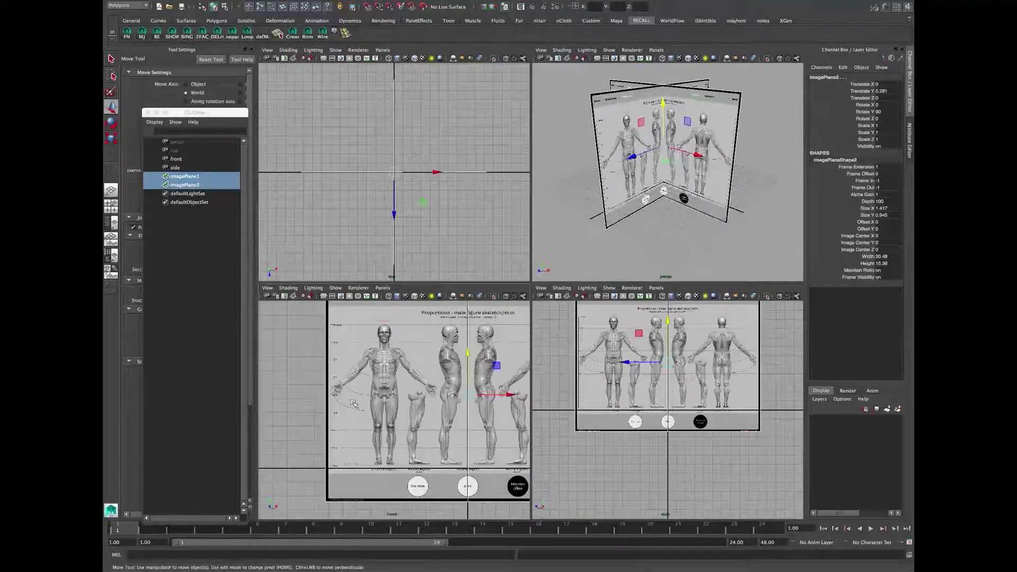
middle_click(736, 238)
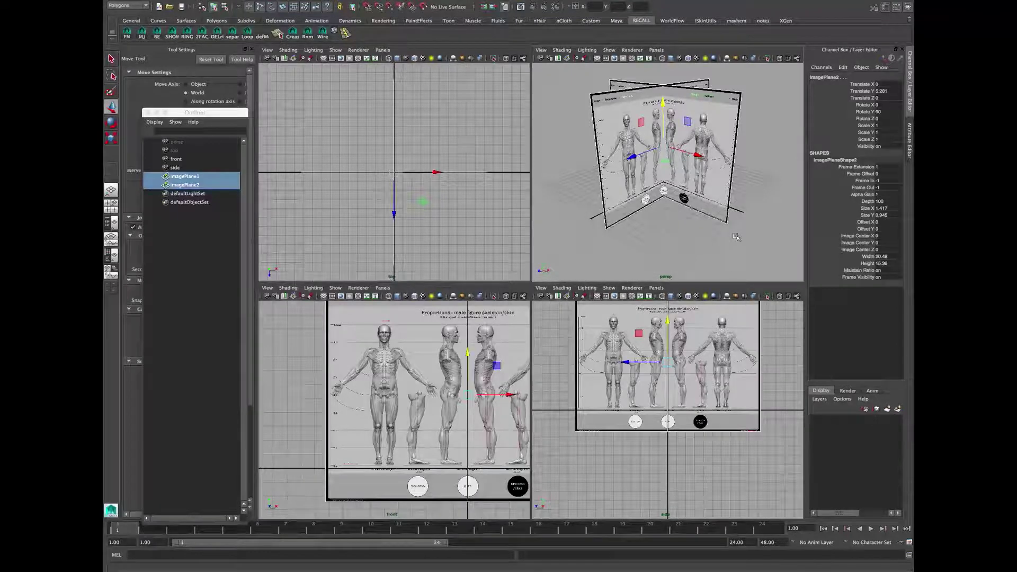
Step: Set the alpha gain of both image planes to 0.5 to make them semi-transparent
left_click(907, 132)
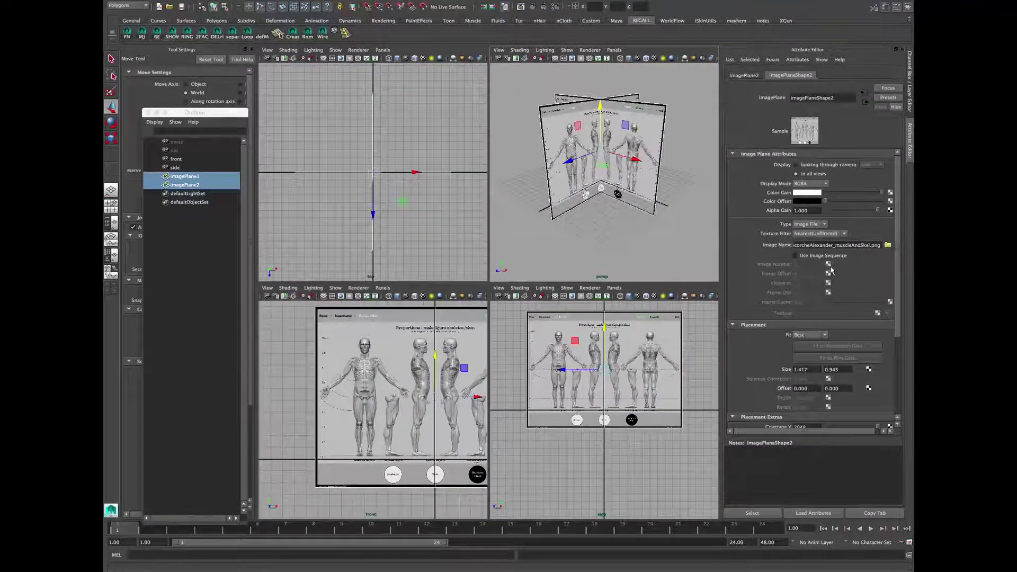
left_click_drag(875, 211, 855, 210)
key("Return")
left_click(672, 212)
left_click(646, 209)
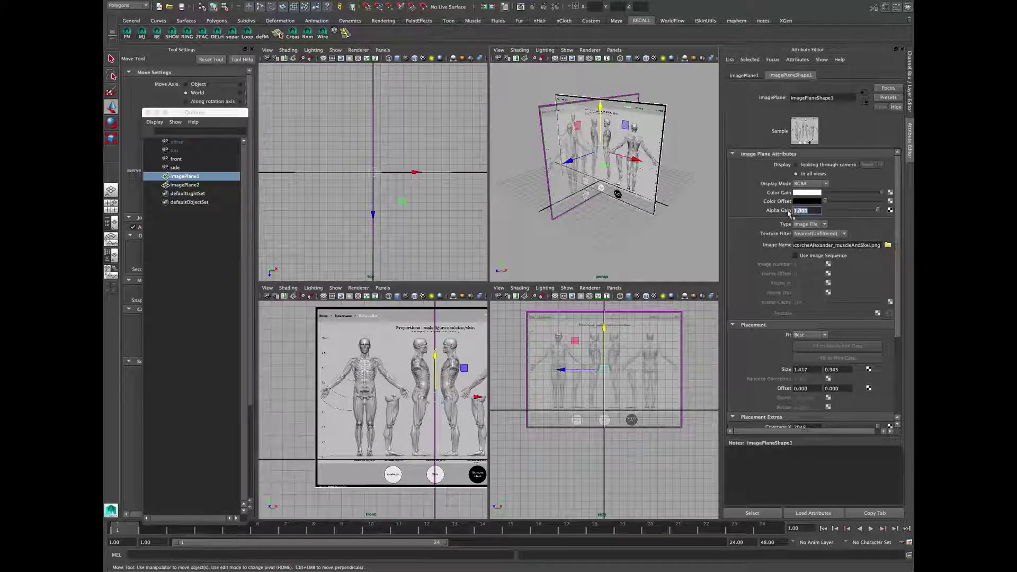
type("0.5")
key("Return")
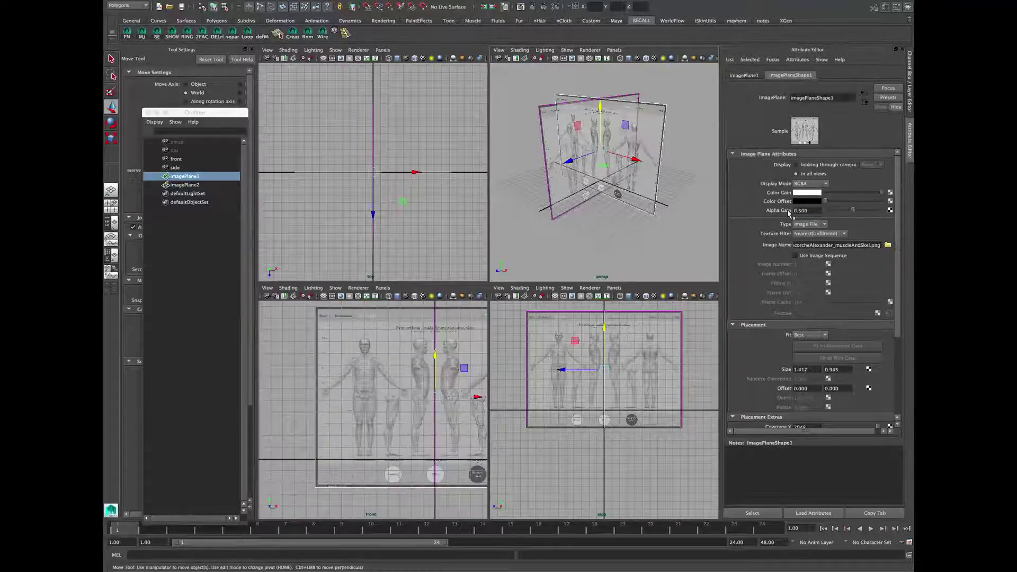
Step: Select both image planes, scale them down uniformly and lower them so the feet rest on the ground line in the front view
right_click_drag(391, 388, 410, 406, "alt")
key("space")
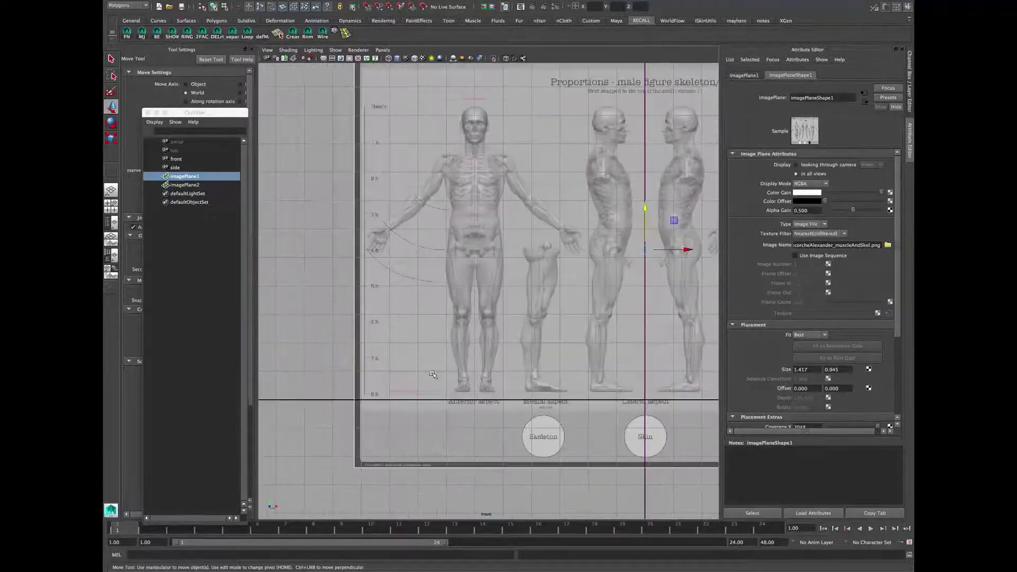
key("space")
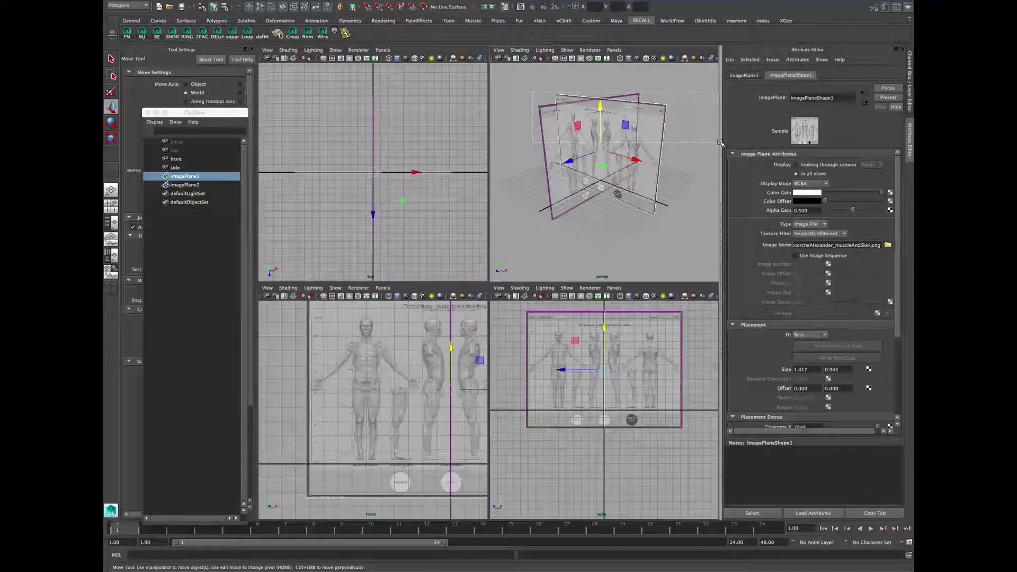
left_click_drag(533, 100, 640, 221)
key("space")
scroll(392, 443, "up", 5)
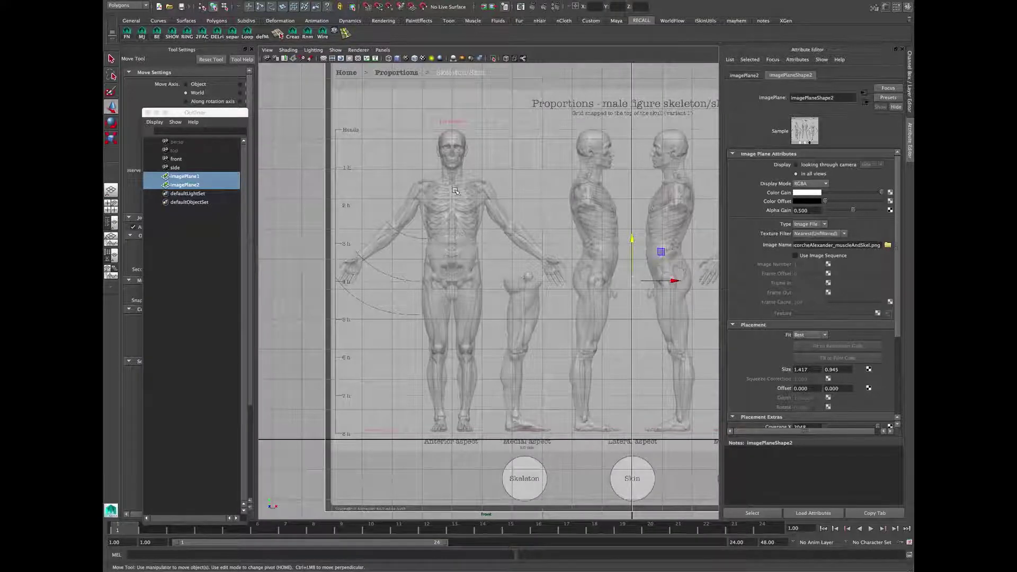
key("r")
middle_click_drag(454, 196, 422, 349)
key("w")
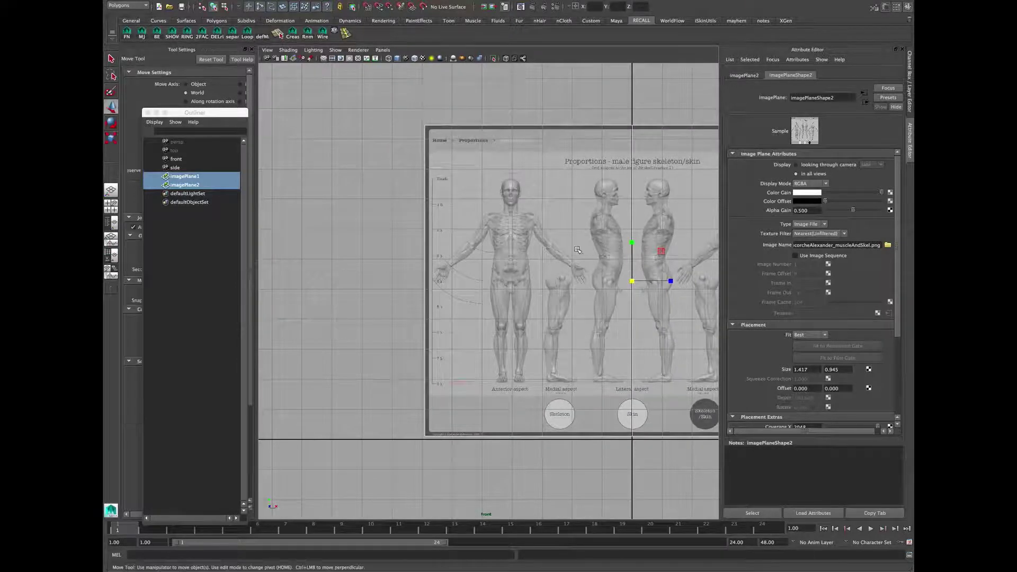
middle_click_drag(580, 254, 561, 280)
key("r")
key("w")
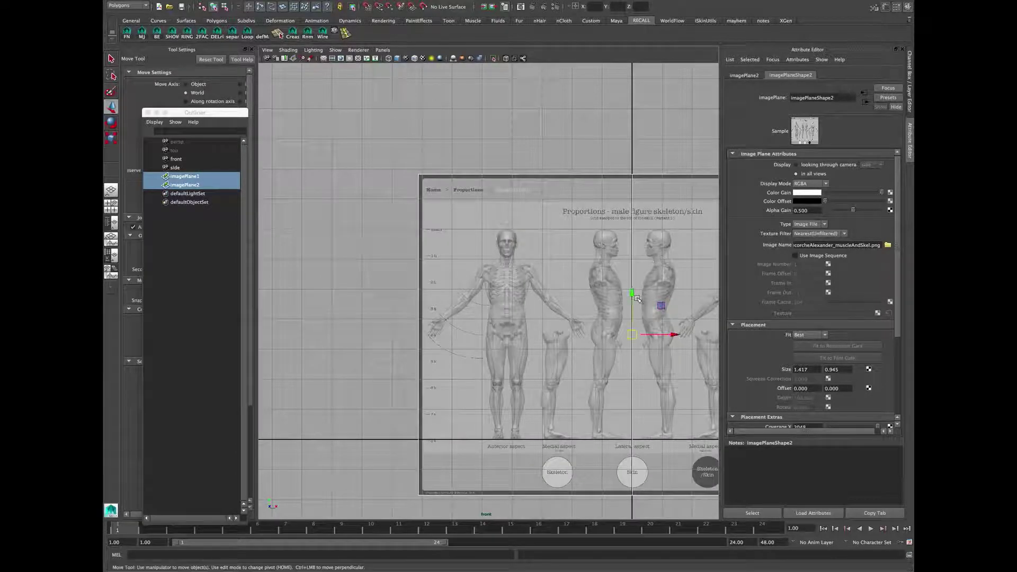
left_click_drag(631, 295, 631, 293)
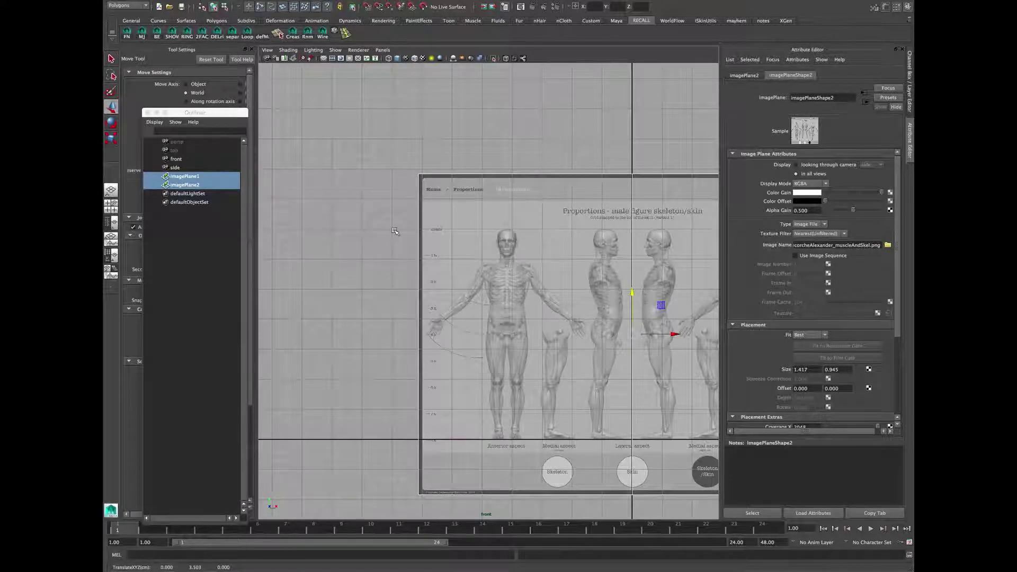
Step: Rescale both image planes uniformly to about 0.8 so the head marks match the grid lines, keeping the feet on the ground line
key("r")
middle_click_drag(453, 255, 429, 281)
key("w")
key("r")
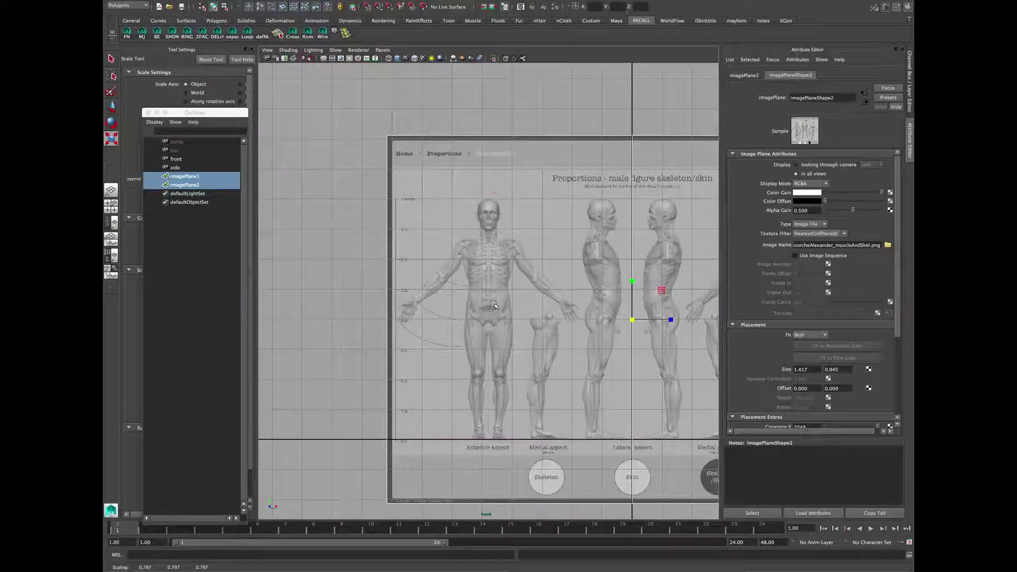
Step: Move only the side image plane along Z in the side view so the forward-facing lateral figure is centered on the vertical axis
key("space")
left_click_drag(583, 194, 583, 226, "alt")
right_click_drag(583, 227, 614, 215, "alt")
left_click(534, 207)
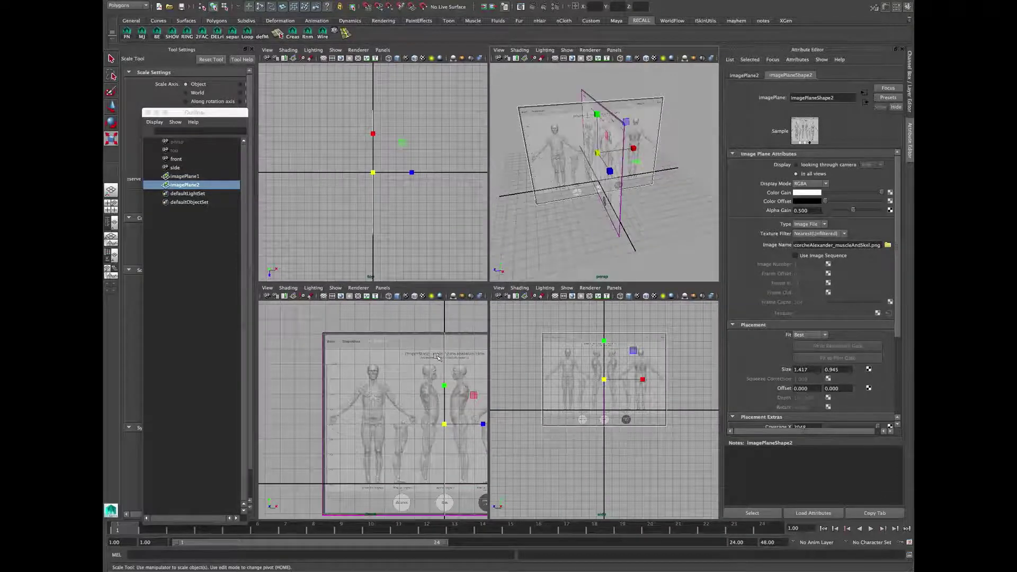
key("space")
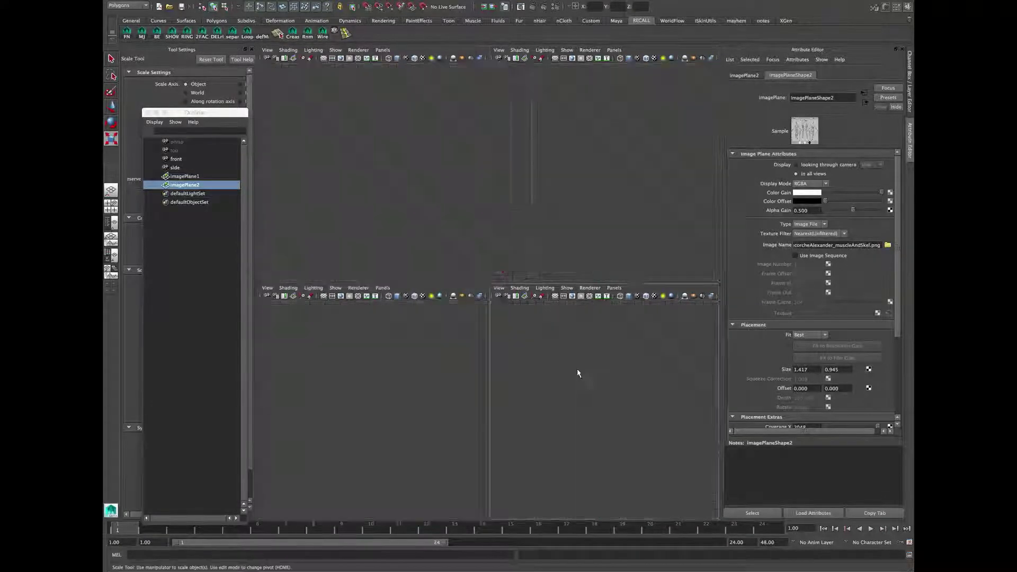
scroll(577, 370, "up", 4)
scroll(464, 316, "up", 1)
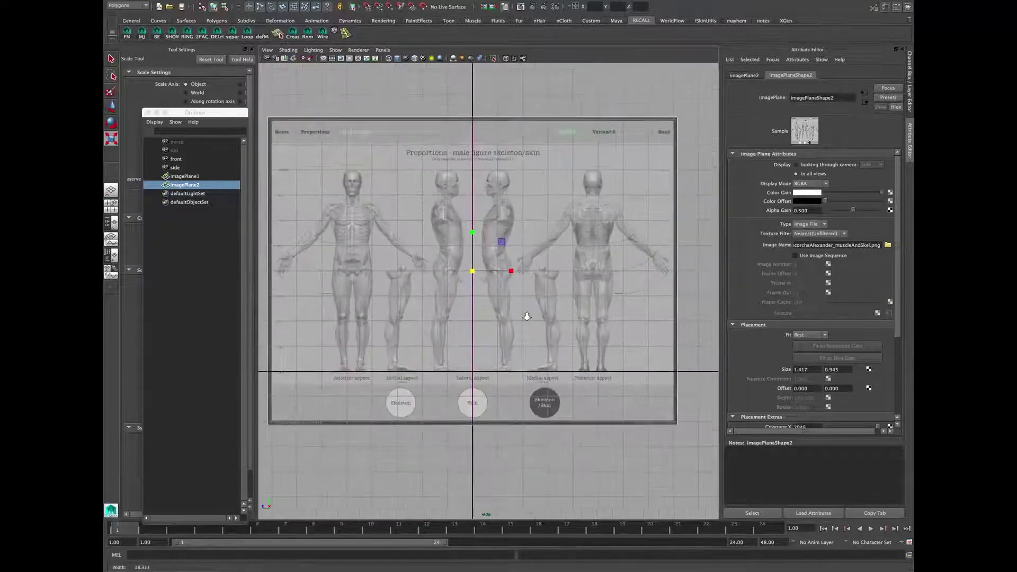
key("w")
left_click_drag(452, 270, 429, 269)
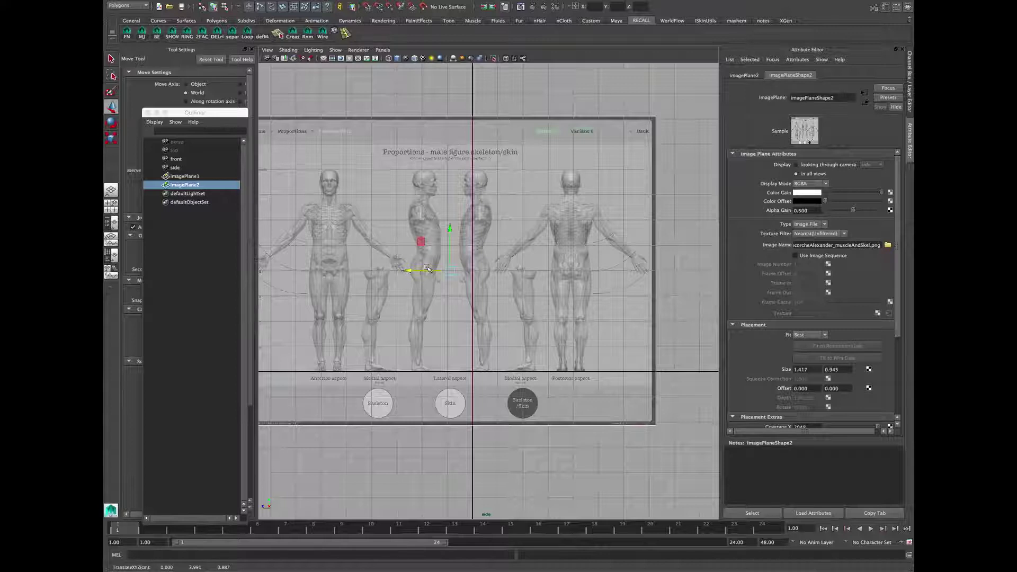
Step: Move the front image plane about 4.79 units in X so the anterior figure's line of gravity sits on the vertical axis
key("space")
key("space")
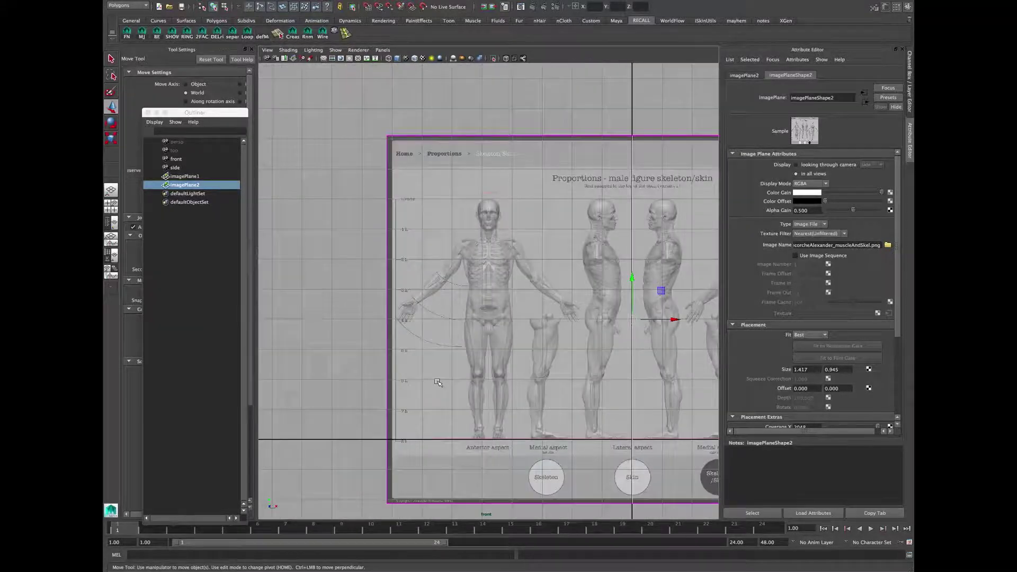
left_click(435, 309)
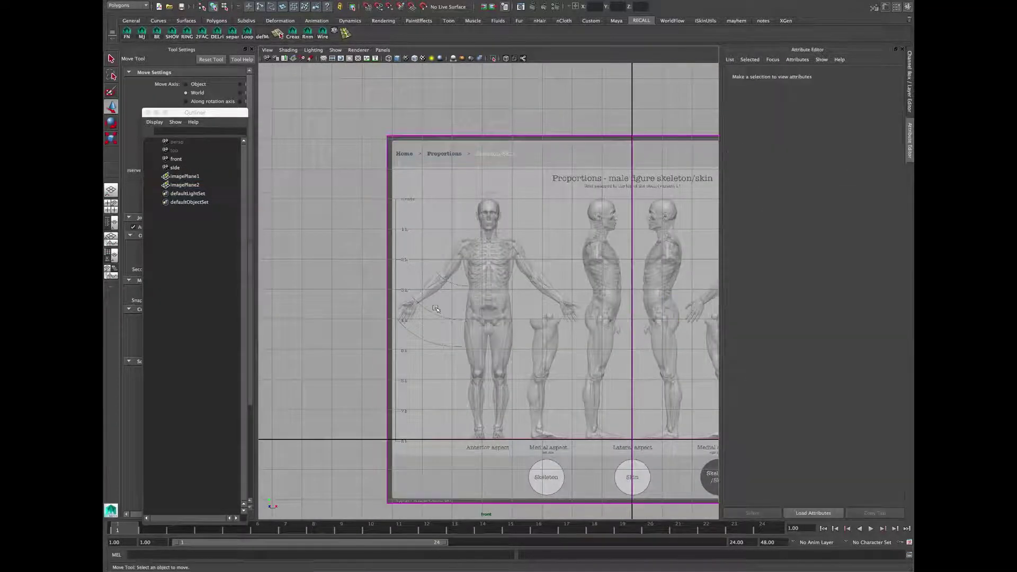
middle_click_drag(500, 323, 439, 320, "alt")
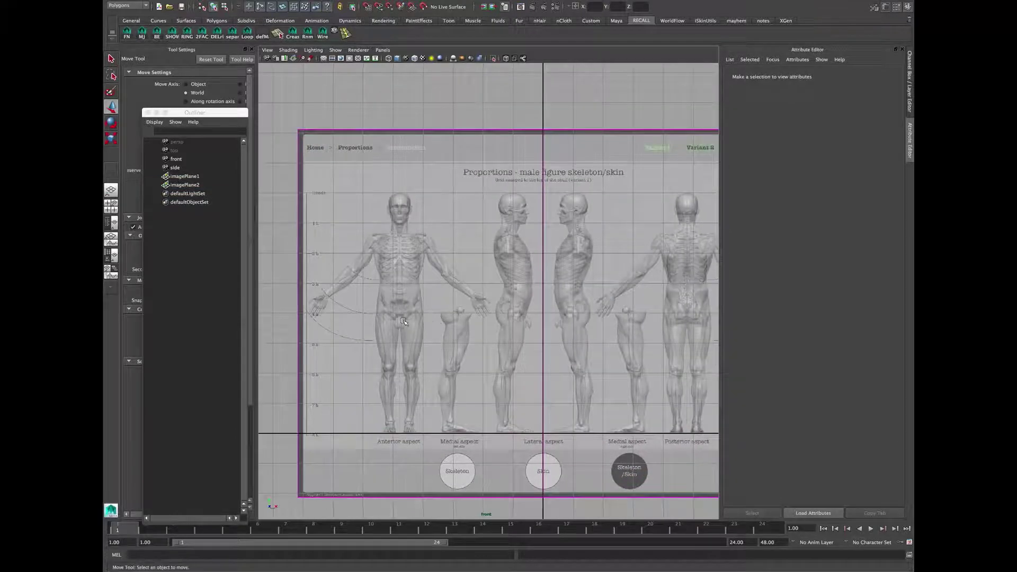
left_click(338, 127)
left_click_drag(582, 313, 714, 312)
middle_click_drag(418, 300, 422, 300)
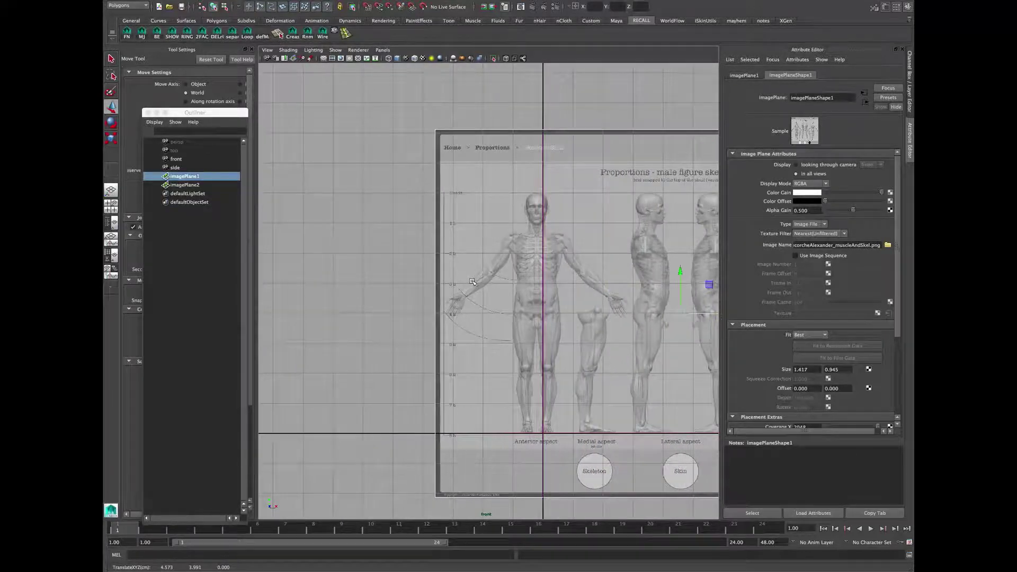
middle_click_drag(479, 264, 431, 336, "alt")
right_click_drag(519, 320, 636, 289, "alt")
right_click_drag(412, 298, 705, 289, "alt")
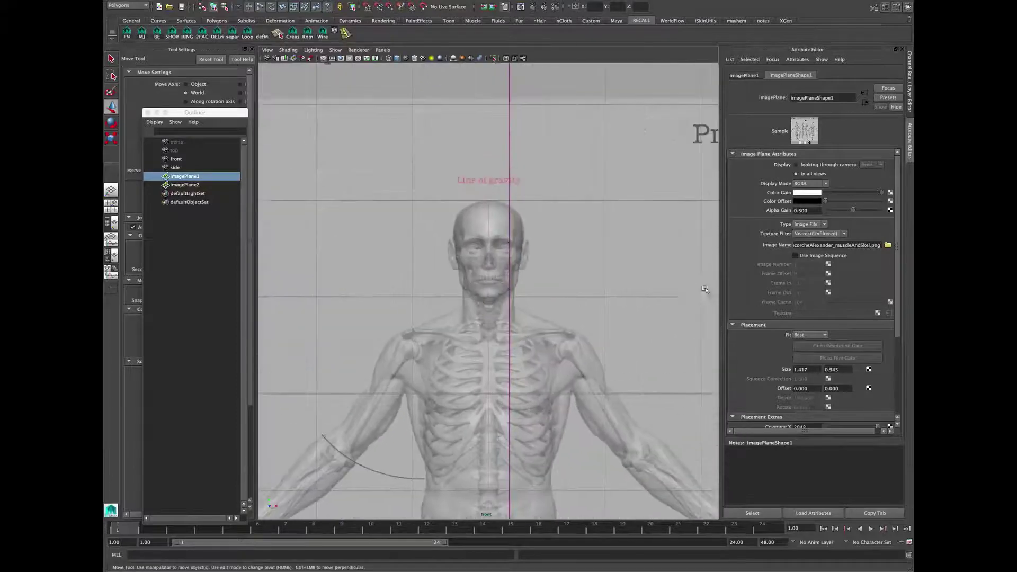
middle_click_drag(525, 253, 488, 271, "alt")
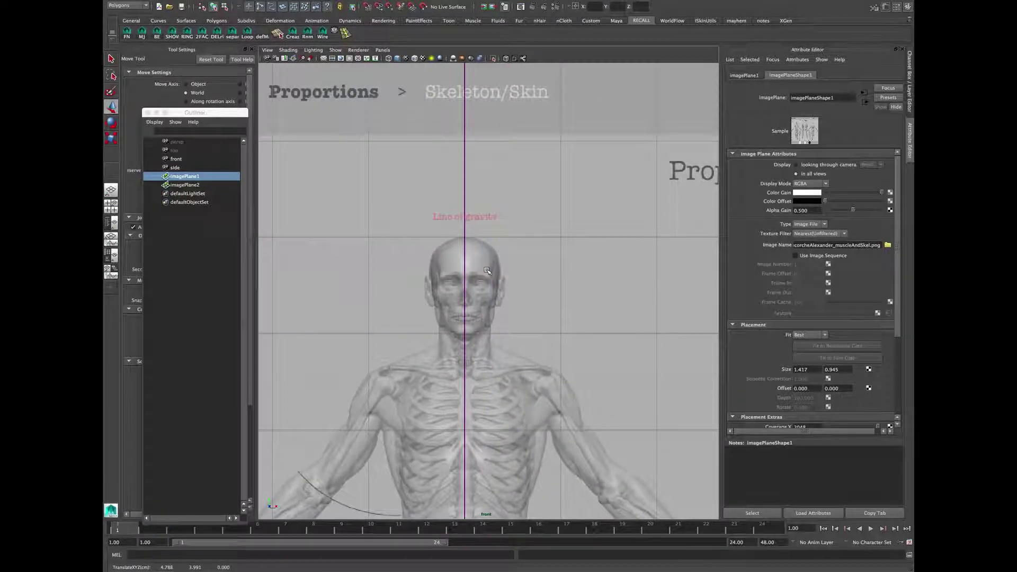
scroll(487, 271, "down", 6)
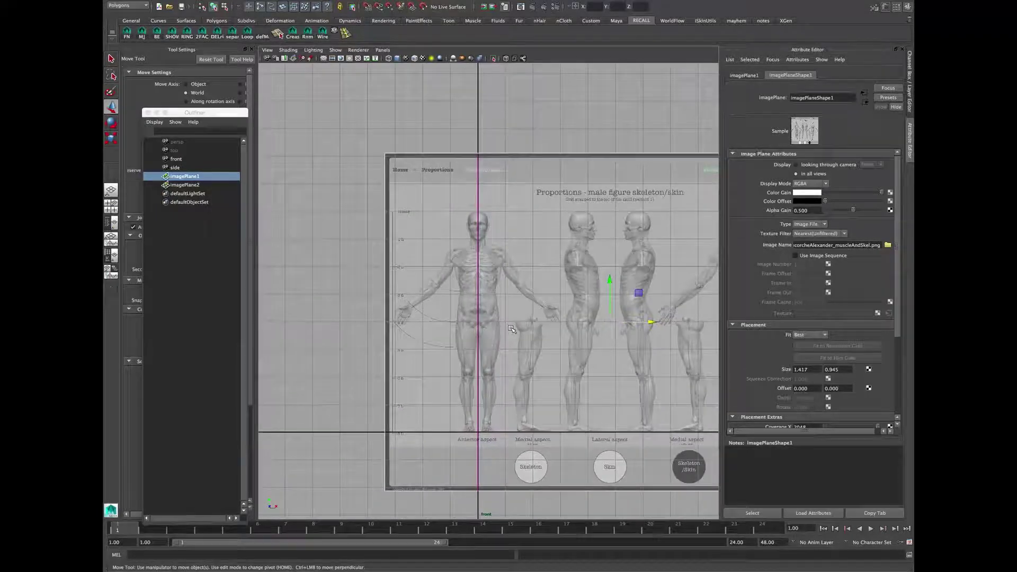
Step: Push the front image plane back and the side image plane sideways in the perspective view, clearing the space around the origin
key("space")
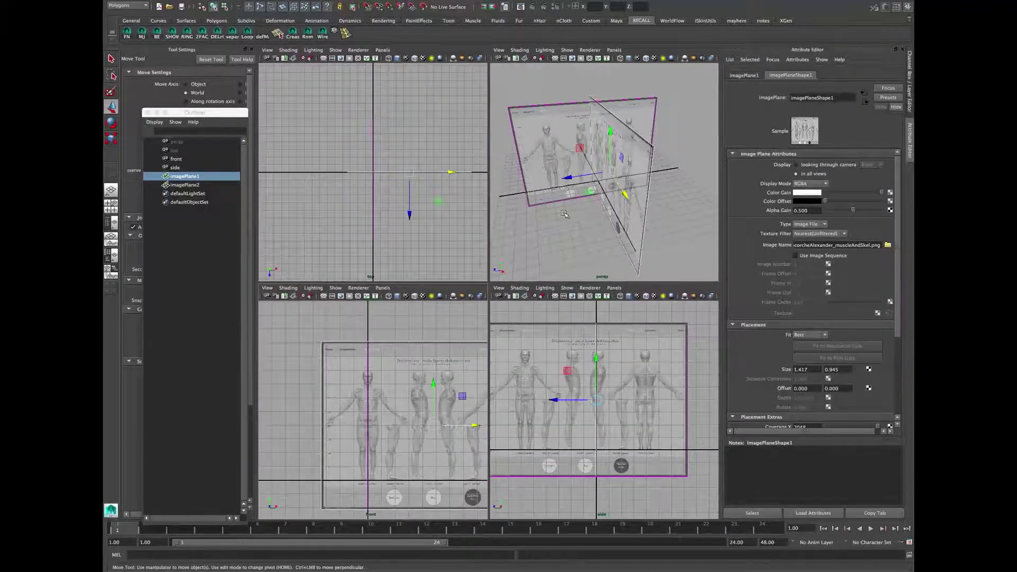
key("space")
left_click_drag(564, 214, 559, 305, "alt")
key("q")
key("w")
left_click_drag(467, 334, 534, 232)
left_click(470, 219)
mouse_move(490, 293)
left_mouse_down()
mouse_move(414, 246)
mouse_move(477, 295)
mouse_move(513, 286)
mouse_move(497, 284)
left_mouse_up()
left_click(496, 295)
middle_click_drag(497, 284, 481, 303, "alt")
right_click_drag(480, 303, 483, 302, "alt")
left_click_drag(483, 302, 490, 301, "alt")
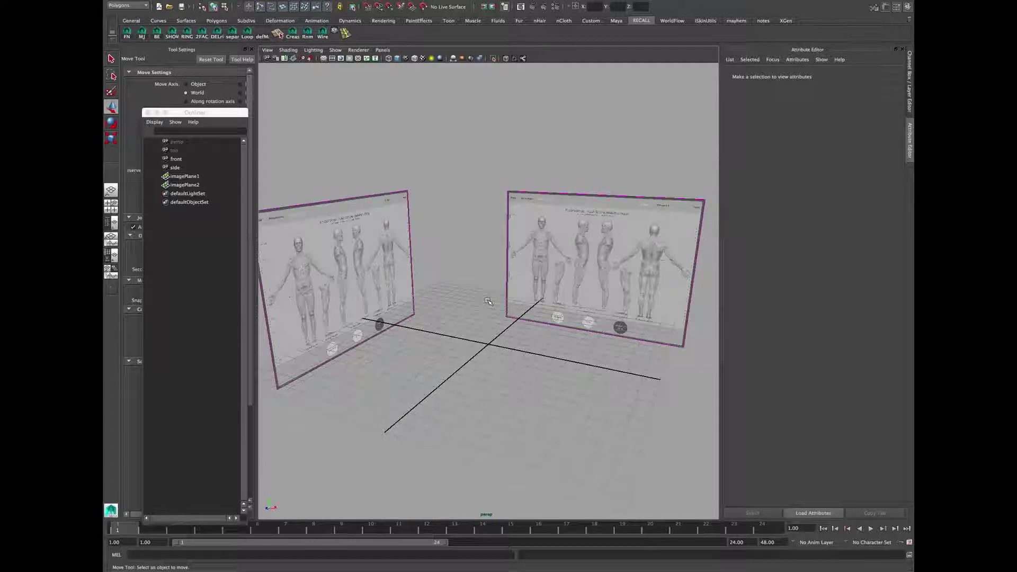
Step: Create a polygon cube at the origin, raise it to the figure's torso and scale it up to the torso's width
right_click(498, 270, "shift")
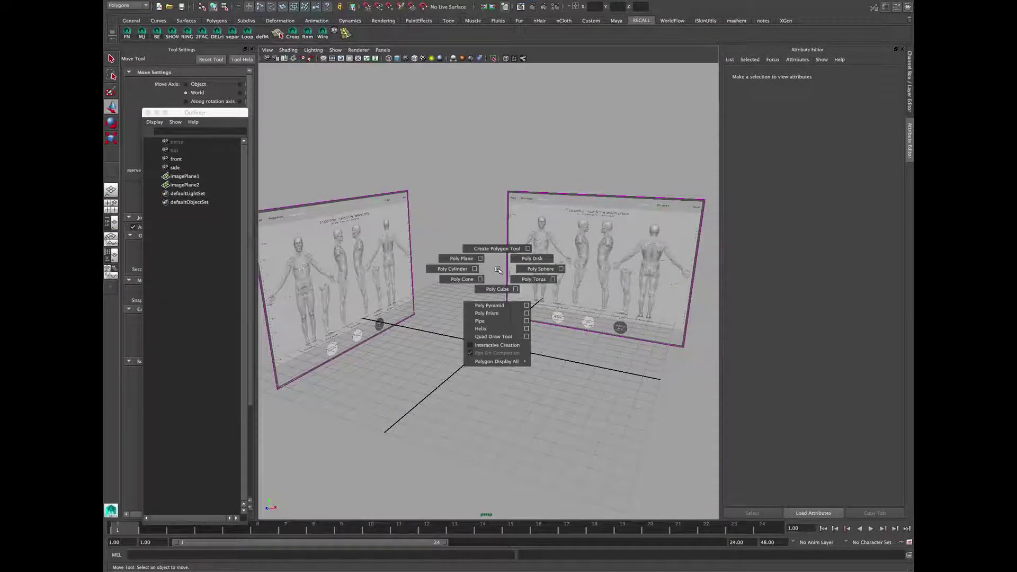
right_click_drag(497, 269, 519, 340, "shift")
left_click_drag(519, 340, 530, 333, "alt")
key("space")
scroll(367, 459, "up", 2)
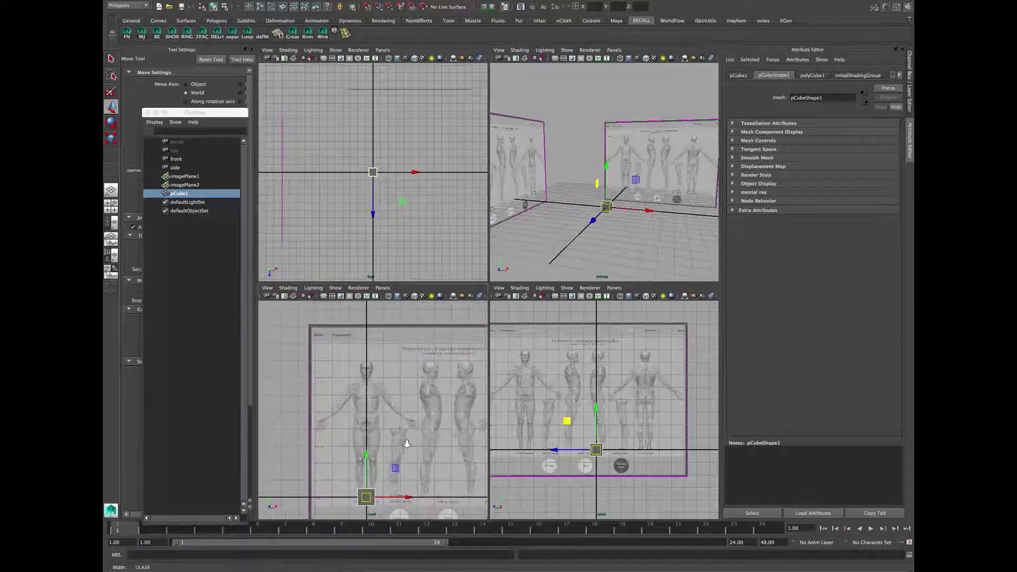
left_click_drag(367, 458, 366, 401)
key("r")
key("space")
middle_click_drag(408, 372, 449, 355)
Step: Turn on X-ray shading in the front view and move the cube's bottom vertices down to the figure's pelvis
left_click(506, 59)
middle_click_drag(529, 305, 517, 329, "alt")
right_click_drag(517, 330, 561, 335, "alt")
middle_click_drag(562, 335, 566, 324, "alt")
right_click(475, 313)
right_click_drag(475, 313, 439, 314)
left_click_drag(403, 307, 500, 342)
key("w")
middle_click_drag(498, 342, 499, 391, "shift")
Step: Insert a horizontal edge loop around the torso cube at waist height and scale it inward to match the waist
right_click_drag(463, 322, 423, 320, "shift")
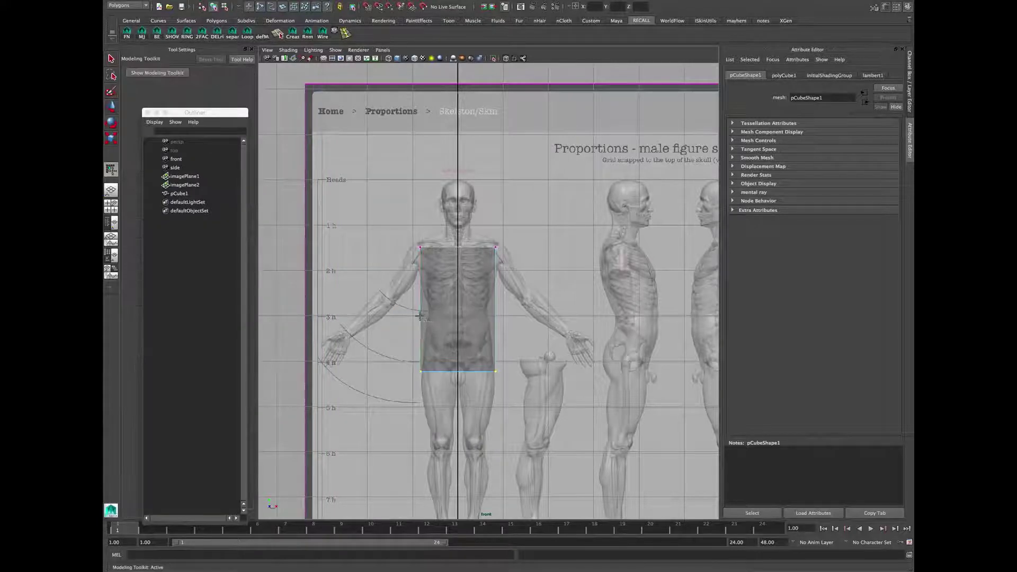
left_click(420, 314, "ctrl")
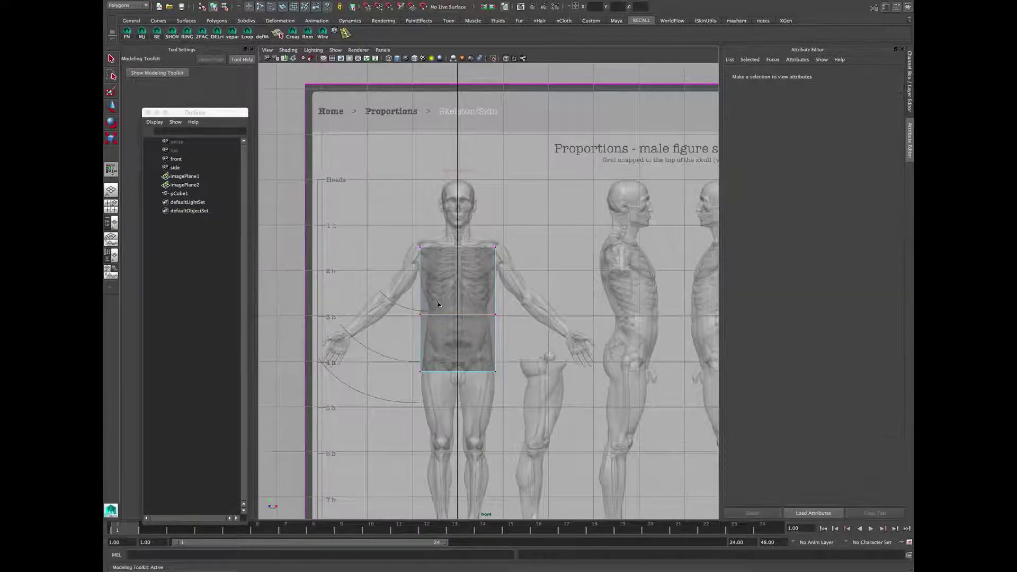
left_click(492, 315)
left_click_drag(482, 315, 478, 314)
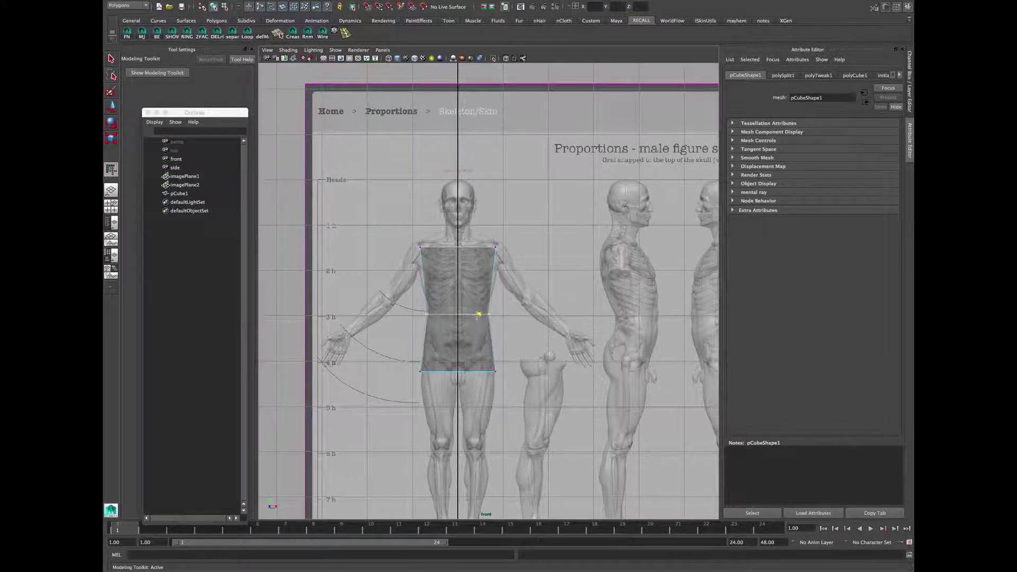
right_click_drag(478, 314, 488, 316, "alt")
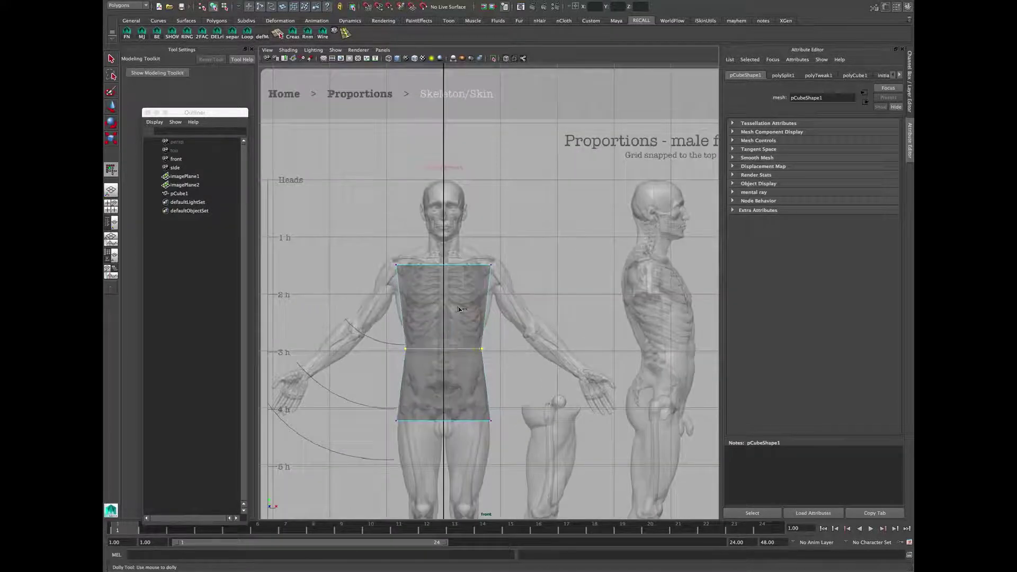
Step: Insert a horizontal edge loop at chest height, widen it toward the rib cage and raise the torso's top vertices to the shoulder line
left_click(399, 302)
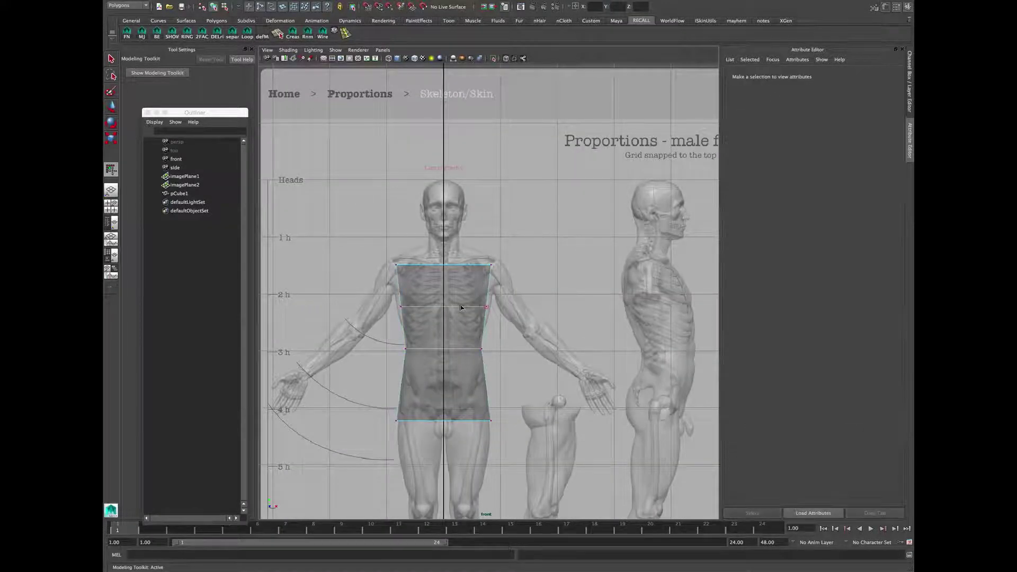
left_click(486, 306)
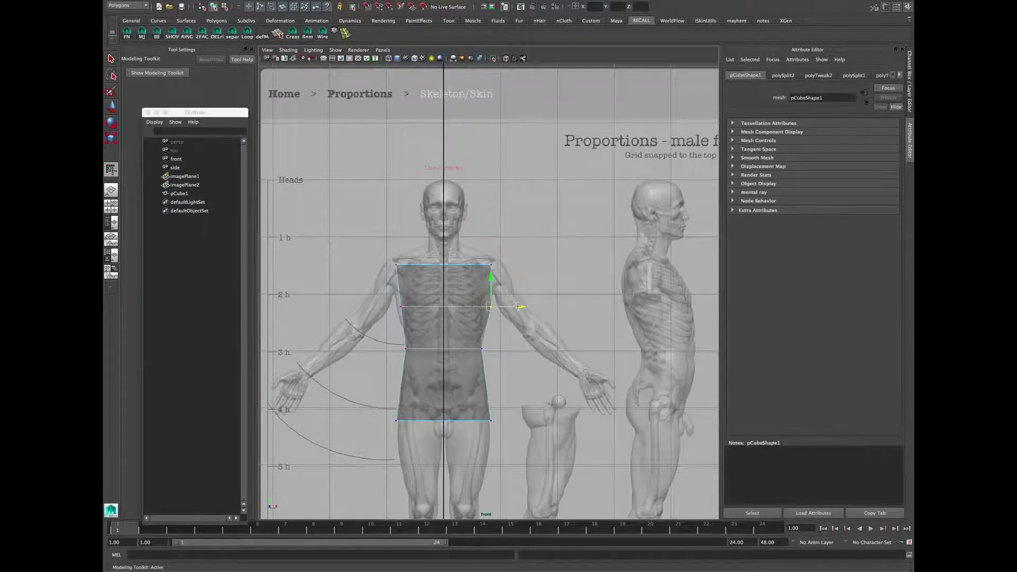
left_click_drag(480, 266, 509, 280)
left_click_drag(443, 237, 443, 230)
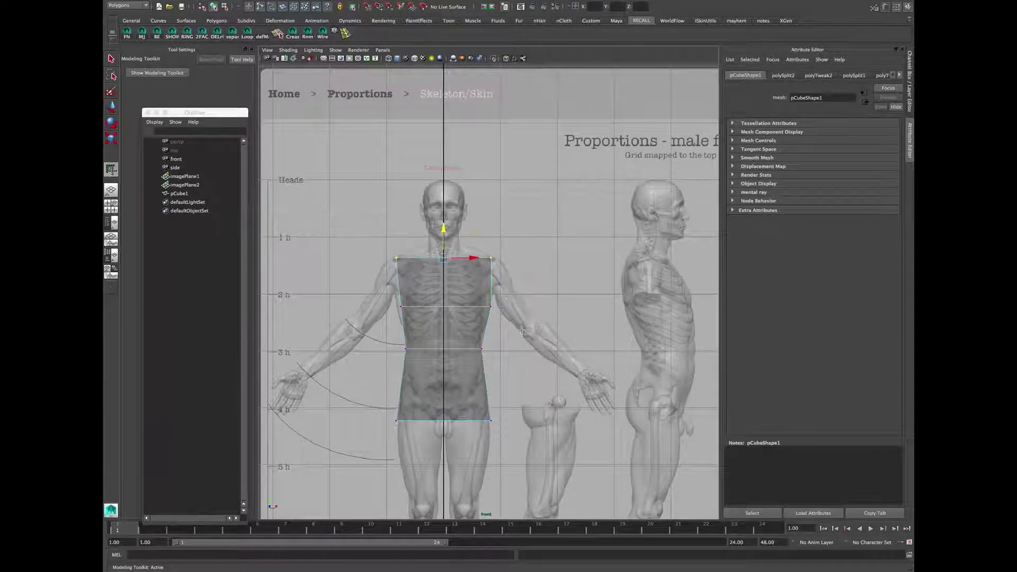
Step: In the side view, move the torso's back vertices at the waist and above inward to match the figure's back profile
middle_click_drag(505, 239, 504, 215, "alt")
right_click_drag(492, 344, 479, 385, "alt")
middle_click_drag(479, 385, 487, 372, "alt")
key("space")
key("space")
key("space")
scroll(503, 294, "up", 5)
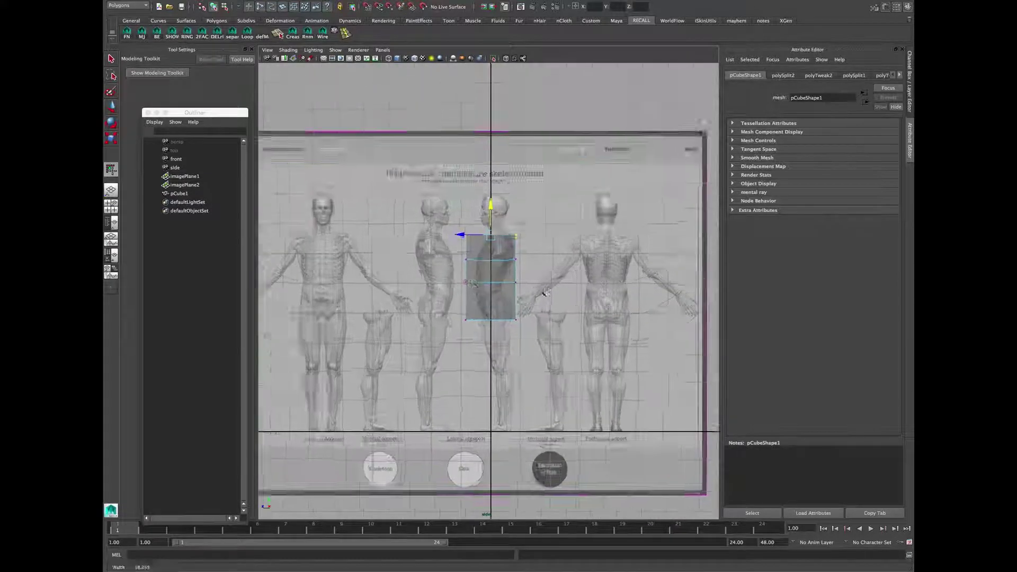
left_click_drag(504, 295, 532, 321)
left_click_drag(492, 308, 469, 308)
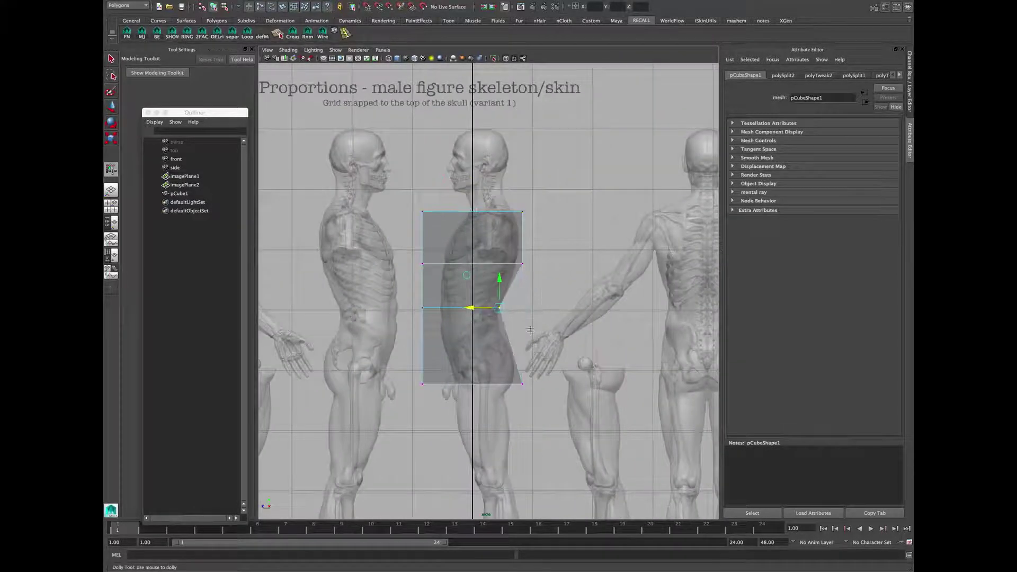
middle_click_drag(548, 280, 541, 281)
Step: Move the torso's front vertices and bottom corners inward to follow the figure's chest, belly and pelvis profile in the side view
left_click(422, 212)
middle_click_drag(442, 235, 486, 234)
left_click_drag(438, 318, 441, 320)
middle_click_drag(441, 319, 460, 320)
left_click_drag(430, 360, 412, 393)
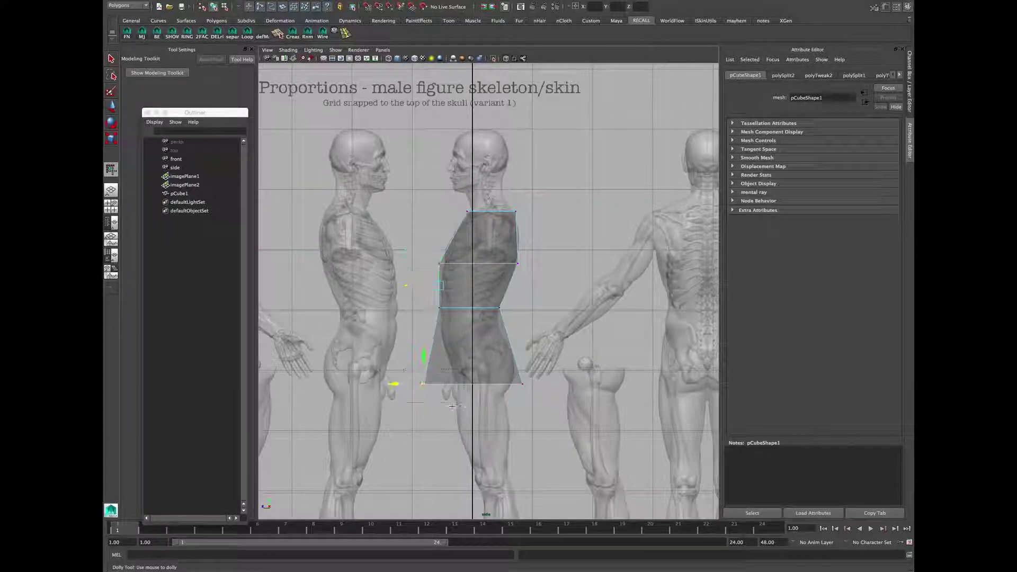
middle_click_drag(449, 404, 477, 404)
left_click_drag(514, 375, 529, 392)
middle_click_drag(523, 382, 516, 381)
Step: Insert a horizontal edge loop below the waist and adjust its vertices and the bottom back corner to the figure's pelvis
right_click_drag(497, 350, 452, 349, "shift")
left_click(443, 334, "ctrl")
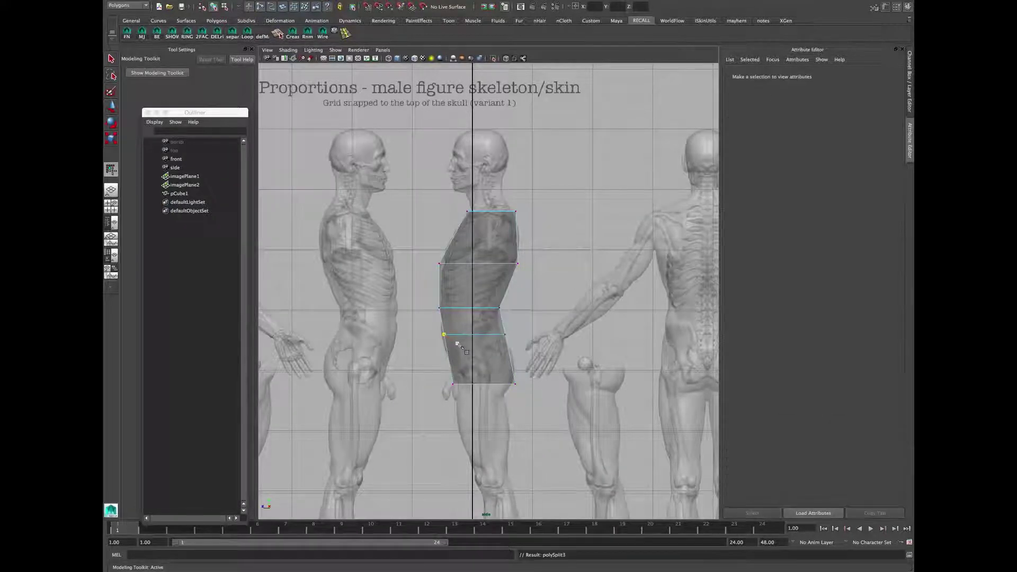
left_click_drag(394, 366, 395, 367)
middle_click_drag(413, 369, 409, 368)
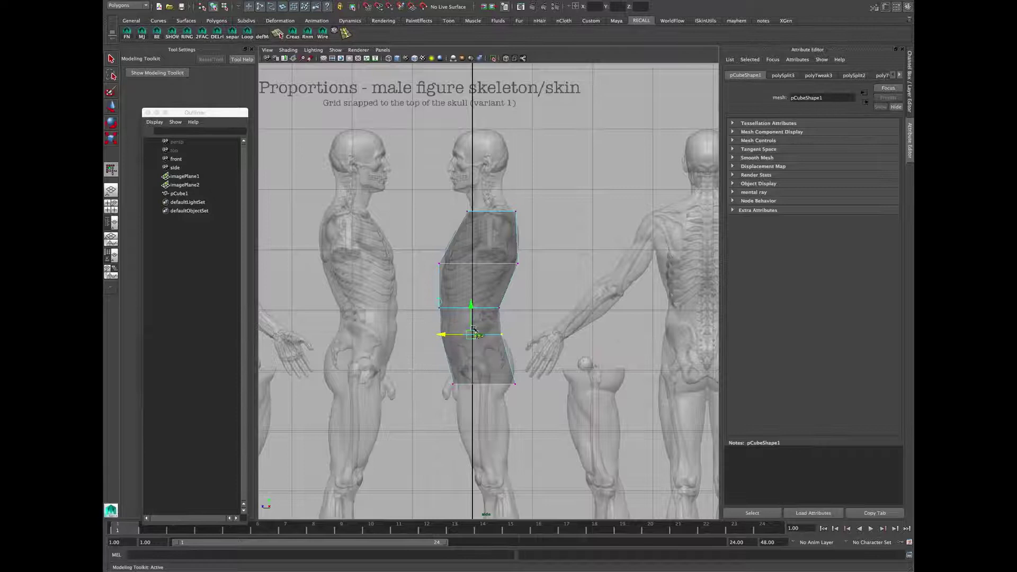
left_click_drag(504, 335, 502, 333)
left_click(516, 389)
middle_click_drag(518, 394, 489, 411)
Step: In the perspective view, split the torso along its vertical centre and delete the faces of one half
right_click_drag(489, 412, 502, 411, "alt")
key("space")
key("space")
left_click_drag(476, 269, 510, 272, "alt")
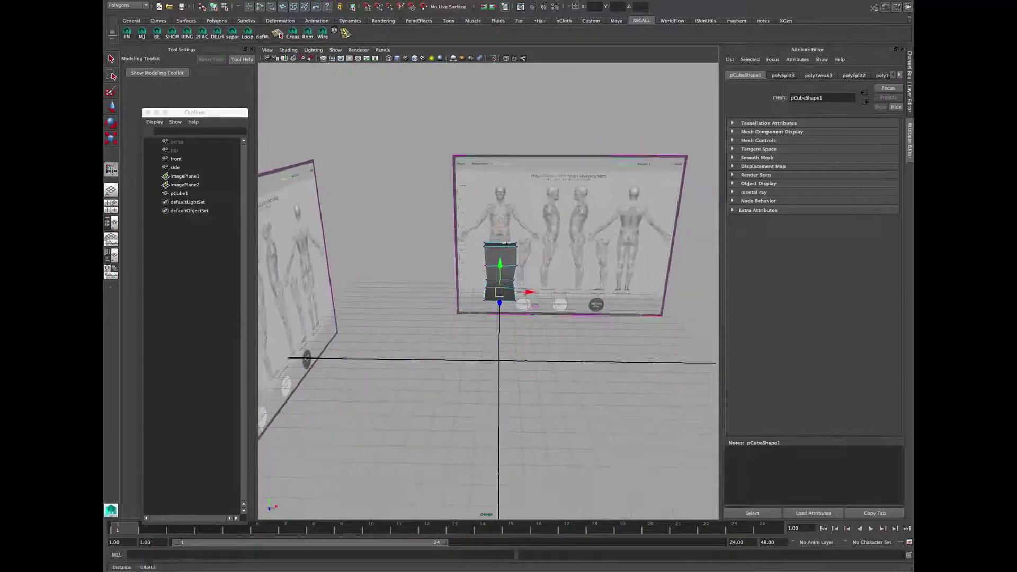
right_click_drag(487, 273, 529, 277, "alt")
left_click_drag(522, 276, 504, 278, "alt")
left_click(504, 278)
right_click_drag(482, 275, 478, 229)
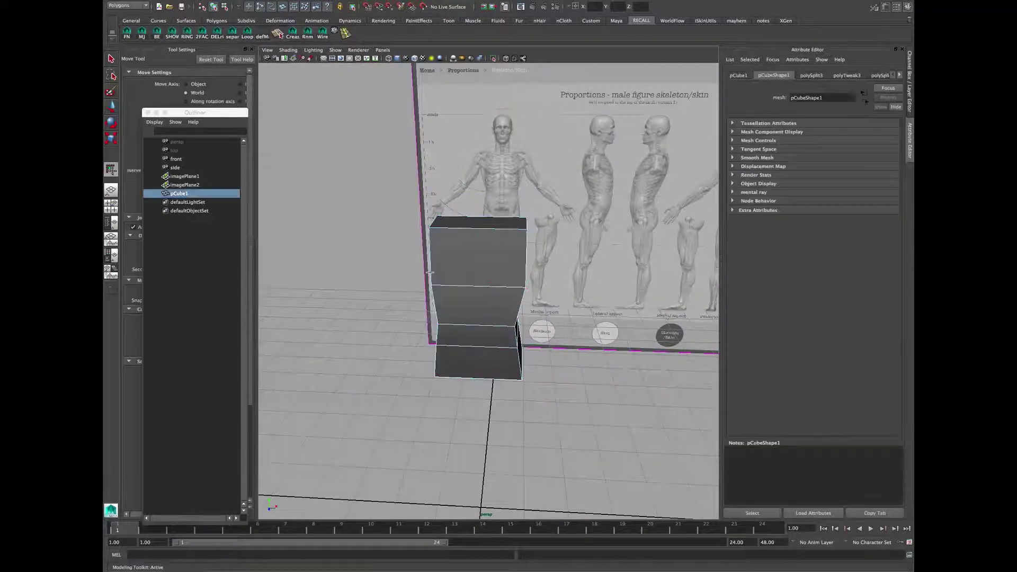
left_click_drag(486, 274, 499, 243, "alt")
right_click_drag(471, 234, 470, 256)
left_click_drag(406, 153, 473, 424)
key("Delete")
Step: Toggle Keep Spacing for the Move tool and snap the half torso's centre-edge vertices onto the grid's centre line
right_click_drag(500, 257, 460, 255)
left_click_drag(443, 183, 492, 384)
left_click_drag(491, 377, 491, 433, "alt")
key("w")
left_click_drag(495, 358, 510, 366)
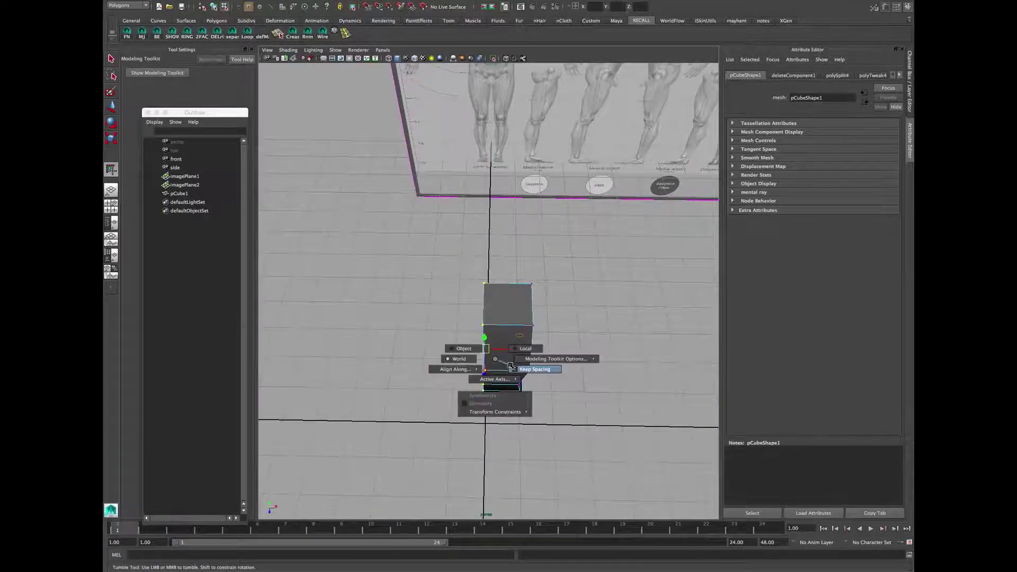
left_click(502, 350)
key("x")
middle_click_drag(502, 352, 485, 378)
Step: Examine the half torso's outline against the anatomy reference in an orthographic side view
left_click_drag(481, 418, 451, 274, "alt")
key("q")
left_click(514, 349)
left_click_drag(503, 298, 459, 294, "alt")
key("super+c")
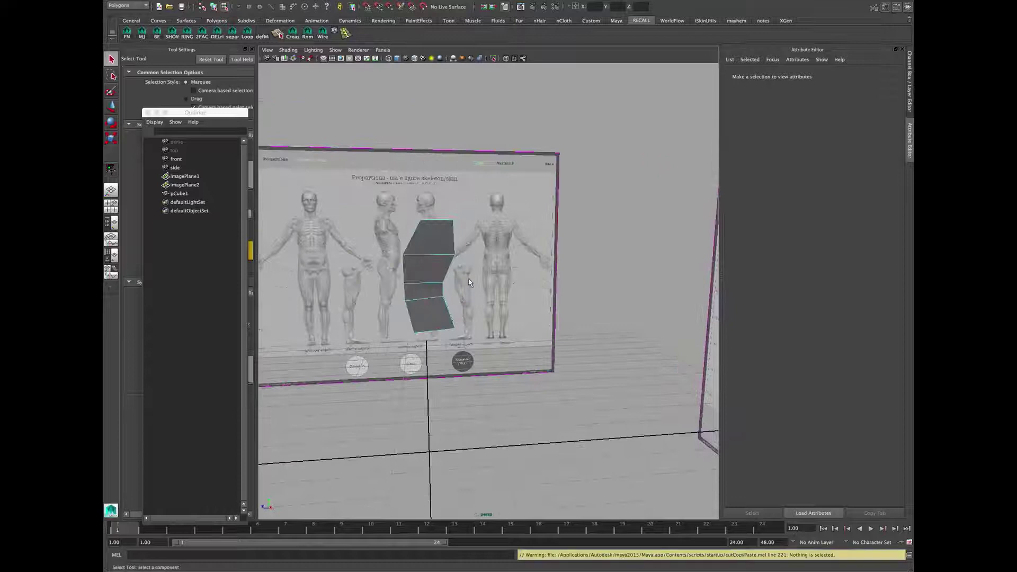
key("alt+c")
middle_click_drag(401, 249, 444, 305, "alt")
key("alt+x")
right_click_drag(456, 305, 483, 270, "alt")
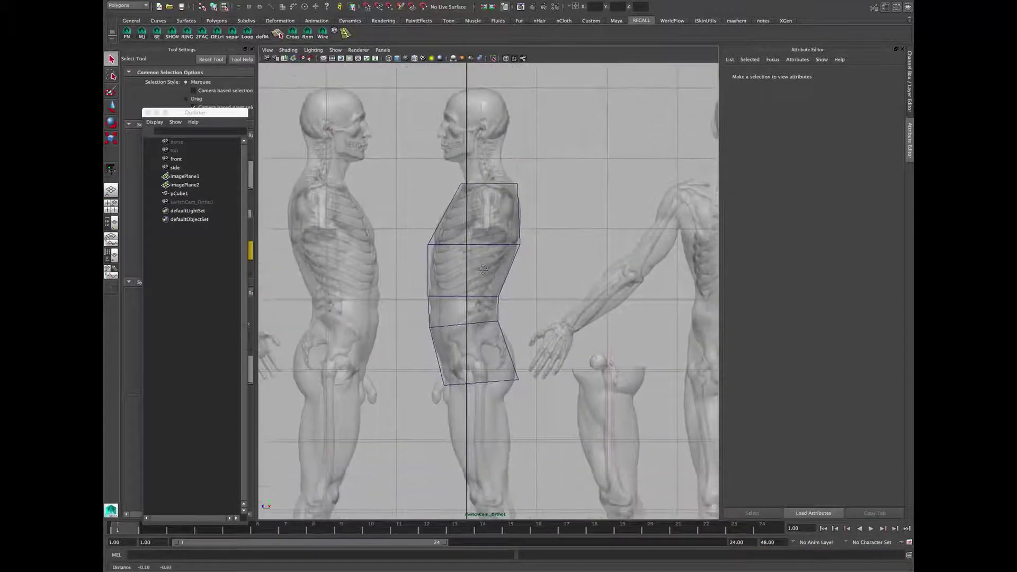
middle_click_drag(483, 270, 486, 257, "alt")
key("space")
key("space")
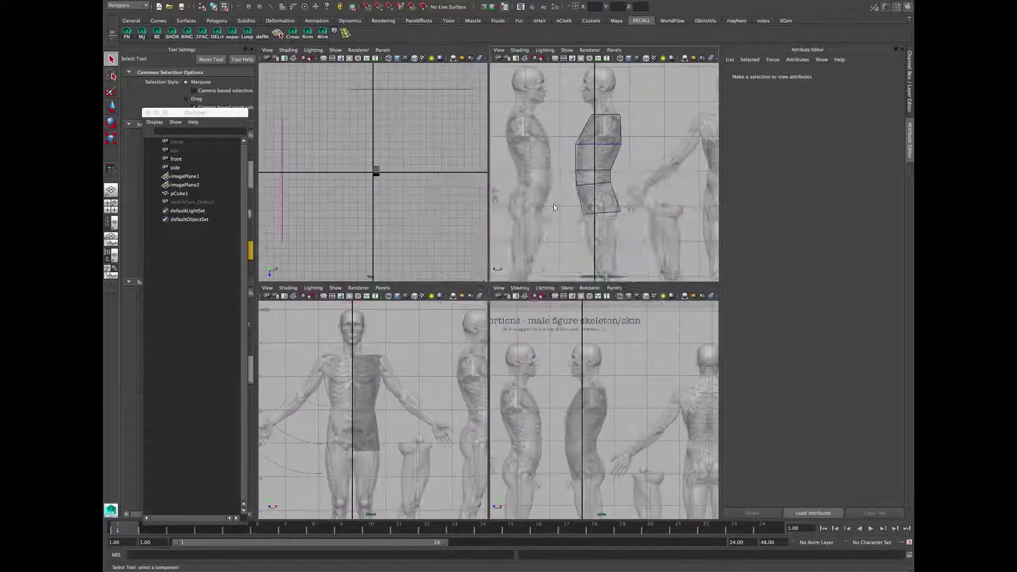
Step: In the front view, raise the outer bottom and pelvis vertices so the lower torso slopes from the hip down to the groin
key("alt+c")
left_click_drag(428, 323, 503, 337, "alt")
key("alt+c")
right_click_drag(492, 337, 466, 334, "alt")
left_click_drag(509, 331, 556, 378)
key("w")
middle_click_drag(561, 389, 558, 354)
left_click_drag(508, 276, 534, 295)
mouse_move(555, 345)
middle_mouse_down()
mouse_move(553, 336)
mouse_move(540, 341)
mouse_move(542, 354)
middle_mouse_up()
key("q")
Step: Insert a vertical edge loop down the half torso and move its bottom vertices inward to the crotch
right_click_drag(488, 276, 524, 278, "shift")
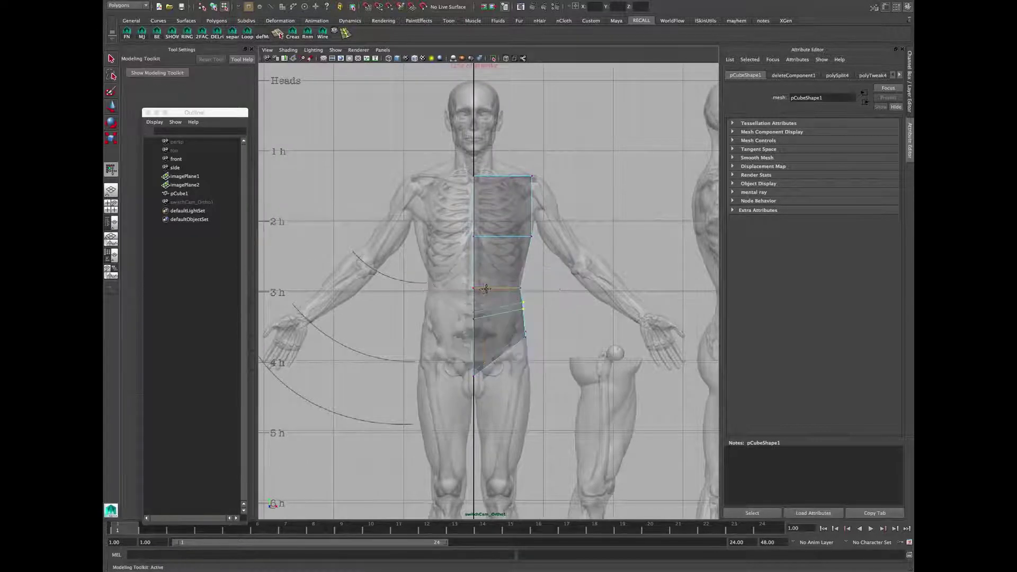
left_click(489, 287, "ctrl")
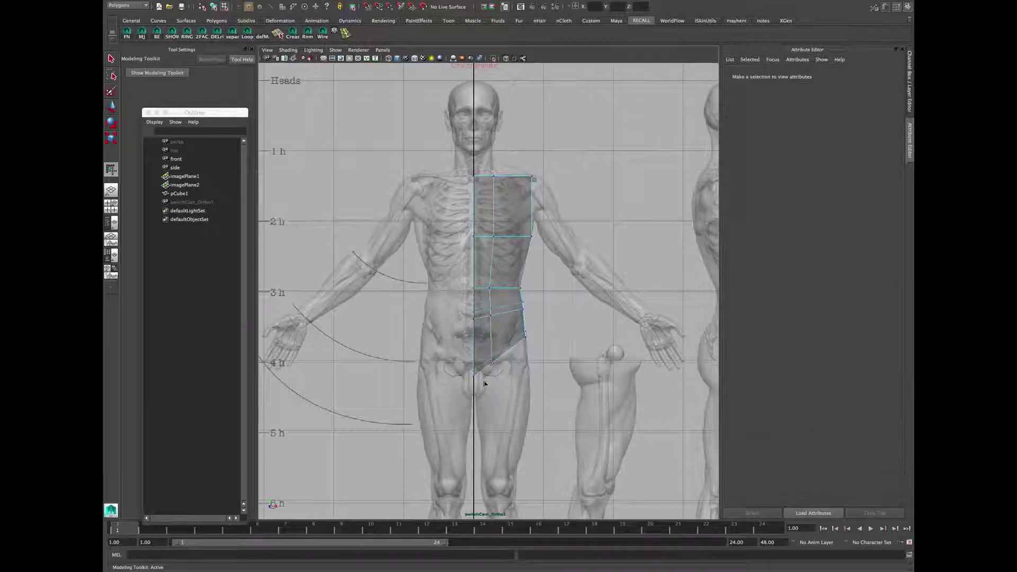
middle_click_drag(484, 381, 482, 389)
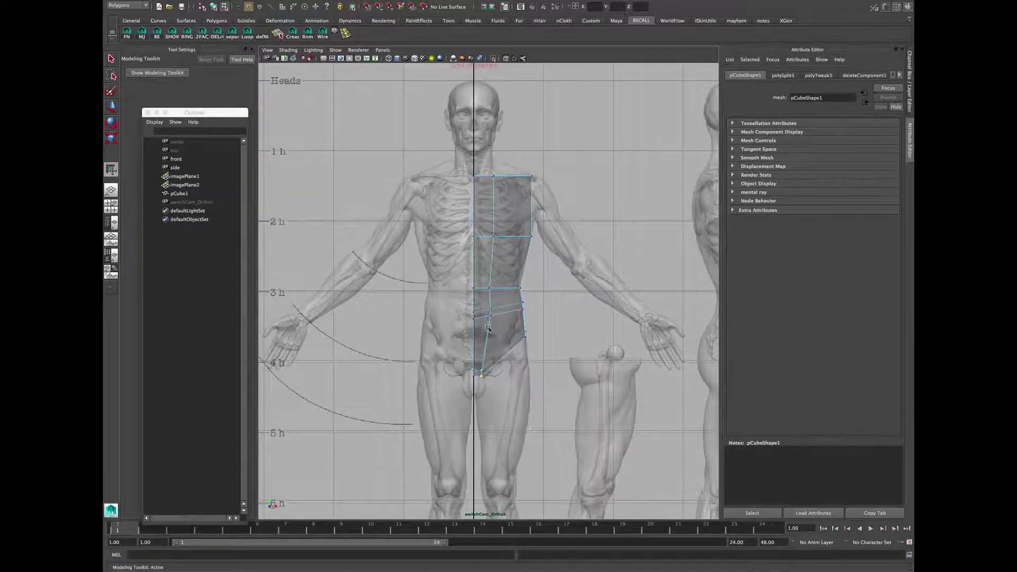
Step: Adjust the height of the inner top vertices at the base of the neck
middle_click_drag(493, 262, 487, 309, "alt")
right_click_drag(486, 309, 489, 249, "alt")
middle_click_drag(488, 249, 484, 267, "alt")
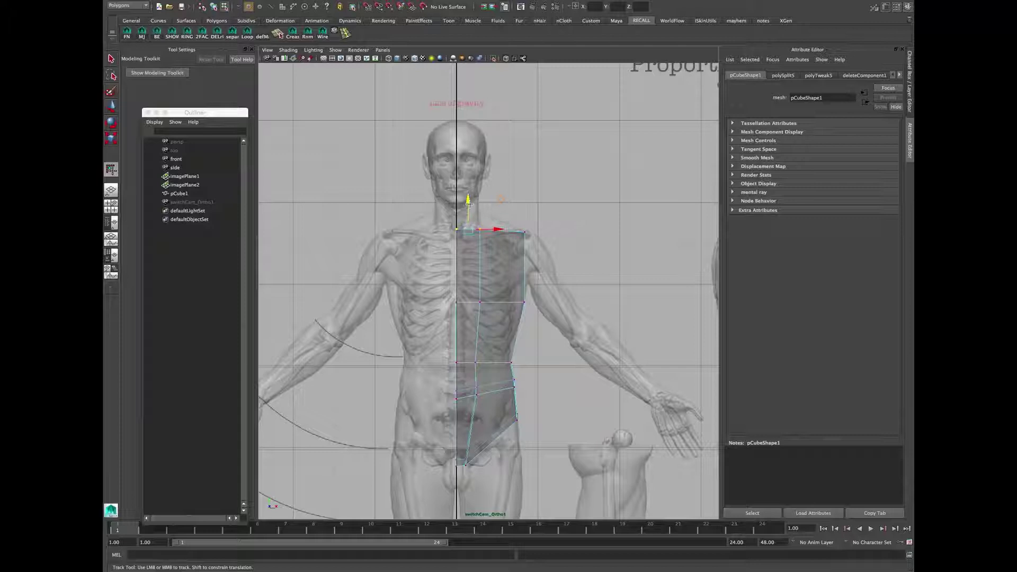
left_click_drag(470, 208, 469, 212)
Step: In the side view, move the torso's outer front edges back to round off the chest and belly
middle_click_drag(522, 391, 510, 323, "alt")
right_click_drag(510, 323, 512, 324, "alt")
key("space")
key("space")
key("p")
left_click_drag(609, 321, 468, 304, "alt")
key("p")
scroll(469, 306, "up", 1)
left_click_drag(421, 252, 430, 252)
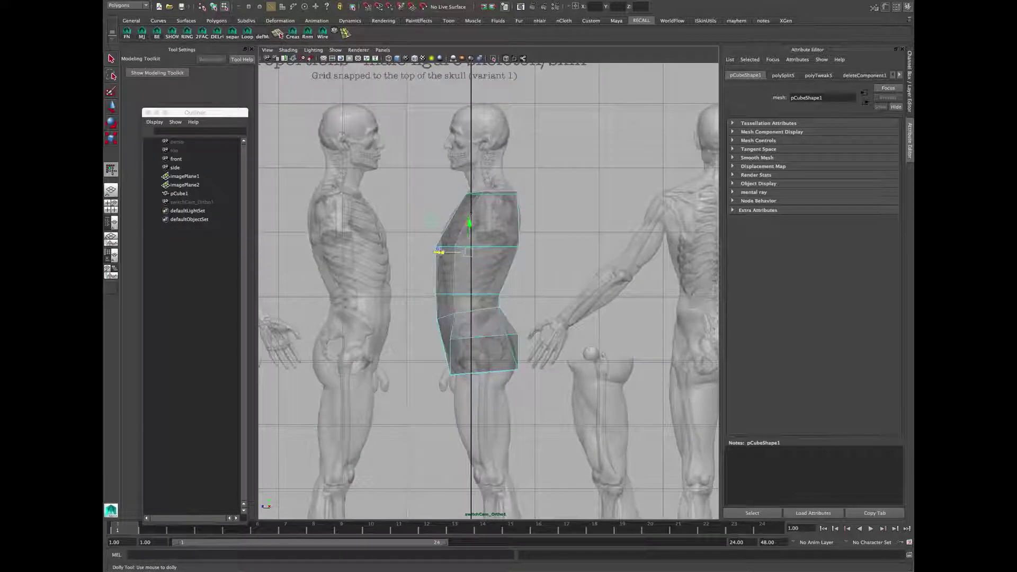
Step: Move the hip's outer front edge back and its lower rear vertices forward to fit the top of the thigh
key("F9")
key("F10")
left_click(457, 357)
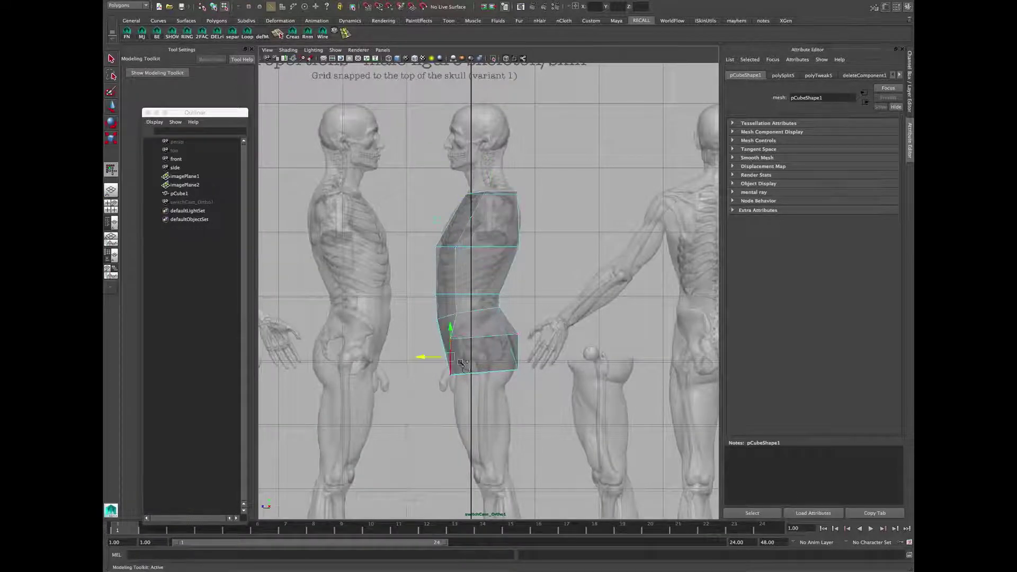
left_click_drag(505, 353, 493, 352)
right_click_drag(491, 353, 576, 381, "alt")
middle_click_drag(577, 381, 554, 377, "alt")
key("F9")
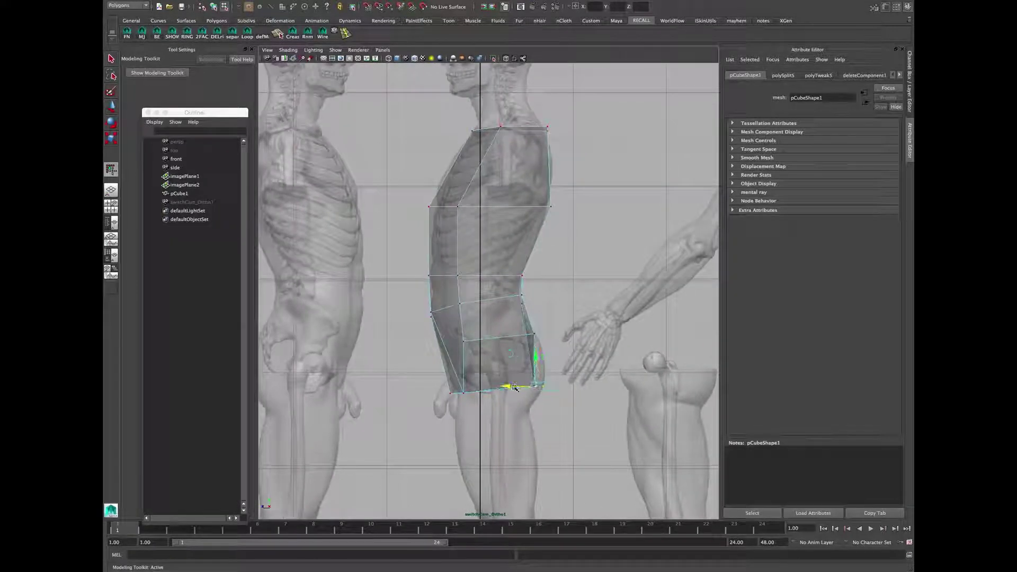
left_click_drag(430, 402, 435, 409)
Step: Insert two vertical edge loops through the side of the torso and another edge loop through the hip area
middle_click_drag(485, 351, 471, 363, "alt")
right_click_drag(472, 364, 483, 367, "alt")
middle_click_drag(483, 366, 475, 377, "alt")
key("F10")
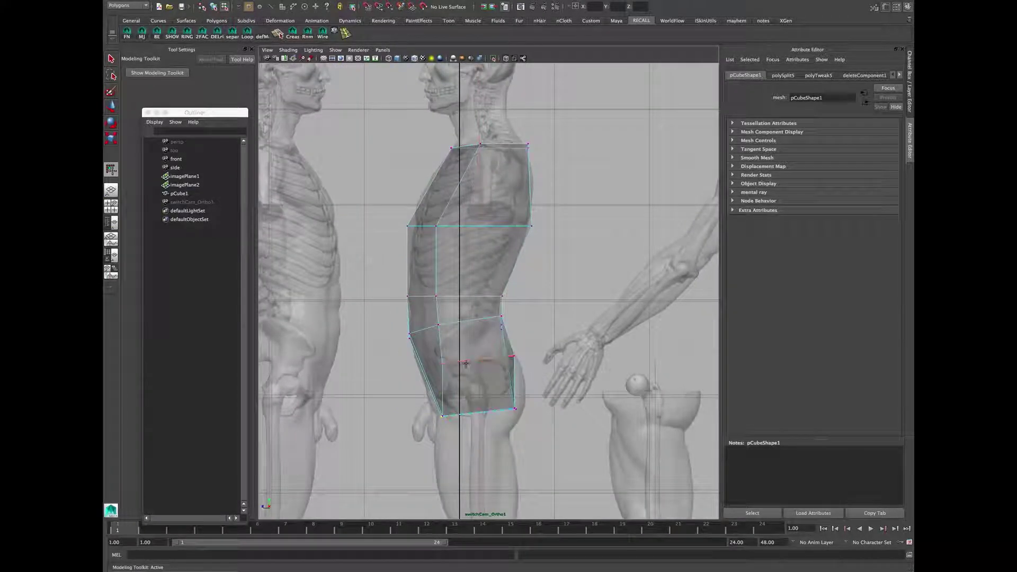
left_click(465, 361, "ctrl")
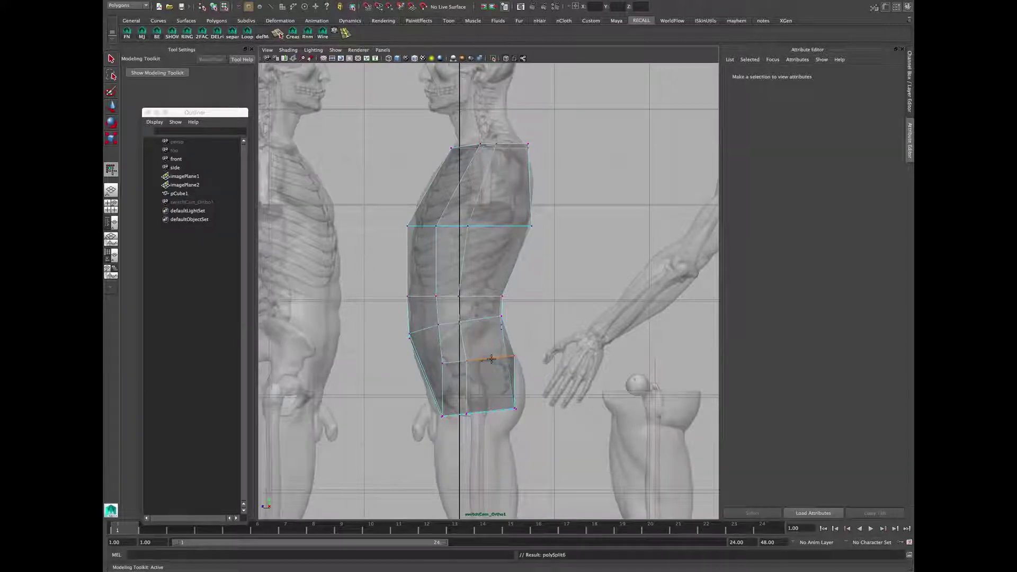
left_click(491, 359, "ctrl")
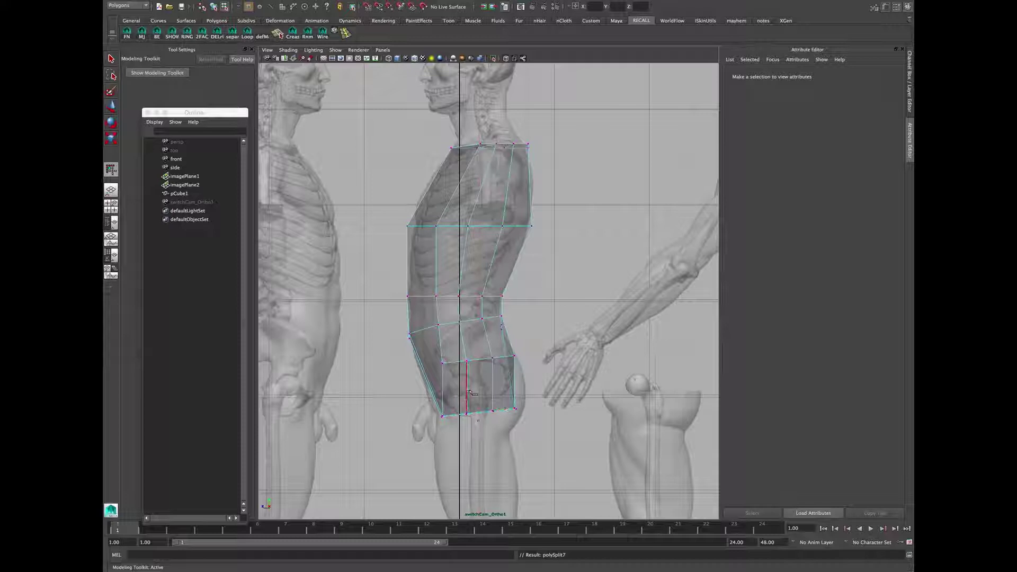
middle_click_drag(464, 386, 452, 361, "alt")
scroll(451, 360, "up", 2)
left_click(450, 345, "ctrl")
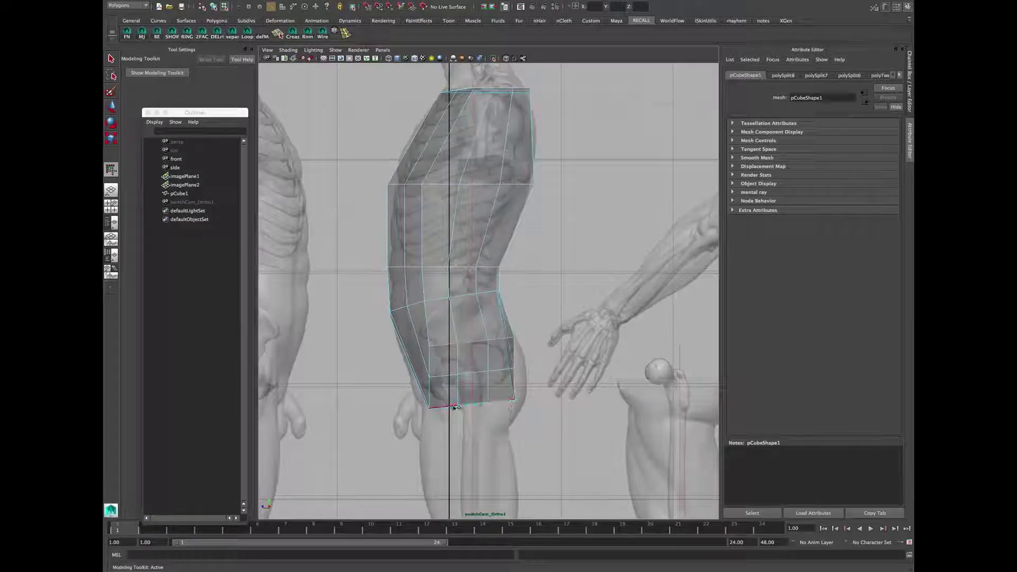
Step: Return to a perspective view, leave component editing and create a polygon cylinder at the origin
key("space")
key("space")
key("p")
left_click_drag(461, 281, 519, 271, "alt")
left_click(531, 294)
key("q")
right_click(519, 271, "shift")
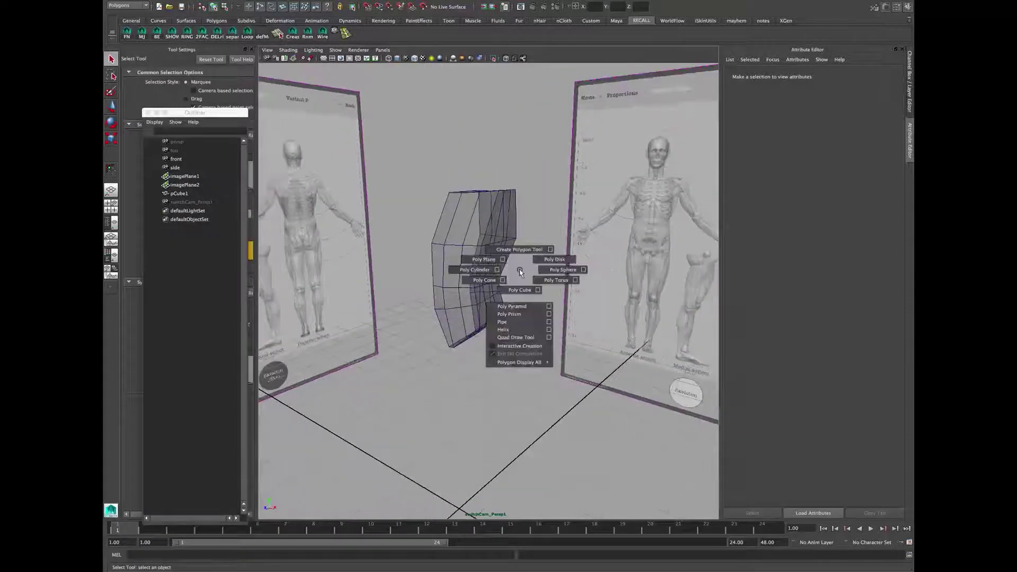
left_click(487, 271)
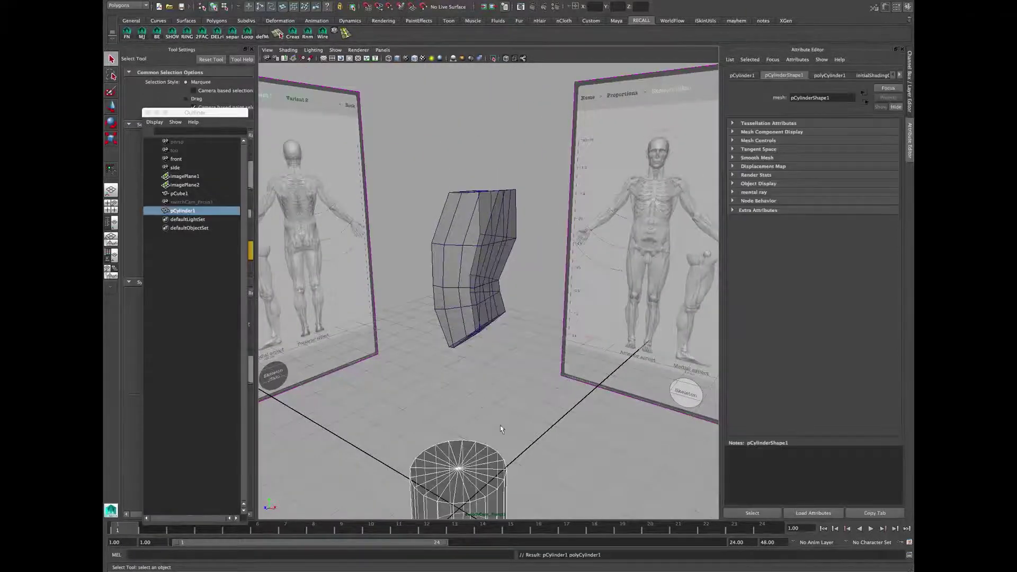
Step: Set the new cylinder's Subdivisions Axis to 10
middle_click_drag(495, 420, 494, 347, "alt")
left_click_drag(494, 347, 562, 339, "alt")
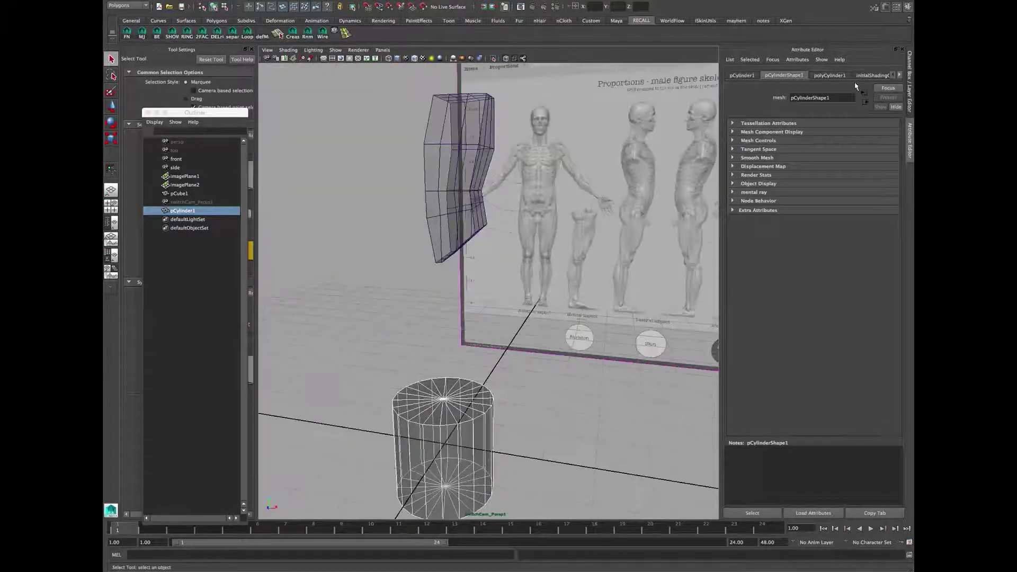
left_click(909, 78)
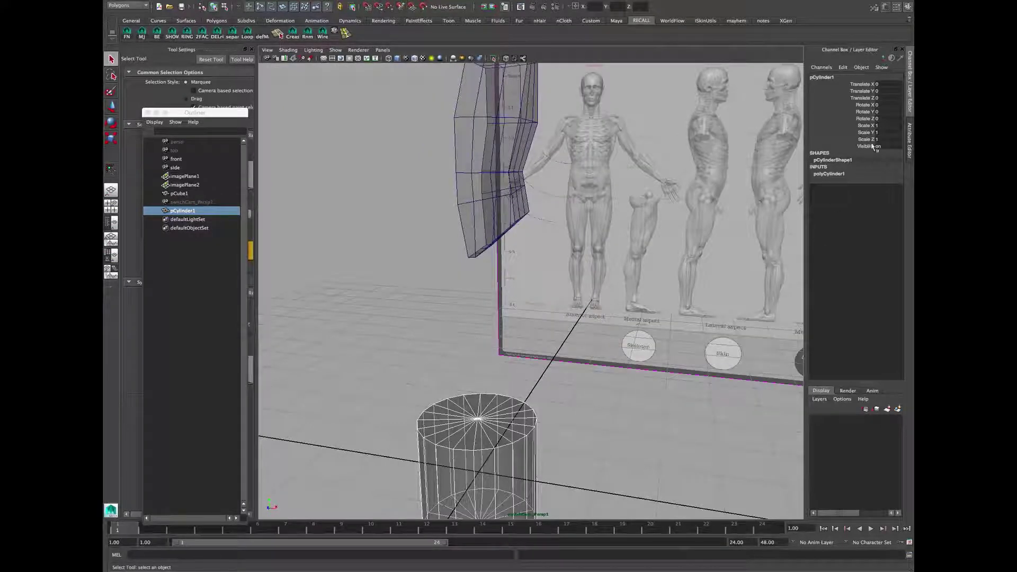
left_click(840, 175)
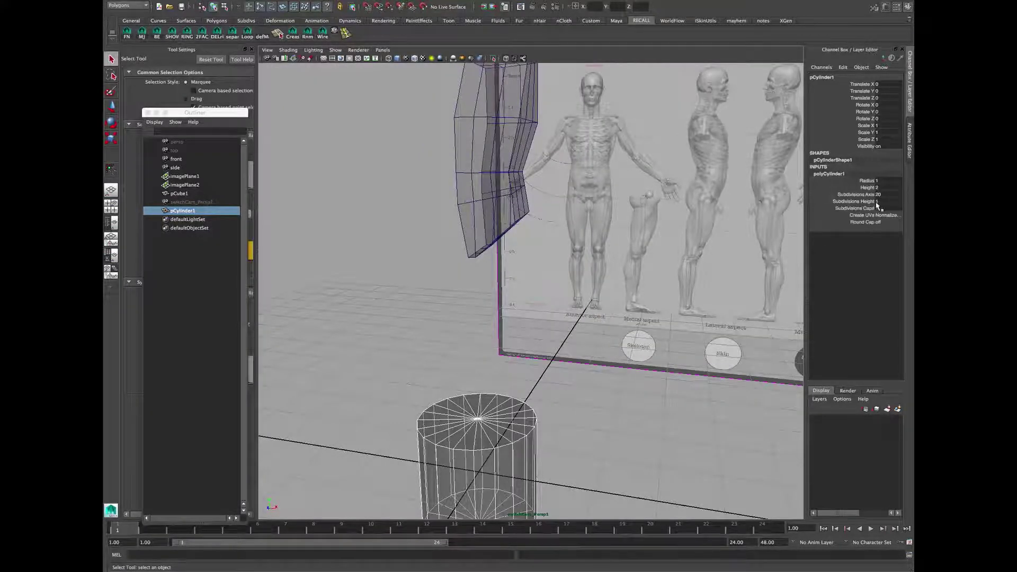
type("10")
key("Return")
Step: Scale the cylinder to leg thickness and length and place it over the figure's leg in the front view
left_click_drag(539, 408, 501, 376, "alt")
key("r")
key("space")
key("space")
middle_click_drag(472, 390, 450, 224, "alt")
right_click_drag(606, 398, 502, 411, "alt")
left_click_drag(476, 401, 566, 320, "ctrl")
key("w")
key("r")
middle_click_drag(556, 337, 552, 369, "alt")
right_click_drag(553, 369, 571, 370, "alt")
middle_click_drag(571, 370, 579, 361, "alt")
Step: Raise the cylinder's top vertices to the hip and rotate them to follow the slope of the groin
right_click_drag(511, 270, 471, 265)
left_click_drag(466, 249, 562, 299)
key("w")
left_click_drag(500, 219, 500, 202)
key("e")
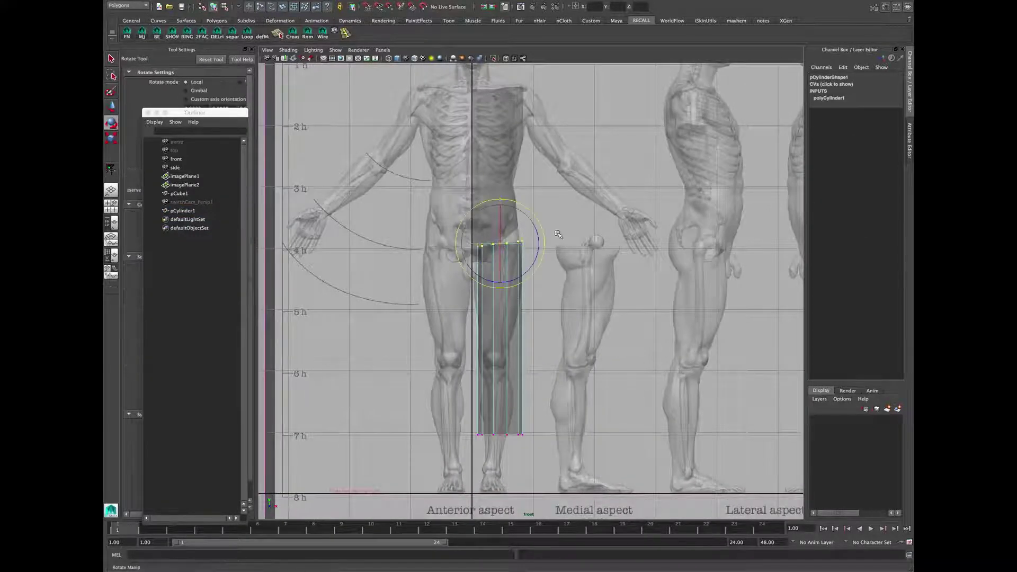
key("w")
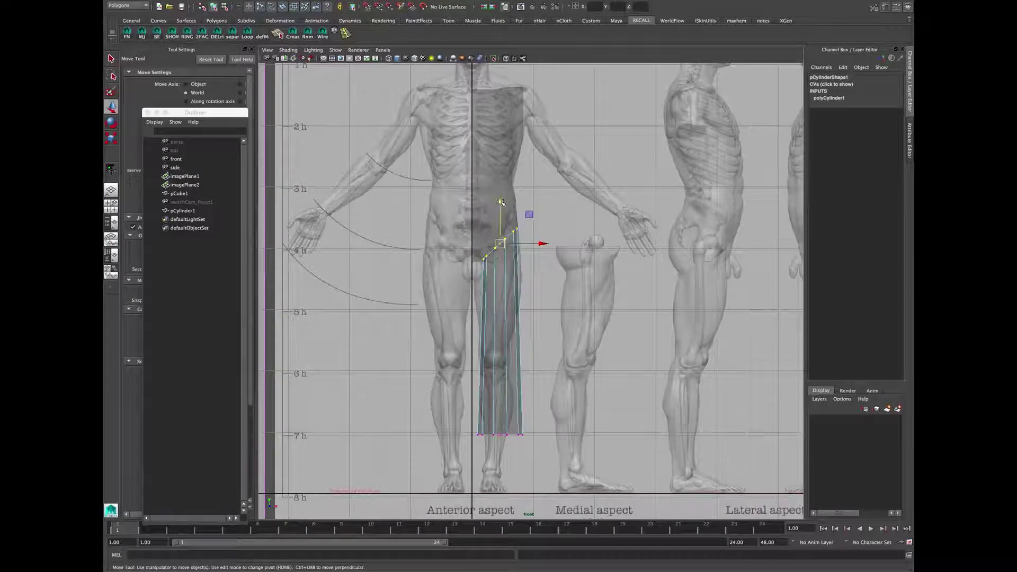
Step: In the side view, move the leg cylinder's top vertices back to line up with the figure's hip
key("space")
key("space")
scroll(490, 270, "up", 5)
left_click_drag(489, 269, 512, 266)
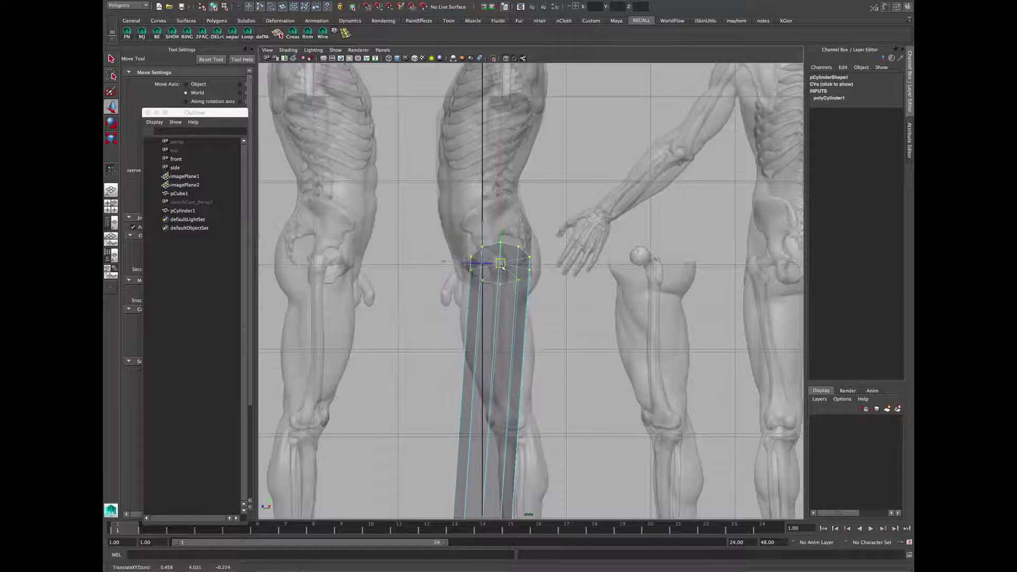
key("shift+i")
Step: Scale the leg cylinder's bottom vertices inward and move them down and back to the figure's ankle
middle_click_drag(570, 278, 568, 297, "alt")
right_click_drag(567, 297, 617, 304, "alt")
middle_click_drag(617, 305, 617, 136, "alt")
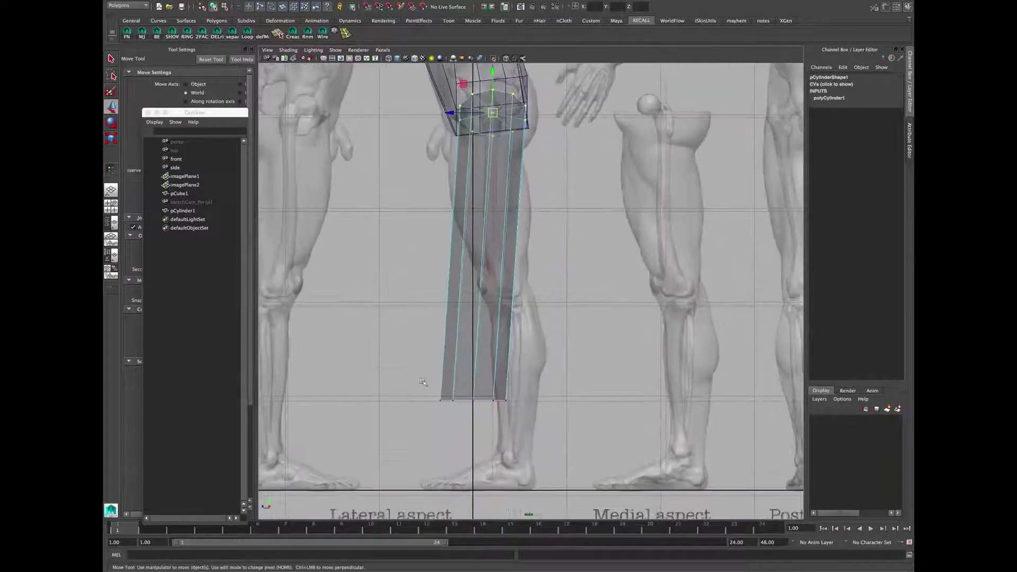
left_click_drag(419, 358, 569, 460)
key("r")
key("w")
middle_click_drag(550, 459, 577, 529)
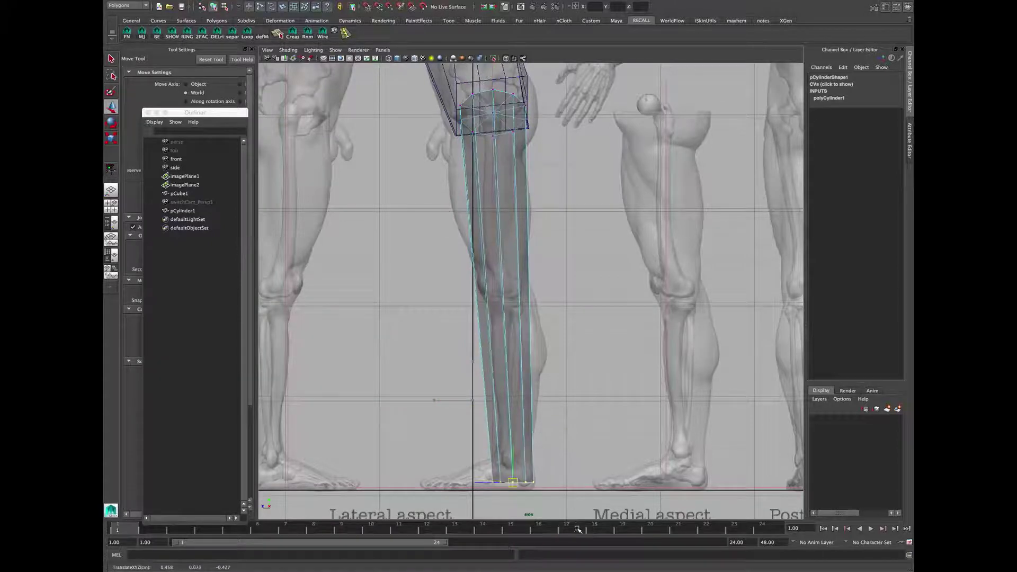
Step: Examine how the top of the leg cylinder meets the torso's lower edge in the side and perspective views
middle_click_drag(551, 348, 556, 390, "alt")
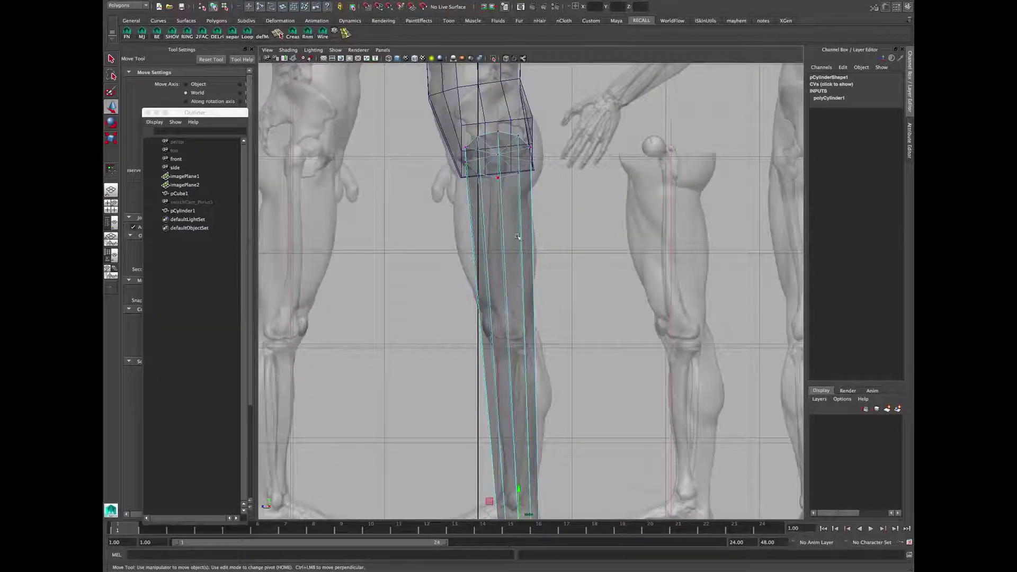
middle_click_drag(517, 237, 513, 294, "alt")
left_click_drag(543, 242, 545, 243)
key("space")
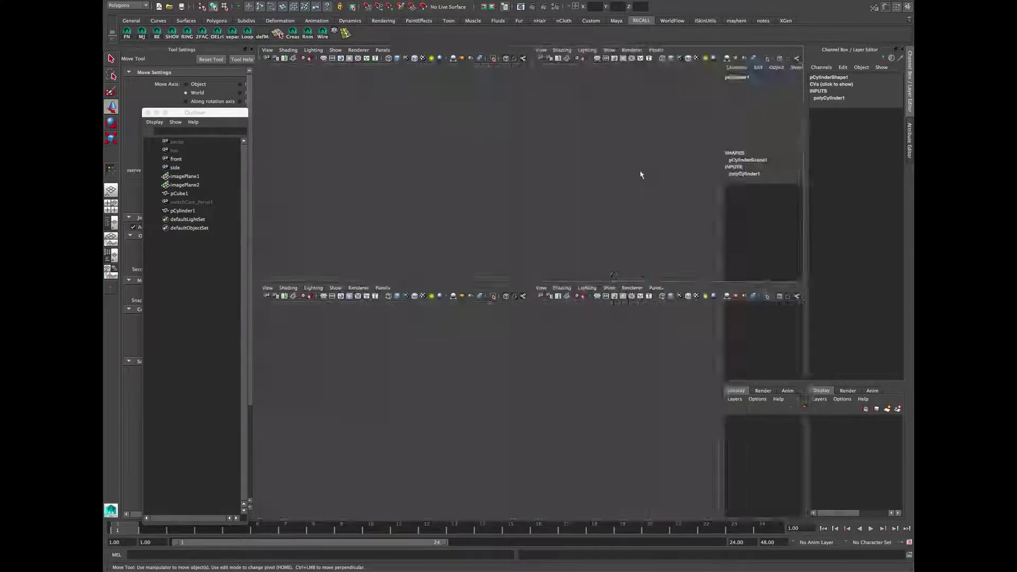
key("space")
left_click_drag(638, 180, 546, 278, "alt")
key("e")
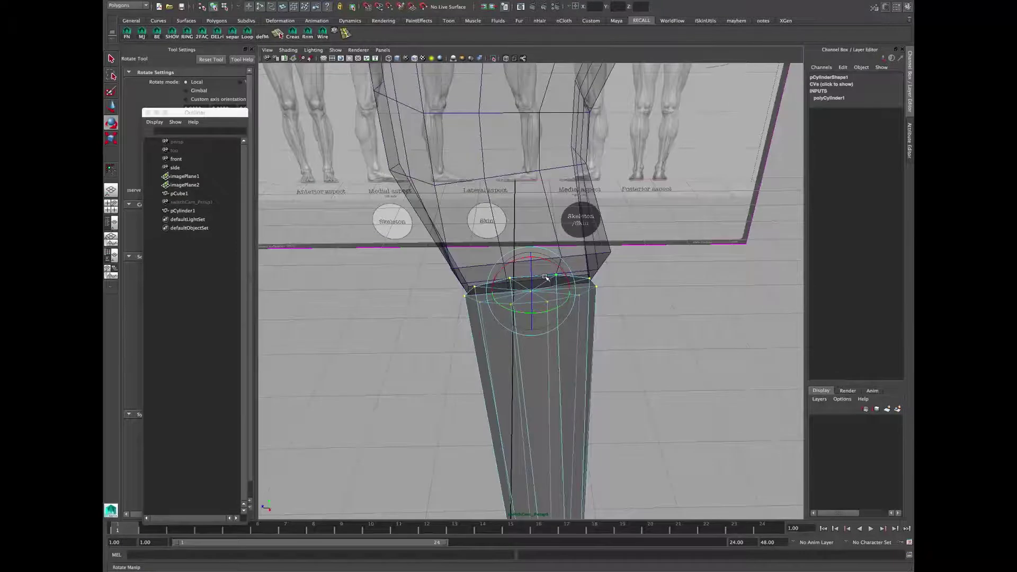
left_click_drag(546, 281, 523, 372, "alt")
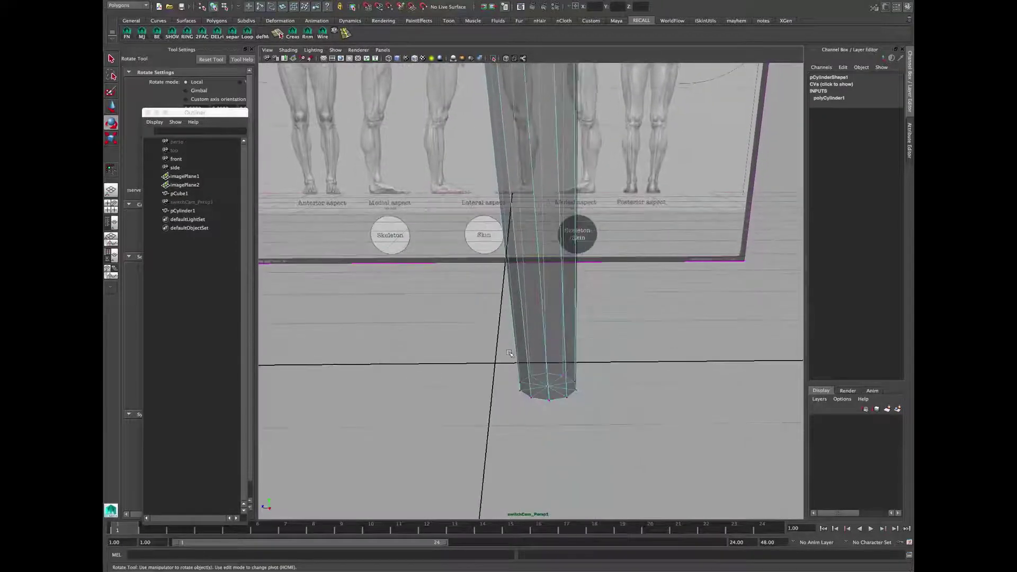
left_click_drag(569, 405, 598, 237)
Step: Move the vertices along the torso's lower edge to fit around the top of the leg
key("F8")
left_click(549, 233)
key("F8")
left_click(526, 231)
key("w")
left_click_drag(527, 231, 559, 229)
left_click(496, 219)
left_click_drag(496, 220, 522, 238)
left_click(481, 272)
mouse_move(481, 273)
left_mouse_down("alt")
mouse_move(458, 316)
mouse_move(466, 286)
left_mouse_up("alt")
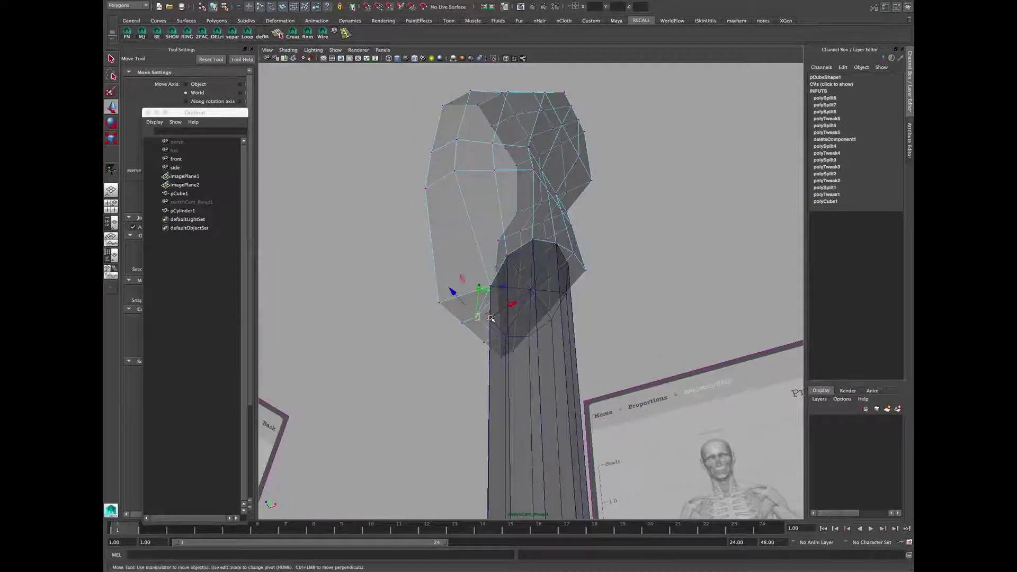
Step: Turn off see-through shading and delete the torso faces where the leg meets the hip
left_click_drag(538, 351, 507, 281, "alt")
left_click(570, 210)
left_click(506, 58)
left_click_drag(565, 177, 564, 236, "alt")
key("F11")
left_click_drag(550, 284, 504, 286)
key("Delete")
Step: Delete the cap faces of the leg cylinder
left_click(536, 276)
right_click(537, 271)
right_click_drag(539, 271, 518, 279)
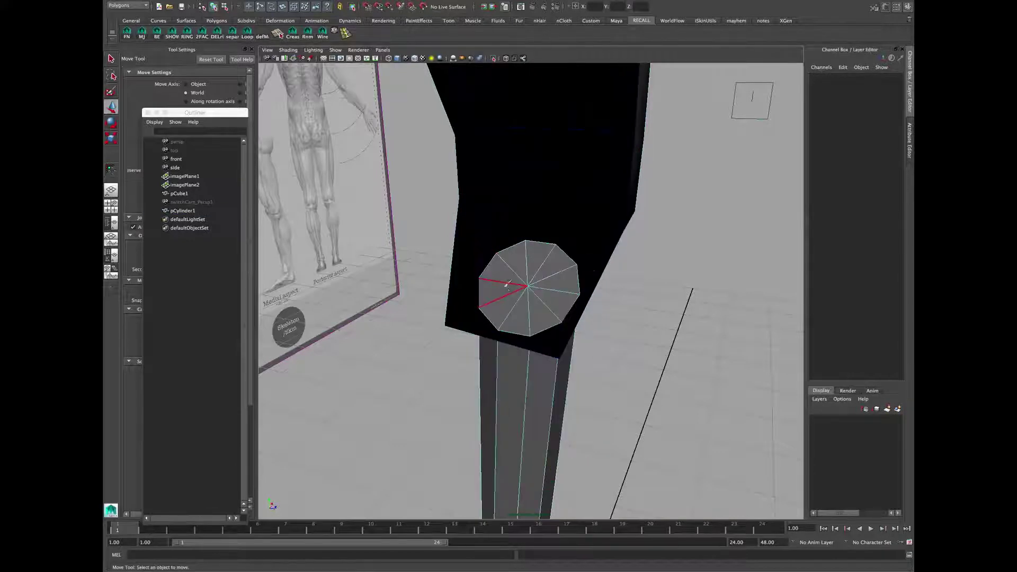
left_click_drag(528, 304, 502, 298)
key("Delete")
key("ctrl+z")
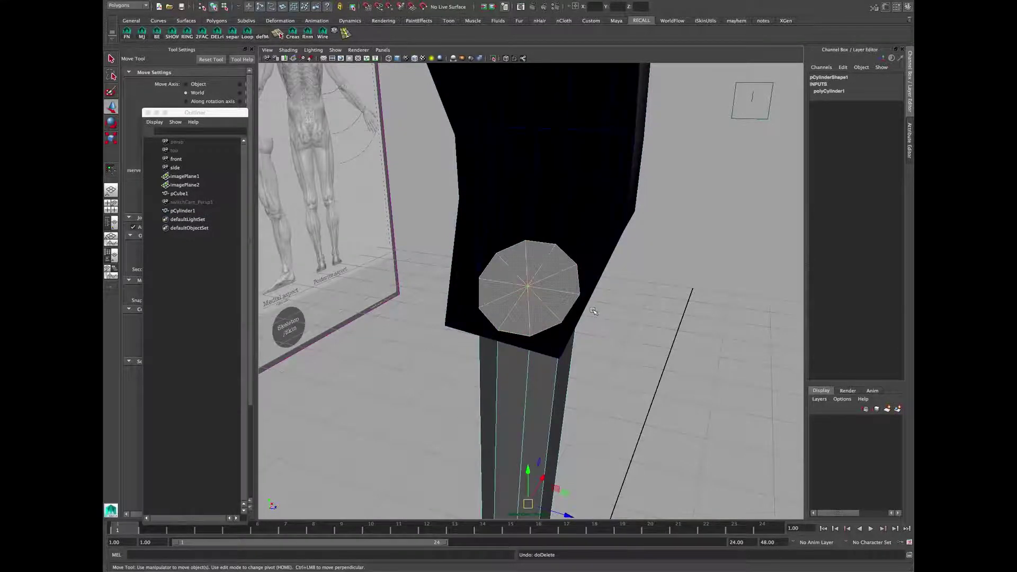
left_click_drag(651, 460, 582, 409, "alt")
key("ctrl+z")
key("Delete")
left_click_drag(586, 296, 593, 366, "alt")
right_click_drag(593, 365, 595, 372, "alt")
left_click_drag(595, 373, 455, 358, "alt")
left_click(535, 338)
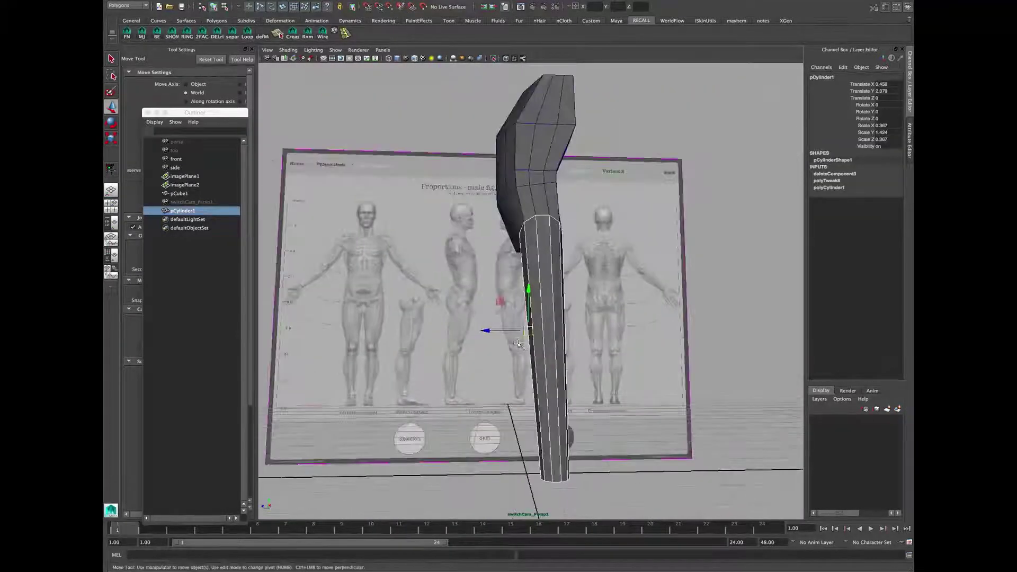
Step: In the side view, insert an edge loop around the mid-thigh and widen and shift it to the figure's thigh outline
key("space")
key("space")
middle_click_drag(605, 394, 605, 340, "alt")
right_click_drag(504, 317, 458, 318, "shift")
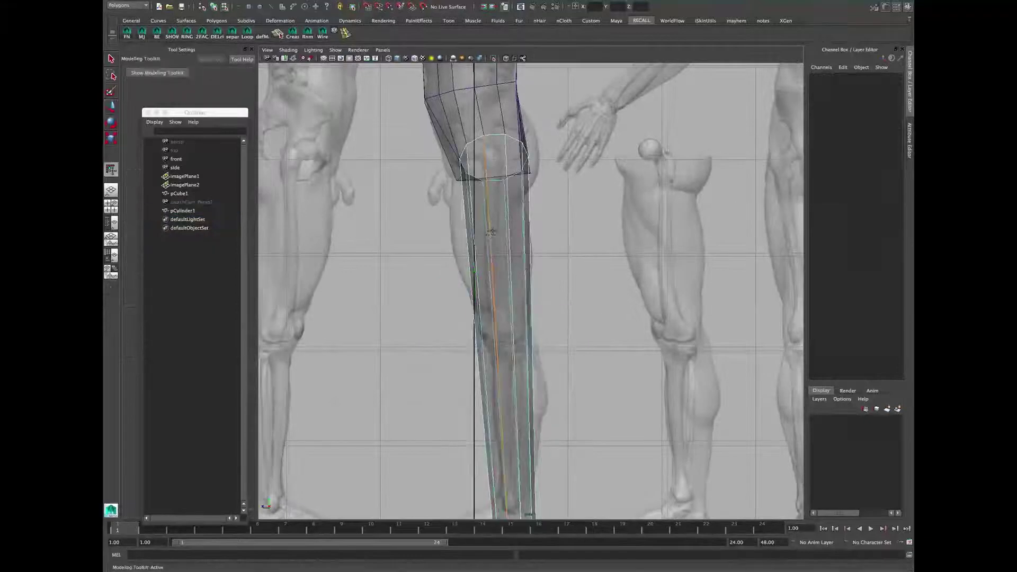
left_click(491, 228, "ctrl")
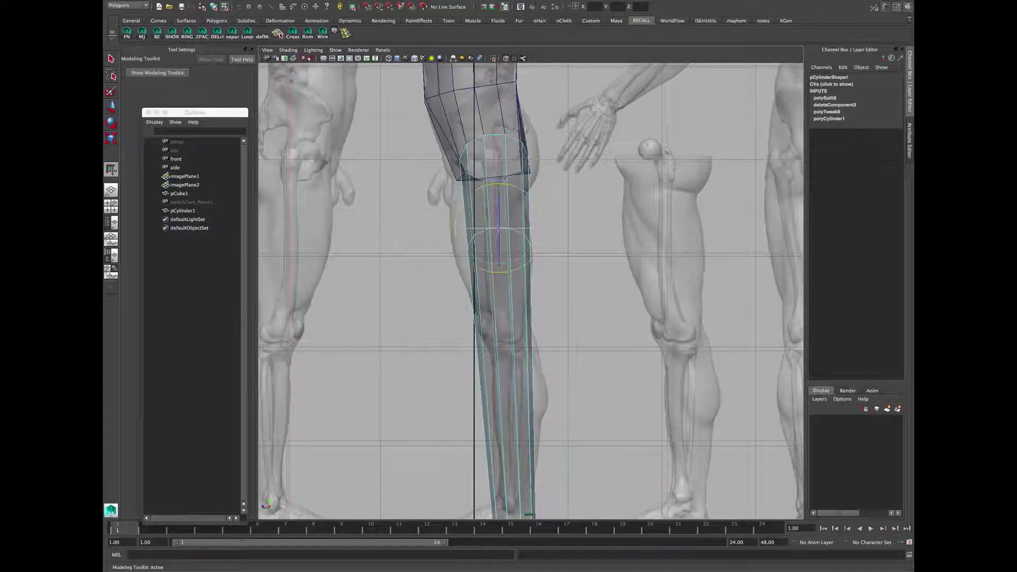
double_click(498, 228)
middle_click_drag(545, 273, 498, 244)
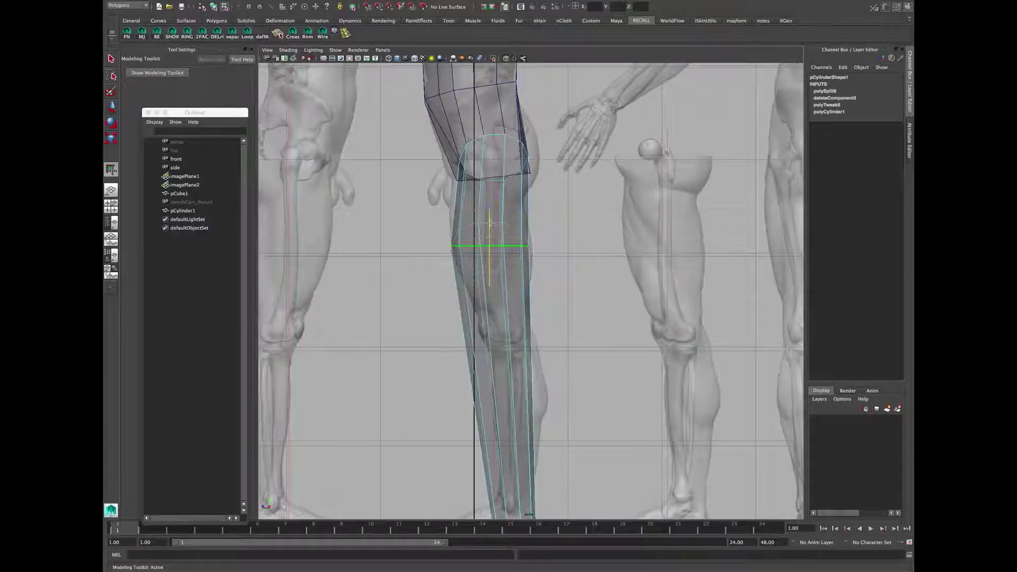
middle_click_drag(537, 241, 539, 242)
Step: Insert an edge loop around the upper thigh just below the hip and fit it to the side-view outline
right_click_drag(518, 227, 491, 208, "shift")
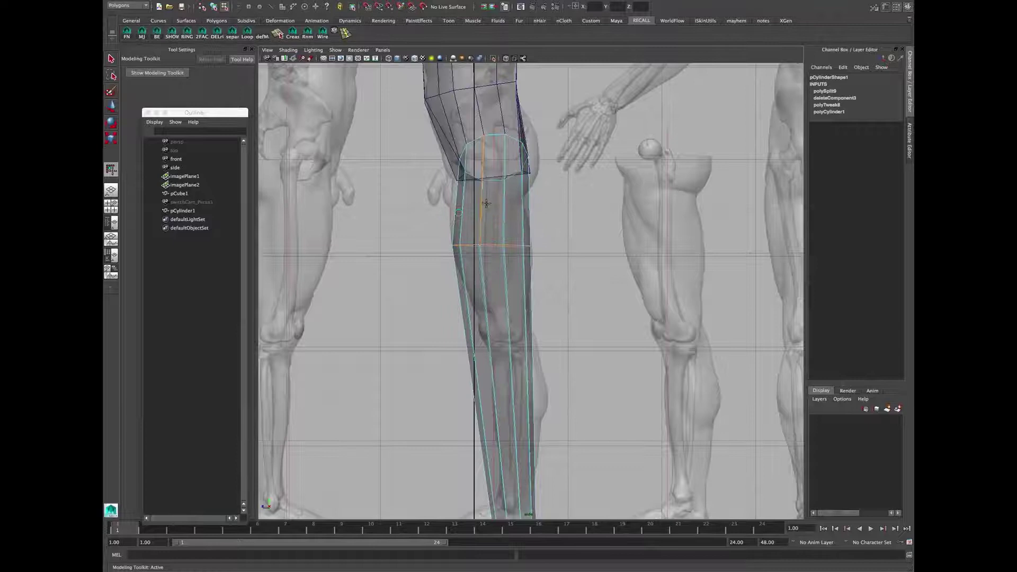
left_click(486, 198)
left_click(491, 192)
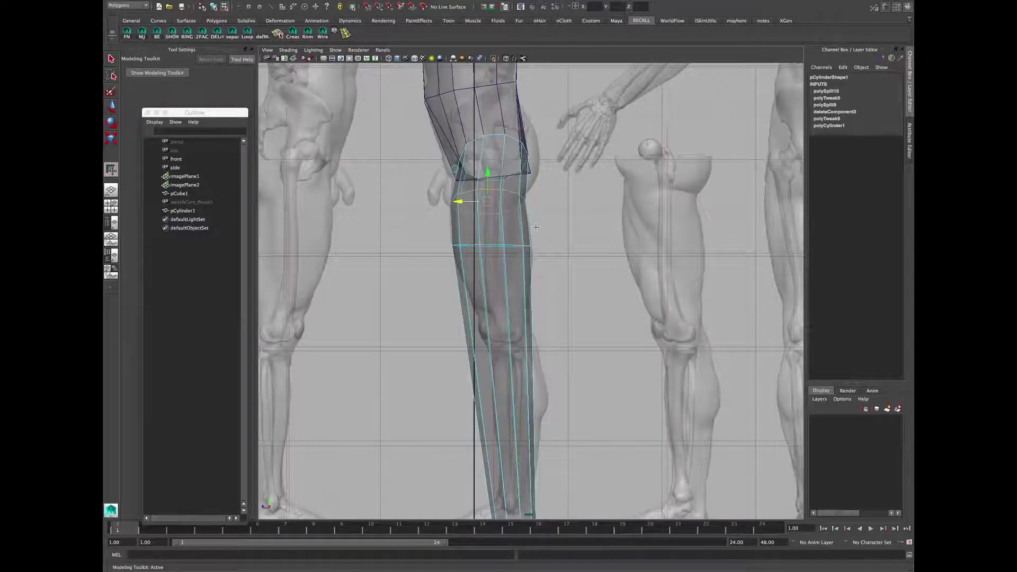
Step: Insert an edge loop above the knee, then scale it narrower and align it with the figure's knee
middle_click_drag(537, 303, 541, 229, "alt")
right_click_drag(517, 269, 496, 253, "shift")
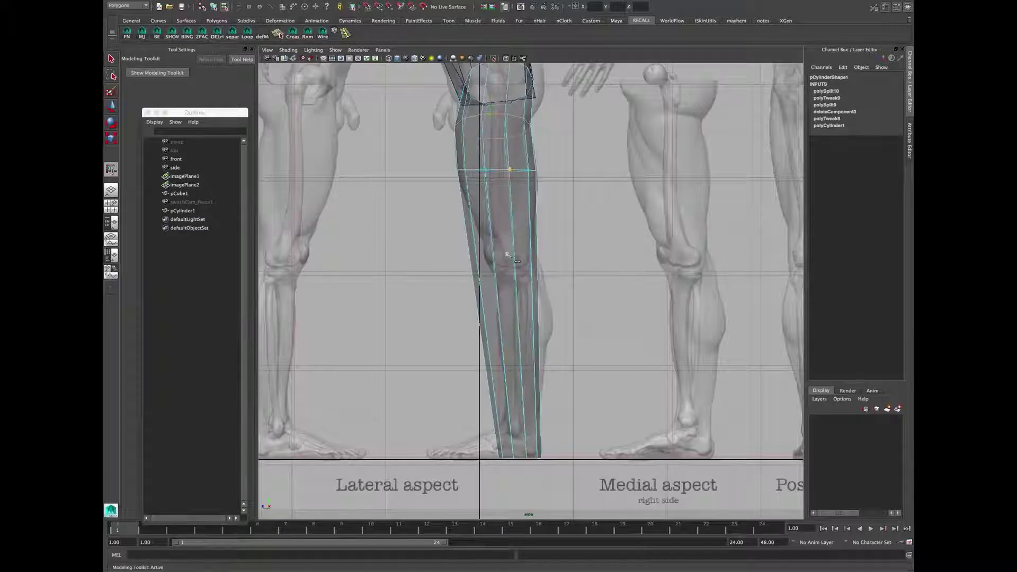
left_click(513, 253)
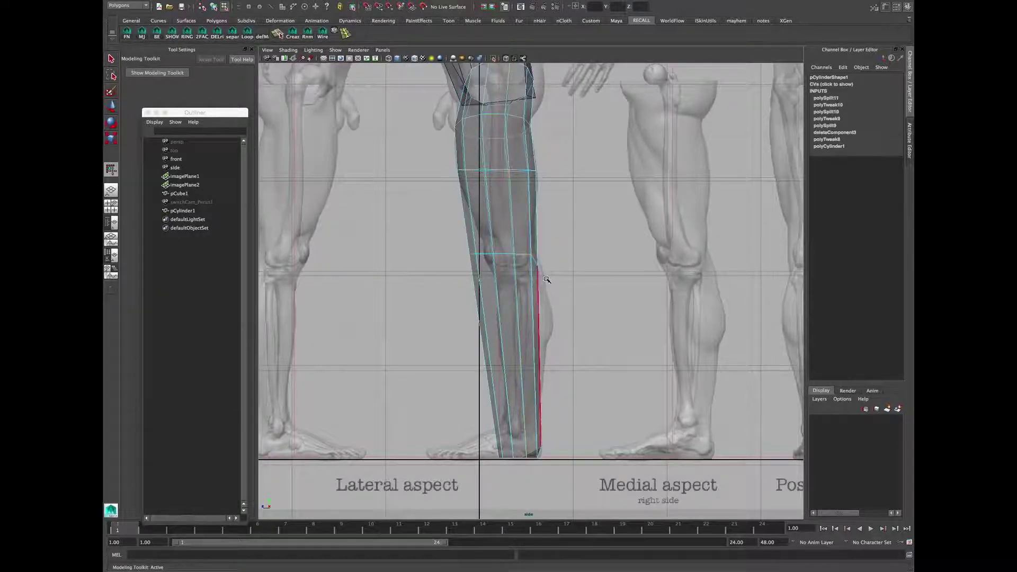
left_click_drag(573, 300, 441, 229)
key("r")
mouse_move(503, 255)
left_mouse_down()
mouse_move(481, 254)
mouse_move(510, 248)
left_mouse_up()
key("w")
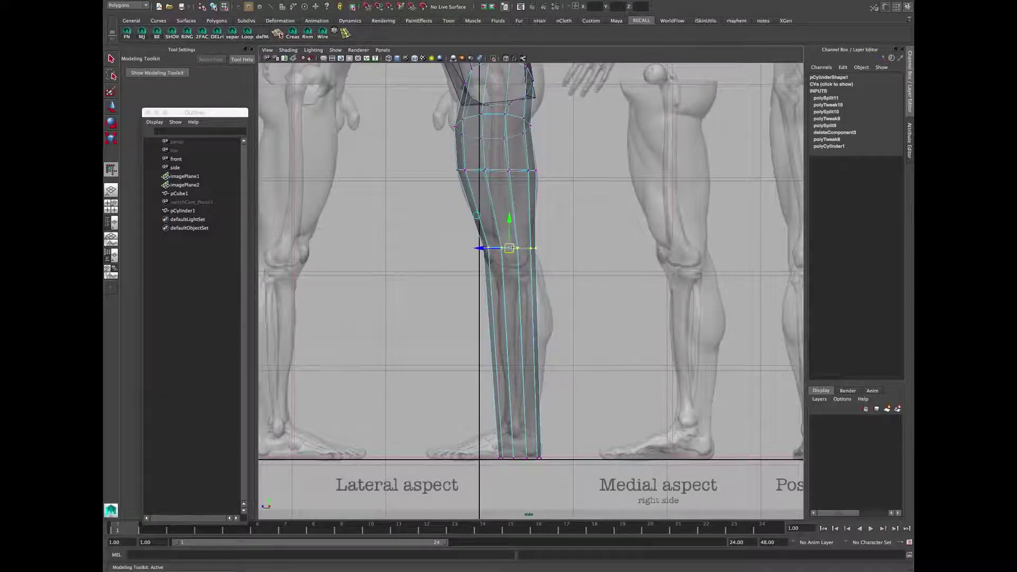
Step: Insert an edge loop around the calf and move it back to the figure's calf bulge
right_click_drag(523, 317, 502, 320, "shift")
left_click(519, 317, "ctrl")
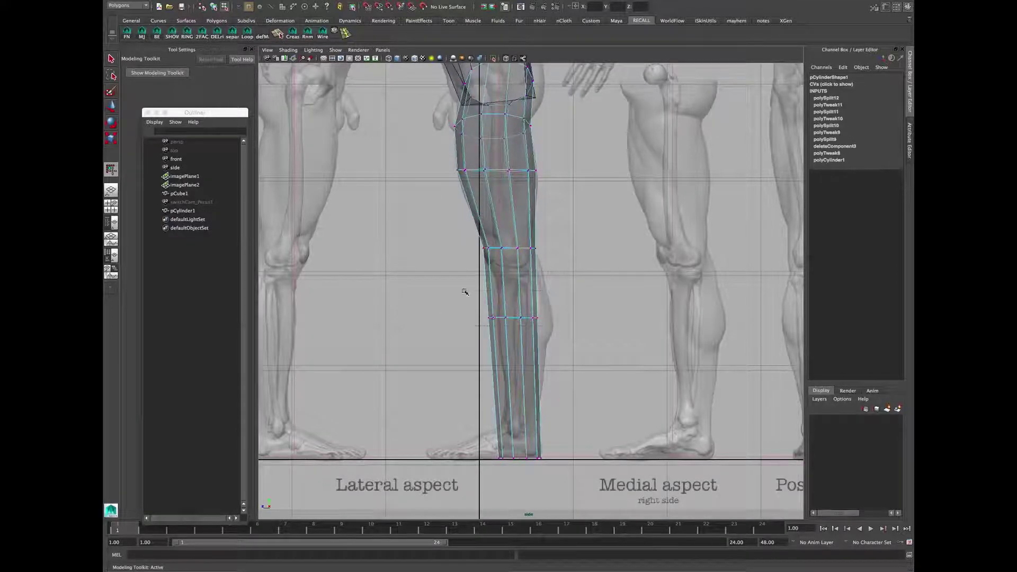
left_click_drag(493, 320, 501, 317)
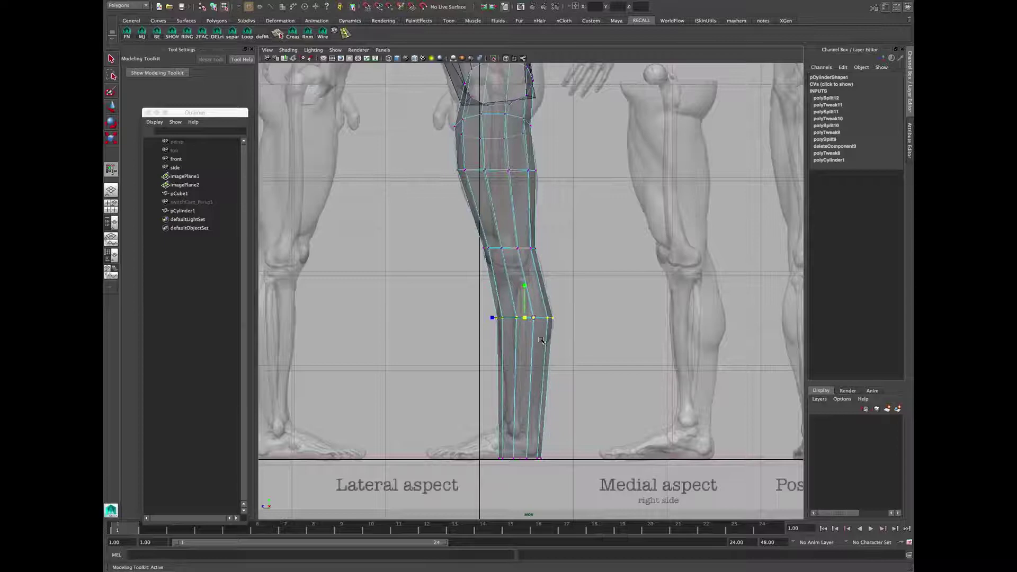
Step: Insert an edge loop on the lower shin, fit it to the side-view outline, and add another loop at the ankle
middle_click_drag(550, 346, 551, 284, "alt")
right_click_drag(529, 332, 488, 332, "shift")
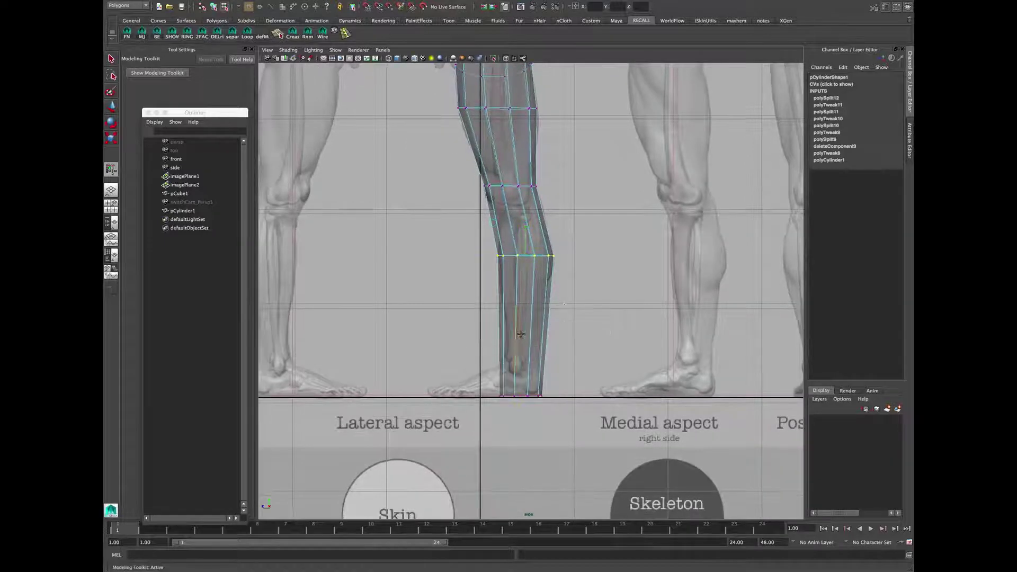
left_click(517, 339)
left_click_drag(564, 304, 494, 325)
right_click_drag(524, 347, 584, 367, "alt")
key("r")
middle_click_drag(585, 367, 565, 362)
right_click_drag(534, 370, 517, 371, "shift")
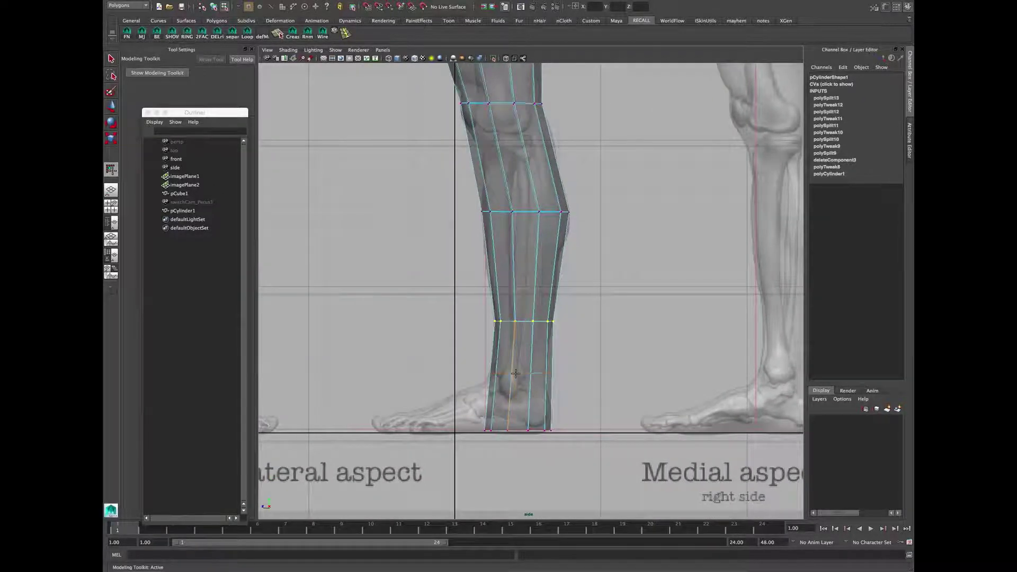
left_click(515, 373, "ctrl")
Step: In the front view, move the inner upper-thigh vertex out to the figure's inner thigh
key("space")
key("space")
left_click_drag(614, 254, 594, 295, "alt")
key("space")
key("space")
right_click_drag(487, 286, 521, 270, "alt")
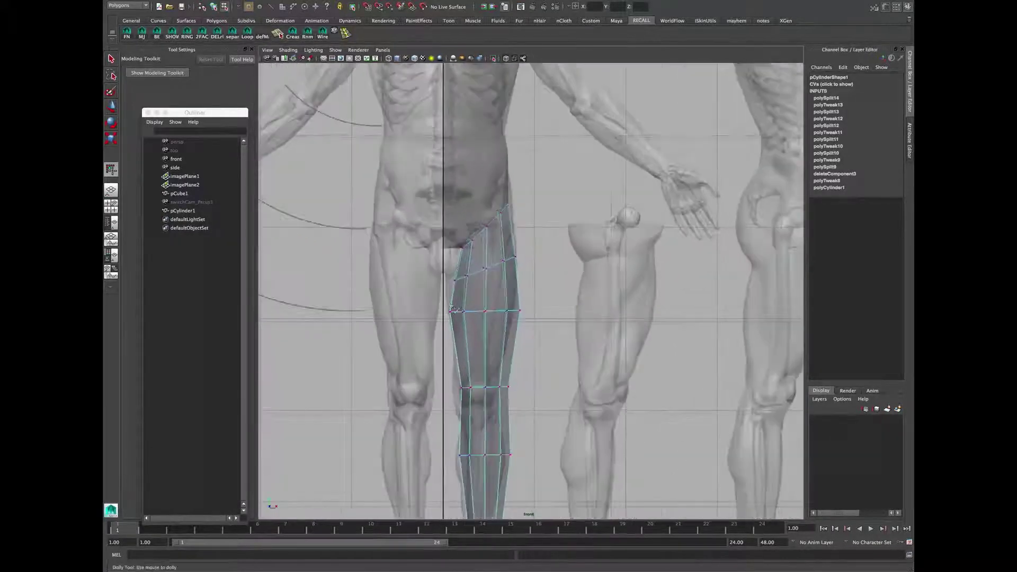
middle_click_drag(513, 248, 518, 254, "alt")
left_click(460, 286)
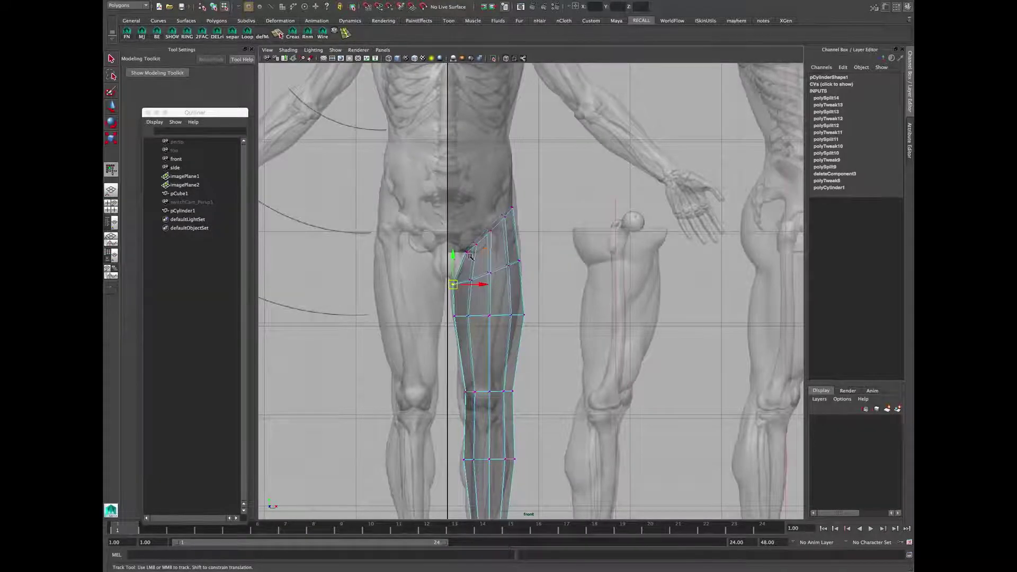
Step: Move the outer thigh vertices to the figure's hip outline and fit the knee vertices to the front-view leg
middle_click_drag(477, 269, 474, 209, "alt")
key("b")
key("ctrl+z")
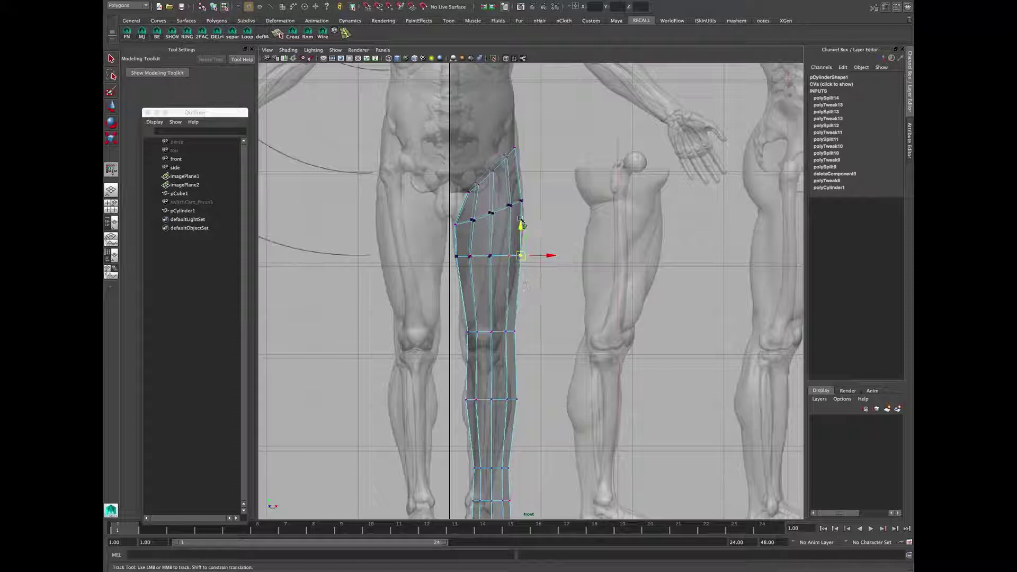
left_click(522, 202)
left_click_drag(522, 202, 523, 199)
middle_click_drag(523, 202, 527, 174, "alt")
left_click_drag(530, 295, 509, 304)
middle_click_drag(524, 352, 524, 320, "alt")
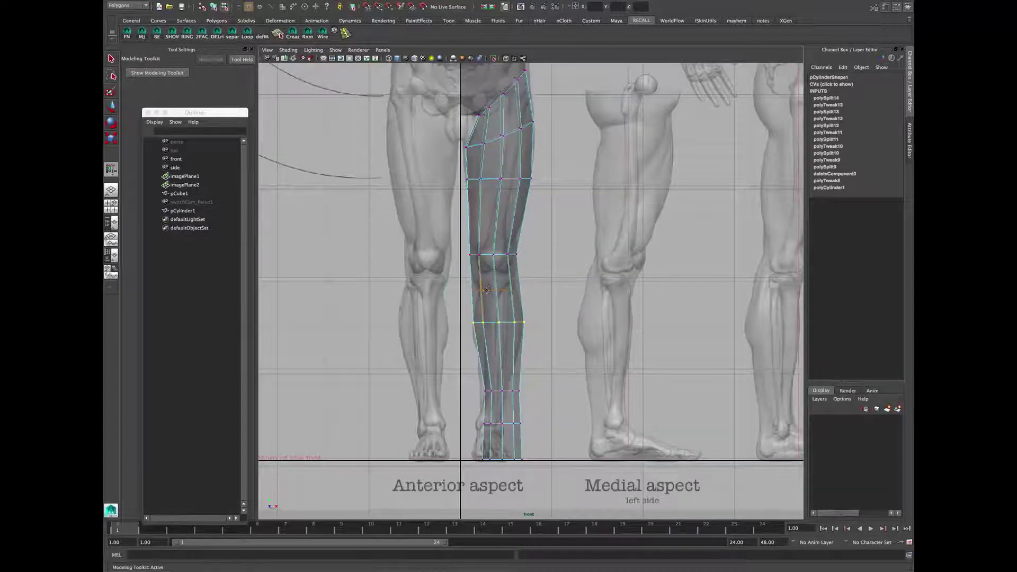
Step: Insert an edge loop just below the knee and try scaling it to the front-view outline
left_click(486, 289, "ctrl")
left_click_drag(453, 297, 530, 280)
key("r")
left_click_drag(524, 289, 519, 288)
key("super+z")
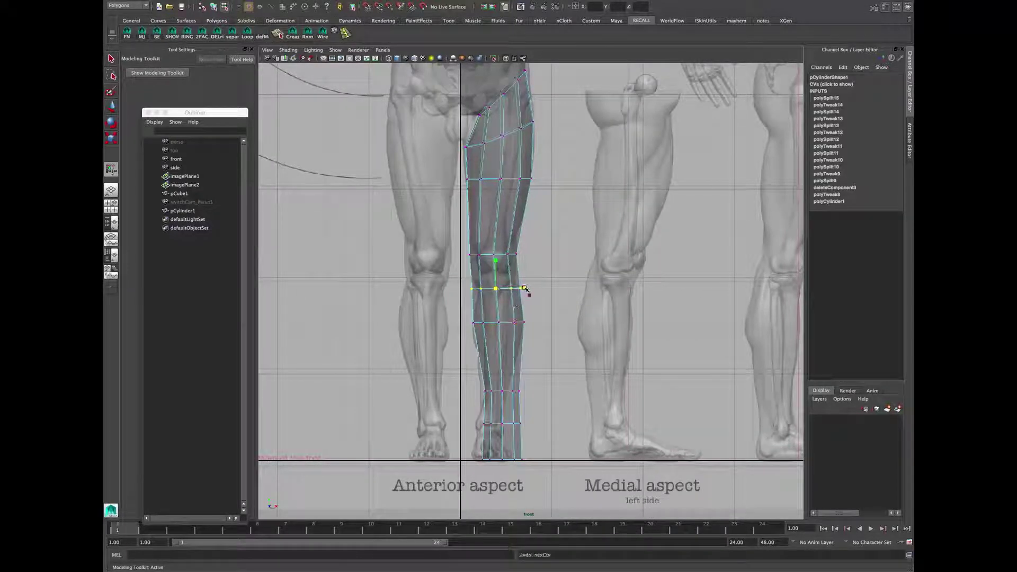
Step: Scale and move the vertex rows from below the knee down to the foot to match the figure's front-view lower leg
middle_click_drag(518, 290, 551, 303, "alt")
left_click_drag(544, 334, 539, 332)
middle_click_drag(536, 357, 541, 337, "alt")
left_click_drag(548, 345, 539, 345)
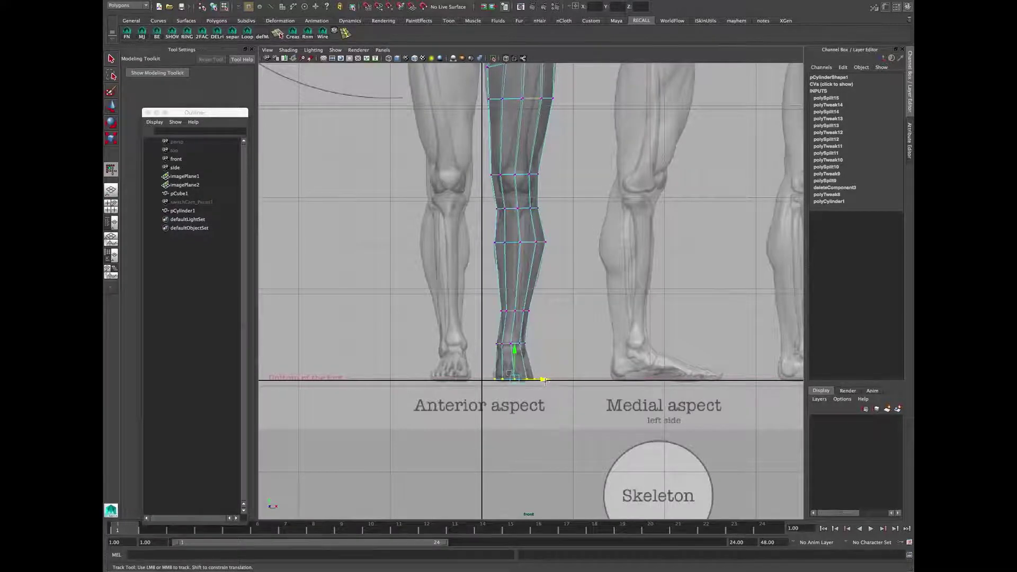
Step: Examine the blocked-out half torso and leg from several sides in perspective
key("space")
key("space")
left_click_drag(604, 266, 652, 271, "alt")
left_click(509, 404)
left_click_drag(509, 403, 561, 251, "alt")
key("w")
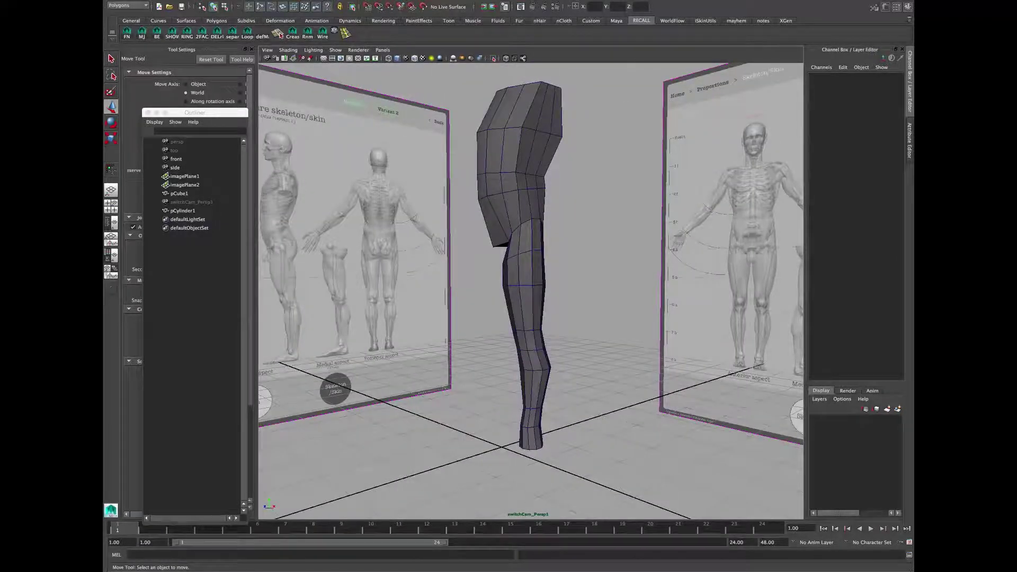
left_click_drag(562, 251, 579, 315, "alt")
key("e")
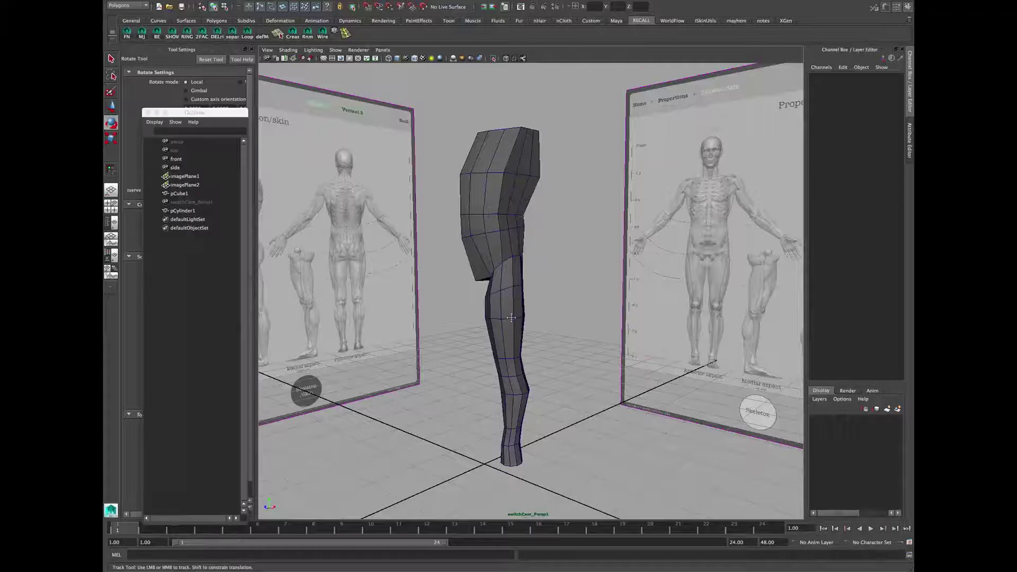
middle_click_drag(578, 316, 562, 281, "alt")
right_click_drag(562, 280, 538, 360, "alt")
Step: Isolate the leg's bottom vertex row in a close front view and rotate it around the leg's vertical axis
left_click_drag(538, 360, 505, 430, "alt")
left_click(496, 431)
left_click(468, 424)
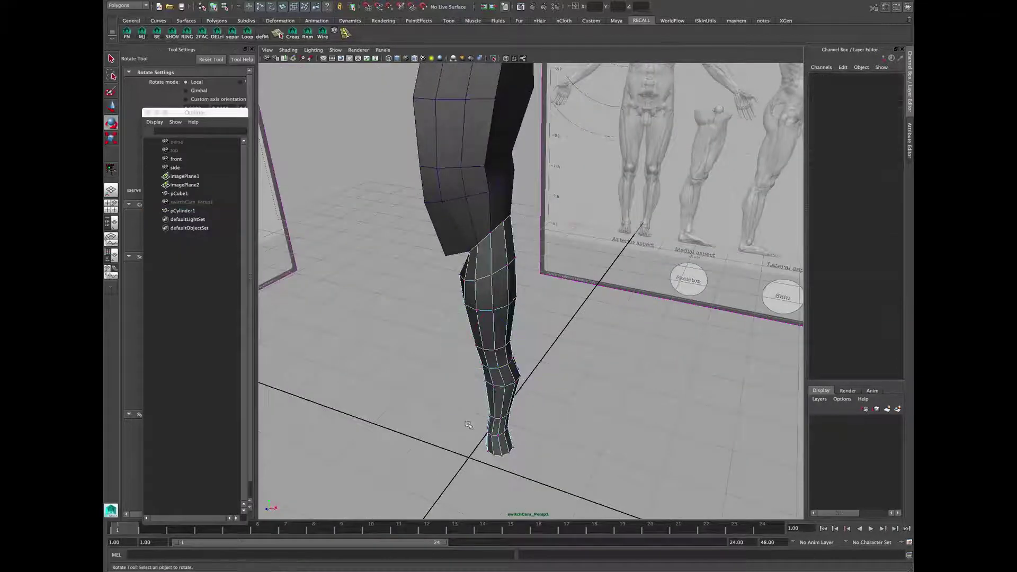
left_click_drag(567, 517, 568, 517)
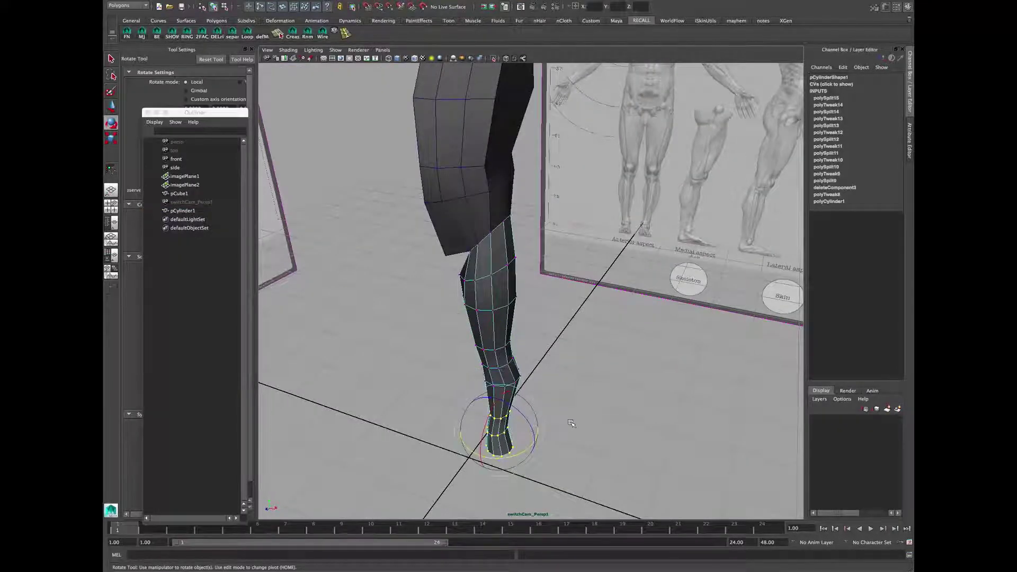
middle_click_drag(570, 432, 574, 388, "alt")
left_click_drag(574, 388, 576, 378, "alt")
key("f")
right_click_drag(577, 378, 473, 382, "alt")
left_click_drag(495, 398, 533, 374, "alt")
key("space")
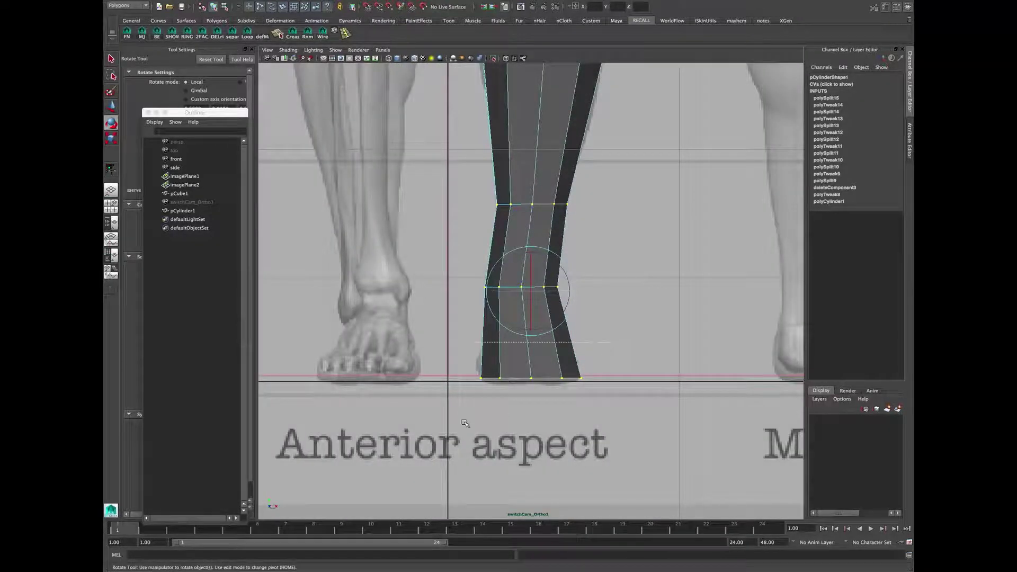
left_click_drag(434, 425, 435, 426)
left_click_drag(515, 378, 526, 375)
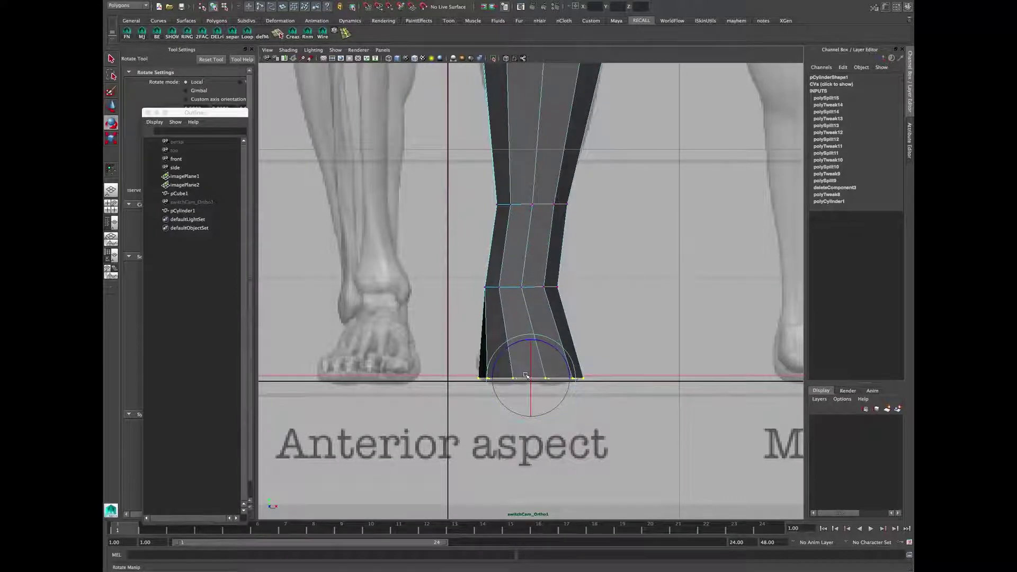
Step: Rotate the ankle vertex row and the row above it around the vertical axis to line up the lower leg's edges
left_click_drag(580, 263, 425, 334)
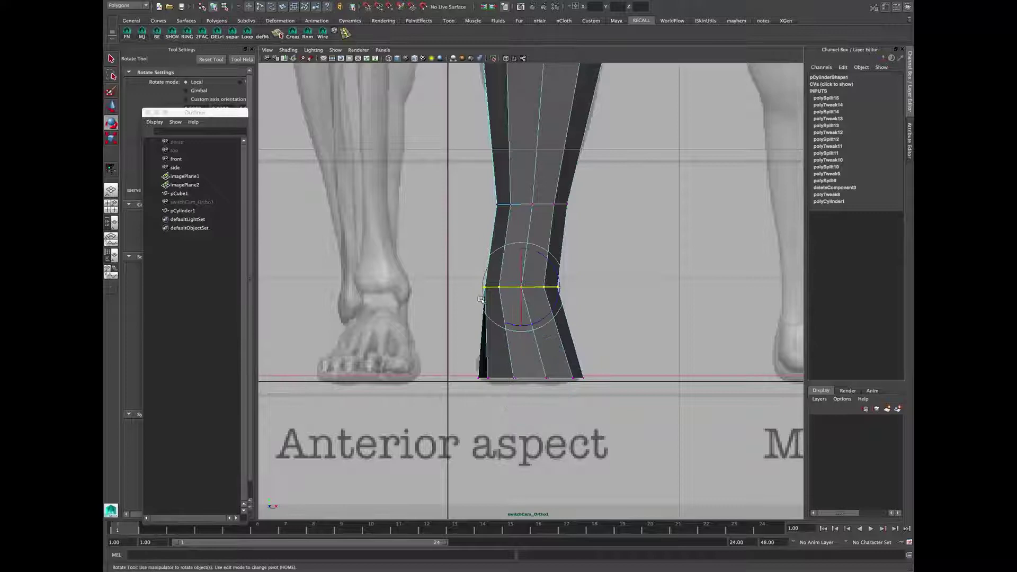
left_click_drag(492, 286, 503, 286)
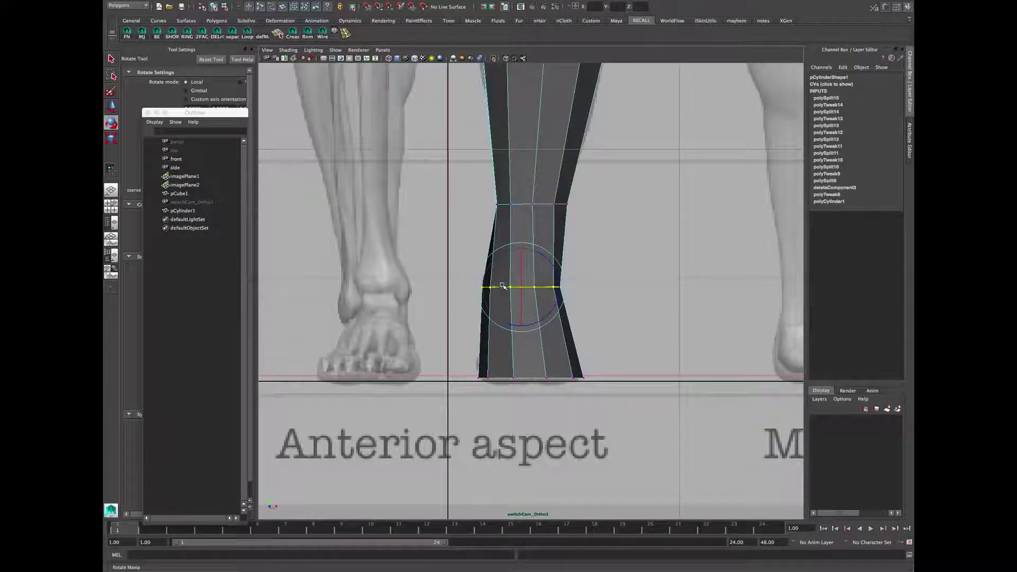
left_click_drag(469, 152, 543, 205)
middle_click_drag(569, 345, 566, 321, "alt")
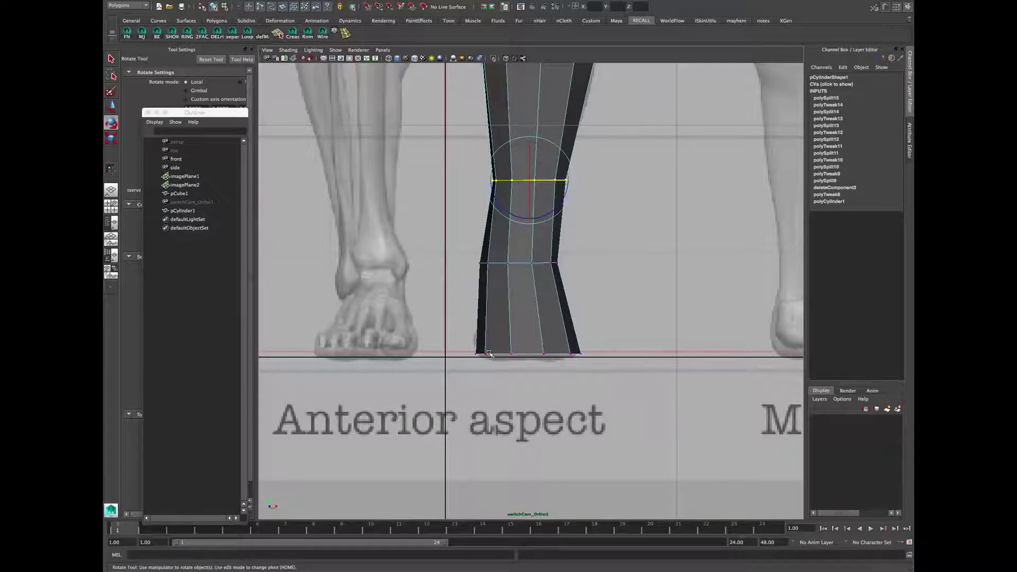
Step: Select the leg's bottom vertex row in perspective and scale it to adjust the outline at the foot
key("p")
left_click_drag(513, 338, 511, 361, "alt")
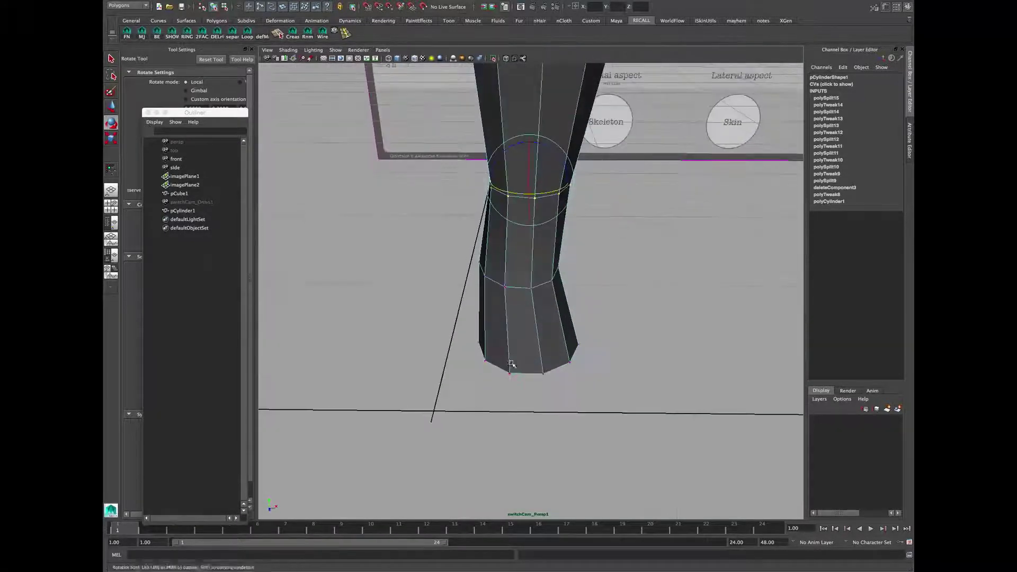
left_click_drag(578, 385, 578, 385)
mouse_move(578, 391)
left_mouse_down("alt")
mouse_move(573, 342)
mouse_move(556, 382)
mouse_move(577, 399)
left_mouse_up("alt")
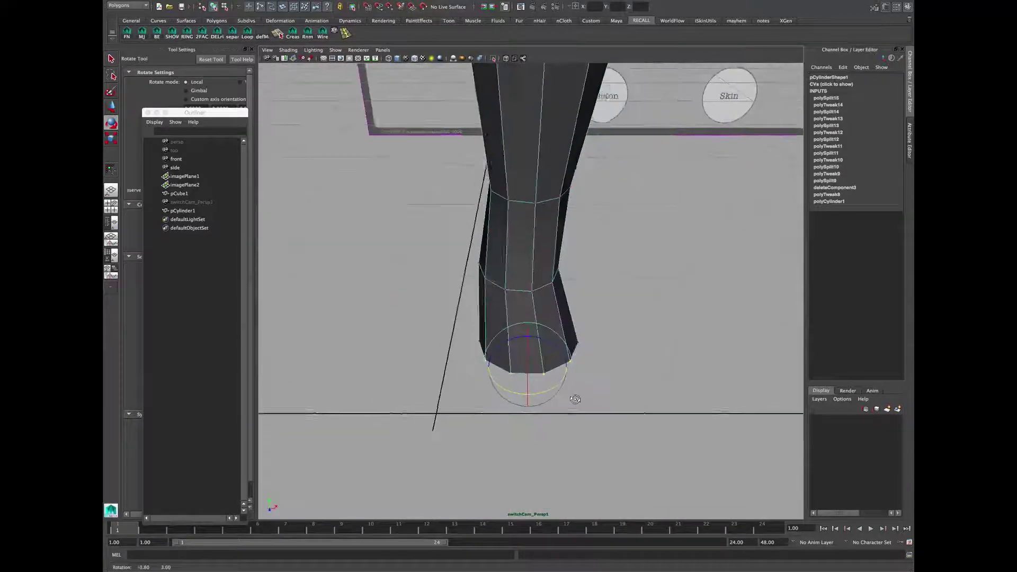
key("r")
left_click_drag(570, 395, 527, 343, "alt")
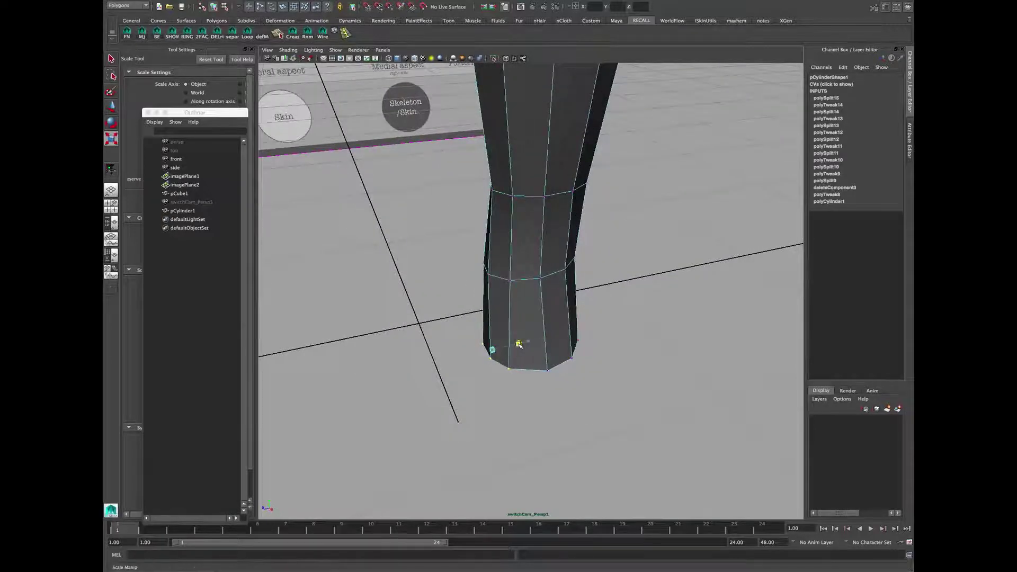
mouse_move(501, 355)
left_mouse_down("alt")
mouse_move(498, 347)
mouse_move(524, 339)
mouse_move(511, 350)
mouse_move(509, 339)
left_mouse_up("alt")
key("q")
right_click_drag(511, 338, 514, 356)
left_click_drag(513, 357, 494, 359, "alt")
key("w")
left_click_drag(492, 307, 490, 307)
key("ctrl+z")
Step: Select the triangular cap faces on the underside of the leg and delete them
left_click_drag(506, 345, 505, 302, "alt")
left_click(503, 374)
right_click(506, 301)
right_click_drag(507, 301, 507, 312)
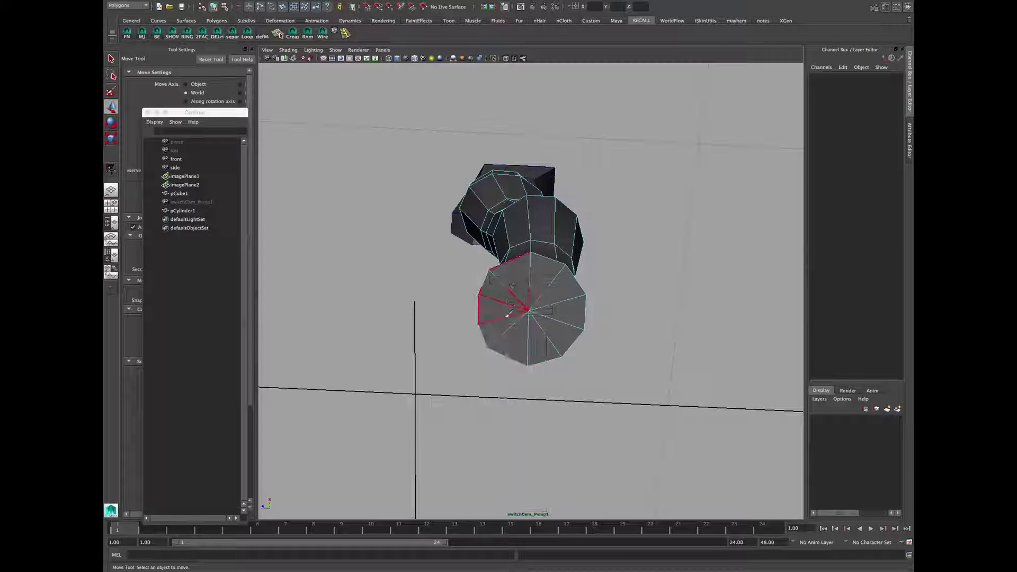
left_click(531, 275)
left_click_drag(532, 276, 546, 324, "alt")
key("Delete")
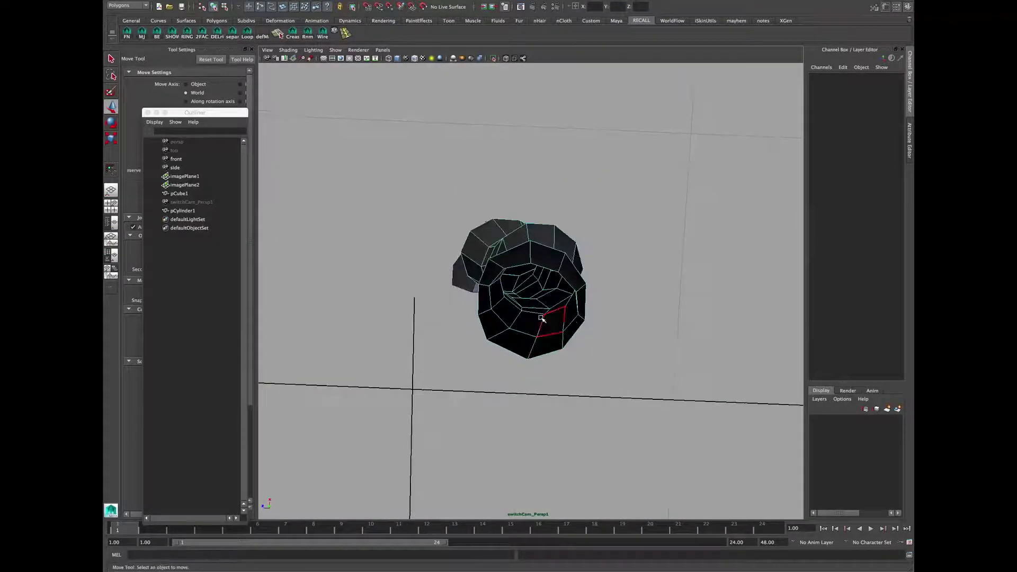
Step: Append two polygons side by side across the middle of the leg's open bottom, joining opposite border edges
left_click(541, 258)
right_click_drag(535, 257, 553, 252, "shift")
left_click(553, 247)
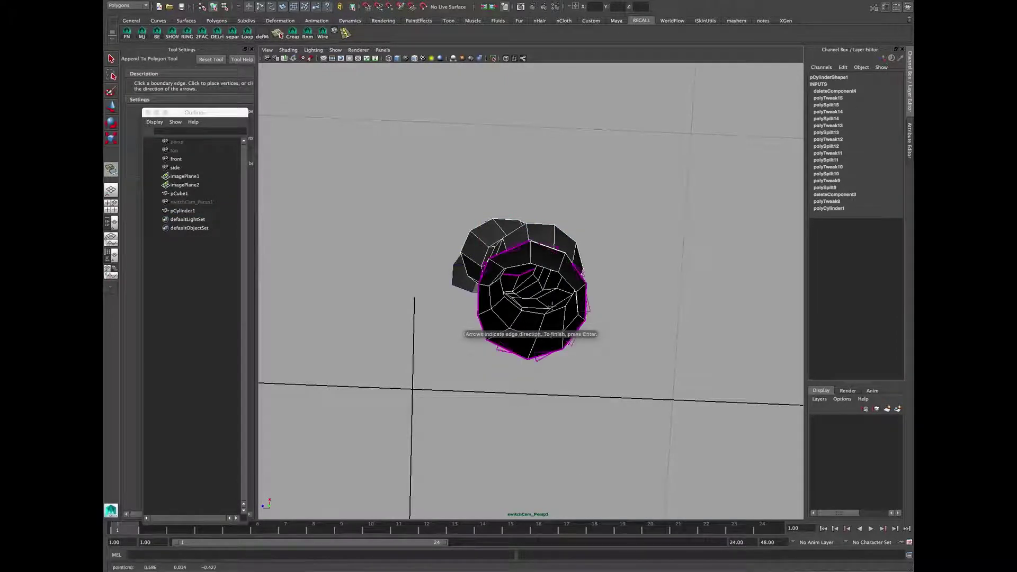
left_click(547, 354)
key("Return")
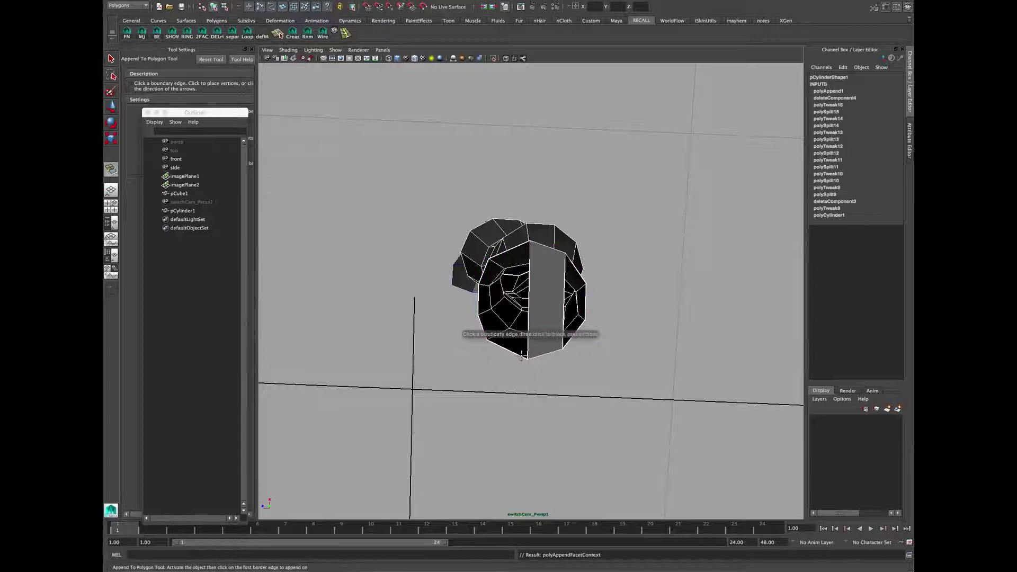
left_click(511, 249)
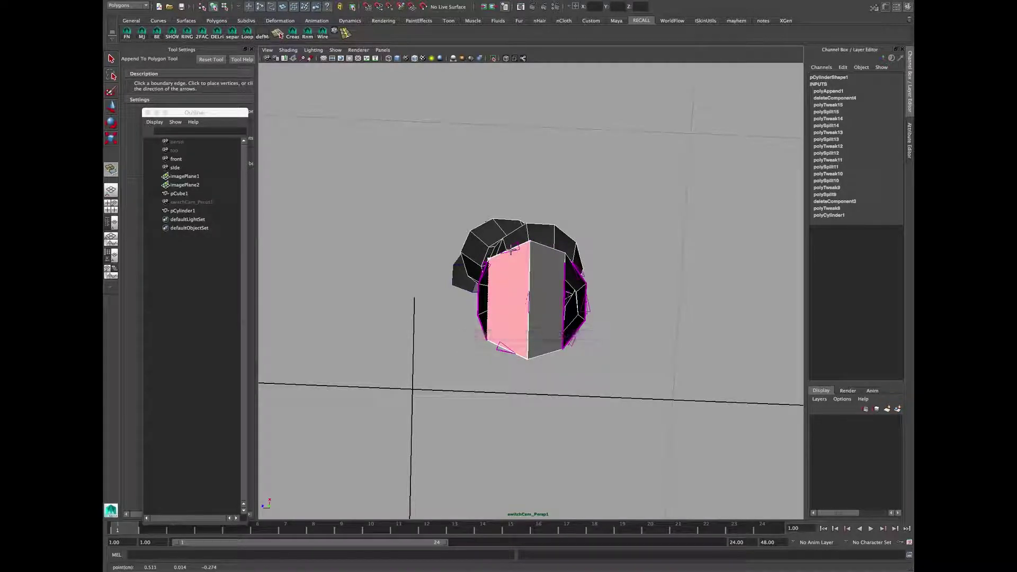
key("Return")
Step: Insert two edge loops across the two new polygons on the underside of the leg
left_click_drag(511, 249, 528, 300, "alt")
key("q")
right_click_drag(527, 293, 483, 290)
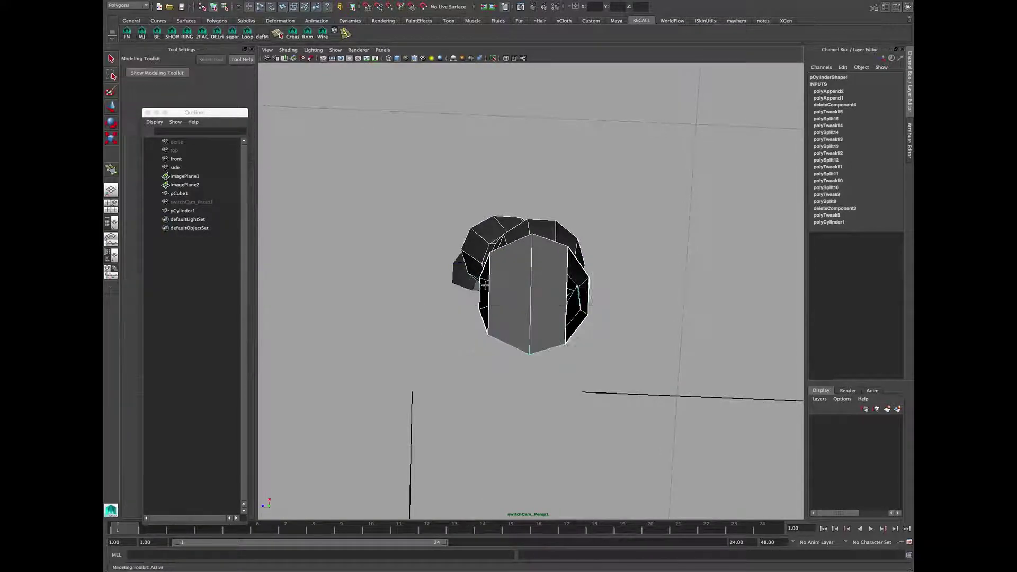
left_click(533, 272, "ctrl")
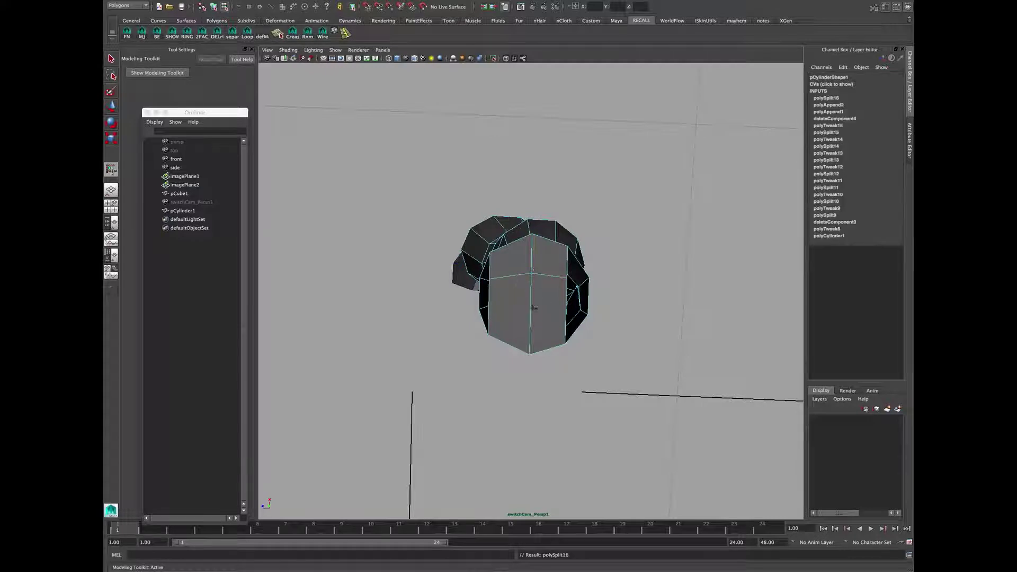
left_click(533, 314, "ctrl")
Step: Snap the new side vertices along one edge of the sole patch onto the neighbouring border vertices of the leg
right_click_drag(545, 296, 538, 297)
left_click_drag(555, 287, 567, 300, "alt")
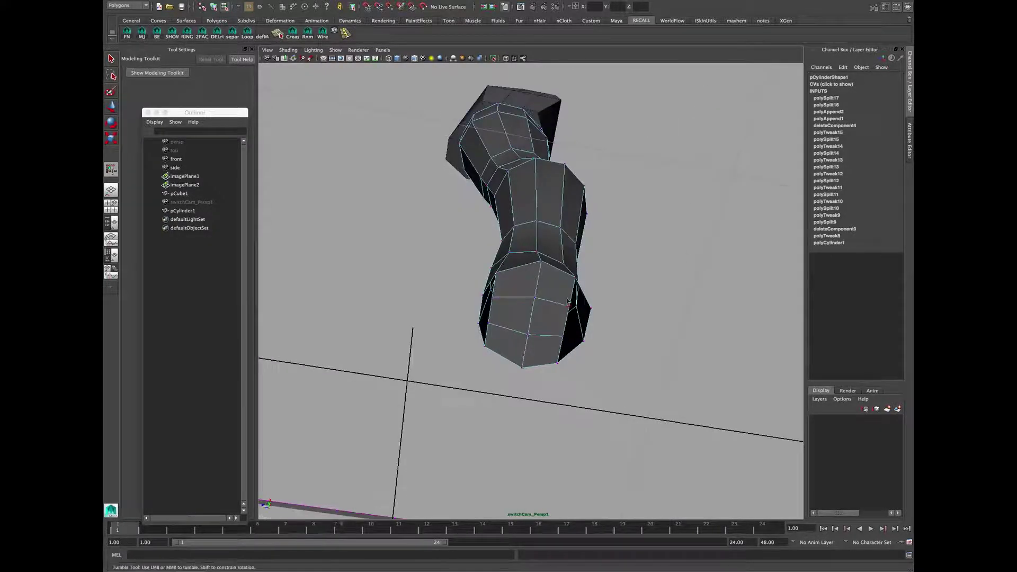
key("w")
key("v")
middle_click(591, 309)
key("q")
left_click(563, 338)
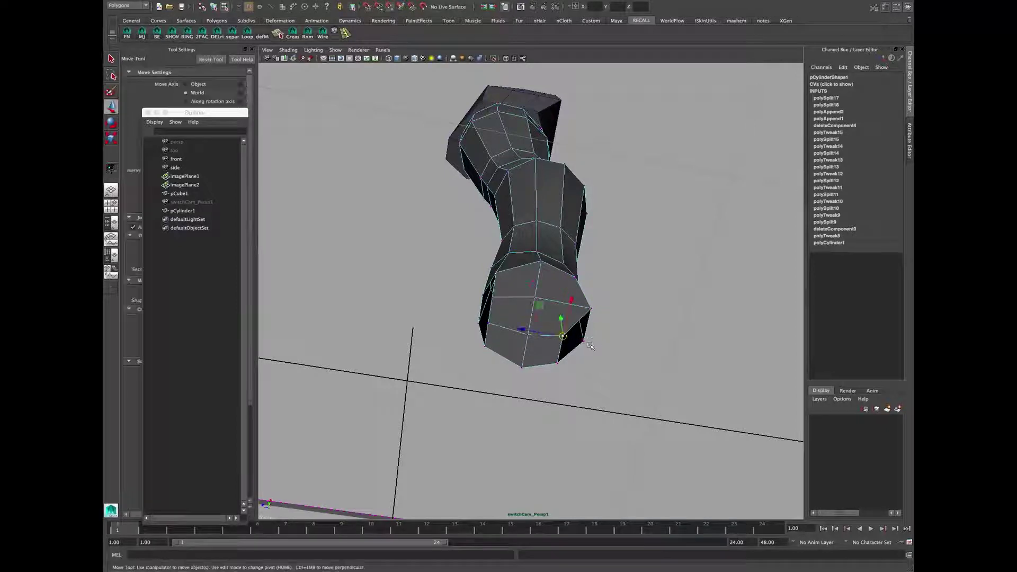
Step: Snap the side vertices on the opposite edge of the sole patch onto the adjacent border vertices
left_click_drag(571, 340, 522, 373, "alt")
key("w")
key("q")
left_click(494, 343)
key("w")
key("q")
Step: Merge the leg's bottom vertices with a threshold of 0.0001 and briefly preview the leg smoothed
left_click_drag(594, 389, 602, 391)
right_click_drag(558, 352, 623, 315, "shift")
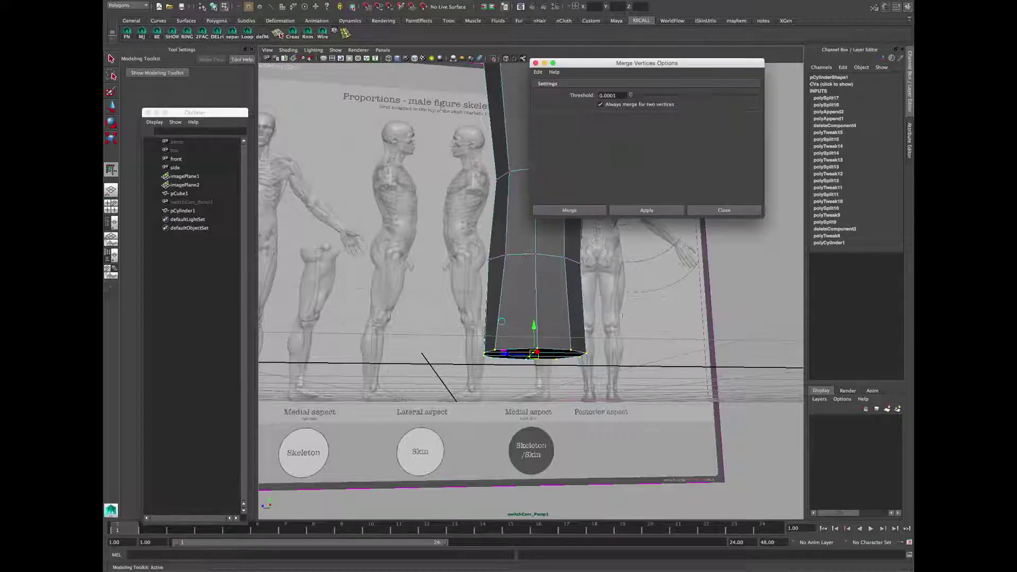
left_click(582, 210)
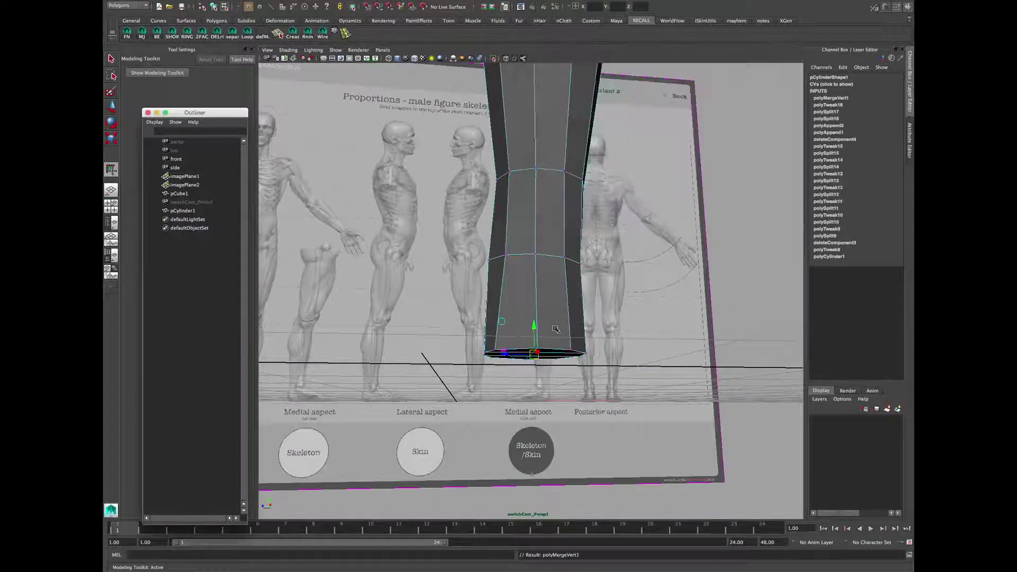
key("3")
key("q")
mouse_move(544, 336)
left_mouse_down("alt")
mouse_move(545, 268)
mouse_move(517, 295)
mouse_move(505, 347)
mouse_move(553, 332)
left_mouse_up("alt")
key("1")
Step: Select the front faces of the lowest leg section and scale them flat along the depth axis
right_click_drag(552, 332, 545, 309)
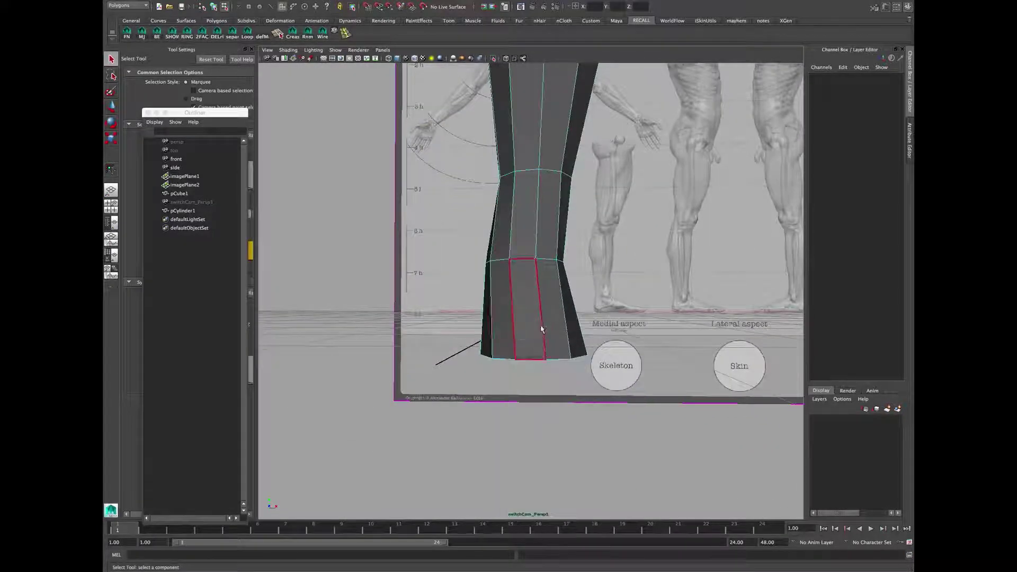
left_click(489, 339)
left_click(501, 336, "shift")
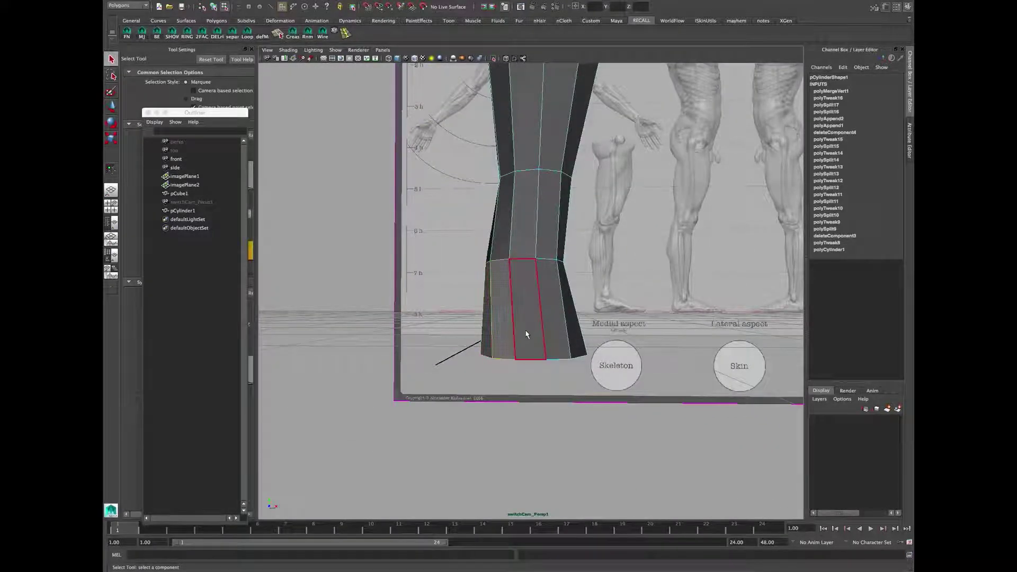
left_click(526, 334, "shift")
left_click(549, 333, "shift")
left_click(570, 337)
left_click_drag(569, 337, 536, 305, "alt")
key("r")
left_click_drag(593, 324, 452, 323, "alt")
Step: Move the flattened front faces forward in the side view to meet the front of the reference ankle
key("space")
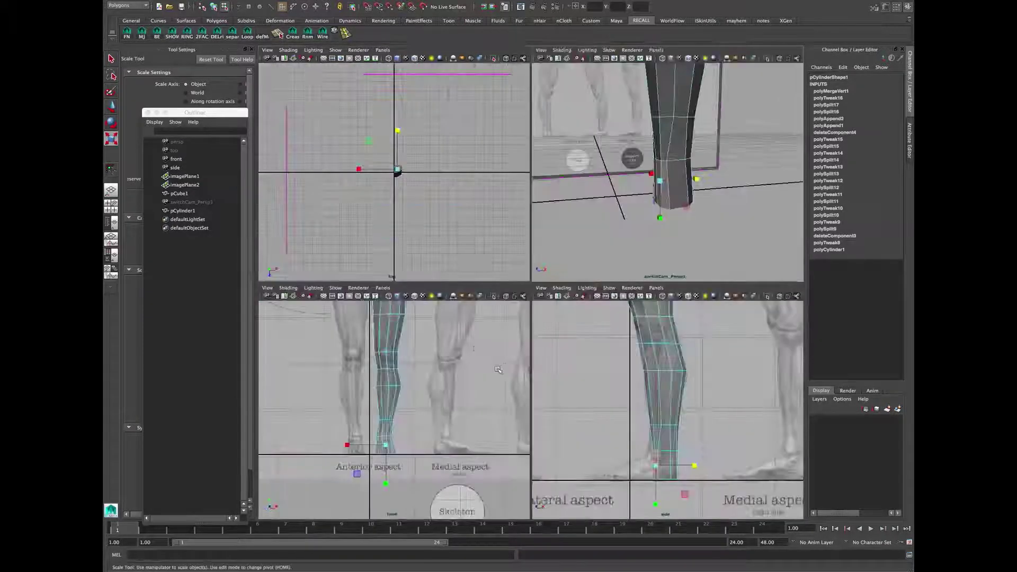
key("space")
key("w")
left_click(503, 408)
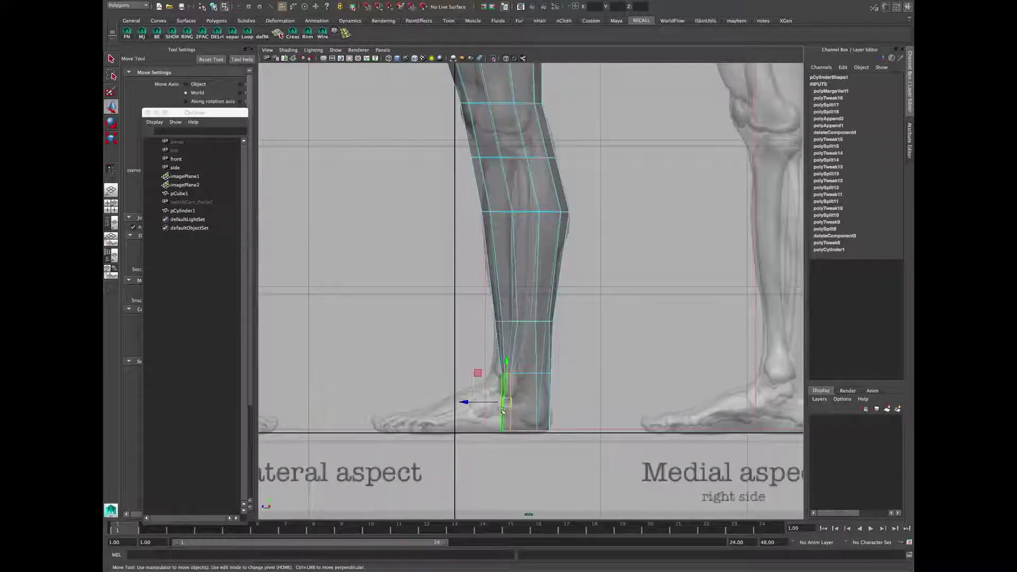
left_click_drag(479, 405, 454, 403)
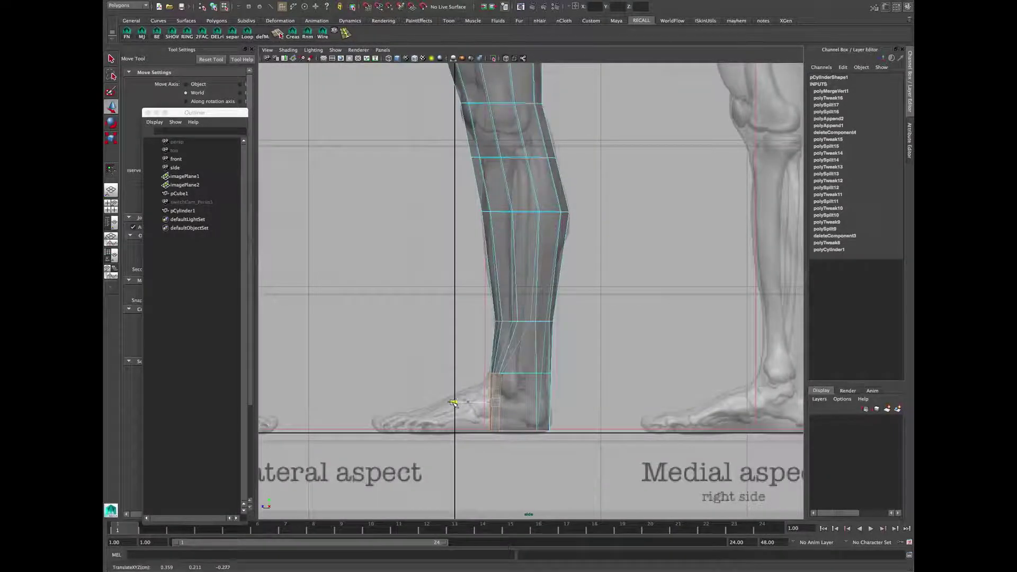
Step: Extrude the front faces of the lowest leg section and pull them forward toward the toes in the side view
middle_click_drag(541, 397, 557, 397, "alt")
right_click_drag(557, 397, 564, 389, "alt")
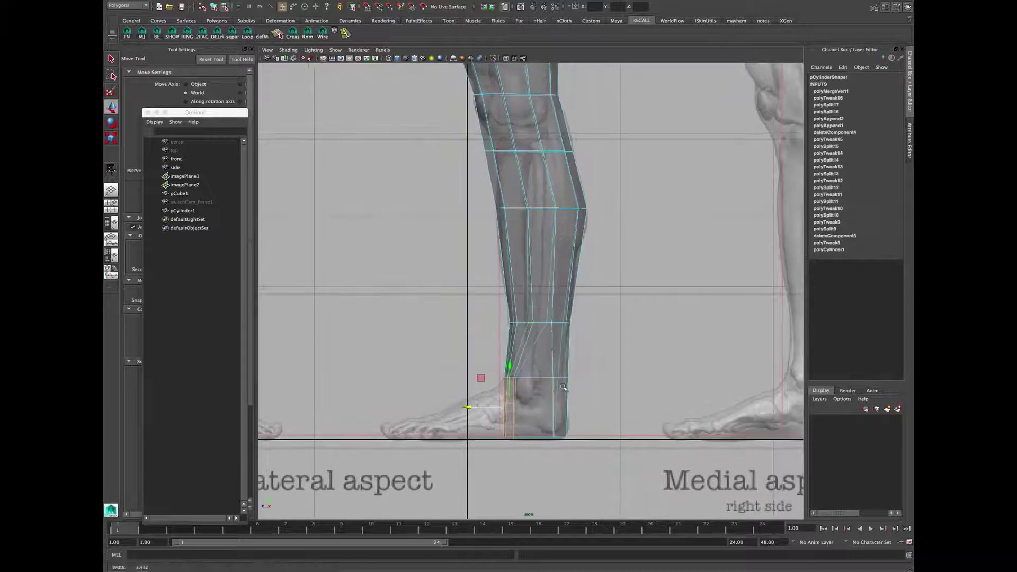
middle_click_drag(544, 395, 553, 384, "alt")
right_click(543, 357, "shift")
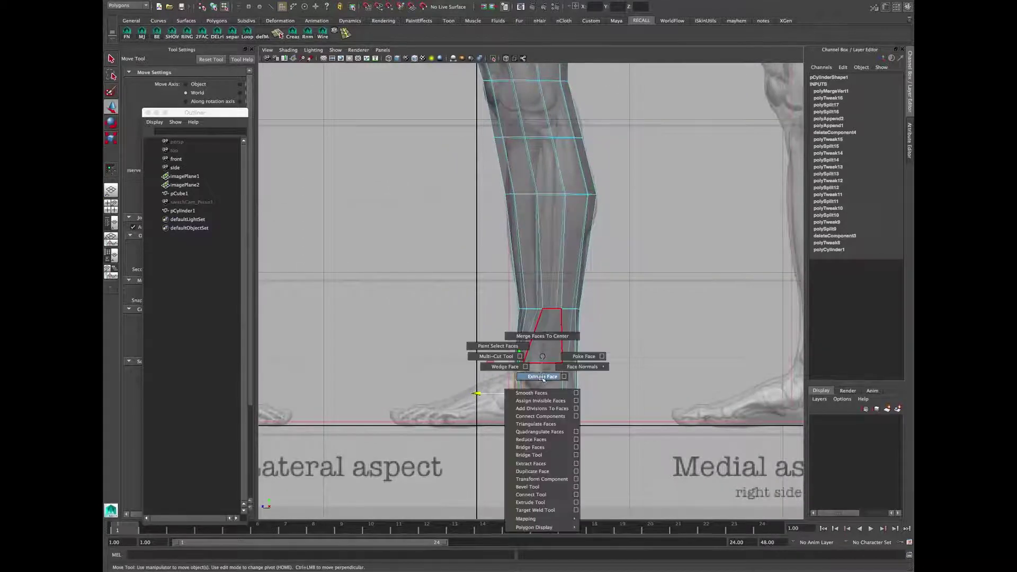
left_click(542, 376)
middle_click_drag(484, 413, 512, 400, "alt")
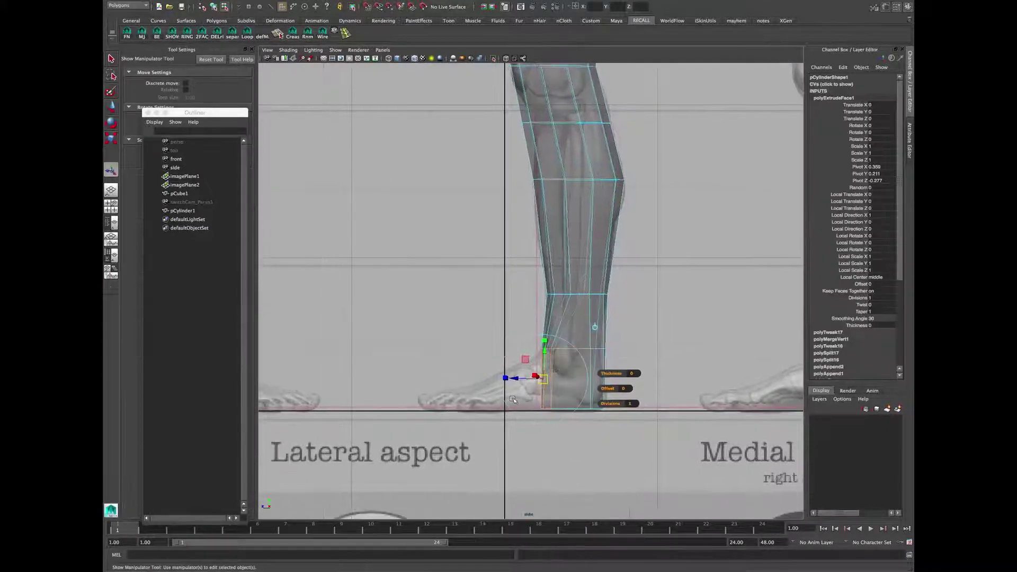
left_click_drag(512, 382, 414, 380)
Step: Scale down the height of the extruded foot's front end and lower it to follow the reference foot's slope
key("r")
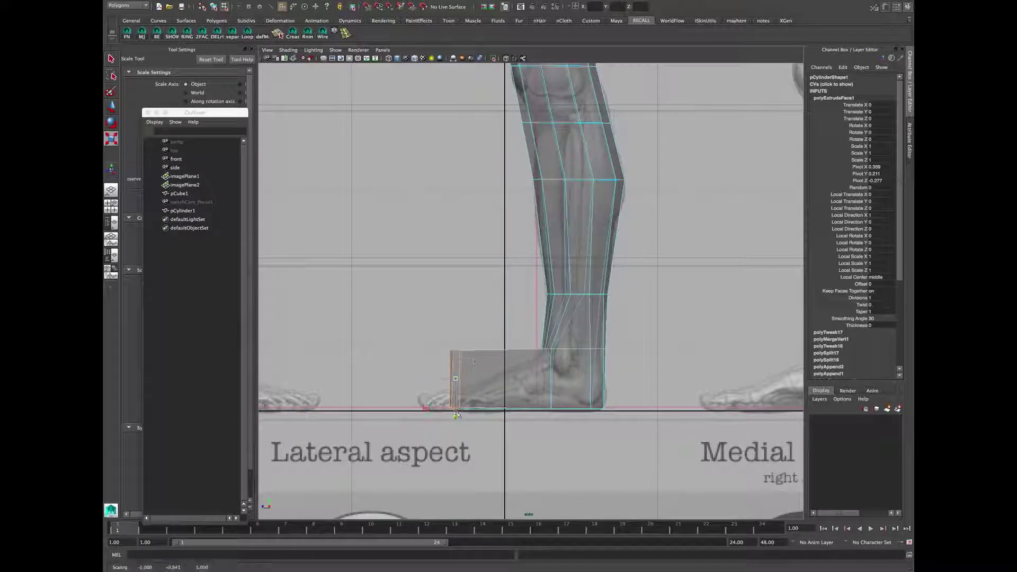
left_click_drag(456, 417, 456, 397)
key("w")
left_click_drag(456, 338, 456, 357)
Step: Move edges around the extruded foot's front end to shape the toe outline and match the front-view reference
key("space")
key("space")
left_click_drag(571, 245, 556, 309, "alt")
mouse_move(581, 318)
left_mouse_down("alt")
mouse_move(567, 308)
mouse_move(566, 326)
left_mouse_up("alt")
right_click_drag(565, 297, 565, 273)
left_click(547, 303)
left_click_drag(531, 311, 662, 317, "alt")
left_click(599, 335)
left_click_drag(599, 335, 635, 305, "alt")
left_click(523, 294)
left_click_drag(523, 294, 612, 318, "alt")
key("space")
key("space")
right_click_drag(511, 353, 602, 427, "alt")
middle_click_drag(602, 427, 602, 397, "alt")
right_click_drag(503, 384, 614, 421, "alt")
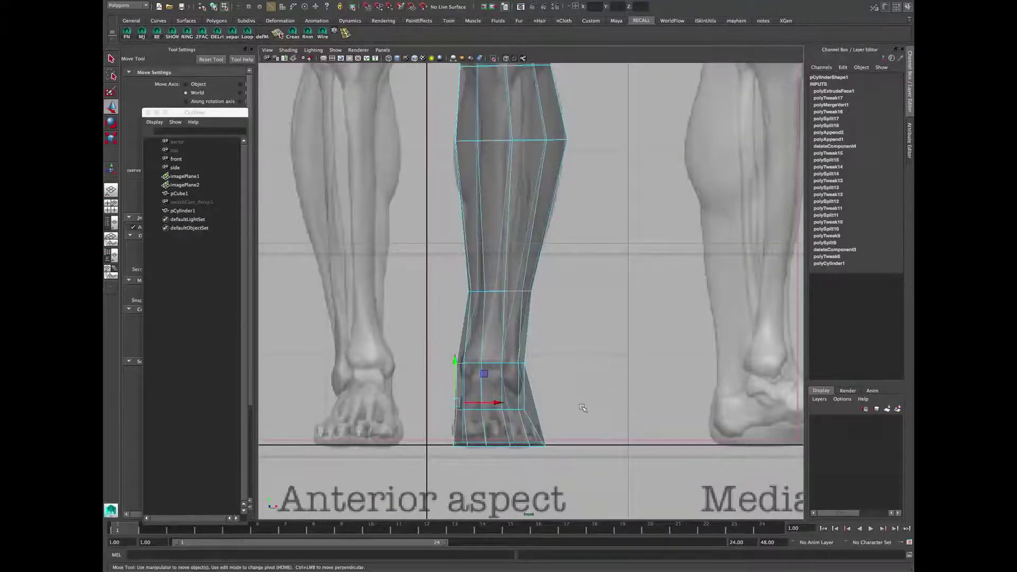
Step: Insert an edge loop across the foot between the ankle and the toe end
key("space")
key("space")
left_click_drag(617, 304, 602, 338, "alt")
left_click_drag(516, 307, 532, 324, "alt")
right_click_drag(526, 313, 490, 302, "shift")
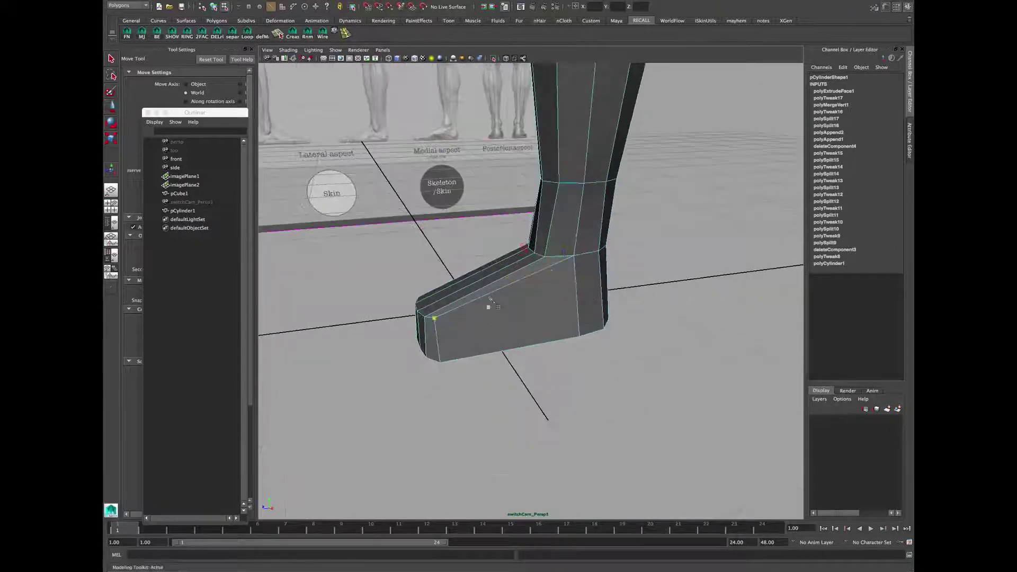
left_click_drag(491, 301, 503, 296, "alt")
Step: Move the upper vertices of the new foot loop in the side view to follow the instep of the reference
key("space")
key("space")
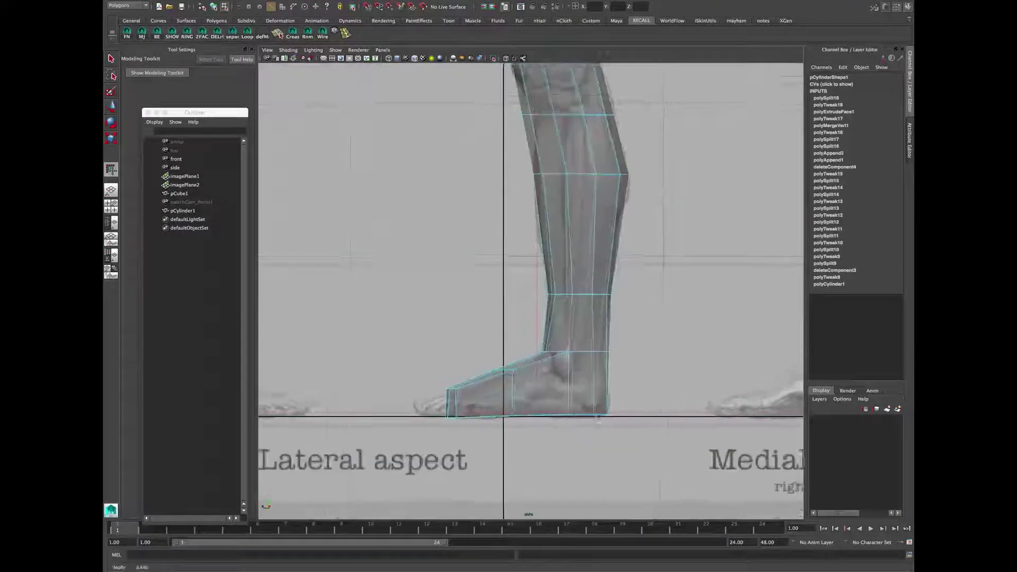
right_click_drag(598, 420, 616, 422, "alt")
right_click_drag(530, 365, 481, 362)
left_click_drag(481, 361, 521, 392)
middle_click_drag(527, 395, 528, 374, "alt")
right_click_drag(528, 374, 538, 375, "alt")
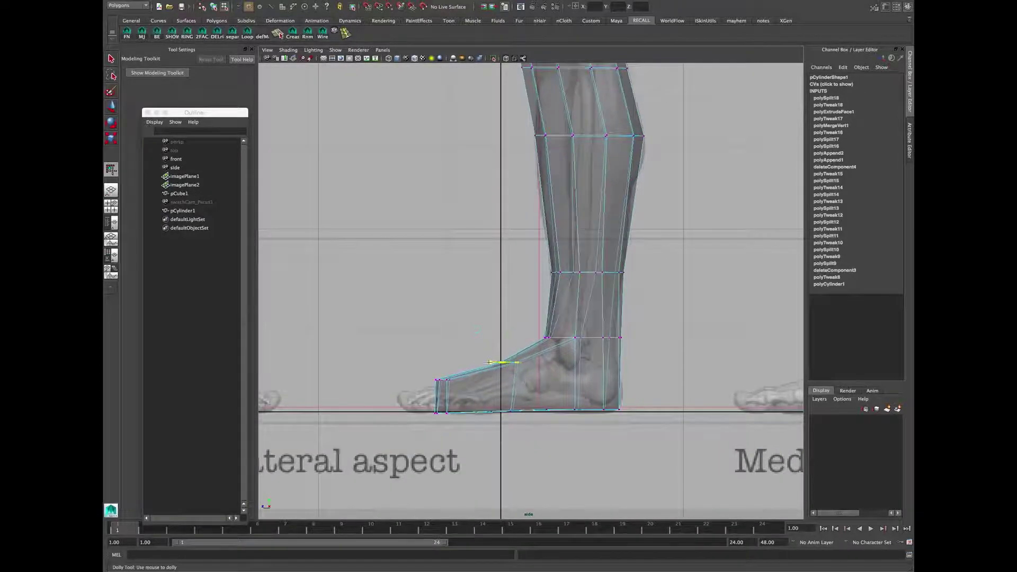
left_click_drag(489, 363, 508, 362)
Step: Average the selected vertices on top of the foot and inspect the result in perspective
key("space")
left_click_drag(579, 228, 618, 205, "alt")
right_click_drag(617, 206, 654, 187, "shift")
key("w")
left_click_drag(694, 164, 645, 186, "alt")
Step: Lower the top vertices of the foot's toe end in the side view to match the reference foot
key("space")
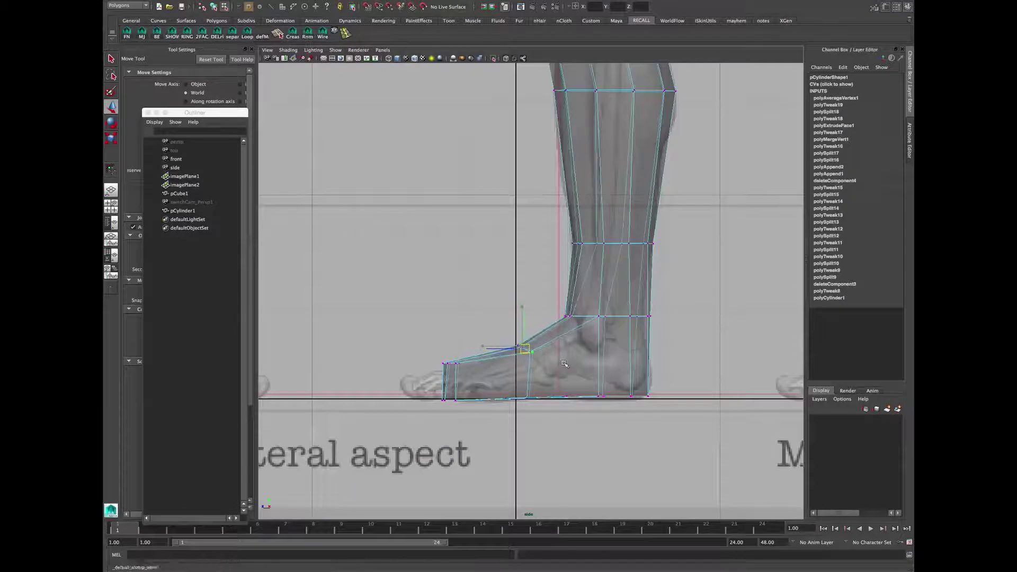
right_click_drag(562, 341, 521, 340, "shift")
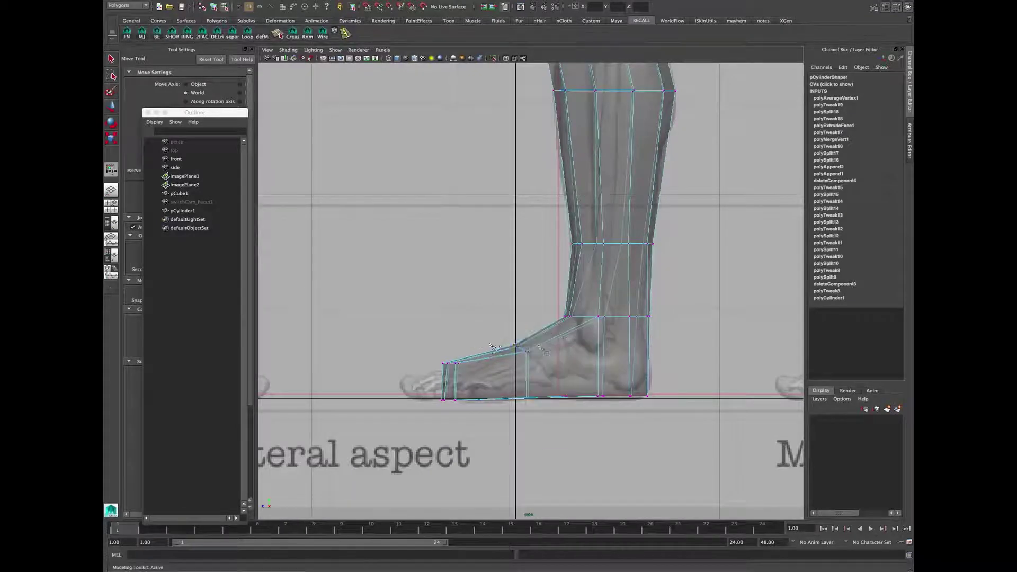
mouse_move(477, 364)
middle_mouse_down("alt")
mouse_move(493, 358)
mouse_move(466, 363)
middle_mouse_up("alt")
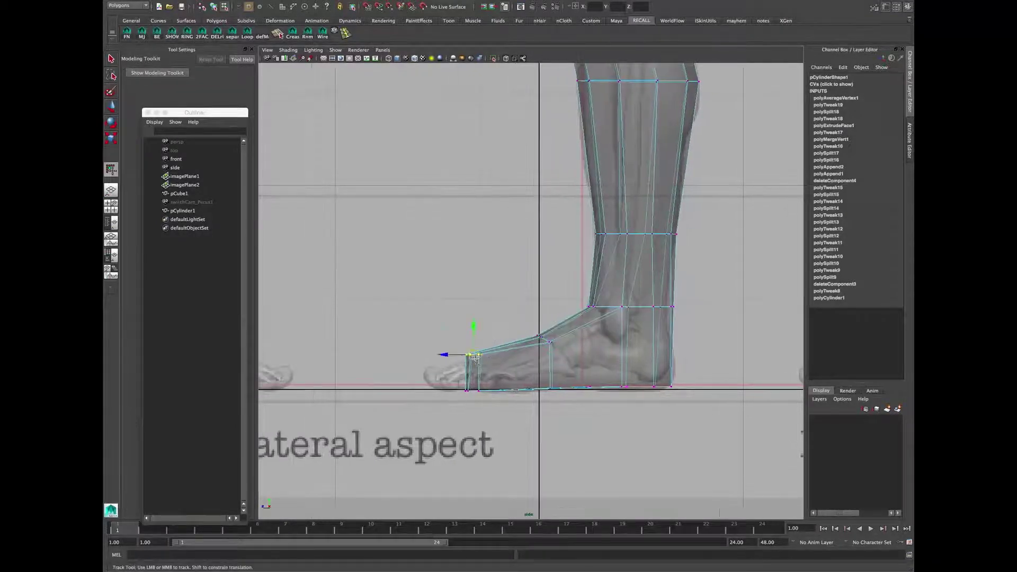
left_click(499, 390)
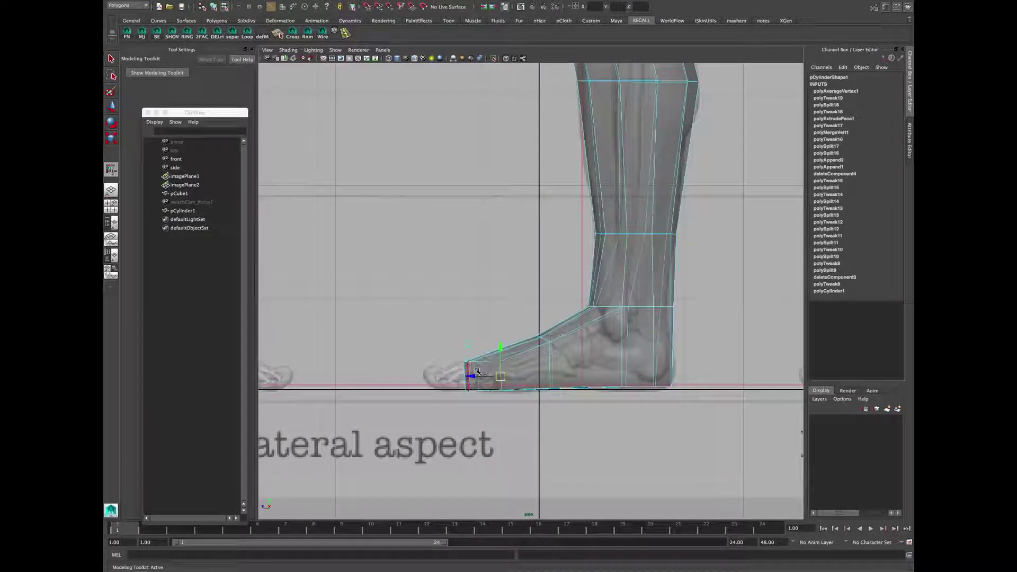
Step: Move the toe-end vertices in perspective to round the front outline of the foot
left_click_drag(514, 347, 548, 326, "alt")
left_click_drag(611, 337, 498, 354, "alt")
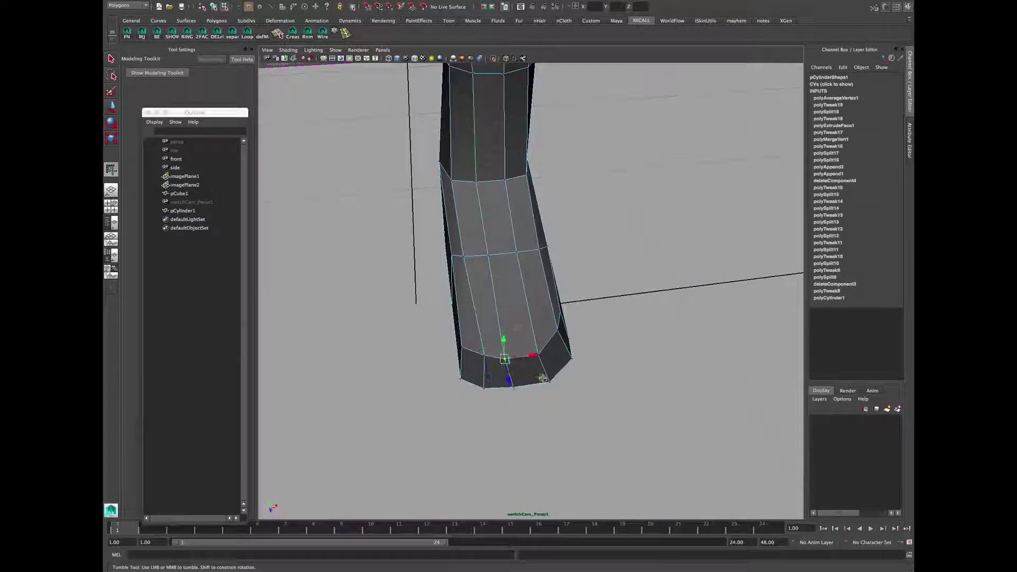
left_click_drag(551, 376, 519, 386, "alt")
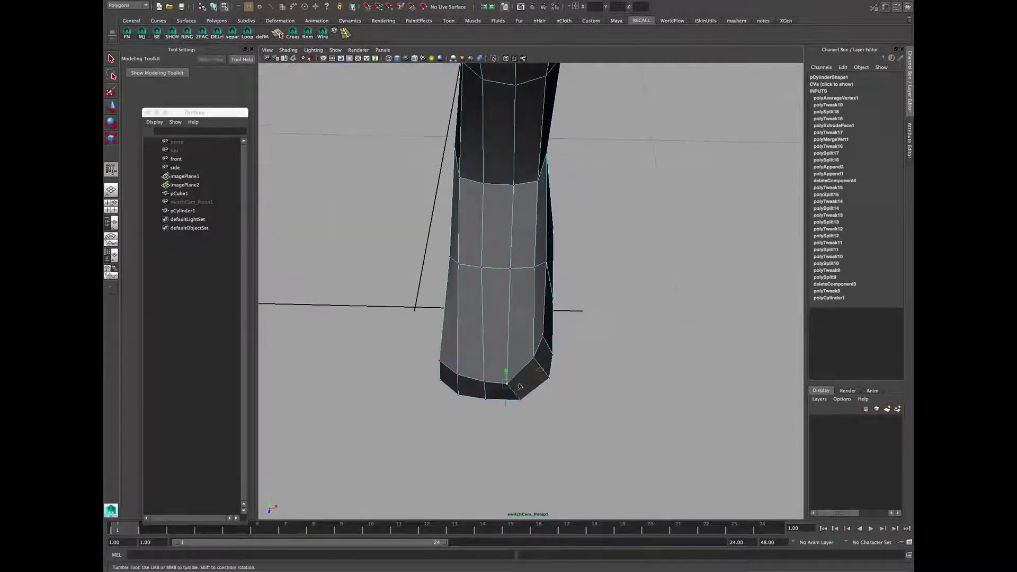
left_click_drag(592, 414, 563, 381, "alt")
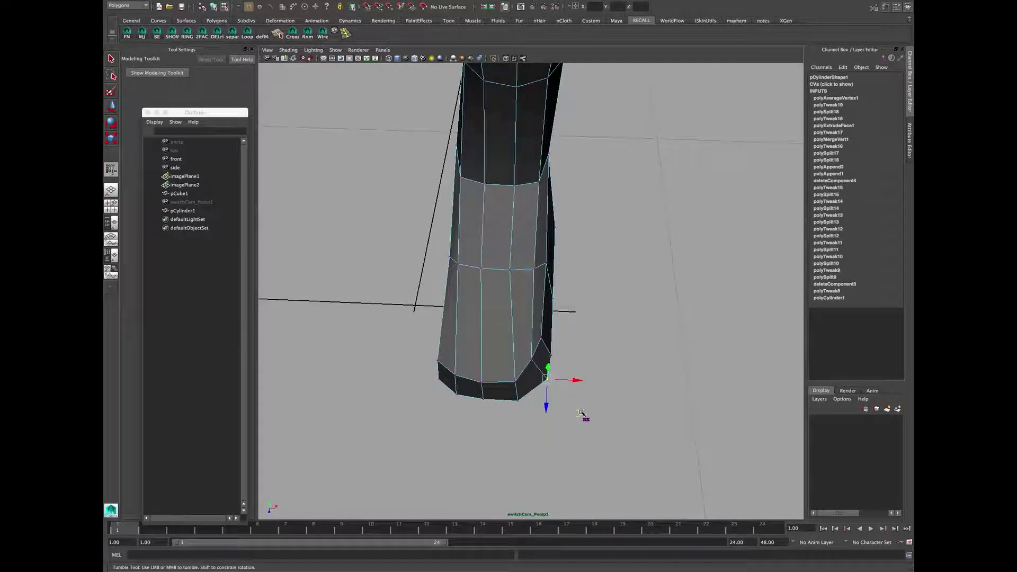
left_click_drag(568, 412, 468, 313, "alt")
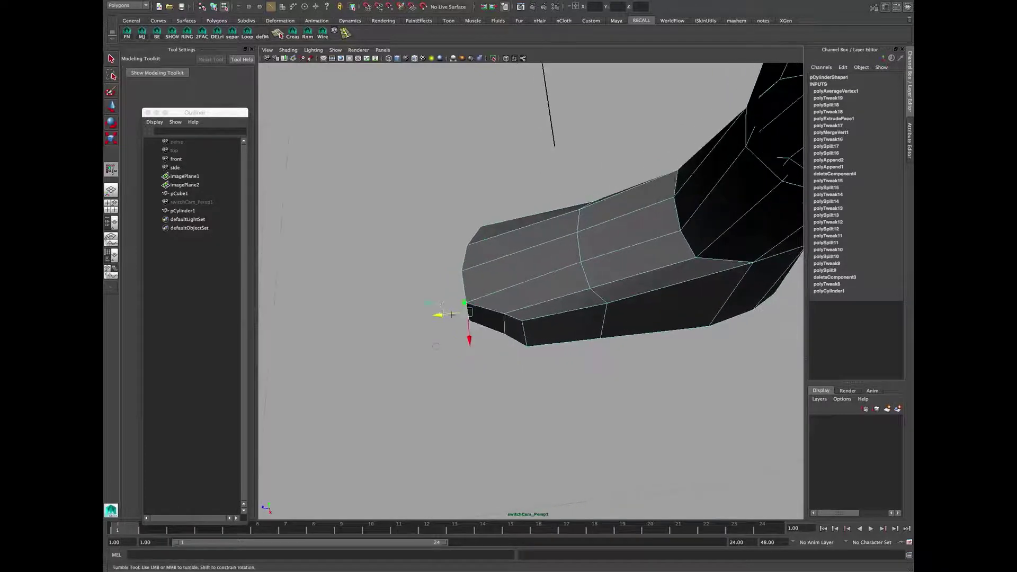
left_click_drag(453, 307, 532, 335, "alt")
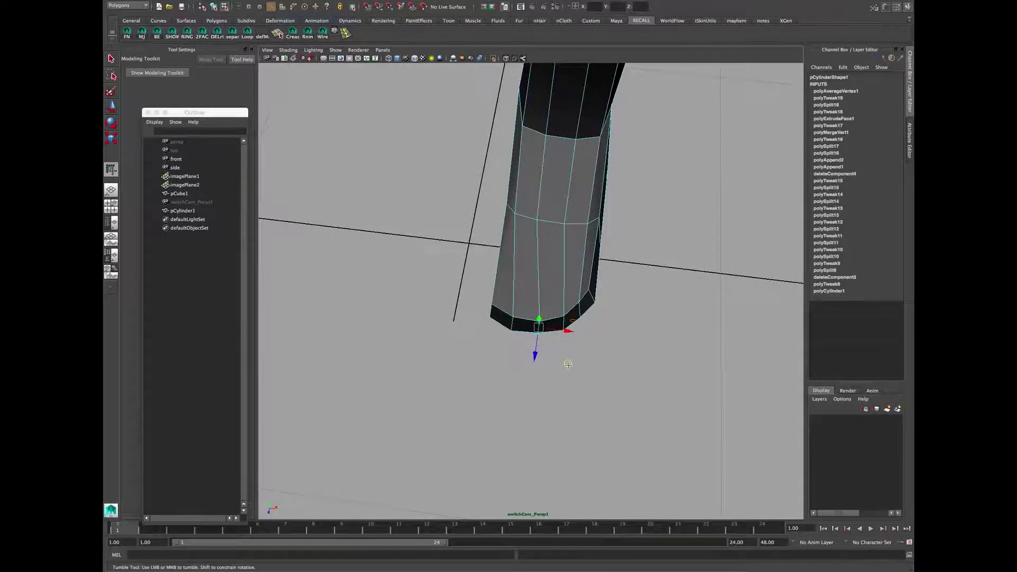
left_click_drag(574, 365, 591, 380, "alt")
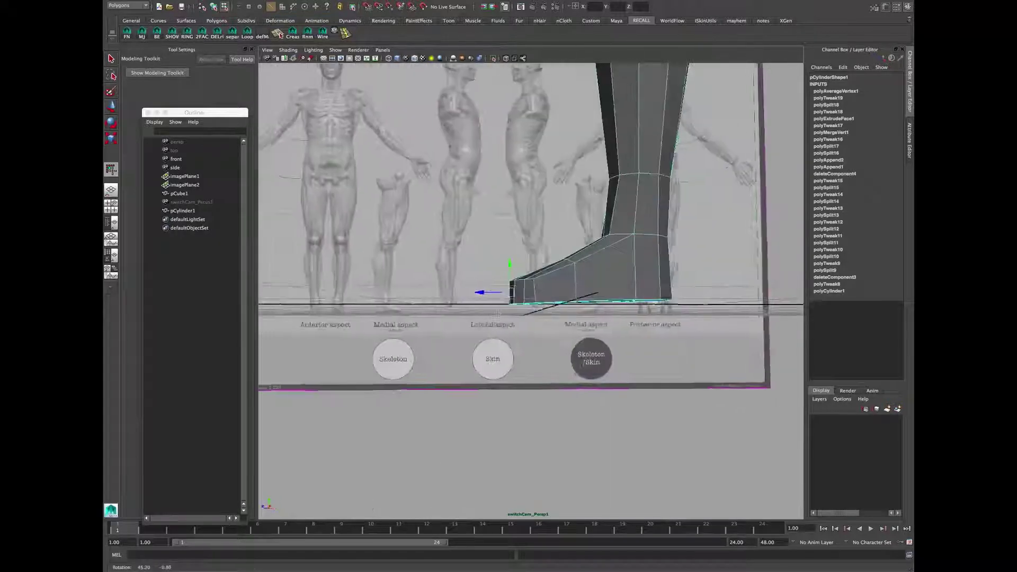
Step: Compare the foot's toe end with the reference in the side view and the other views
key("space")
key("space")
right_click_drag(450, 382, 478, 378, "alt")
middle_click_drag(479, 378, 504, 369, "alt")
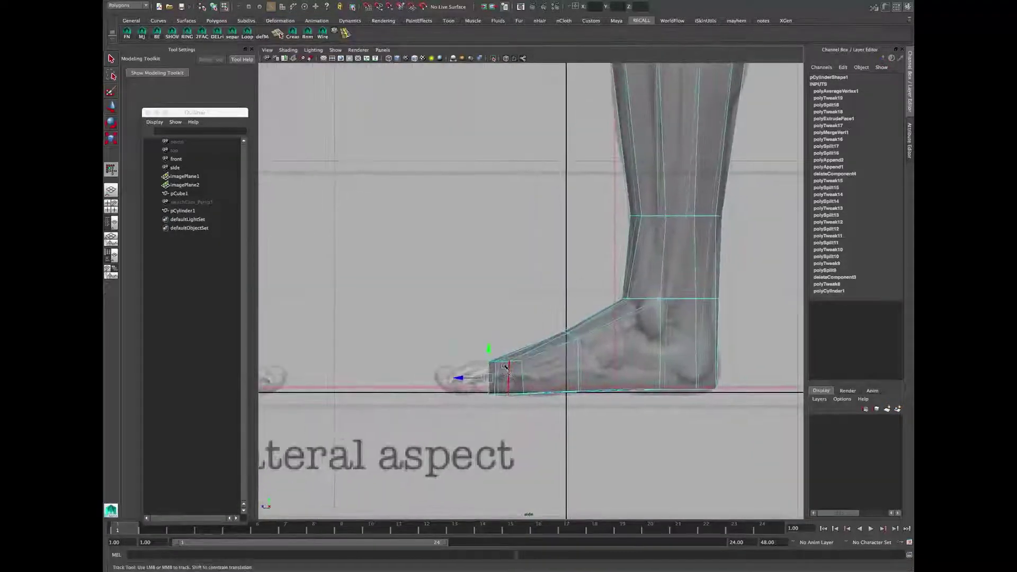
key("space")
key("space")
key("space")
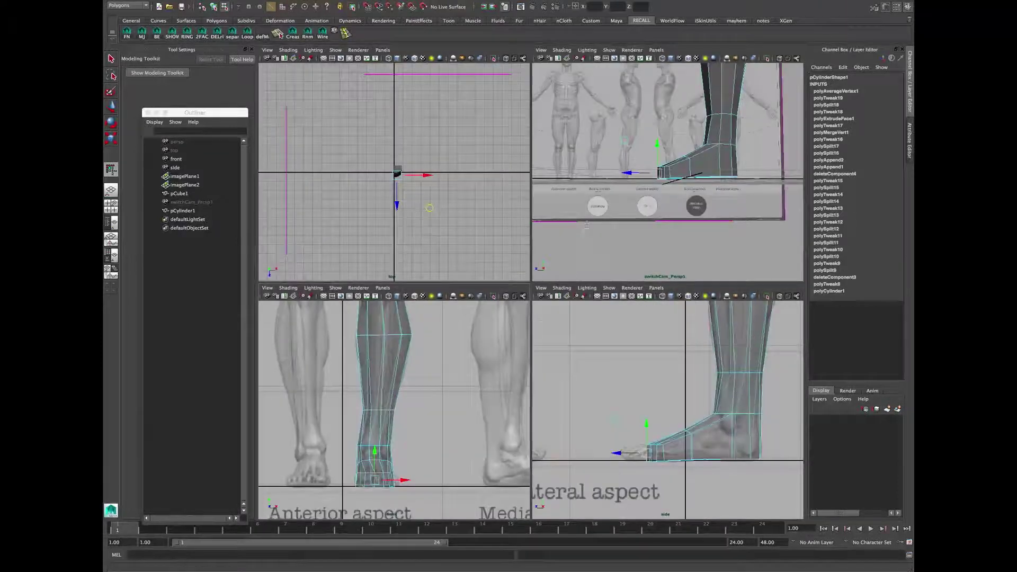
key("space")
left_click_drag(512, 292, 545, 317, "alt")
key("F11")
left_click_drag(573, 334, 541, 299, "alt")
right_click_drag(542, 293, 541, 310, "shift")
left_click_drag(567, 292, 683, 286, "alt")
left_click(851, 229)
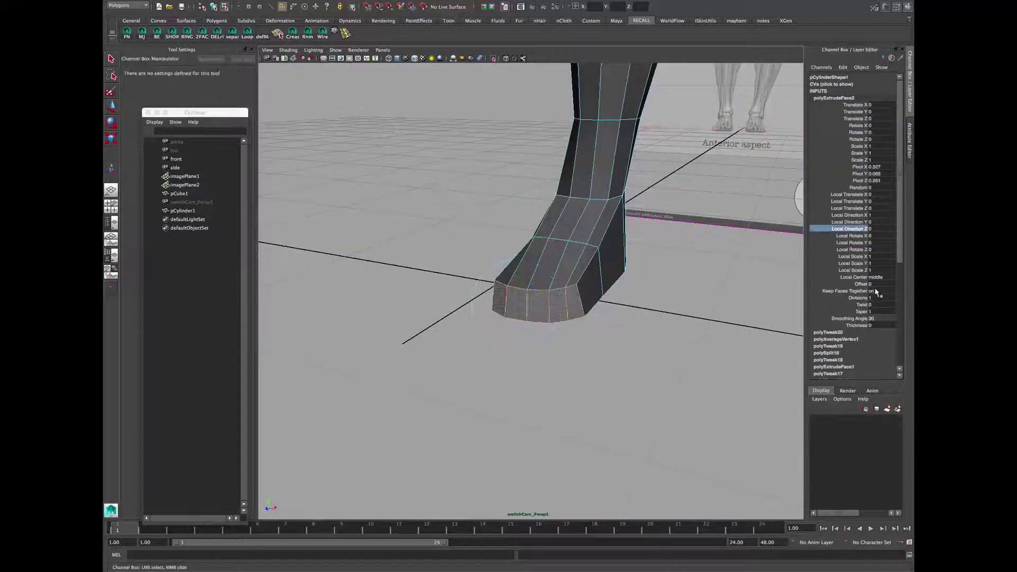
left_click_drag(633, 310, 598, 303, "alt")
key("F9")
key("ctrl+z")
key("ctrl+z")
key("ctrl+z")
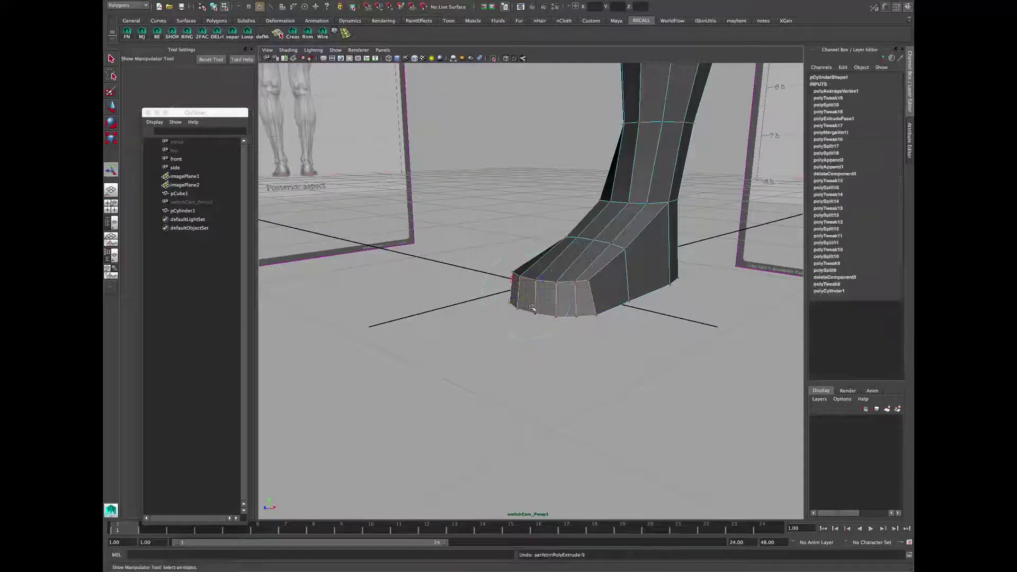
Step: Extrude the five toe-end faces individually with Keep Faces Together off, leaving small gaps between them
key("w")
left_click_drag(558, 293, 566, 301, "alt")
key("ctrl+e")
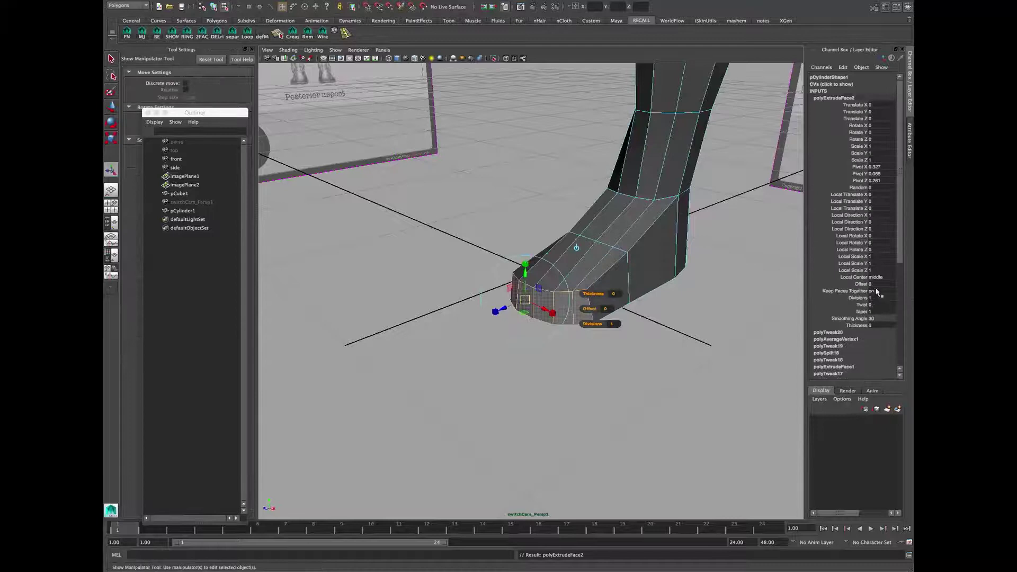
middle_click_drag(472, 347, 485, 371, "alt")
right_click_drag(485, 371, 500, 365, "alt")
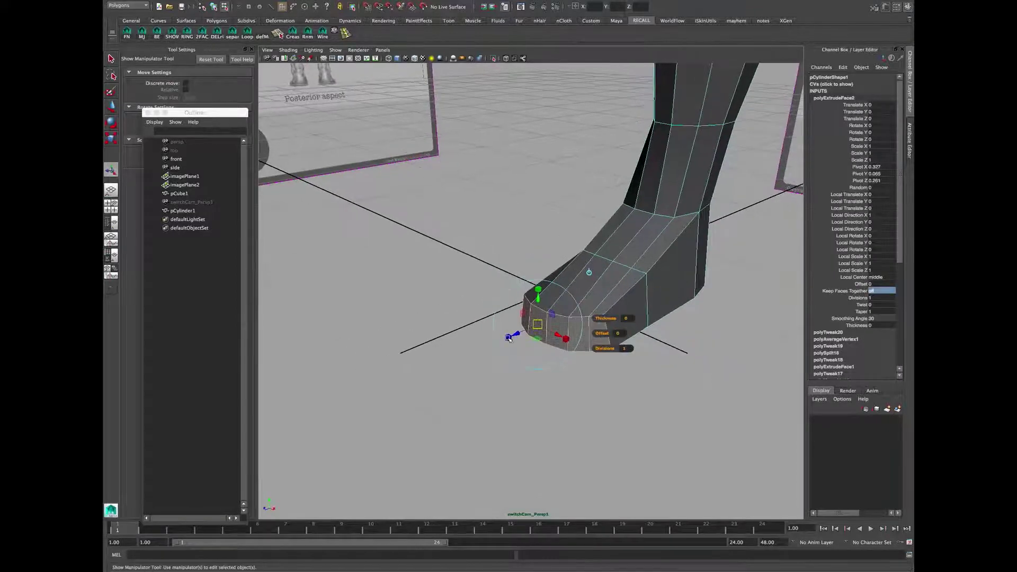
left_click_drag(513, 338, 531, 356, "alt")
Step: Extrude the five separated faces outward into toe stubs and move their ends forward
key("ctrl+e")
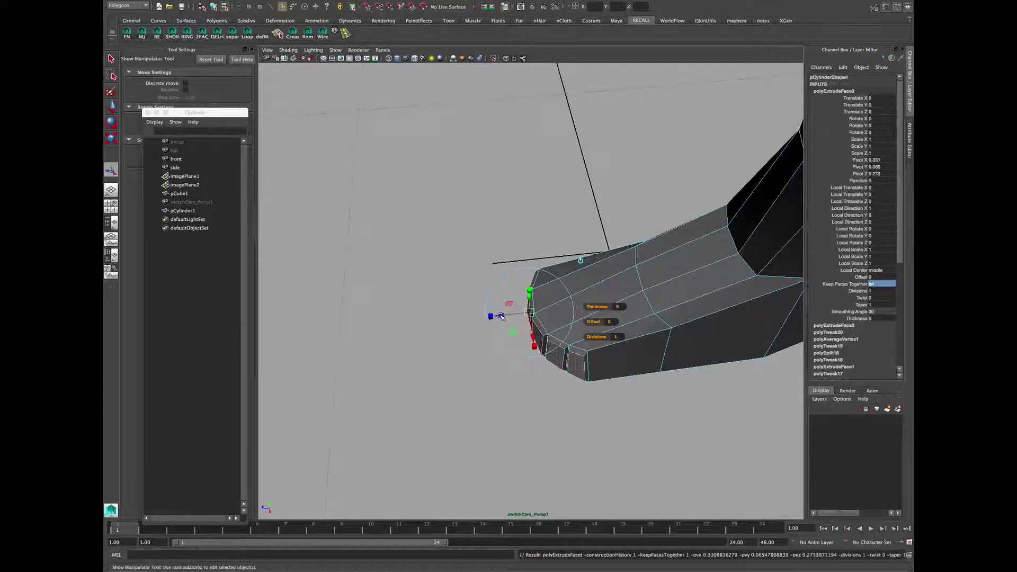
left_click_drag(492, 316, 488, 317)
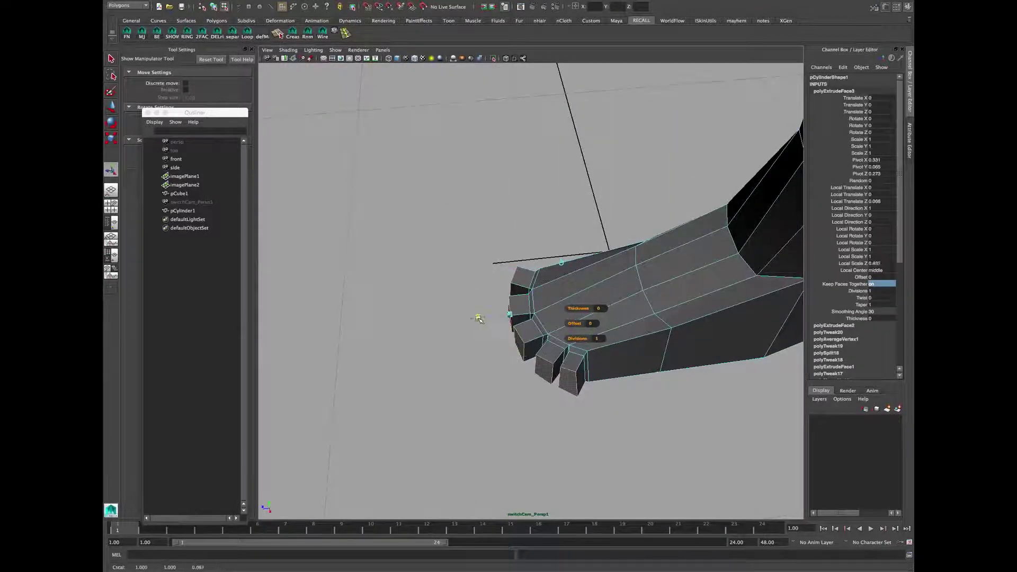
key("w")
left_click_drag(504, 327, 536, 353)
key("space")
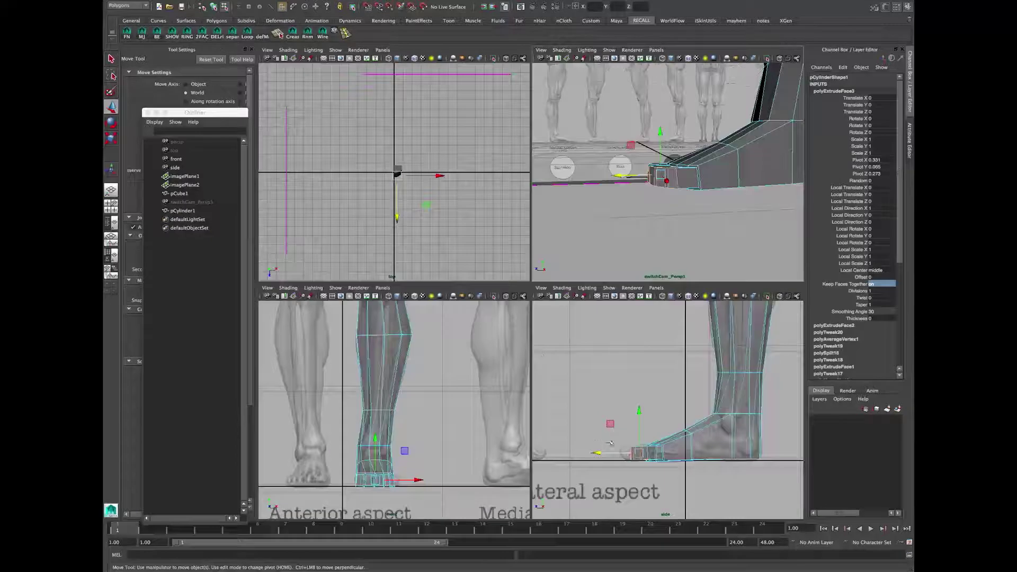
key("space")
right_click_drag(522, 395, 553, 403, "alt")
middle_click_drag(553, 403, 576, 376, "alt")
key("q")
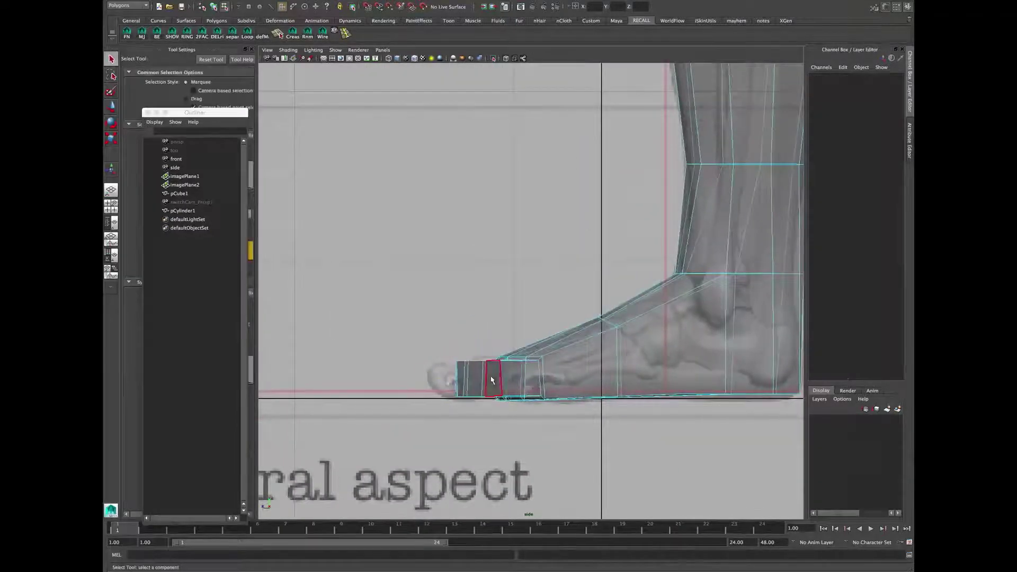
right_click_drag(504, 377, 506, 357)
left_click(552, 357)
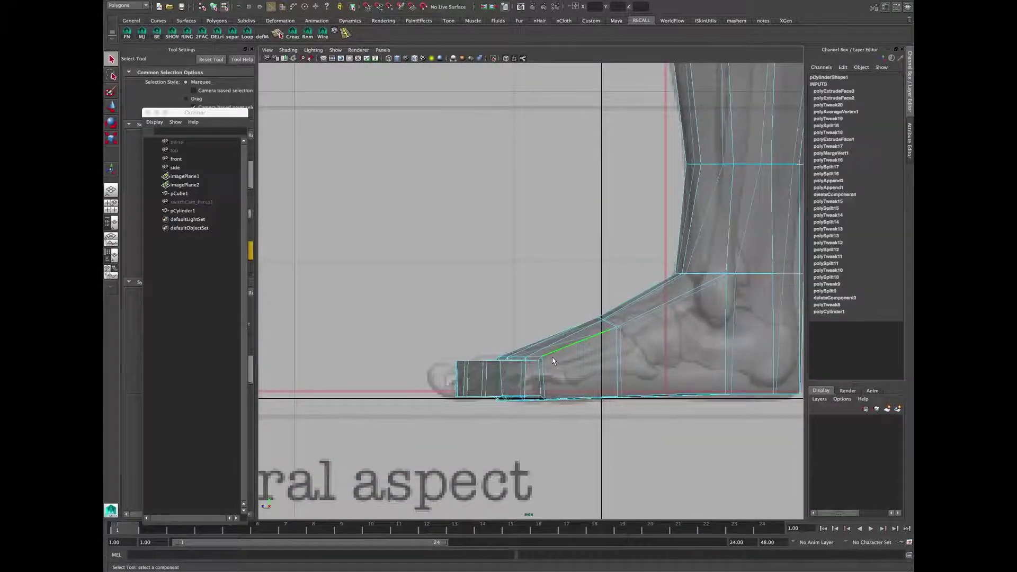
key("ctrl+h")
left_click(552, 358)
key("ctrl+z")
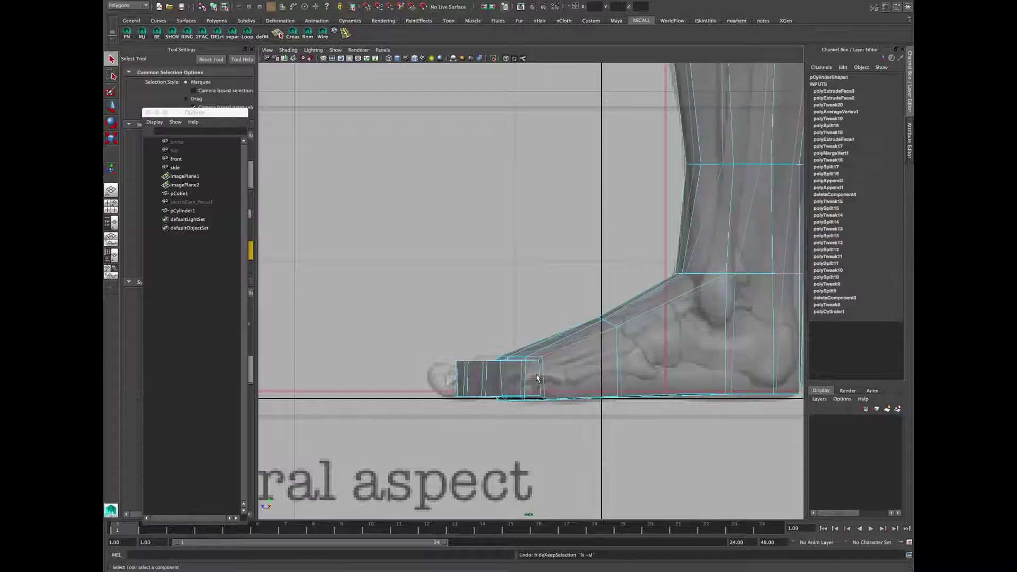
key("space")
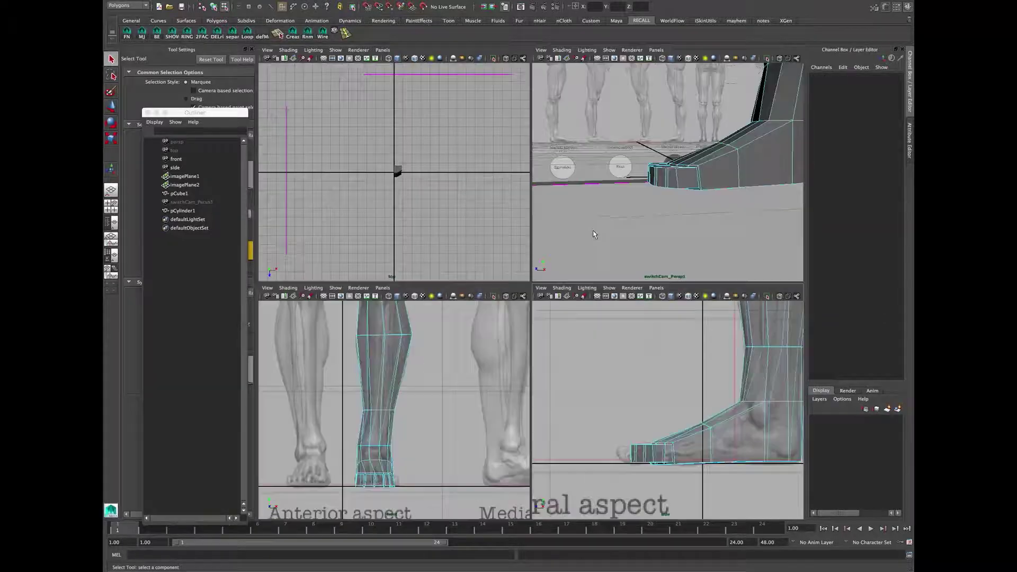
key("space")
Step: Flatten the toe tip faces along the foot's length with the Scale tool so the toes point forward
left_click_drag(547, 261, 549, 334, "alt")
left_click(563, 303)
key("r")
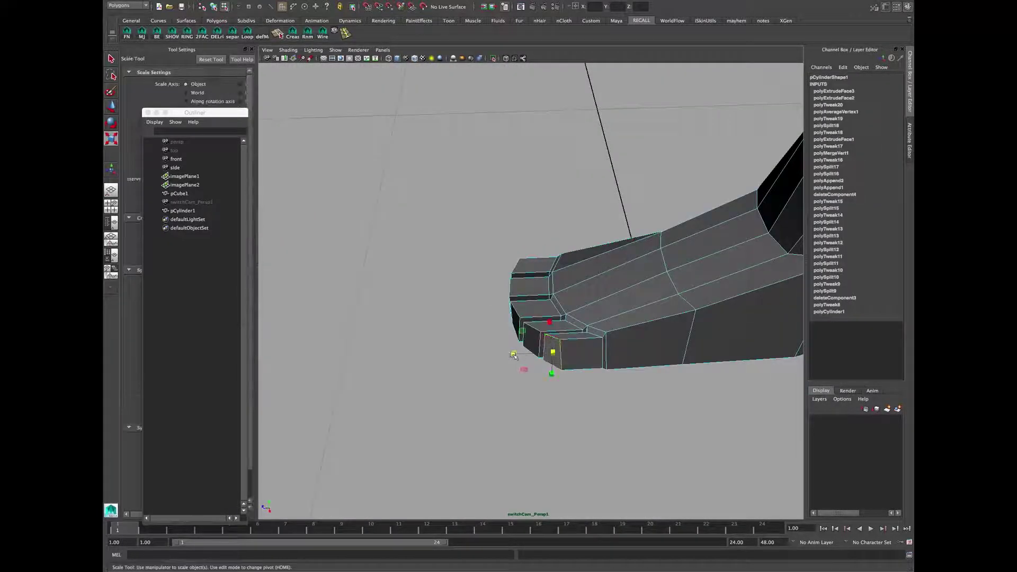
left_click_drag(552, 350, 517, 366, "alt")
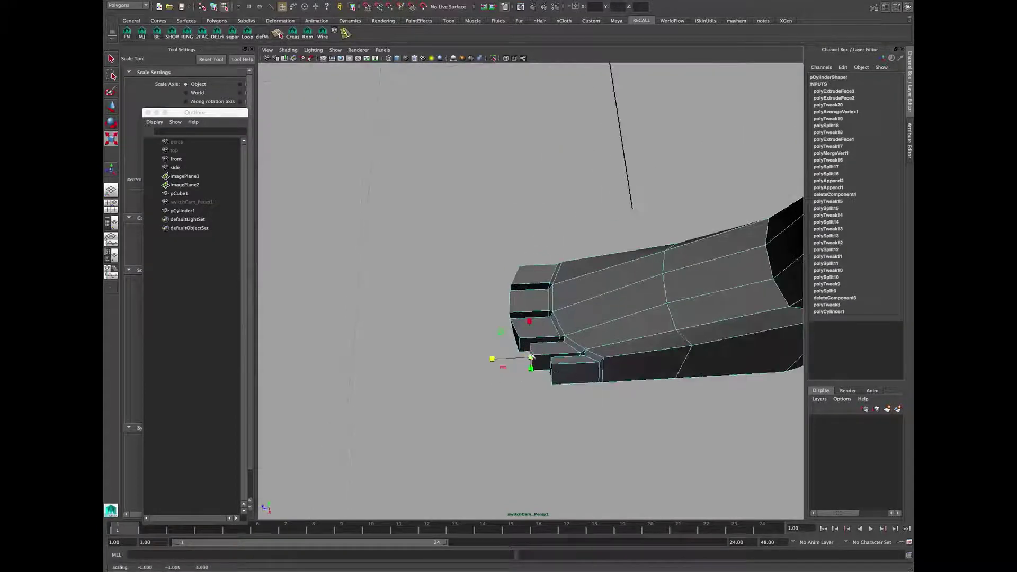
left_click_drag(542, 382, 460, 361, "alt")
left_click_drag(437, 306, 663, 293, "alt")
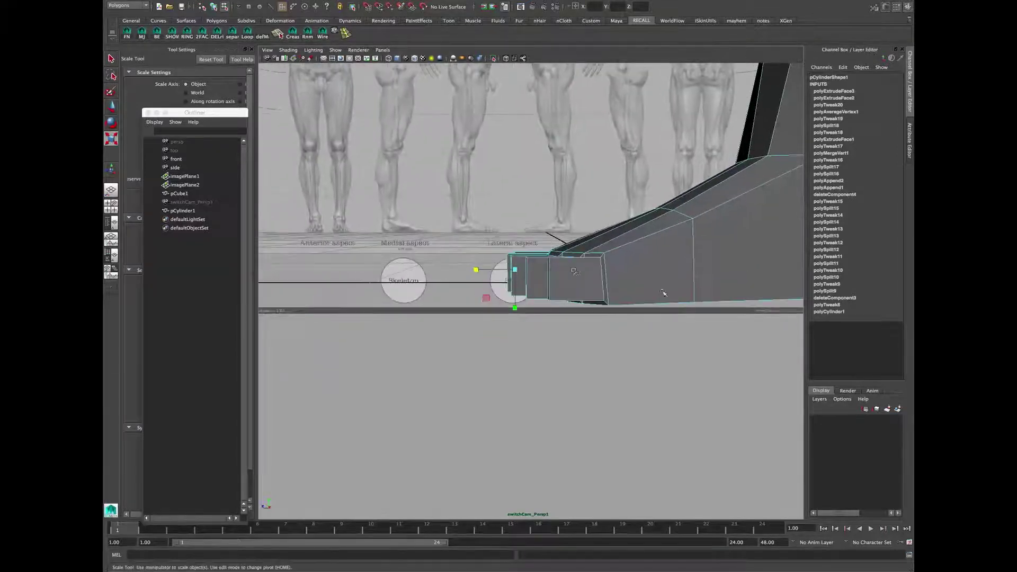
Step: Move the inner vertex at the big toe's base sideways and scale the big toe's tip face wider
left_click_drag(567, 281, 455, 305, "alt")
left_click(517, 274)
key("w")
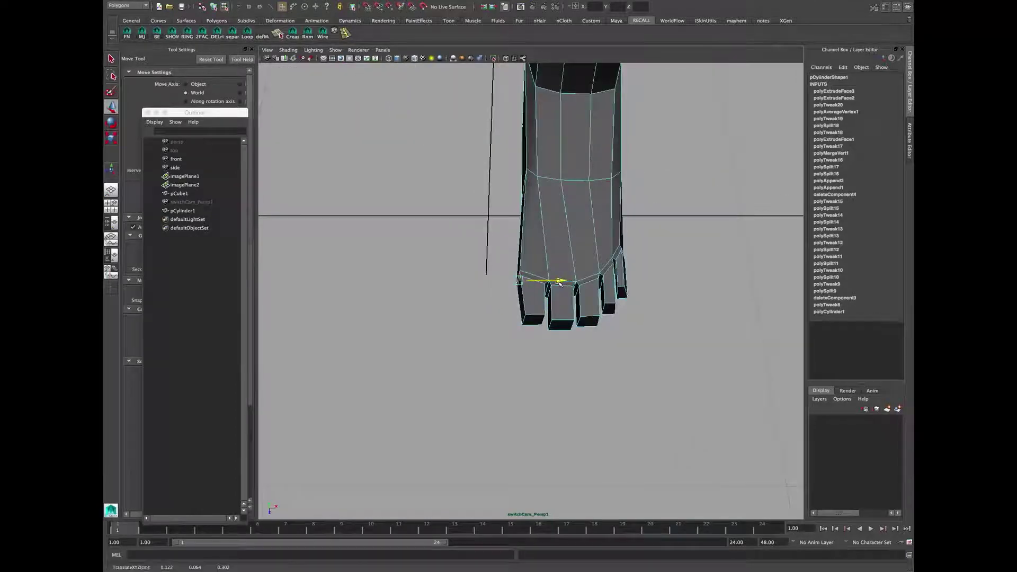
left_click_drag(560, 283, 591, 300, "alt")
key("r")
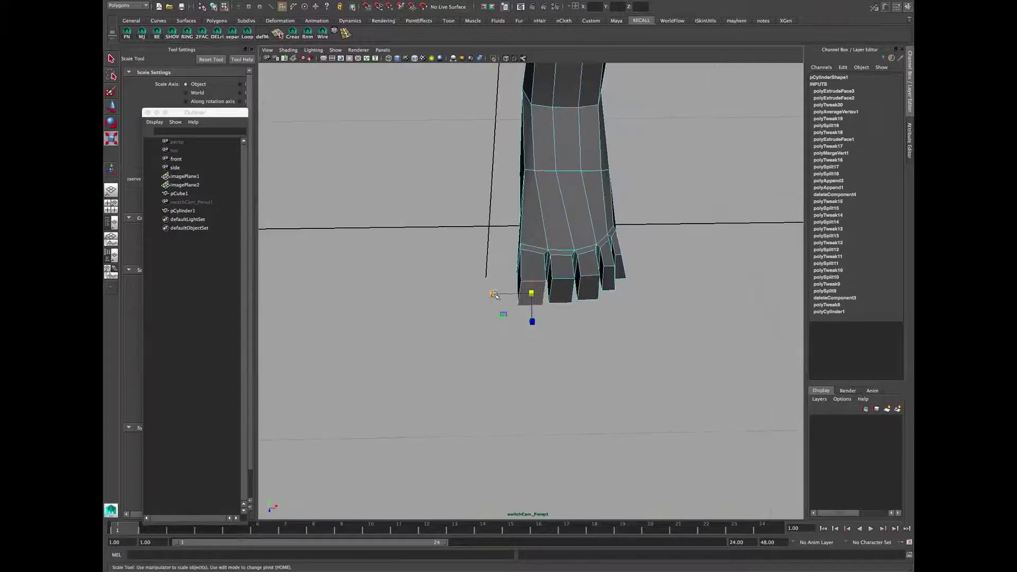
left_click_drag(486, 296, 484, 295)
left_click_drag(627, 311, 558, 305, "alt")
Step: Move the toe tip faces forward with soft selection to lengthen the toes toward the side reference
key("q")
left_click_drag(588, 339, 559, 317, "alt")
key("space")
key("space")
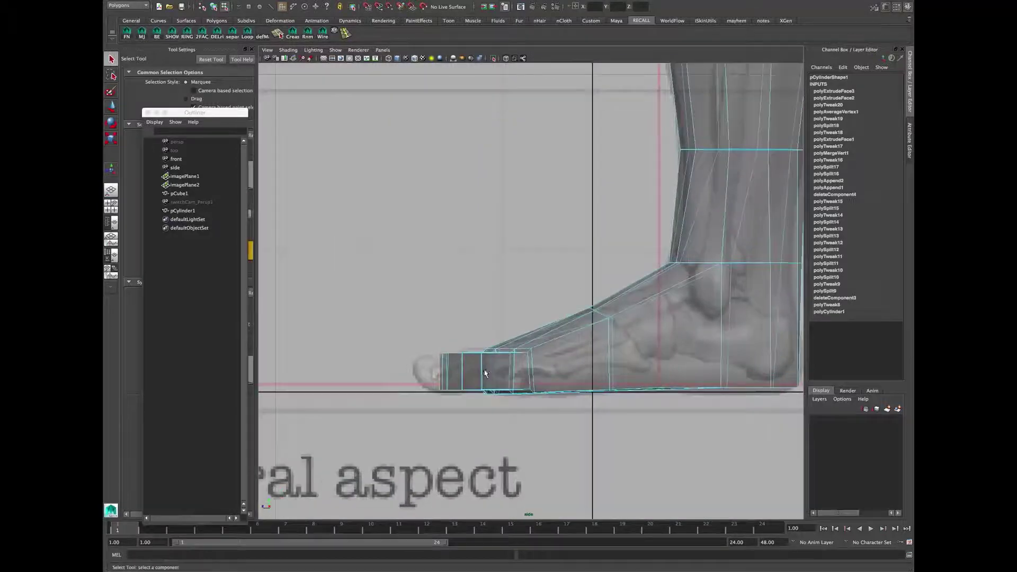
key("space")
key("space")
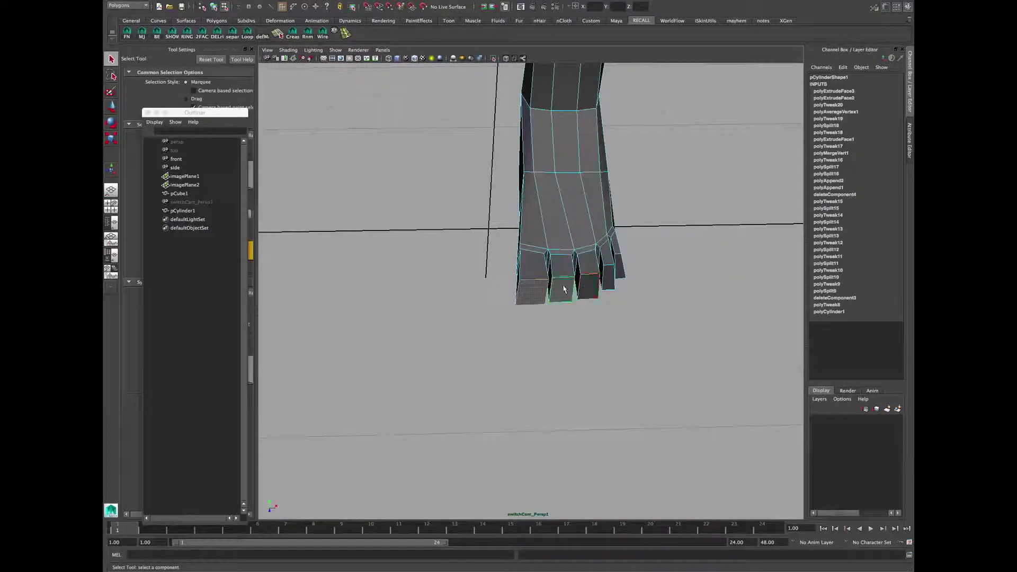
left_click_drag(673, 293, 545, 307, "alt")
key("w")
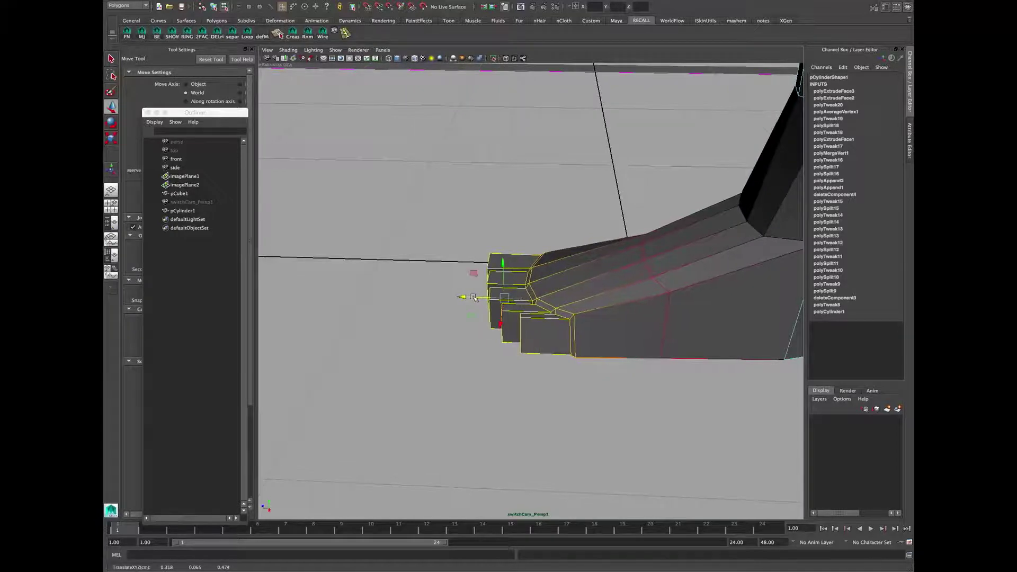
key("space")
middle_click_drag(566, 341, 569, 351)
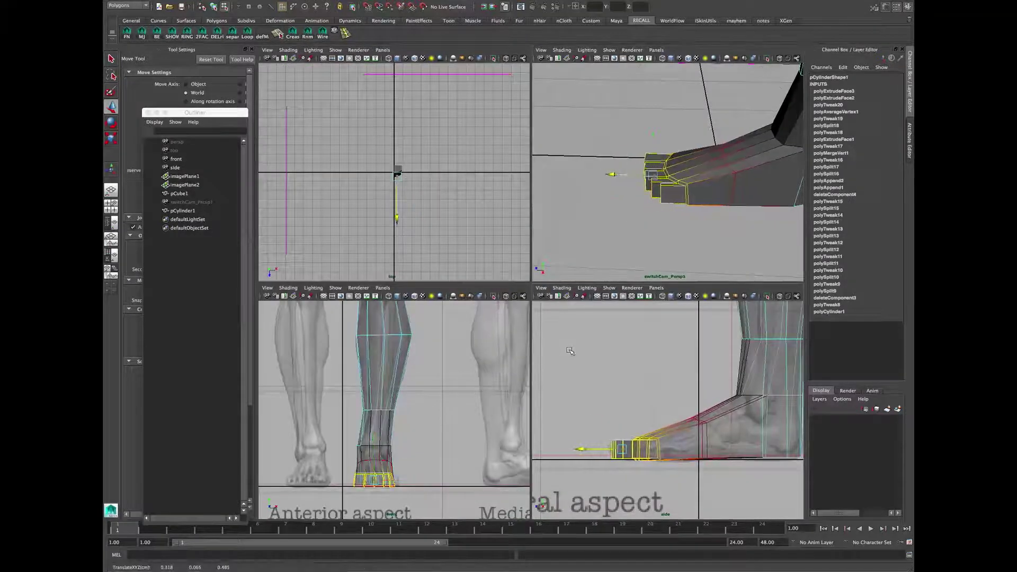
key("space")
Step: Insert an edge loop across the middle of each of the five toes
left_click_drag(599, 214, 485, 357, "alt")
key("q")
left_click_drag(503, 185, 554, 196, "alt")
left_click(550, 202)
right_click_drag(535, 271, 490, 280, "shift")
left_click(508, 277)
left_click(522, 324)
left_click(540, 340)
left_click(562, 350)
left_click_drag(562, 350, 487, 294, "alt")
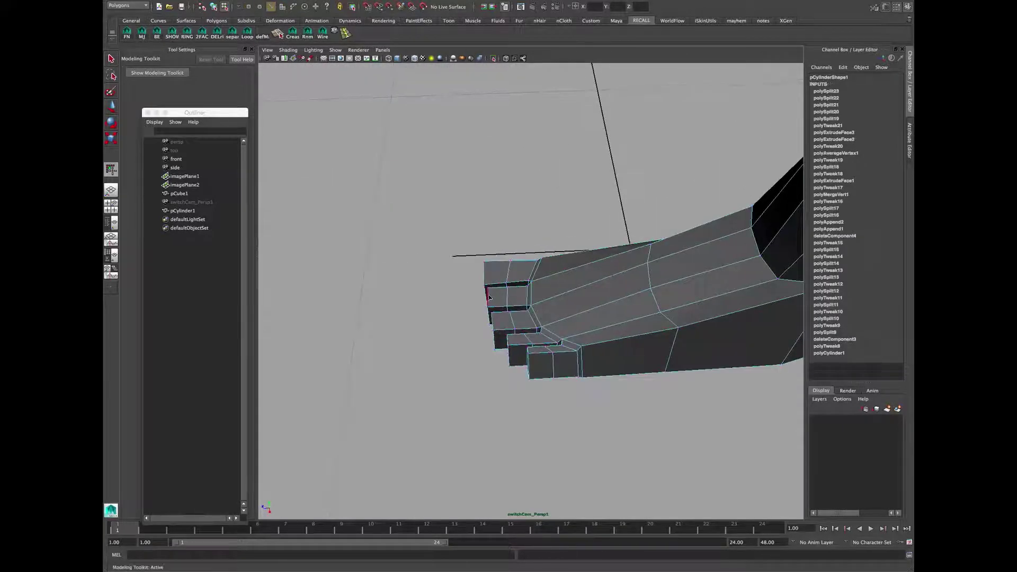
Step: Adjust the toes with the Move tool and preview the foot's smoothed shape
key("w")
left_click_drag(530, 350, 503, 301, "alt")
left_click(701, 289)
key("3")
key("1")
right_click_drag(507, 299, 507, 321)
left_click_drag(498, 312, 588, 288, "alt")
right_click_drag(588, 288, 543, 283, "alt")
key("ctrl+z")
key("ctrl+z")
left_click_drag(497, 300, 551, 289, "alt")
key("Delete")
right_click_drag(551, 288, 552, 297)
right_click_drag(490, 284, 550, 287, "shift")
right_click_drag(543, 284, 515, 276, "shift")
left_click_drag(517, 278, 548, 252, "alt")
key("ctrl+z")
key("Delete")
key("q")
Step: Insert three edge loops on the foot, including one around its sides to the heel and one across the instep
left_click(556, 262)
right_click_drag(551, 272, 516, 285, "shift")
left_click(545, 286, "ctrl")
left_click(589, 264, "ctrl")
left_click_drag(585, 266, 446, 309, "alt")
left_click(635, 287, "ctrl")
Step: Move the vertices at the heel and the back of the ankle in the side view to follow the reference
key("space")
key("space")
middle_click_drag(773, 342, 541, 360, "alt")
scroll(541, 360, "up", 1)
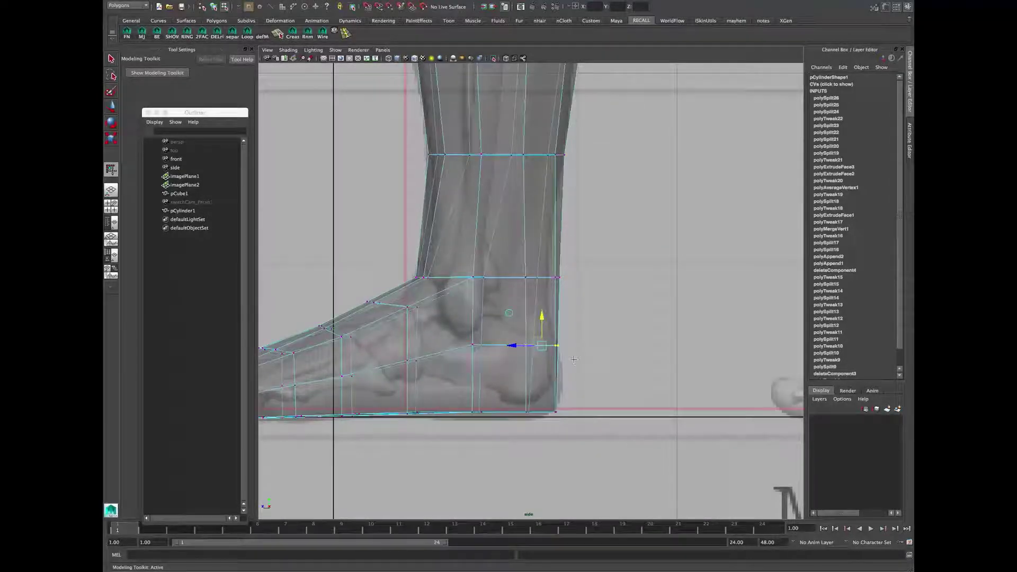
middle_click_drag(533, 254, 546, 286, "alt")
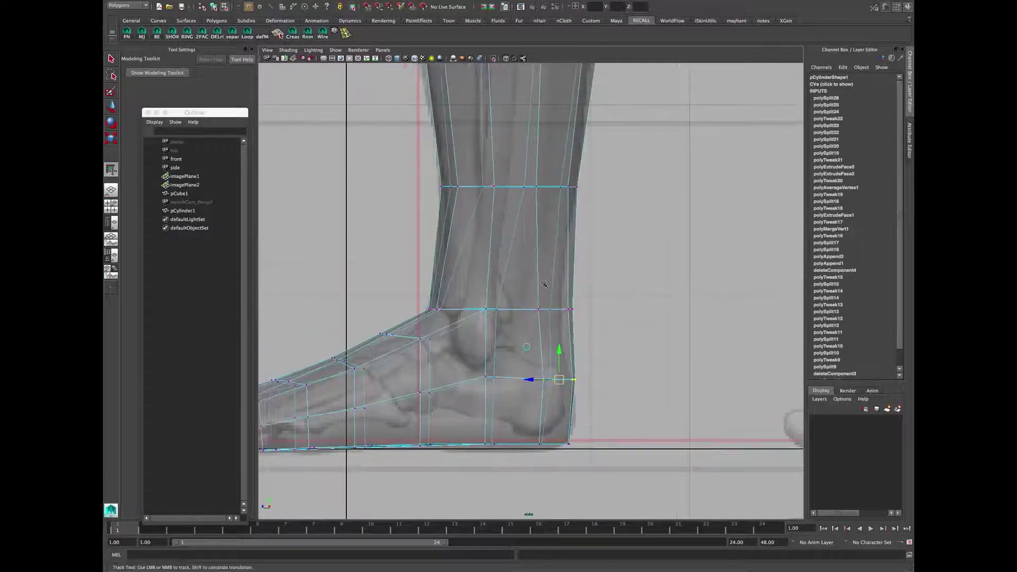
left_click_drag(562, 309, 544, 310)
Step: Shift the vertex rows around the knee in the side view to match the reference leg
middle_click_drag(550, 313, 546, 414, "alt")
right_click_drag(561, 407, 577, 306, "alt")
left_click_drag(499, 321, 507, 320)
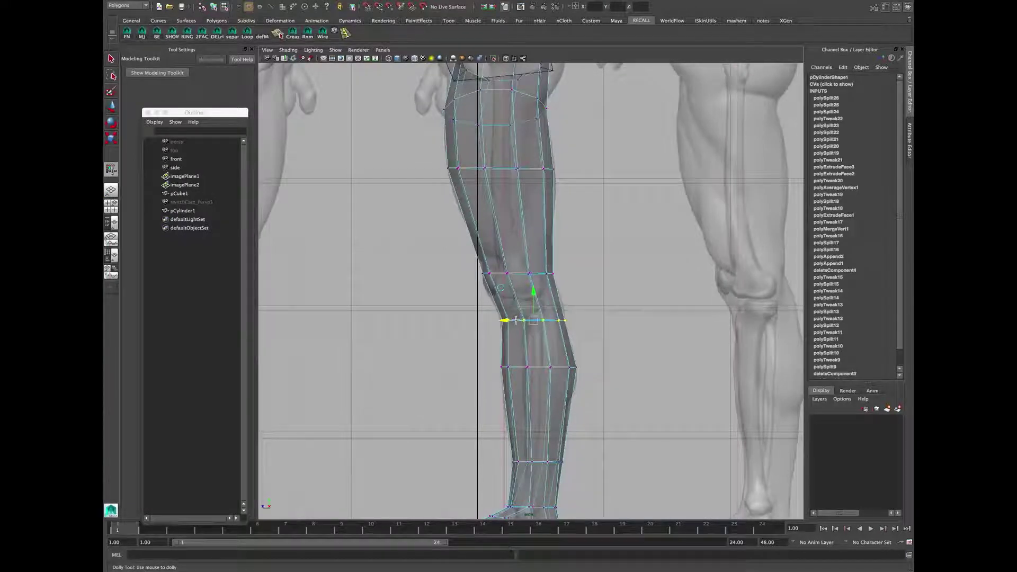
middle_click_drag(484, 272, 479, 295, "alt")
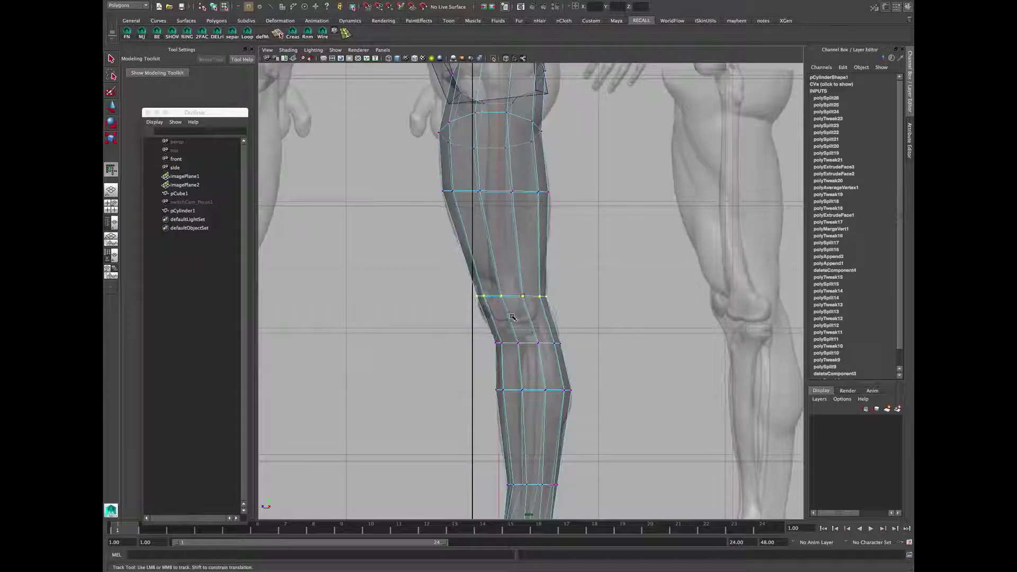
Step: Insert two edge loops across the lower calf, one just below the knee and one across the knee
middle_click_drag(544, 405, 532, 354, "alt")
right_click_drag(525, 387, 495, 389, "shift")
left_click(532, 367, "ctrl")
left_click(531, 397)
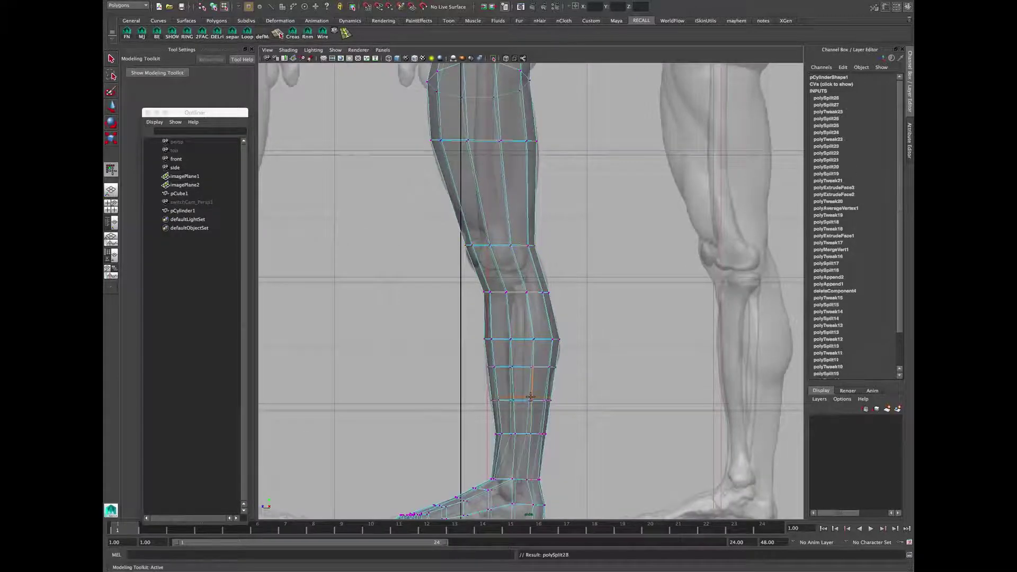
middle_click(520, 318, "ctrl")
middle_click(513, 269, "ctrl")
Step: Insert four edge loops across the thigh between the knee and the hip
middle_click(503, 187, "ctrl")
middle_click(505, 168, "ctrl")
middle_click(508, 213, "ctrl")
middle_click_drag(548, 241, 537, 357, "alt")
middle_click(521, 248, "ctrl")
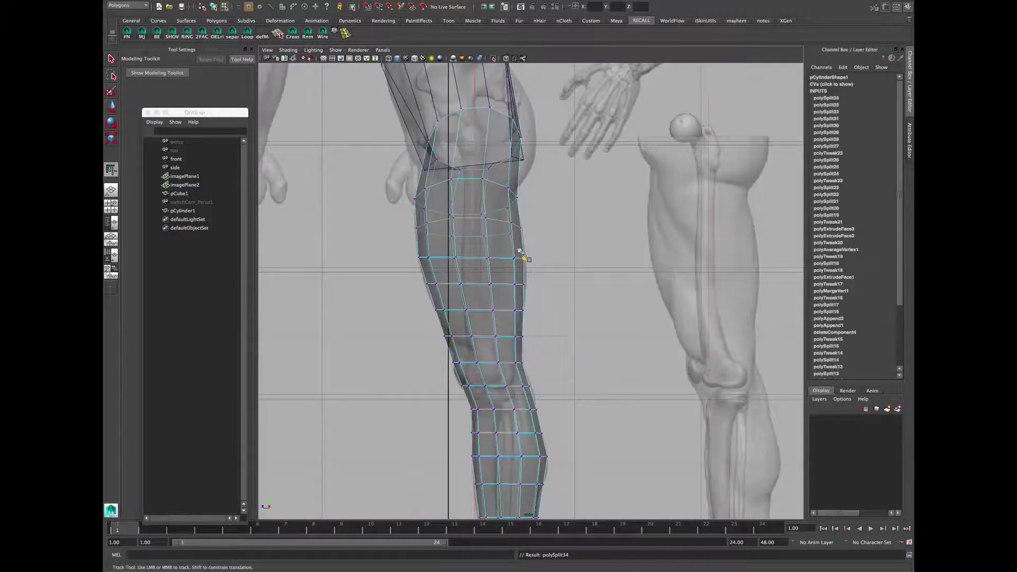
Step: Examine the leg with its added edge loops from several angles in the perspective view
key("space")
key("space")
left_click_drag(534, 233, 544, 307, "alt")
middle_click(537, 343, "ctrl")
left_click_drag(549, 241, 471, 228, "alt")
middle_click_drag(471, 228, 500, 346, "alt")
left_click_drag(500, 347, 517, 331, "alt")
left_click(502, 339)
left_click(551, 338)
left_click(500, 337)
key("1")
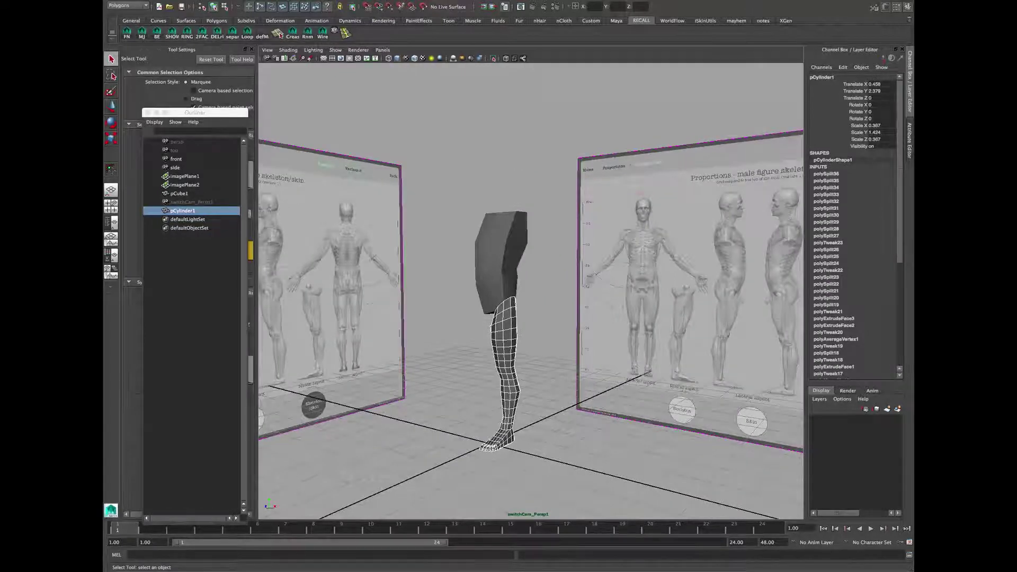
Step: Insert an edge loop across the torso's chest below the armpit and adjust its outer vertices in the front view
left_click_drag(503, 254, 501, 266, "alt")
left_click(499, 265)
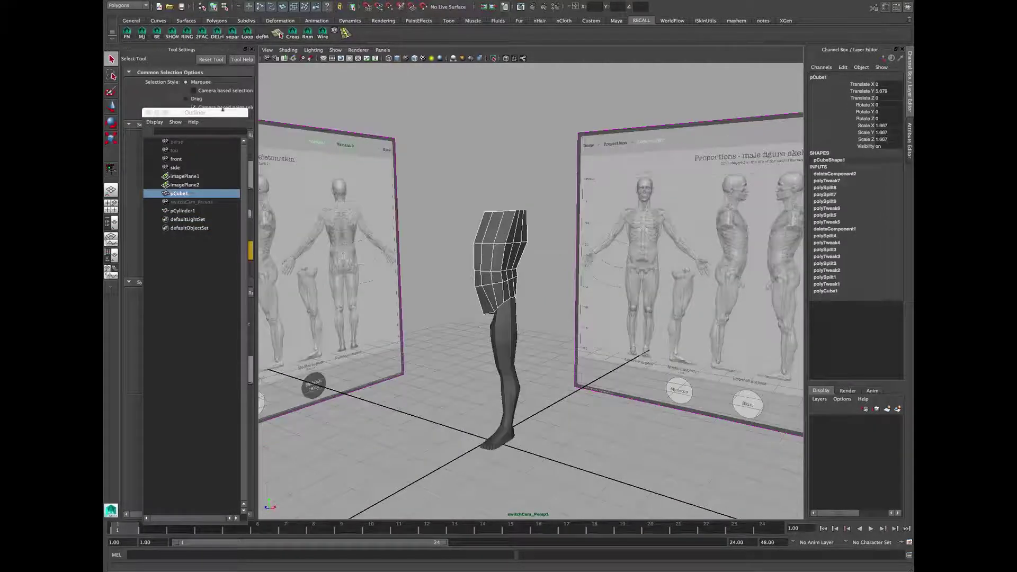
left_click_drag(222, 107, 222, 106)
left_click_drag(477, 265, 490, 265, "alt")
right_click_drag(490, 266, 511, 270, "alt")
left_click_drag(492, 270, 559, 304, "alt")
key("space")
key("space")
key("f")
middle_click_drag(518, 287, 447, 408, "alt")
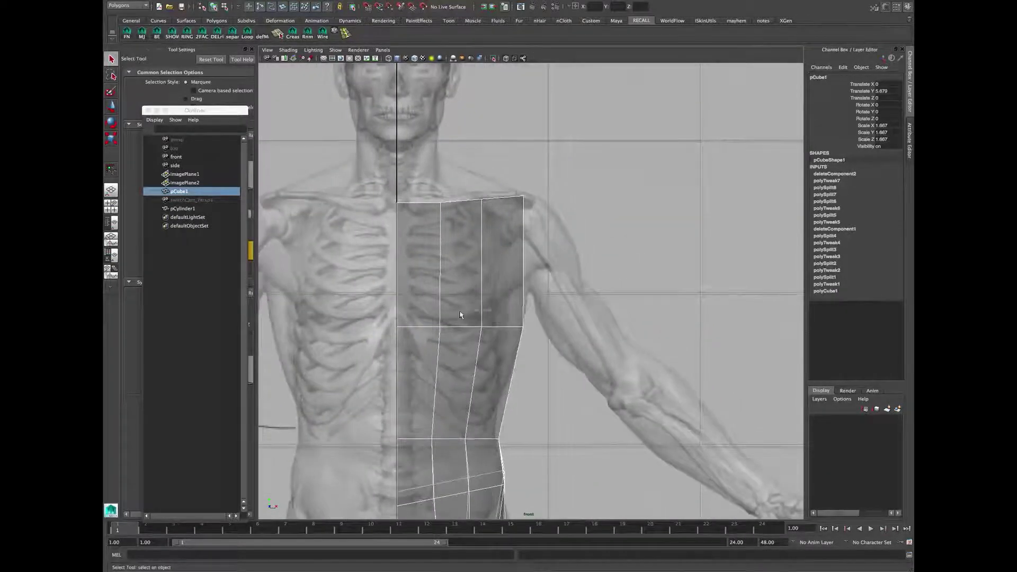
right_click_drag(496, 314, 481, 290, "shift")
left_click(480, 290)
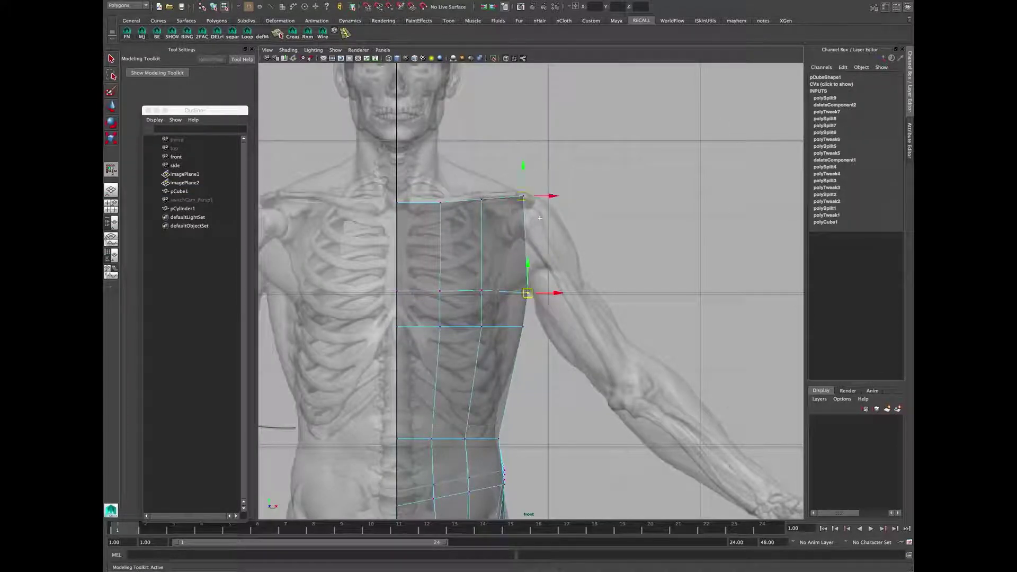
middle_click_drag(523, 197, 518, 163, "alt")
key("space")
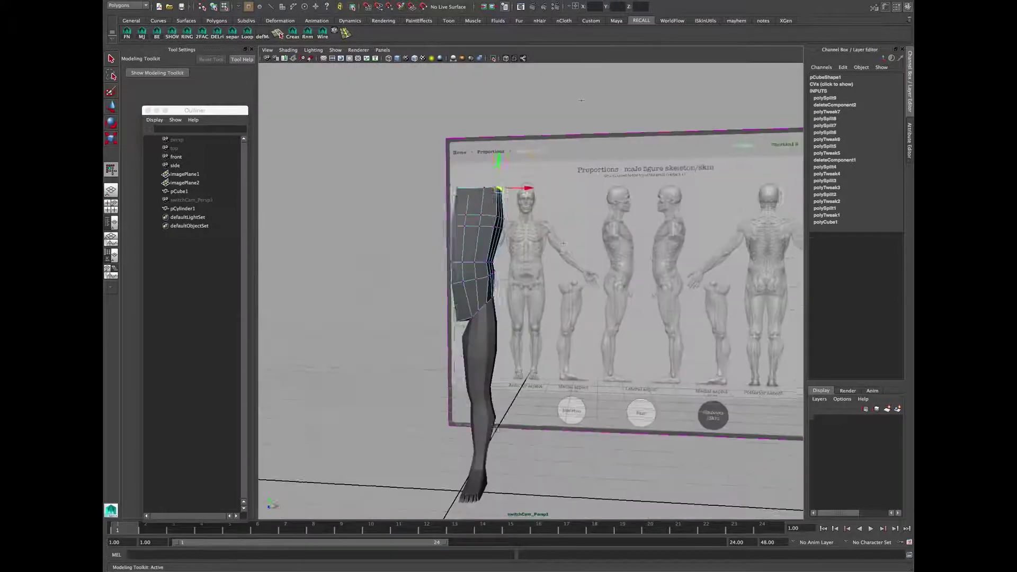
Step: Create a polygon cylinder for the arm with 8 axis subdivisions
left_click_drag(545, 212, 468, 222, "alt")
right_click_drag(456, 219, 469, 221, "alt")
middle_click_drag(468, 221, 499, 237, "alt")
left_click_drag(499, 237, 522, 230, "alt")
left_click(506, 232)
key("q")
left_click(559, 219)
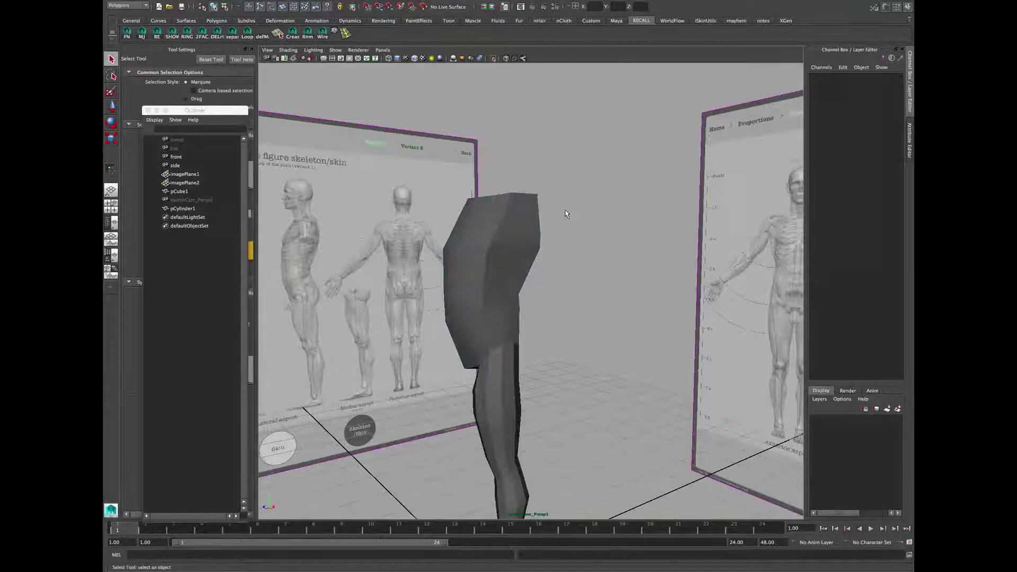
right_click(566, 211, "shift")
left_click(523, 214)
left_click_drag(523, 215, 685, 168, "alt")
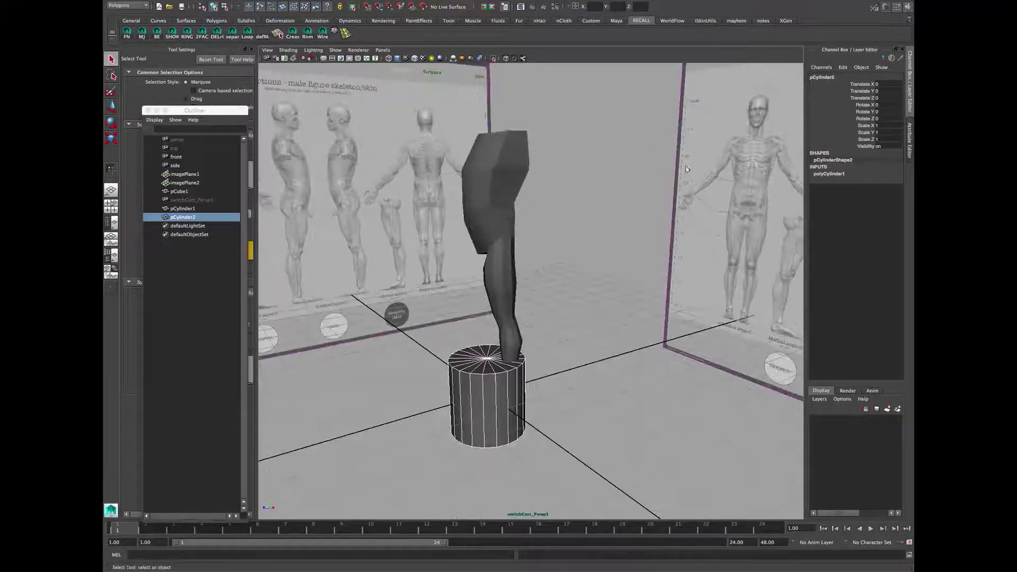
left_click(839, 174)
left_click(881, 194)
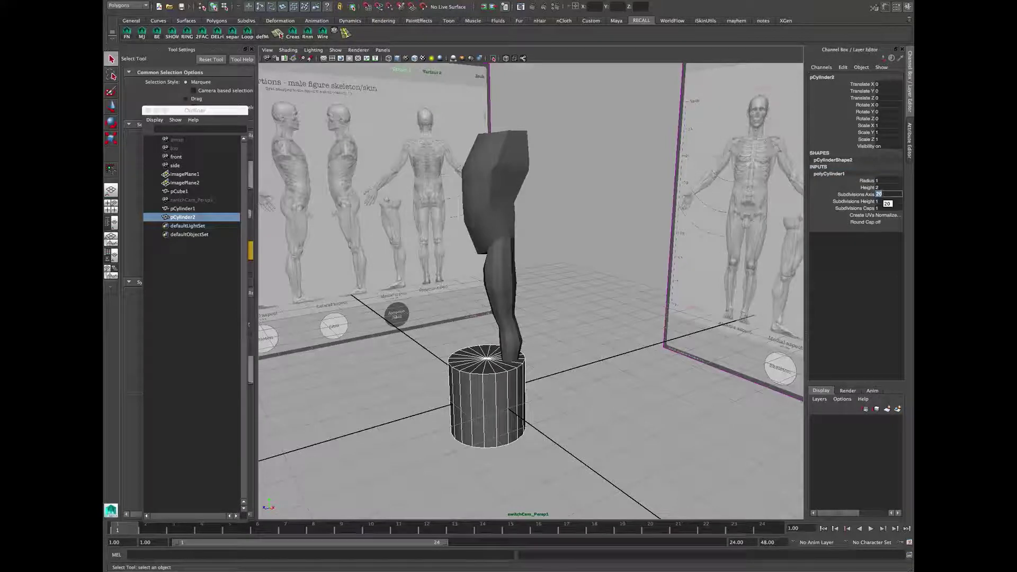
type("8")
key("Return")
Step: Move the cylinder over the reference arm in the front view and scale it into a long, thin shape
left_click_drag(531, 359, 577, 348, "alt")
left_click_drag(516, 381, 572, 378, "alt")
key("space")
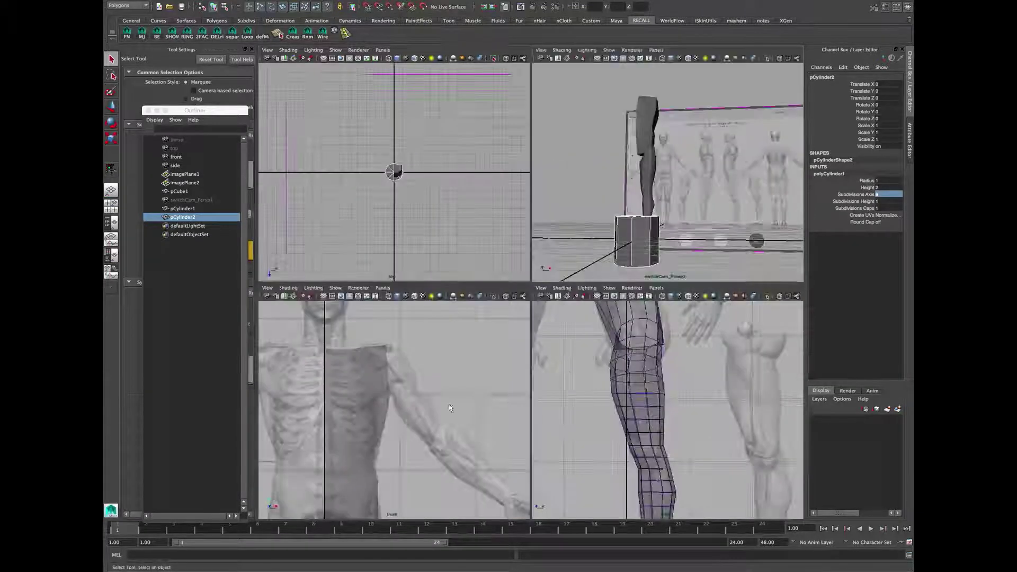
key("space")
key("w")
middle_click_drag(605, 371, 613, 321)
right_click_drag(613, 321, 585, 323, "alt")
key("r")
left_click_drag(557, 424, 560, 462, "ctrl")
key("w")
middle_click_drag(560, 462, 592, 328)
Step: Rotate the cylinder about Z along the reference arm and adjust its thickness between shoulder and wrist
key("e")
middle_click_drag(671, 252, 653, 244)
key("w")
key("e")
key("w")
key("r")
key("r")
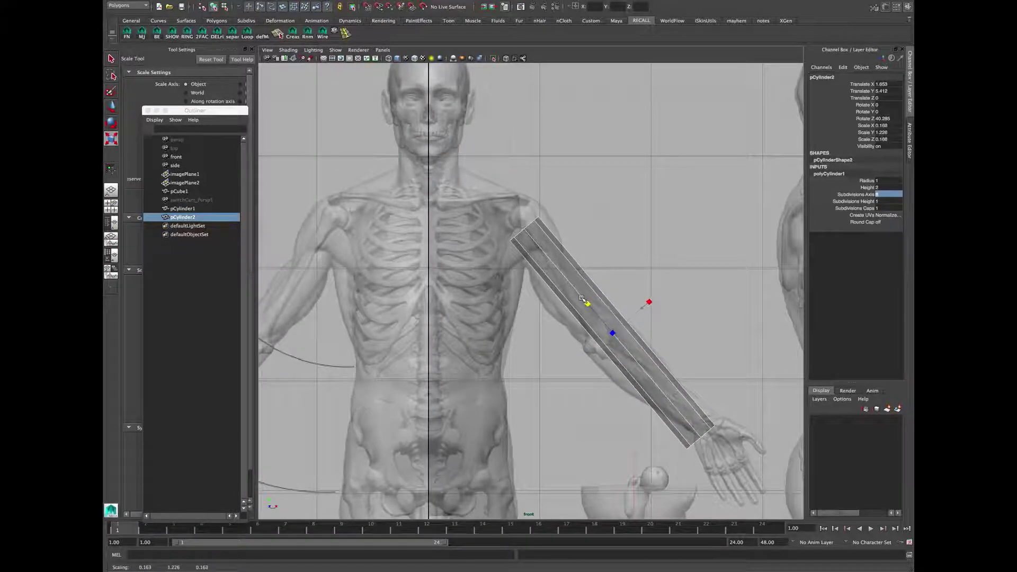
left_click_drag(580, 298, 581, 300, "ctrl")
key("e")
middle_click_drag(633, 245, 628, 248)
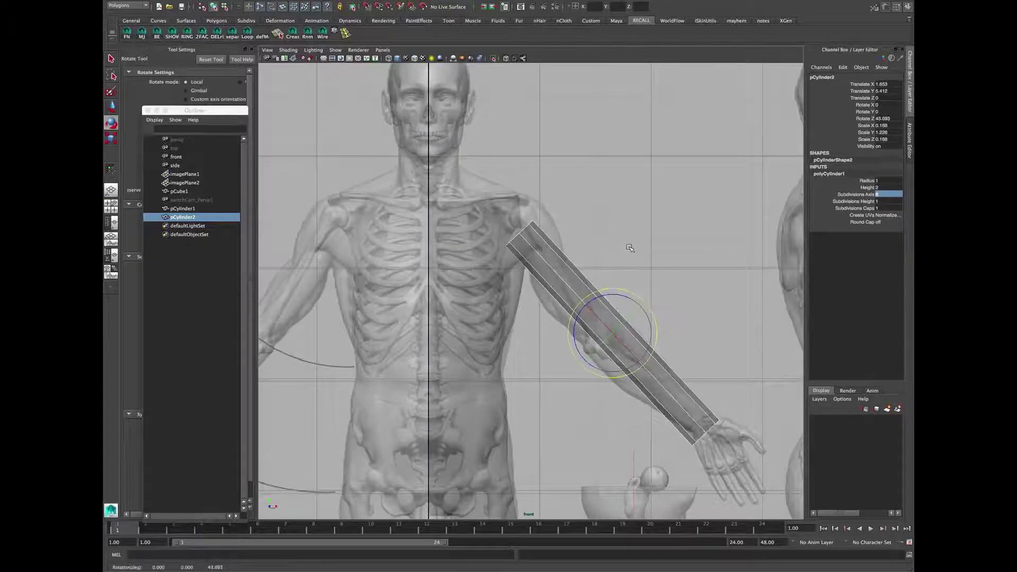
middle_click_drag(671, 334, 669, 317, "alt")
Step: Insert an edge loop at the elbow and adjust the elbow and wrist vertices to follow the reference arm
key("q")
right_click(637, 329, "shift")
right_click_drag(592, 326, 590, 325, "shift")
left_click(619, 313, "ctrl")
key("F9")
left_click_drag(644, 273, 584, 375)
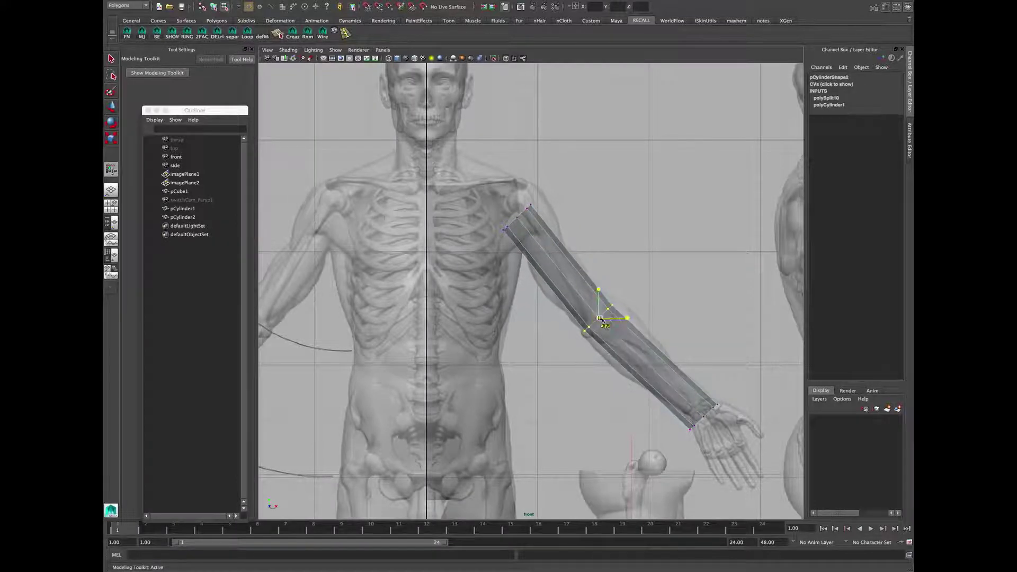
middle_click_drag(602, 315, 582, 295, "alt")
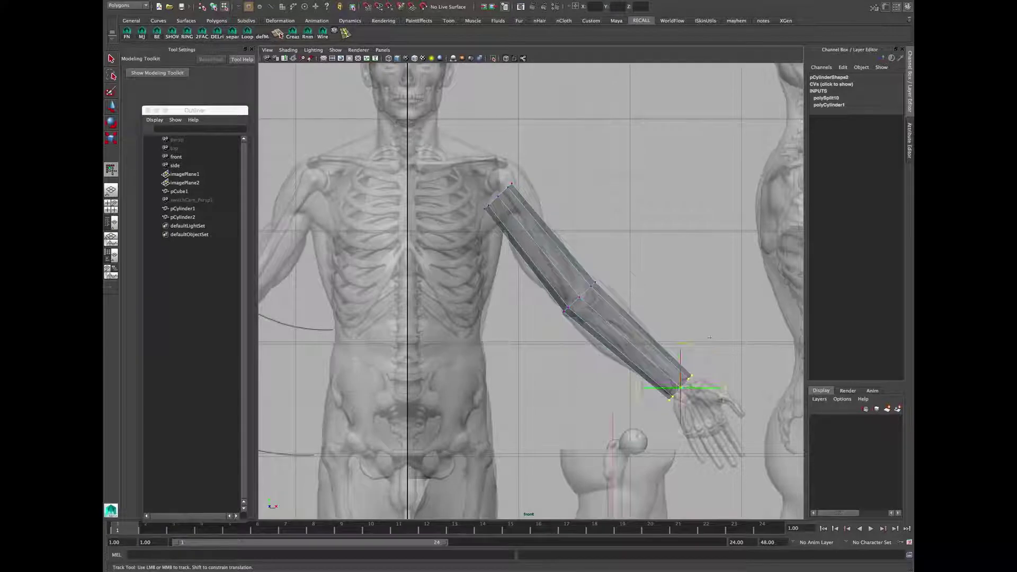
middle_click_drag(692, 385, 720, 429, "alt")
left_click_drag(552, 205, 505, 280)
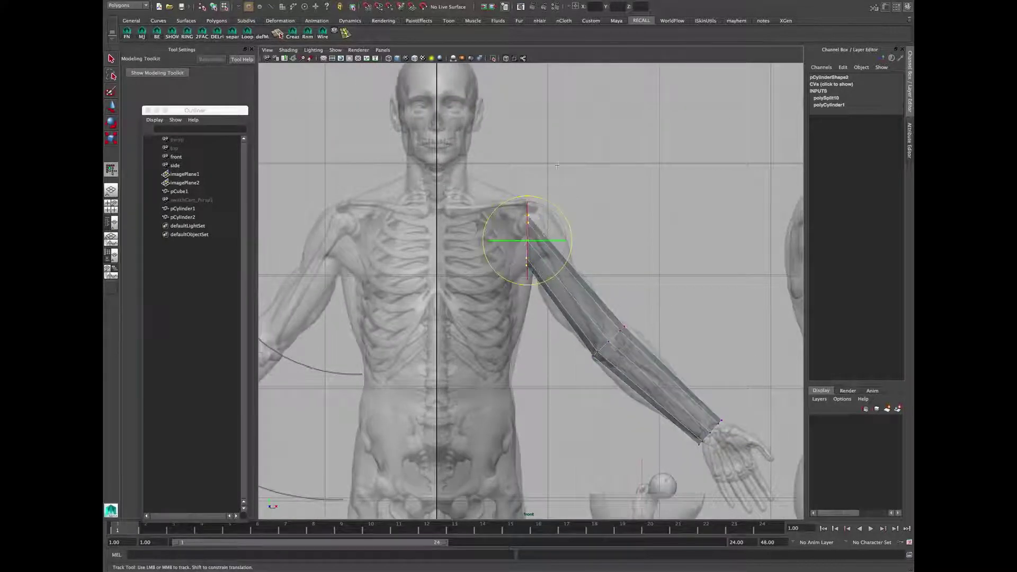
key("ctrl+z")
key("ctrl+z")
key("ctrl+z")
key("ctrl+z")
key("ctrl+z")
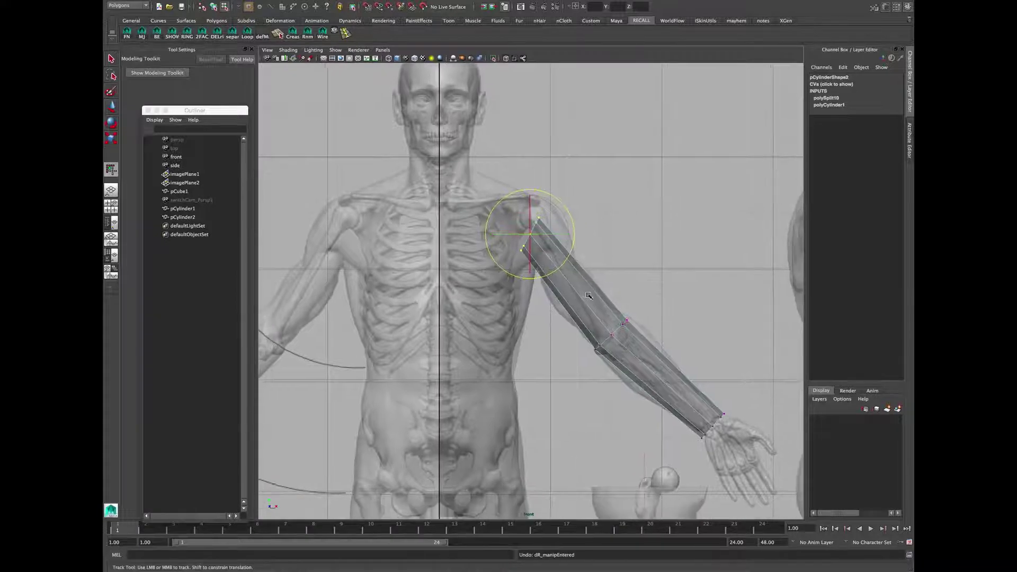
Step: Insert an edge loop across the upper arm and rotate the shoulder-end vertices upright to meet the torso
right_click_drag(573, 294, 566, 265)
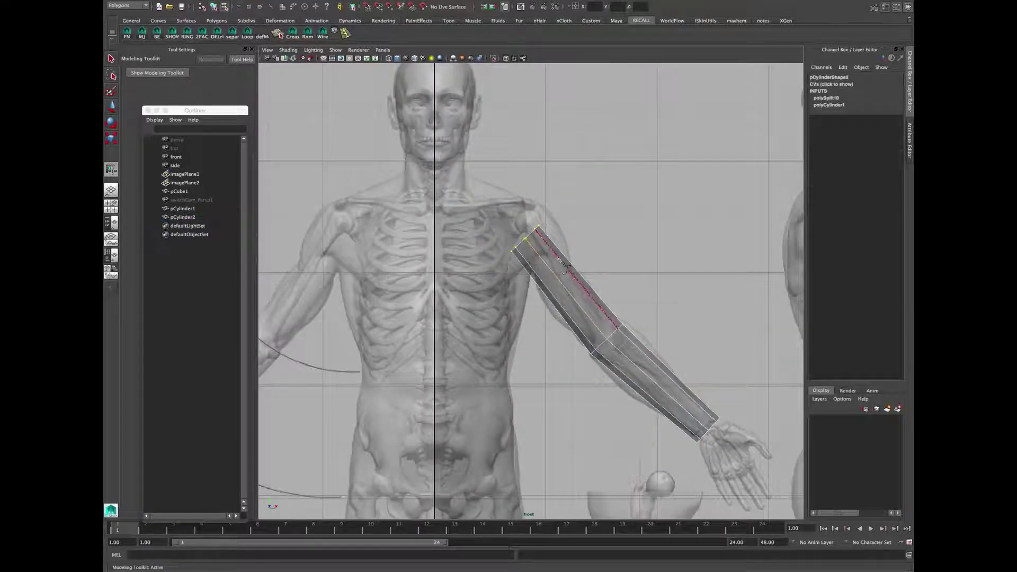
left_click(555, 268)
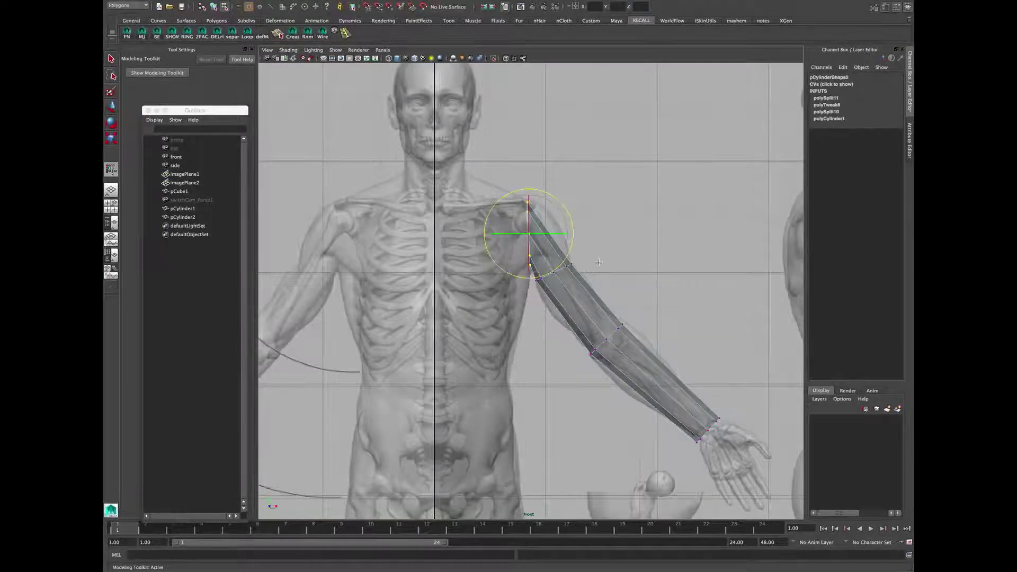
key("space")
key("space")
key("f")
left_click_drag(630, 276, 428, 327, "alt")
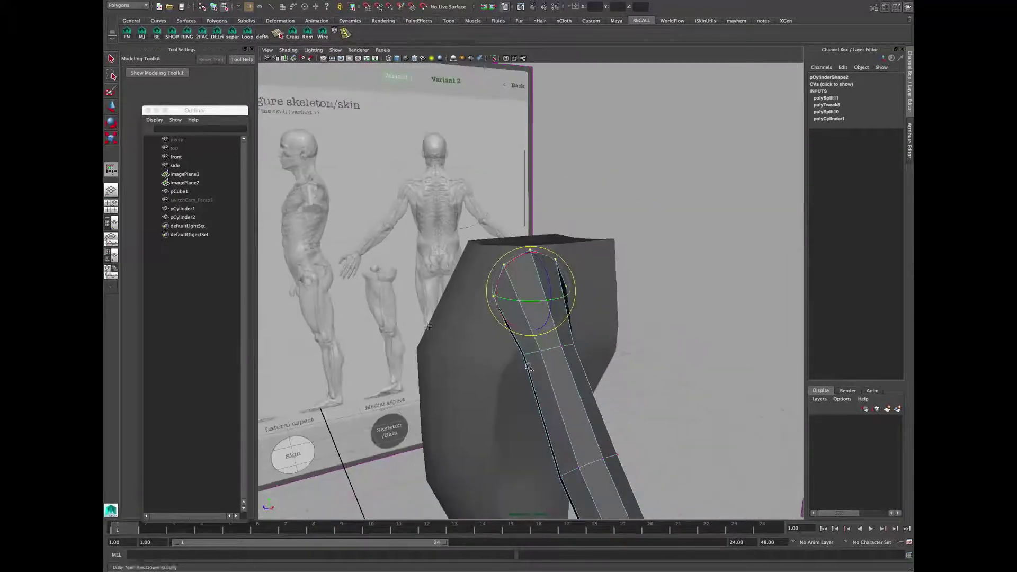
right_click_drag(428, 327, 371, 327, "alt")
left_click_drag(598, 366, 524, 357, "alt")
Step: Hide the torso and leg in the side view, leaving only the arm over the reference
key("F10")
left_click(552, 377)
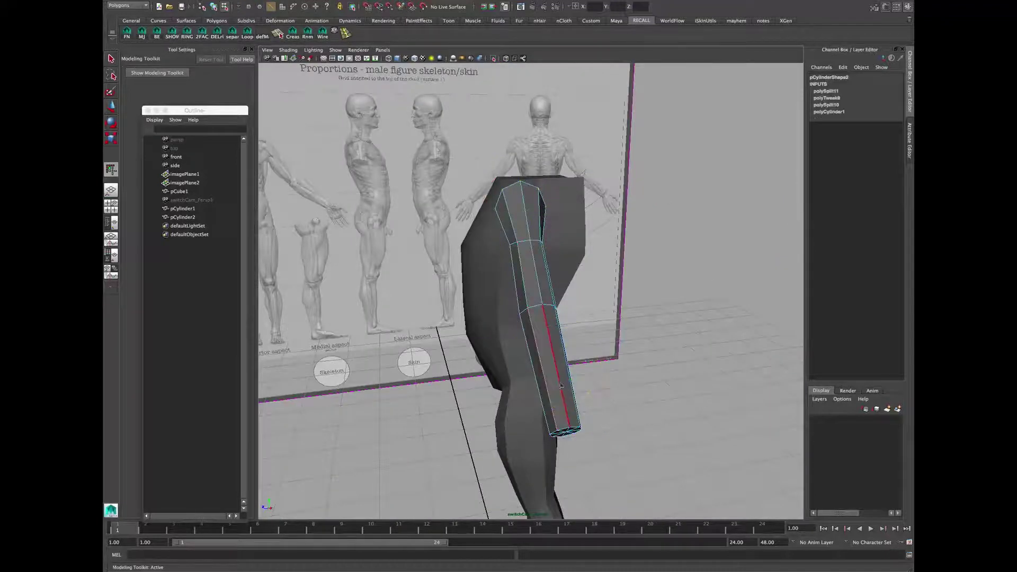
right_click_drag(560, 385, 590, 357)
left_click(557, 377)
key("space")
key("space")
middle_click_drag(624, 318, 638, 408, "alt")
right_click_drag(638, 407, 566, 355, "alt")
middle_click_drag(566, 318, 581, 408, "alt")
left_click_drag(581, 394, 507, 352)
key("ctrl+h")
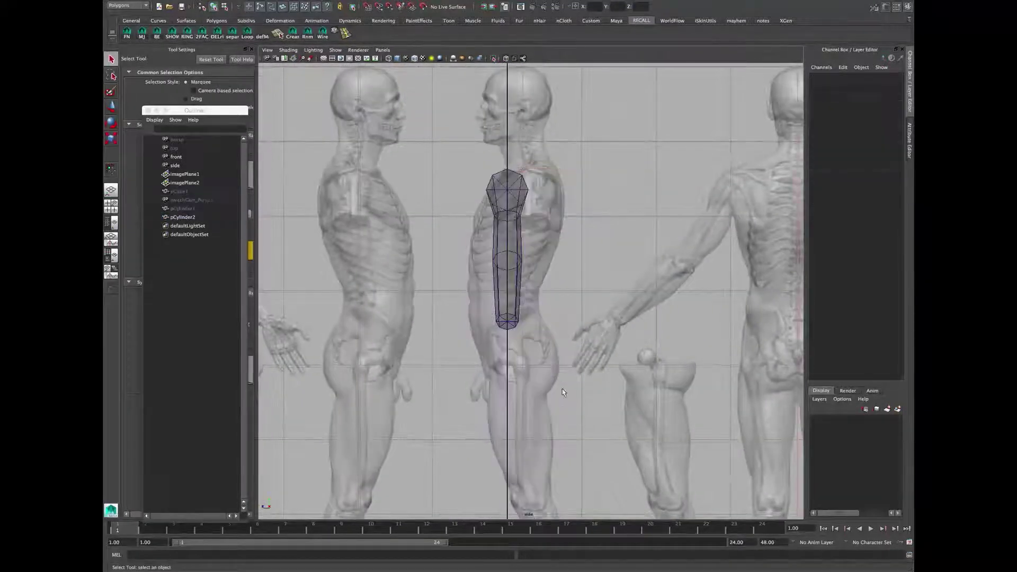
Step: Move the arm backward in Z in the side view to line up with the reference shoulder
left_click(521, 255)
key("w")
middle_click_drag(599, 234, 545, 228, "alt")
right_click_drag(545, 227, 512, 261, "alt")
middle_click_drag(363, 142, 394, 153, "alt")
left_click_drag(416, 242, 443, 264)
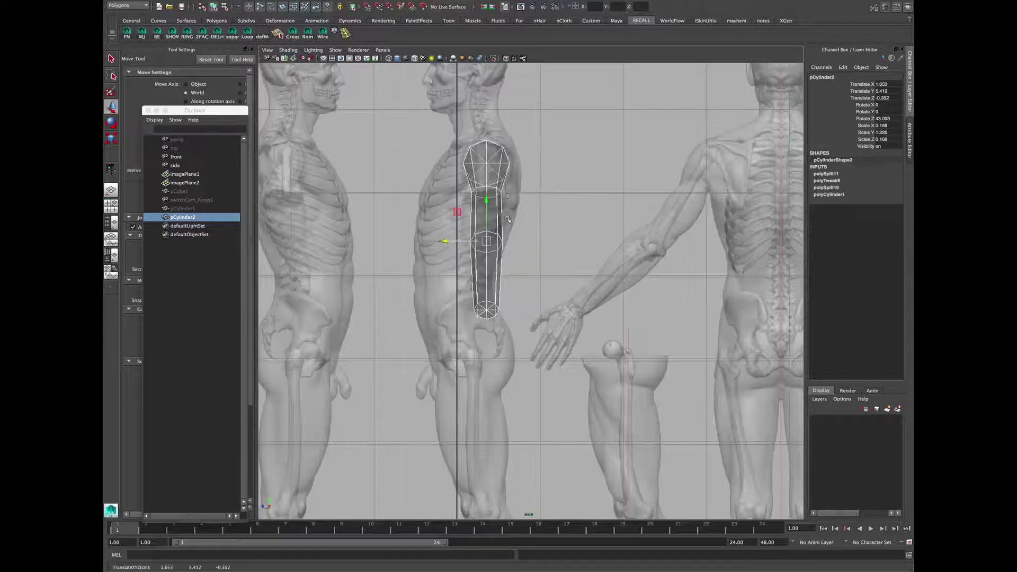
Step: Shift the wrist-end and elbow vertices in the side view so the forearm angles forward
middle_click_drag(478, 156, 493, 255, "alt")
right_click_drag(523, 269, 597, 285, "alt")
middle_click_drag(521, 270, 571, 216, "alt")
right_click_drag(571, 216, 528, 234, "alt")
key("q")
right_click_drag(504, 380, 471, 377)
left_click_drag(470, 366, 533, 409)
key("w")
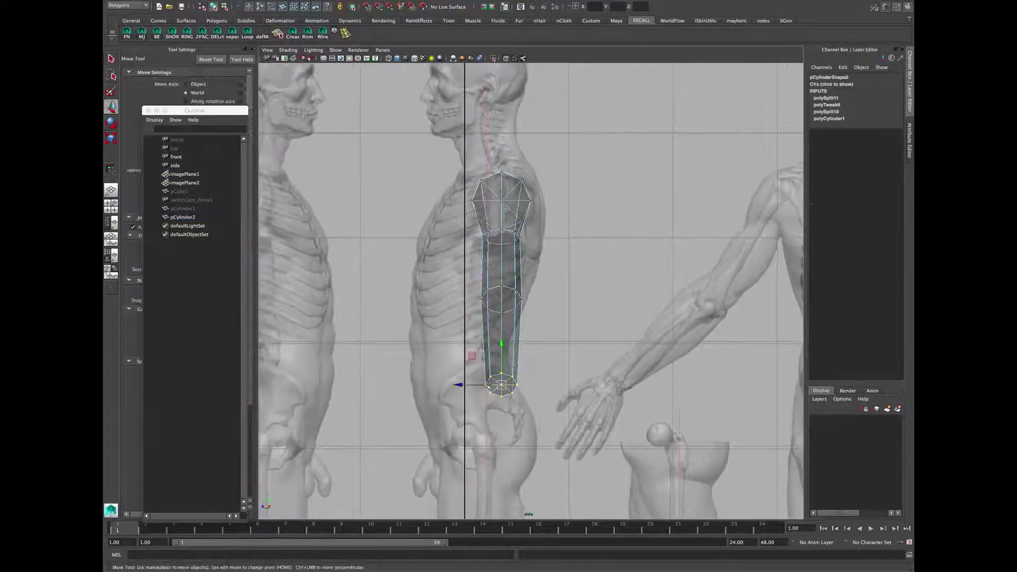
left_click_drag(467, 384, 451, 384)
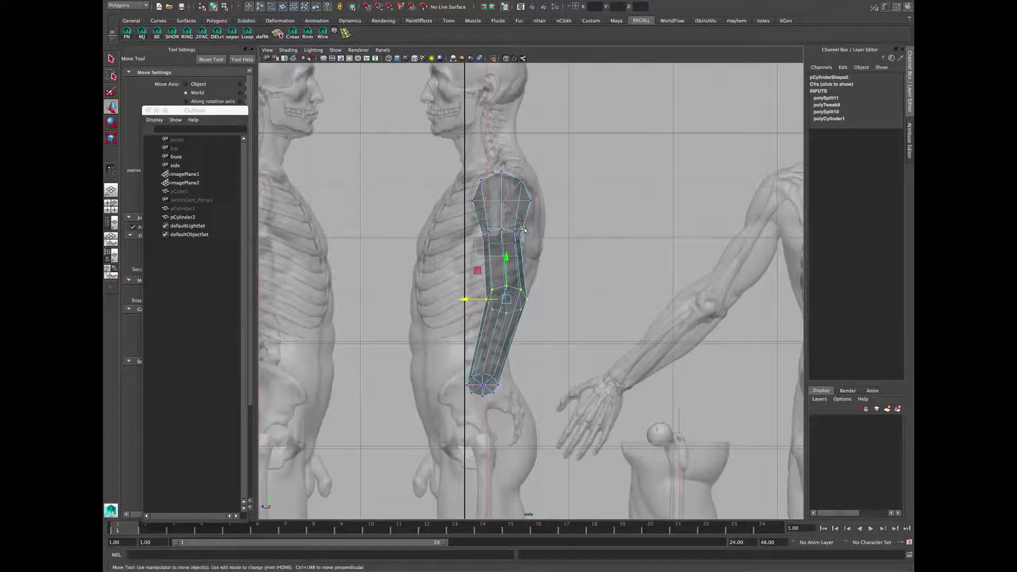
Step: Scale the upper-arm vertex ring wider from front to back in the side view
left_click_drag(522, 228, 525, 226)
key("space")
left_click_drag(572, 200, 577, 161, "alt")
left_click_drag(639, 151, 643, 151)
key("space")
key("r")
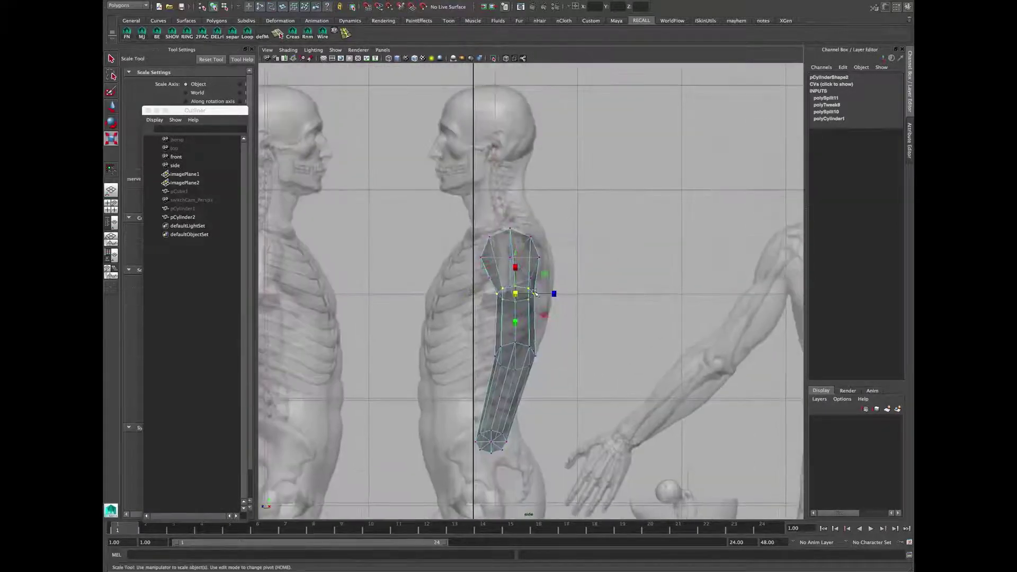
left_click_drag(565, 295, 567, 295)
Step: Delete the cap faces at the arm's shoulder end
key("space")
key("space")
left_click_drag(624, 196, 503, 204, "alt")
key("q")
right_click_drag(502, 188, 502, 207)
left_click_drag(509, 200, 511, 203)
mouse_move(503, 206)
left_mouse_down("alt")
mouse_move(413, 266)
mouse_move(383, 227)
left_mouse_up("alt")
mouse_move(476, 315)
left_mouse_down("alt")
mouse_move(516, 262)
mouse_move(567, 260)
left_mouse_up("alt")
key("Delete")
Step: Show the torso and leg again and switch the perspective view to see-through shading
left_click_drag(637, 251, 604, 180, "alt")
key("space")
mouse_move(582, 193)
left_click(647, 206)
mouse_move(643, 207)
left_mouse_down("alt")
mouse_move(551, 261)
mouse_move(548, 244)
mouse_move(524, 232)
mouse_move(500, 268)
mouse_move(483, 261)
mouse_move(477, 204)
mouse_move(515, 208)
mouse_move(522, 219)
mouse_move(526, 231)
mouse_move(517, 211)
mouse_move(493, 242)
mouse_move(542, 225)
mouse_move(535, 200)
mouse_move(510, 209)
mouse_move(521, 223)
mouse_move(499, 252)
left_mouse_up("alt")
key("alt+a")
Step: Select the torso's chest edge loop near the armpit and apply the Slide Edge tool to it
right_click_drag(491, 252, 491, 242)
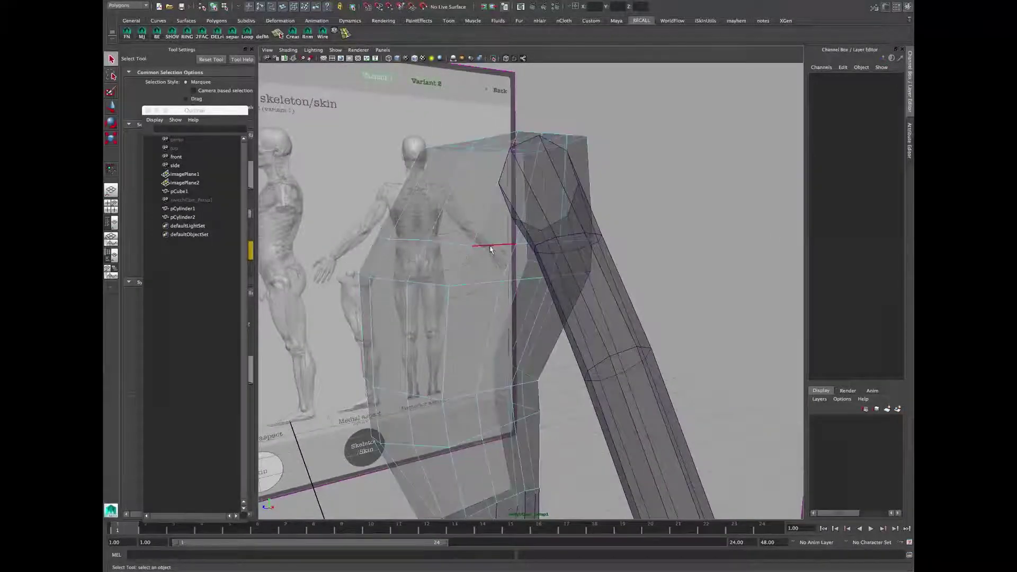
left_click(491, 246)
left_click_drag(493, 249, 498, 247, "alt")
right_click_drag(492, 222, 490, 267, "shift")
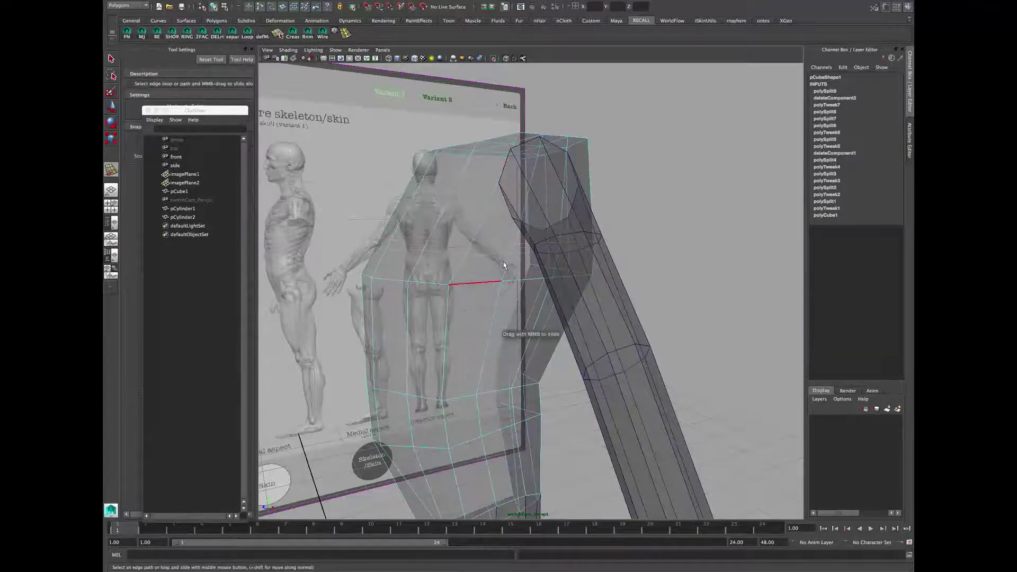
left_click_drag(504, 220, 475, 270, "alt")
Step: Snap the torso's side vertices around the armpit onto the lower vertices of the arm's shoulder opening
key("q")
right_click_drag(474, 270, 450, 275)
left_click_drag(451, 276, 482, 265, "alt")
left_click(454, 275)
key("w")
left_click_drag(492, 227, 604, 263, "alt")
key("v")
middle_click(476, 216)
left_click(499, 274)
key("v")
middle_click(493, 256)
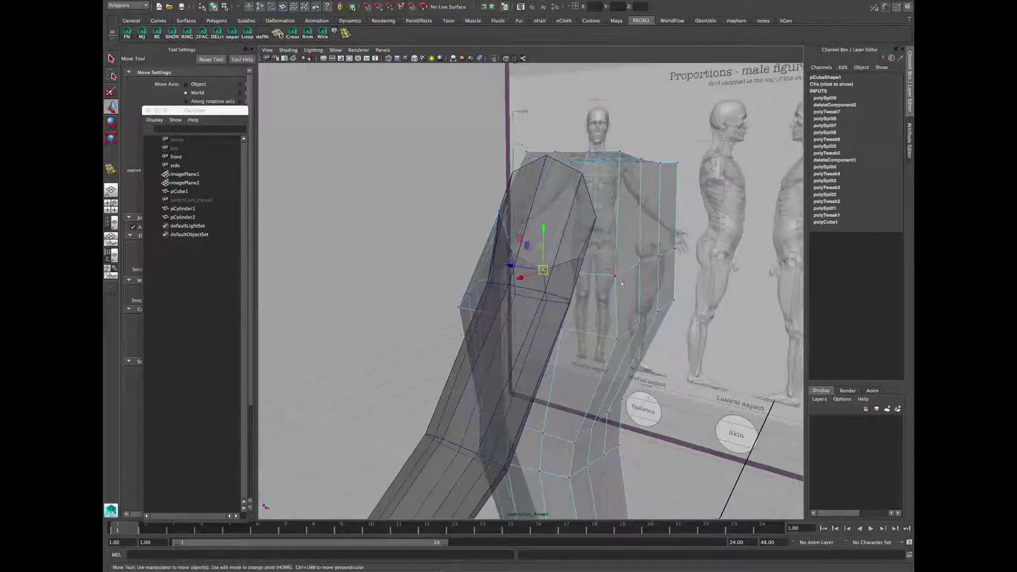
Step: Snap the torso vertex at the top of the shoulder onto the upper vertex of the arm opening
left_click_drag(625, 272, 542, 182, "alt")
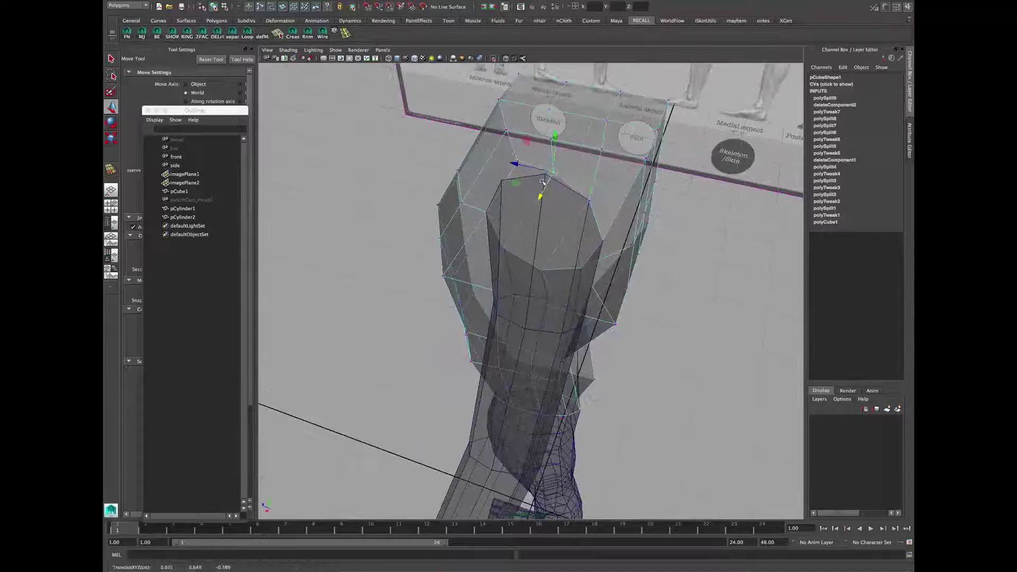
key("q")
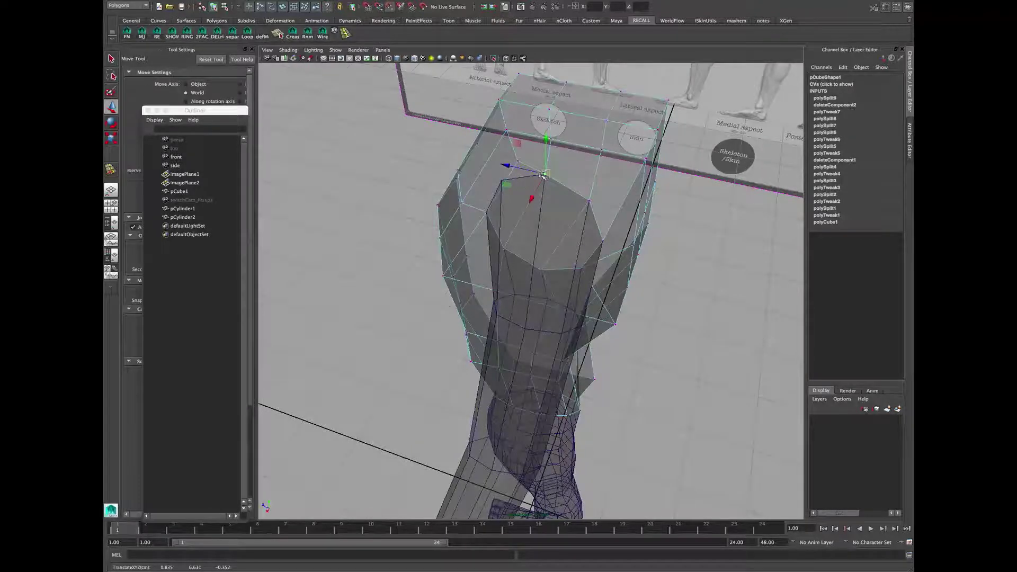
left_click_drag(544, 176, 581, 209, "alt")
key("q")
right_click_drag(581, 208, 635, 124)
left_click(635, 125)
Step: Delete the torso side faces that cover the arm's shoulder opening
left_click_drag(612, 200, 529, 250, "alt")
right_click_drag(559, 248, 567, 263)
left_click_drag(567, 262, 570, 254, "alt")
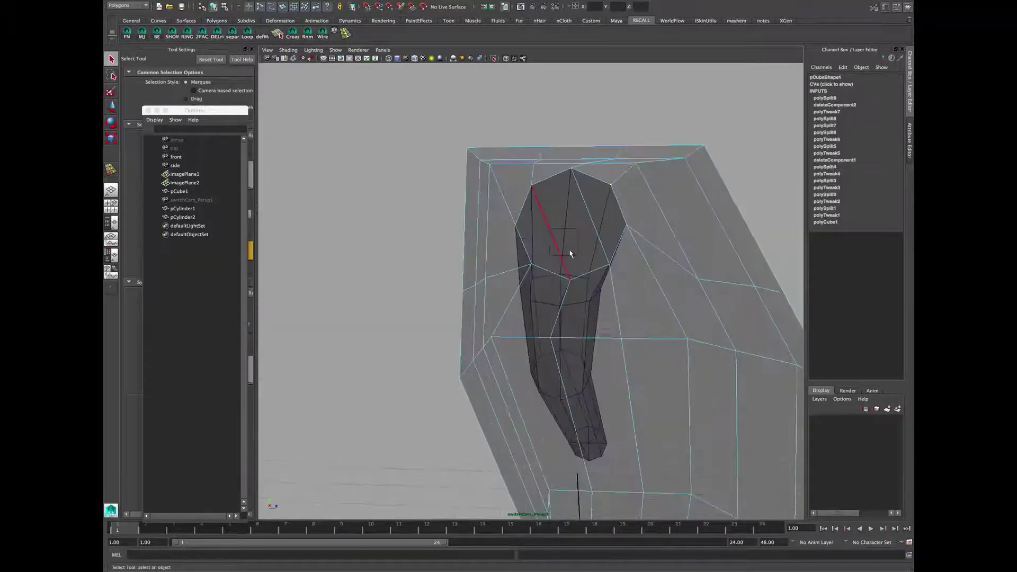
left_click(538, 239)
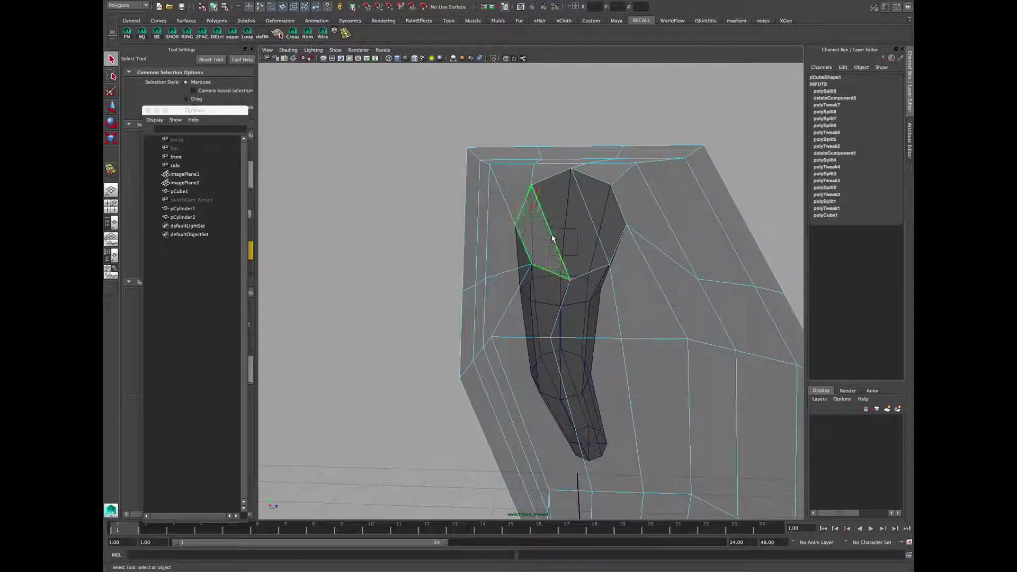
left_click(578, 226, "shift")
left_click(601, 228, "shift")
key("Delete")
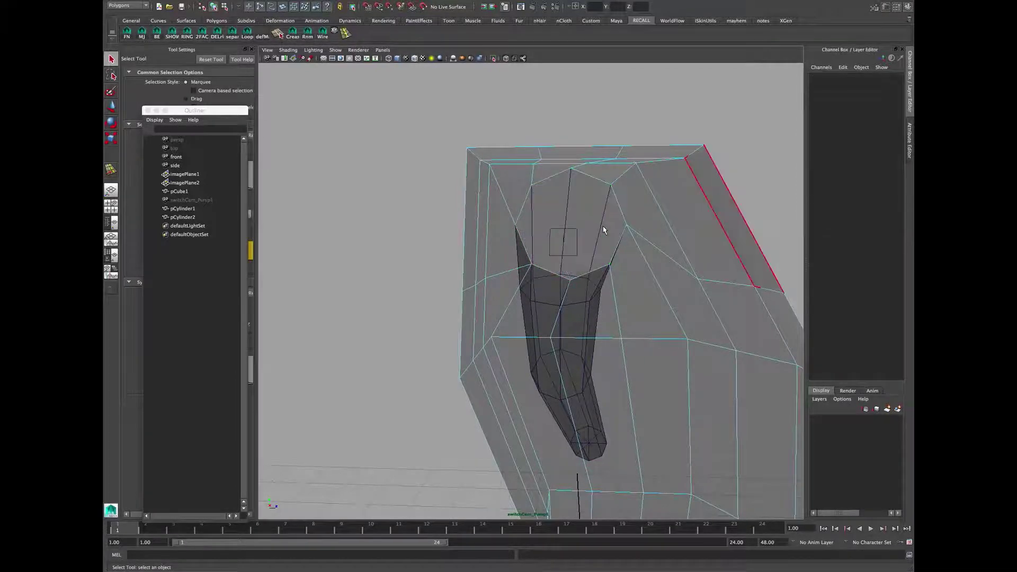
Step: Reposition the torso's upper rear shoulder vertices to follow the back outline in the side reference
left_click_drag(598, 222, 572, 259, "alt")
left_click(557, 247)
key("alt+s")
key("alt+x")
key("w")
key("alt+x")
key("alt+s")
left_click_drag(530, 365, 614, 190, "alt")
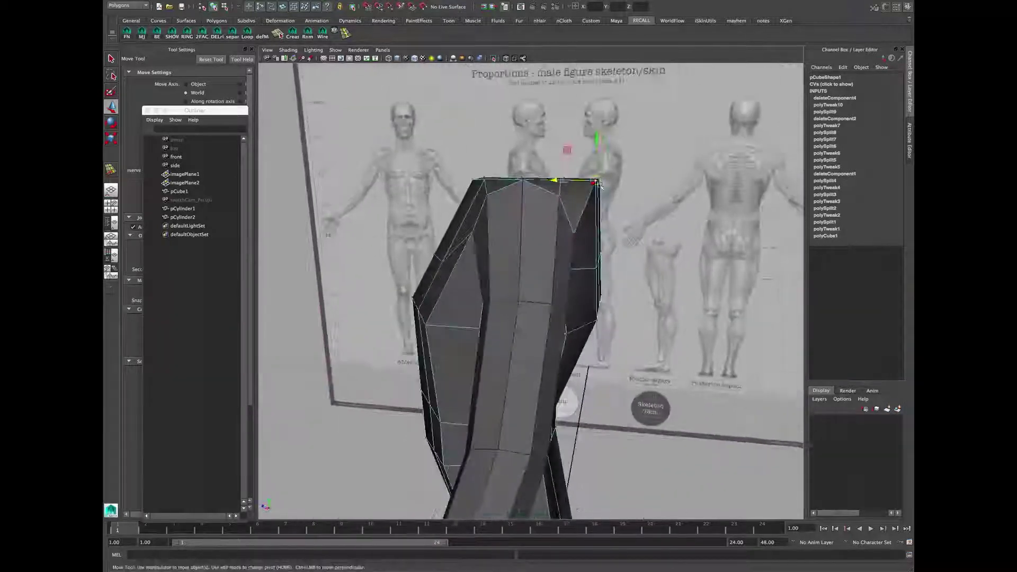
left_click_drag(589, 225, 610, 218, "alt")
key("alt+x")
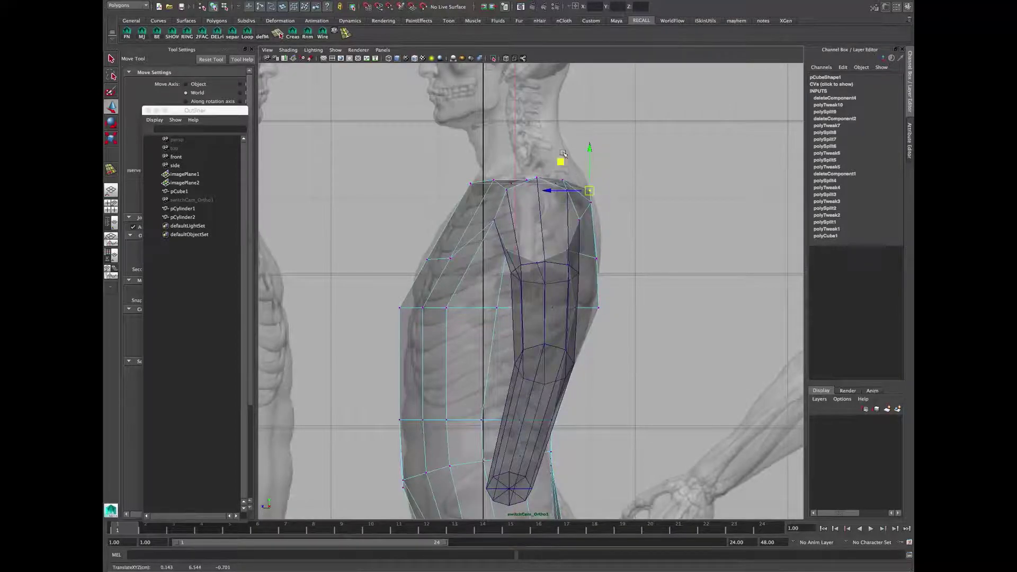
key("alt+x")
mouse_move(565, 169)
left_mouse_down("alt")
mouse_move(553, 214)
mouse_move(571, 187)
left_mouse_up("alt")
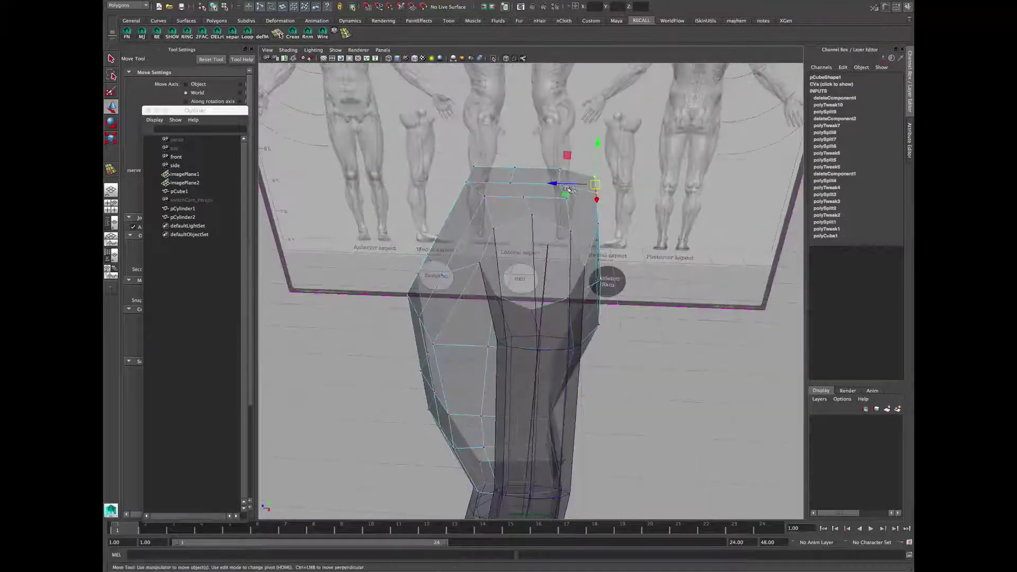
Step: Adjust the torso's top vertices near the neck base to follow the shoulder slope in the side and front references
key("ctrl+3")
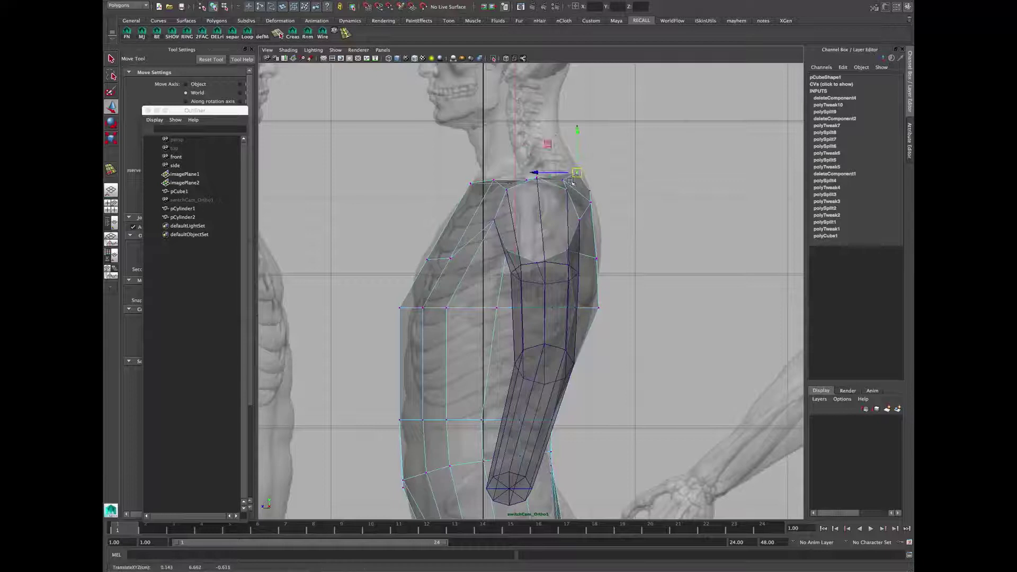
key("ctrl+3")
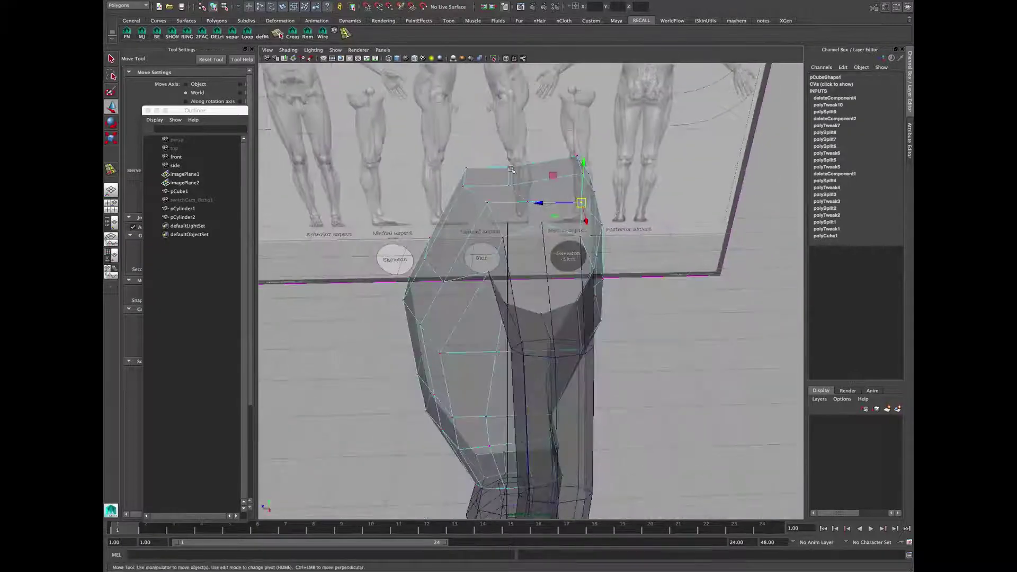
left_click_drag(524, 135, 587, 132, "alt")
key("ctrl+3")
middle_click_drag(562, 197, 557, 210, "alt")
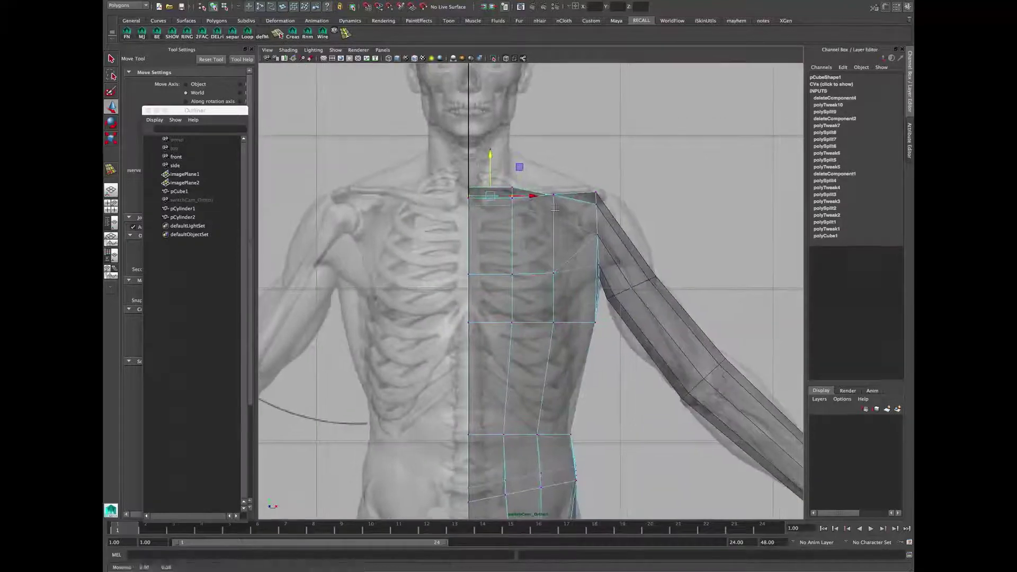
key("ctrl+3")
left_click_drag(622, 208, 515, 195, "alt")
key("ctrl+3")
right_click_drag(515, 193, 517, 70)
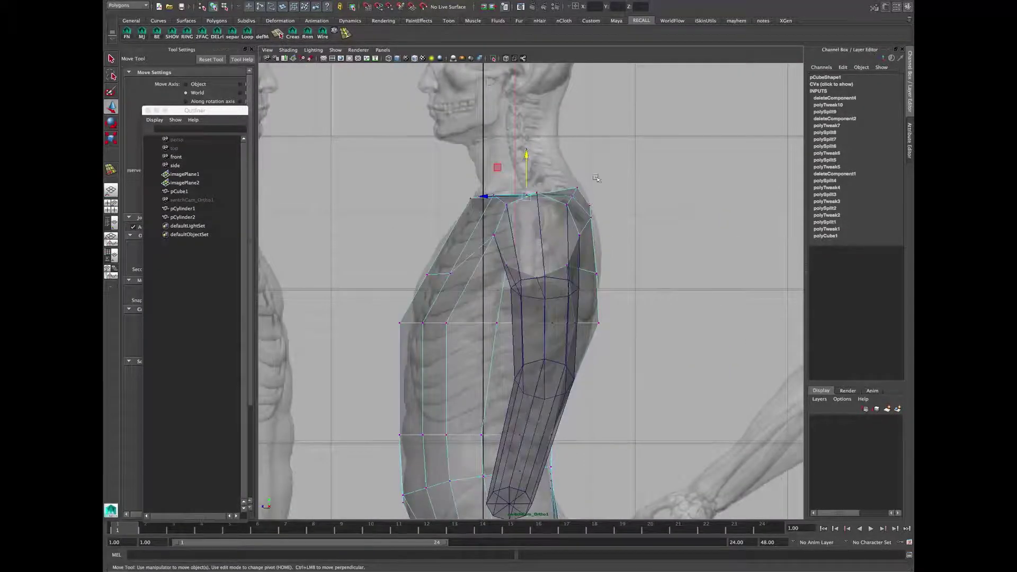
Step: Select the torso's front chest vertices and move them to fit the chest profile in the side reference
key("ctrl+3")
left_click_drag(556, 193, 460, 244, "alt")
key("q")
left_click(597, 248)
key("ctrl+3")
key("ctrl+3")
key("w")
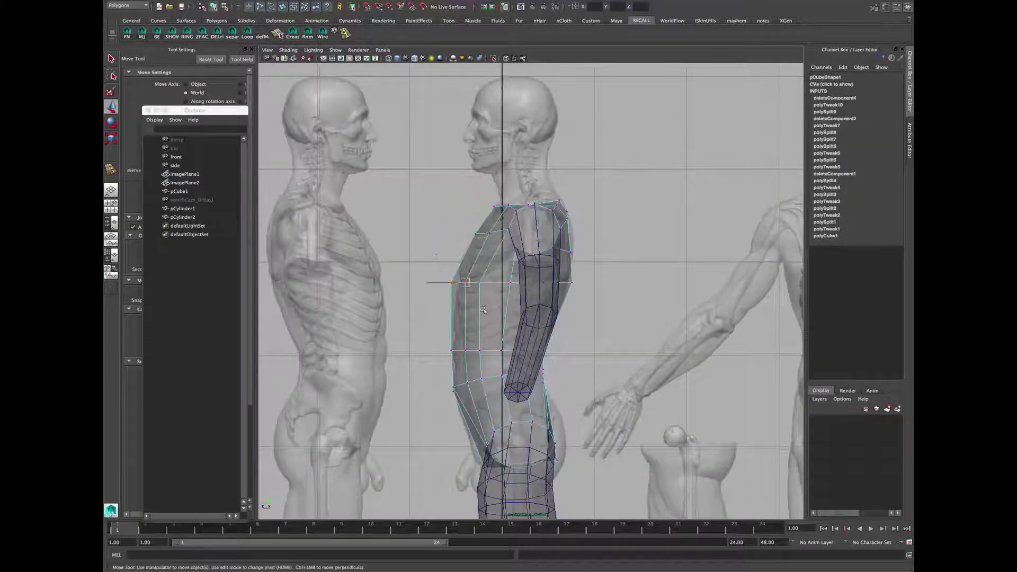
middle_click_drag(473, 360, 493, 300, "alt")
left_click_drag(489, 288, 587, 267, "alt")
Step: Select the arm's wrist-end vertices in the front view and scale them in to match the reference wrist
key("q")
left_click(585, 288)
key("space")
key("space")
middle_click_drag(689, 424, 535, 291, "alt")
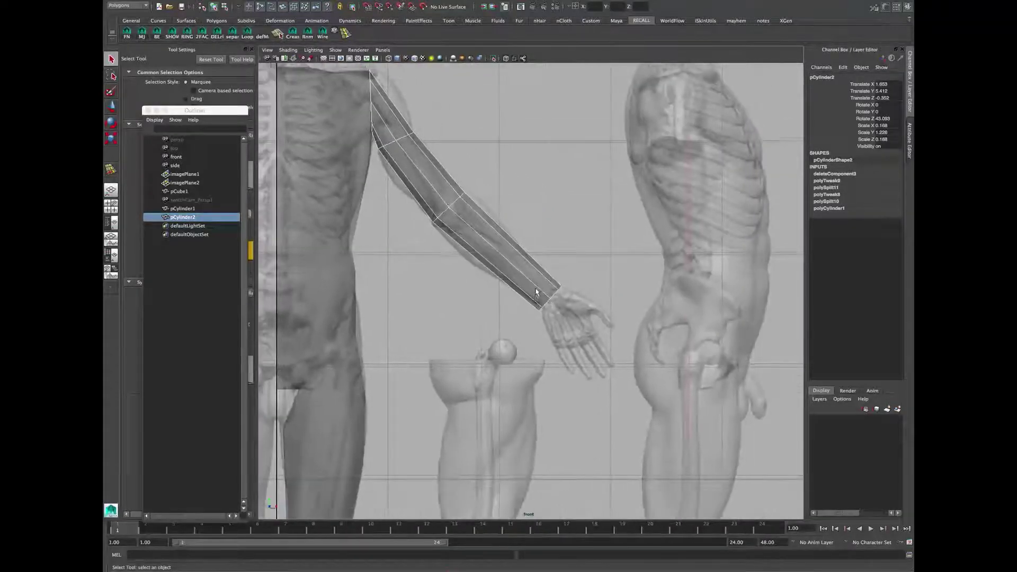
right_click_drag(536, 291, 540, 290, "alt")
right_click_drag(540, 291, 524, 272)
left_click_drag(523, 324, 566, 279)
key("r")
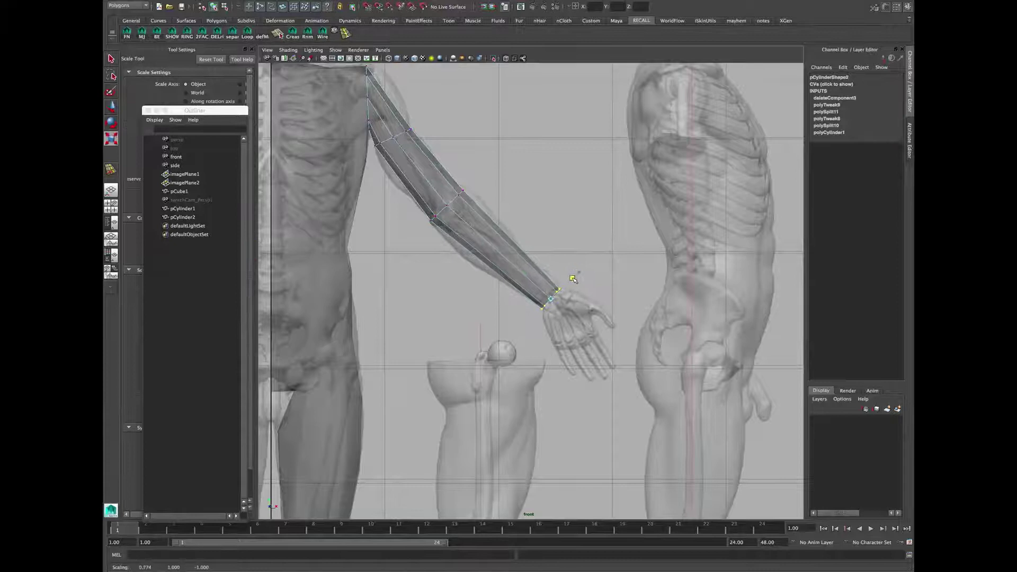
Step: Select the triangular cap faces at the arm's wrist end and delete them
key("space")
key("space")
left_click_drag(625, 238, 576, 288, "alt")
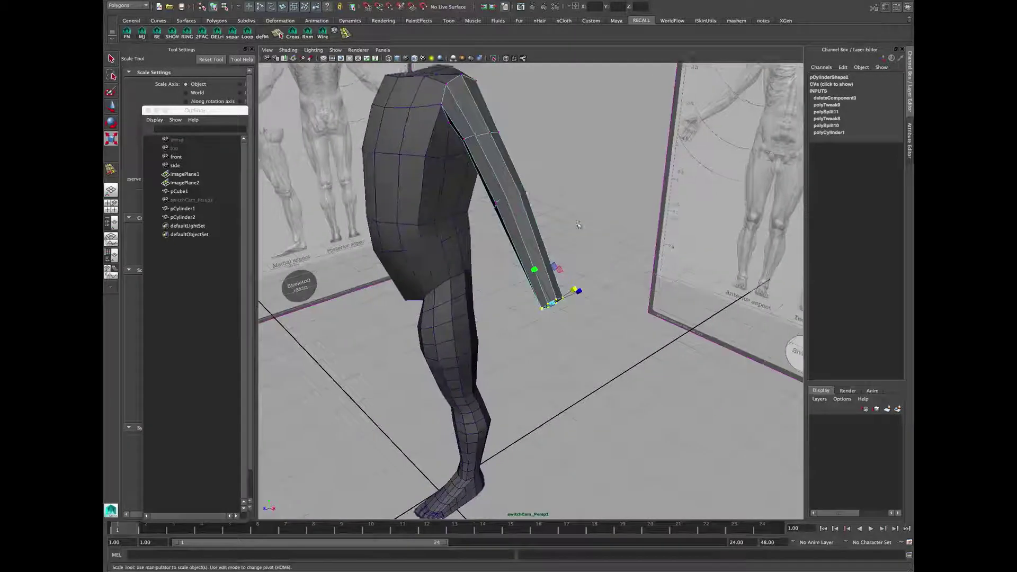
right_click_drag(487, 270, 520, 259, "alt")
left_click_drag(519, 259, 562, 283, "alt")
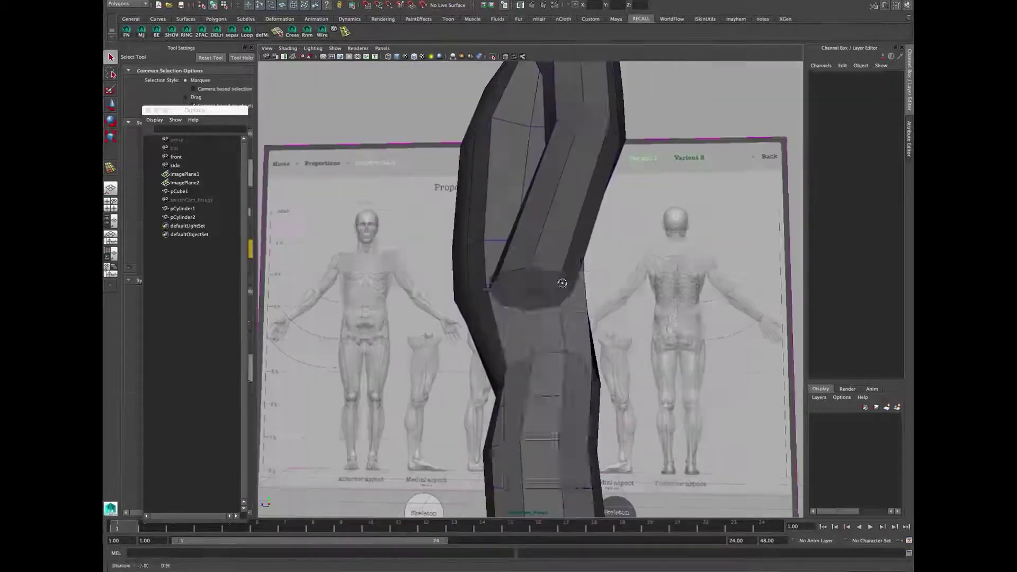
right_click_drag(544, 280, 544, 299)
mouse_move(511, 291)
left_mouse_down("alt")
mouse_move(532, 270)
mouse_move(538, 241)
left_mouse_up("alt")
key("Tab")
left_click(522, 293)
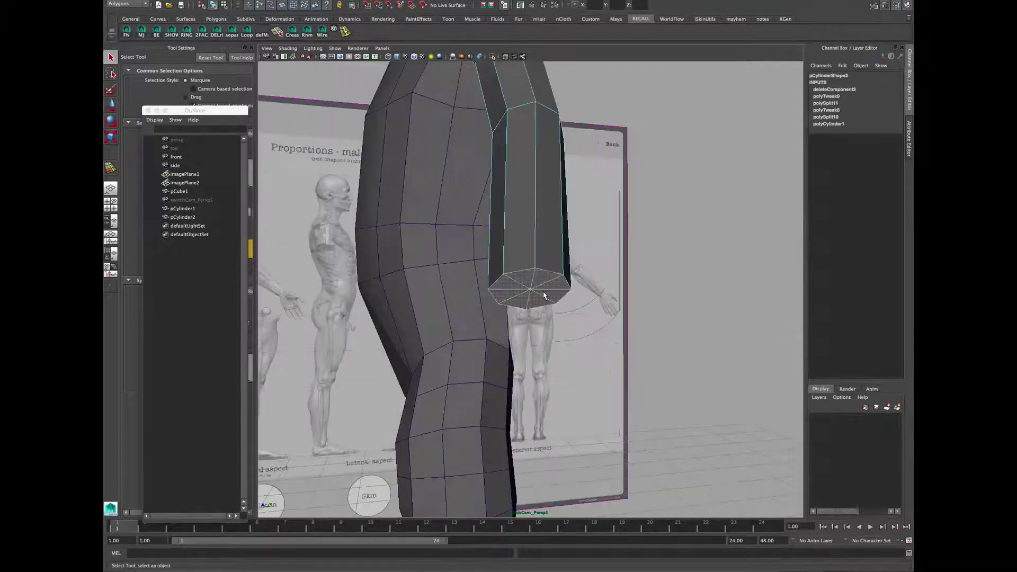
key("Delete")
Step: Fill the arm's open wrist end with four-sided faces between opposite border edges using the Append to Polygon Tool
key("F8")
right_click_drag(534, 251, 562, 254, "shift")
left_click_drag(558, 257, 548, 235, "alt")
left_click(517, 269)
left_click(513, 308)
key("Return")
left_click(548, 270)
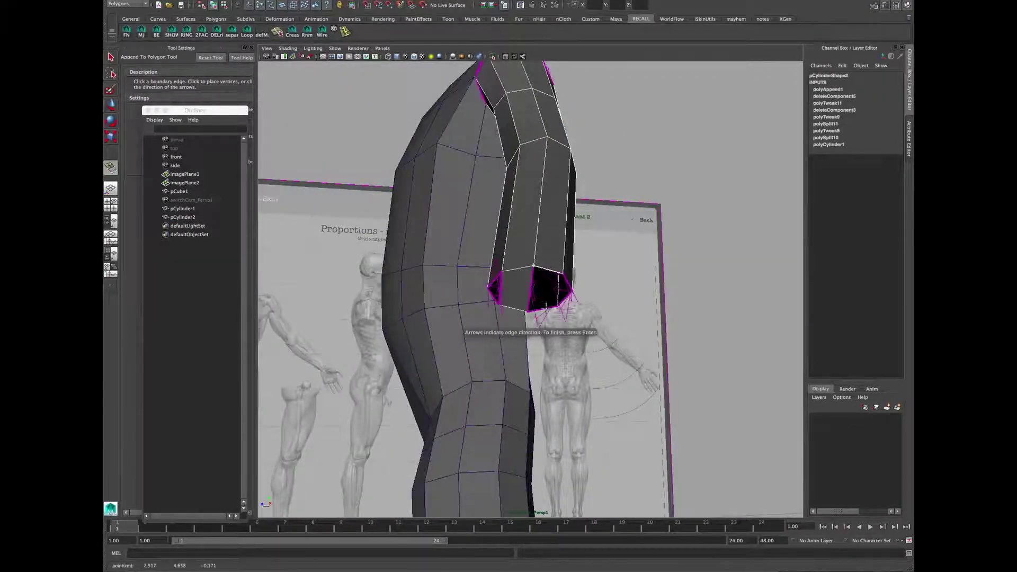
Step: Close the remaining opening at the arm's wrist end with an appended polygon
left_click(545, 305)
key("Return")
left_click_drag(546, 304, 536, 290, "alt")
Step: Cut across the wrist's end cap to divide it between its side vertices
key("q")
right_click_drag(534, 290, 512, 290, "shift")
left_click(530, 289, "ctrl")
left_click_drag(531, 289, 553, 307, "alt")
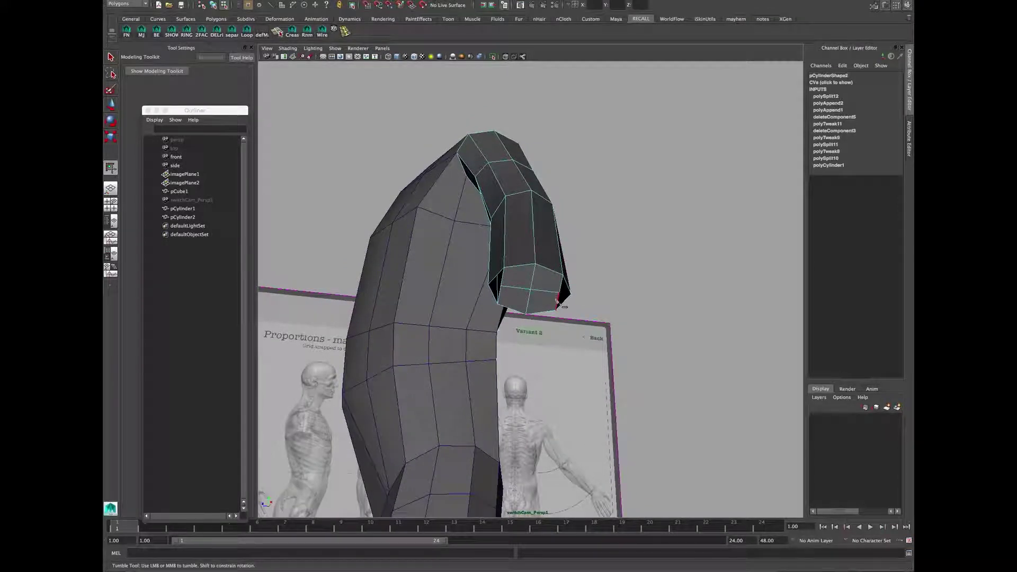
mouse_move(482, 291)
left_mouse_down("alt")
mouse_move(534, 303)
mouse_move(508, 284)
mouse_move(485, 292)
left_mouse_up("alt")
Step: Snap the stray corner vertex of the wrist's end cap onto its neighbour, merge the vertices, and preview the arm smoothed
key("v")
left_click(558, 293)
key("v")
left_click_drag(559, 292, 480, 279)
left_click_drag(539, 305, 593, 307, "alt")
left_click_drag(480, 257, 577, 319)
right_click_drag(570, 302, 656, 201, "shift")
key("F8")
left_click(540, 282)
key("3")
key("1")
Step: Scale the two opposite side vertices of the wrist's end cap to reshape its outline
left_click_drag(551, 286, 528, 287, "alt")
right_click_drag(527, 287, 490, 286)
left_click(488, 286)
left_click(571, 292, "shift")
left_click_drag(571, 291, 532, 289, "alt")
key("r")
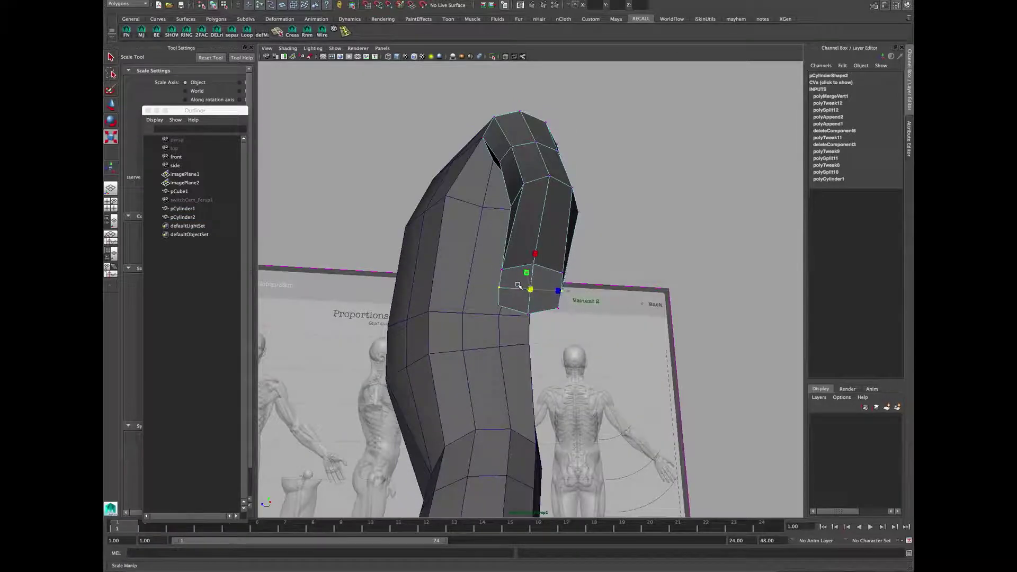
left_click_drag(517, 285, 507, 312, "alt")
left_click_drag(558, 263, 556, 295)
key("e")
Step: Extrude the wrist's end faces about 0.44 units along the arm to block out the palm, aligned with the front reference
key("q")
right_click_drag(538, 287, 538, 306, "shift")
left_click_drag(529, 304, 553, 314, "alt")
left_click_drag(533, 361, 614, 336)
key("space")
key("space")
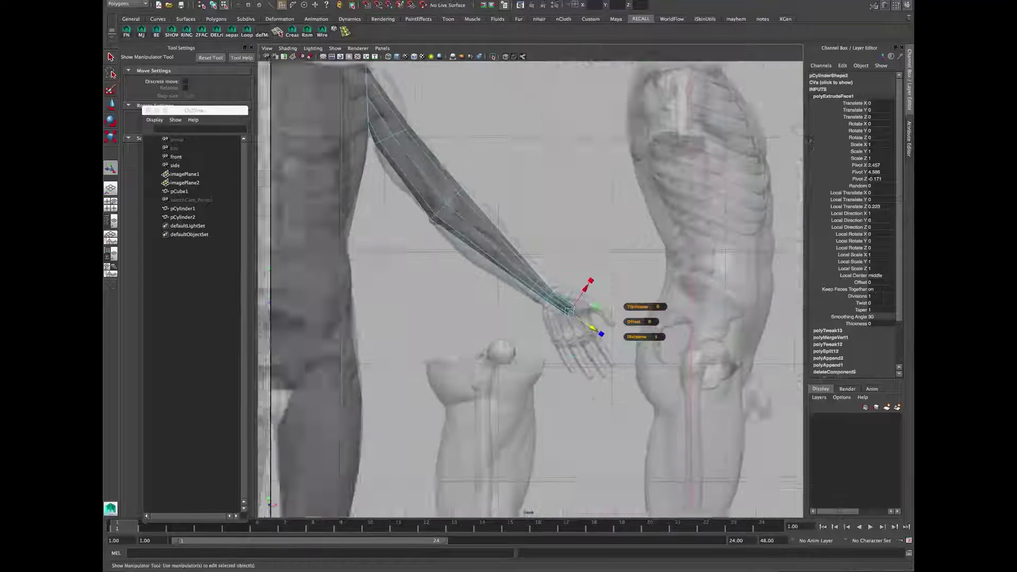
middle_click_drag(572, 300, 485, 305, "alt")
right_click_drag(490, 303, 516, 297, "alt")
middle_click_drag(517, 295, 531, 302)
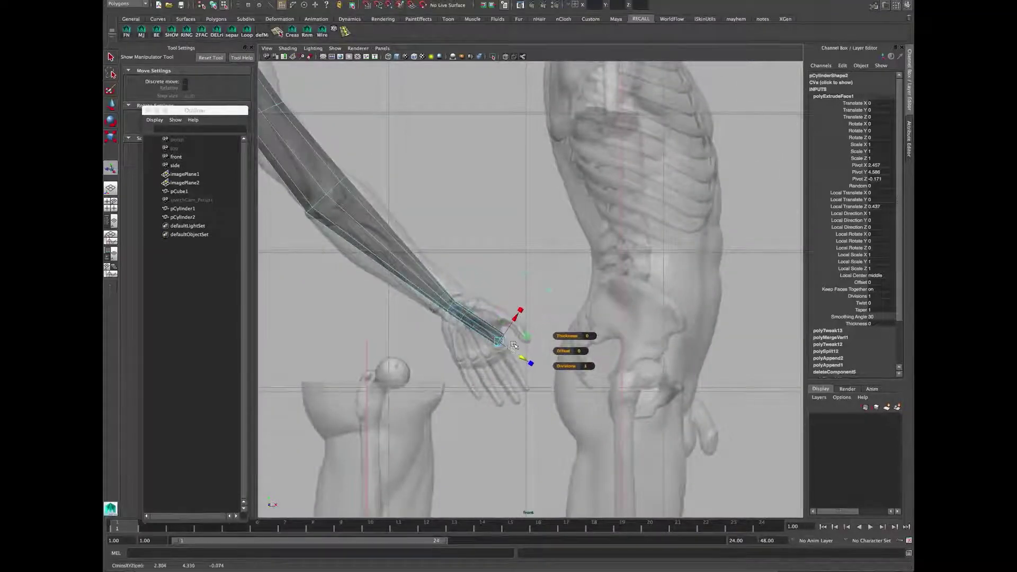
key("e")
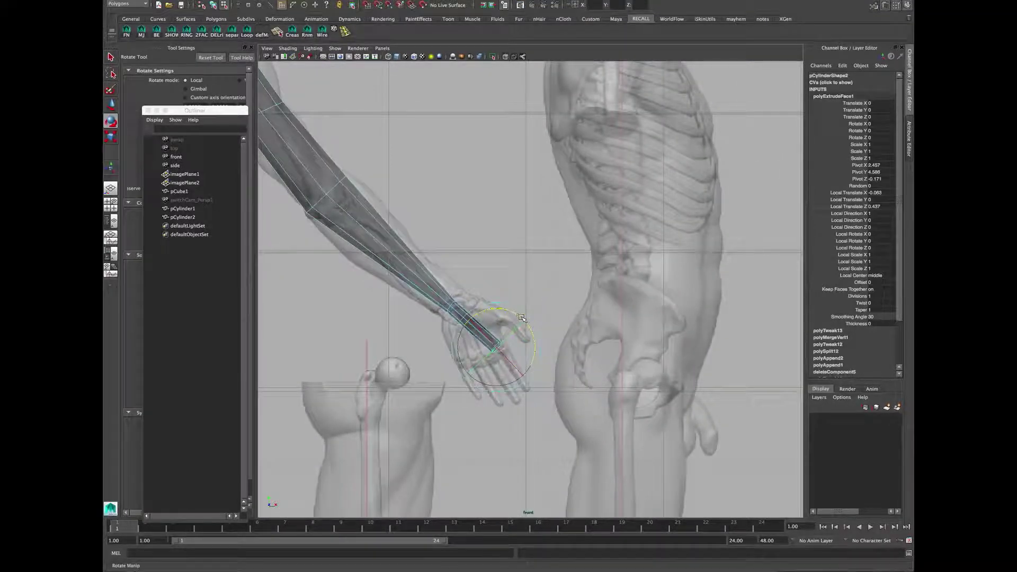
key("space")
key("space")
Step: Insert two edge loops across the extruded palm between the wrist and the hand's end
left_click_drag(598, 328, 524, 316, "alt")
right_click_drag(524, 315, 487, 318, "shift")
left_click(486, 316, "ctrl")
middle_click_drag(520, 367, 522, 343, "alt")
left_click(518, 325, "ctrl")
left_click_drag(519, 335, 516, 326, "alt")
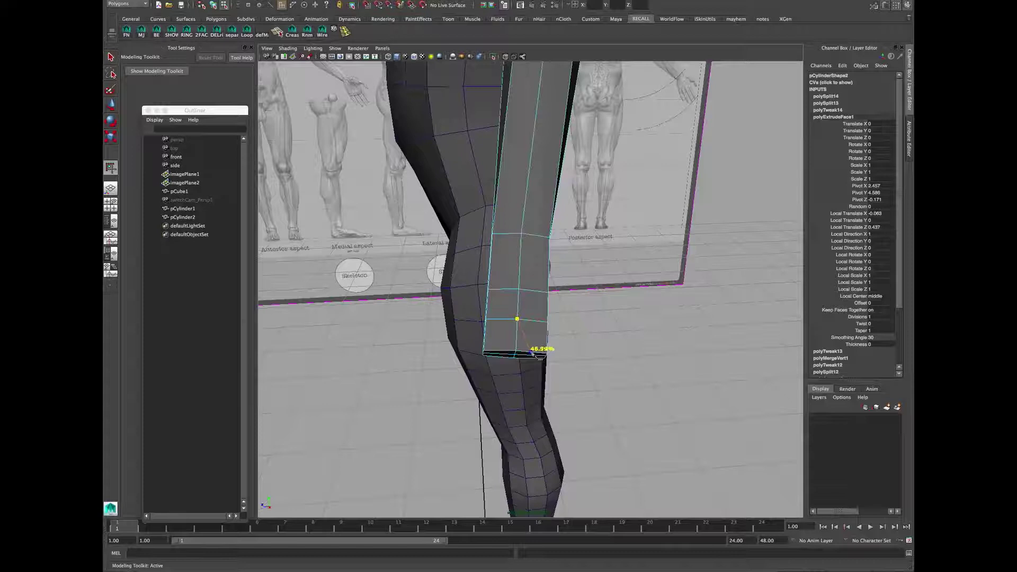
Step: Cut two diverging edges from the palm's centre line around the hand's end to the opposite side, dividing the end for four fingers
left_click_drag(534, 361, 539, 253, "alt")
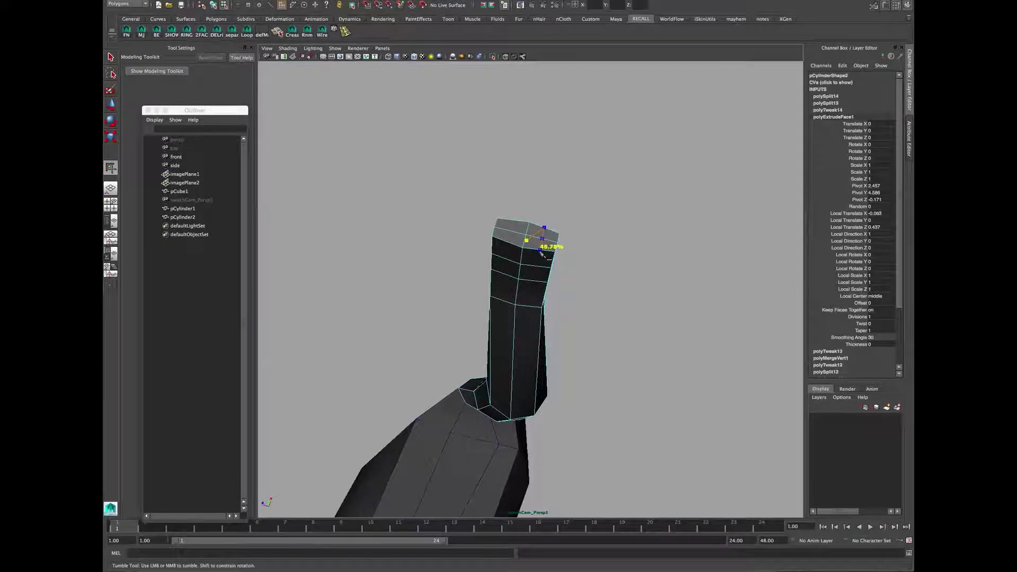
left_click_drag(532, 271, 512, 265, "alt")
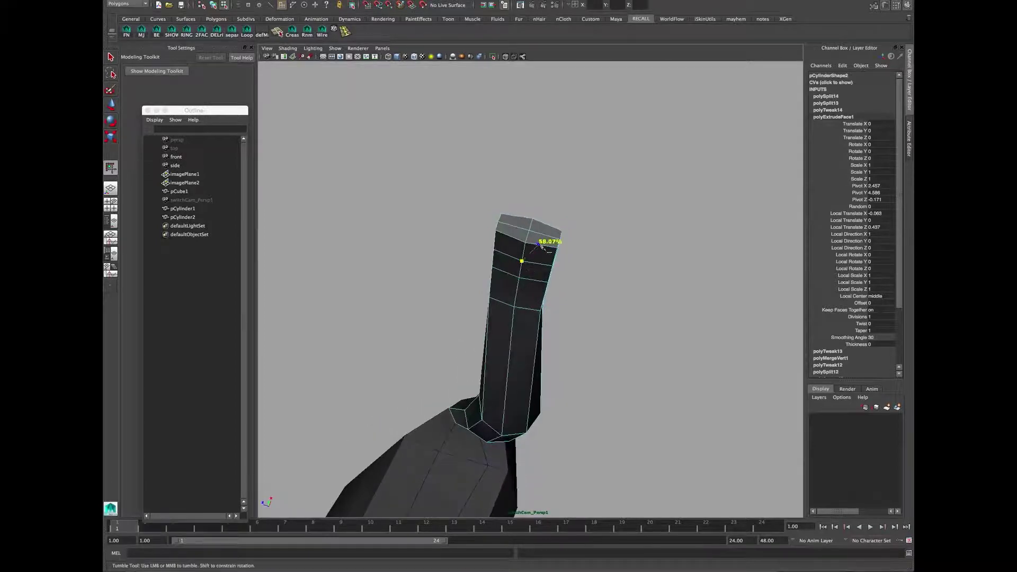
left_click_drag(547, 225, 533, 322, "alt")
left_click(522, 322)
key("Return")
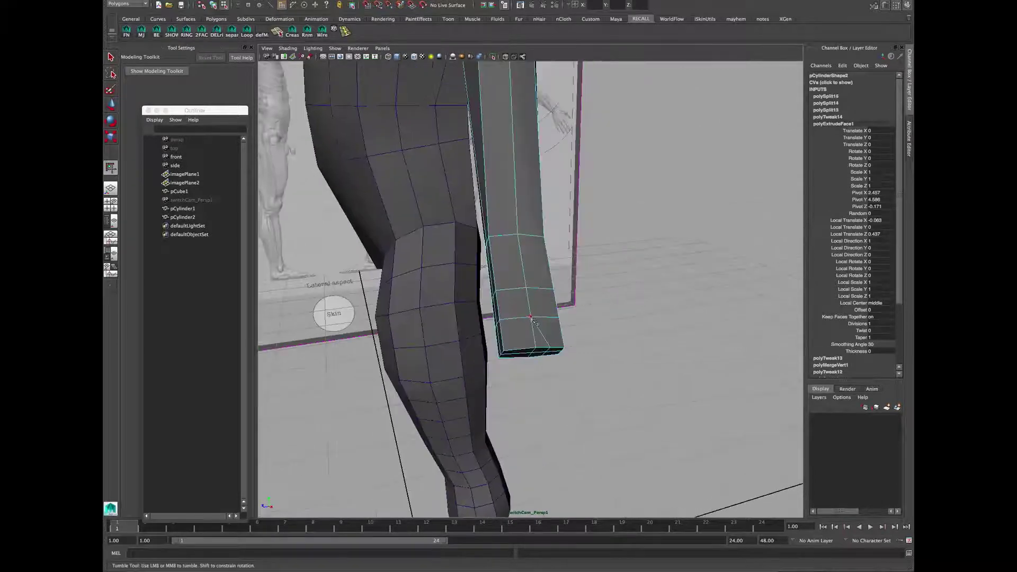
left_click_drag(525, 359, 564, 273, "alt")
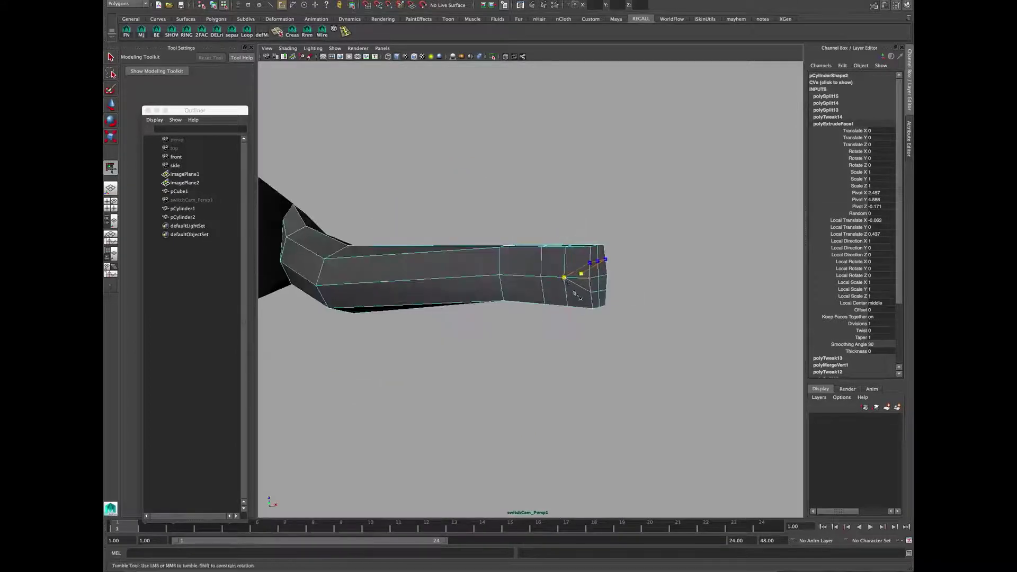
left_click_drag(577, 283, 538, 332, "alt")
Step: Cut additional diverging edges on both broad sides of the hand, starting one loop closer to the wrist
left_click_drag(522, 160, 587, 322, "alt")
left_click_drag(529, 161, 533, 317, "alt")
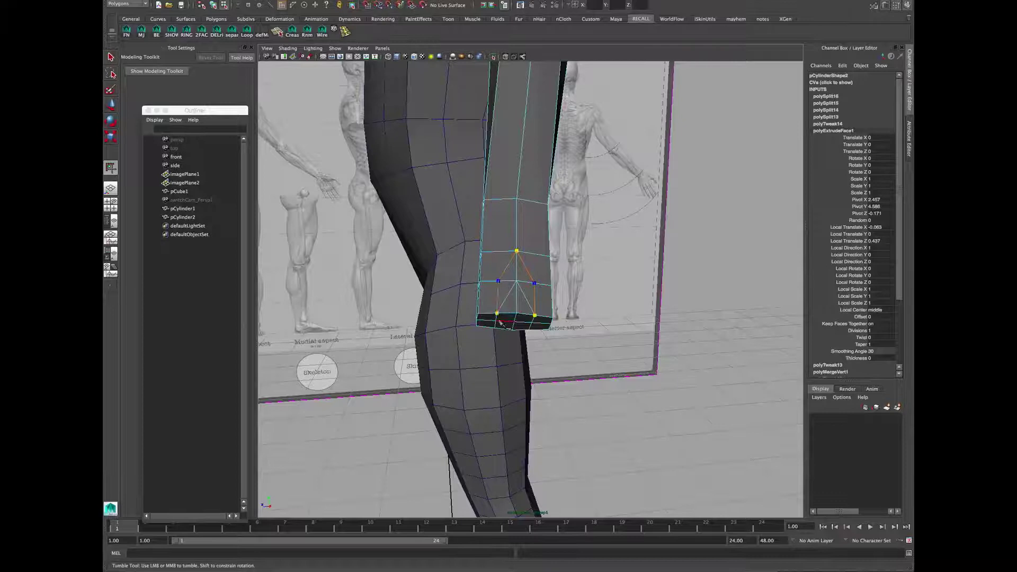
key("Return")
left_click_drag(500, 322, 519, 293, "alt")
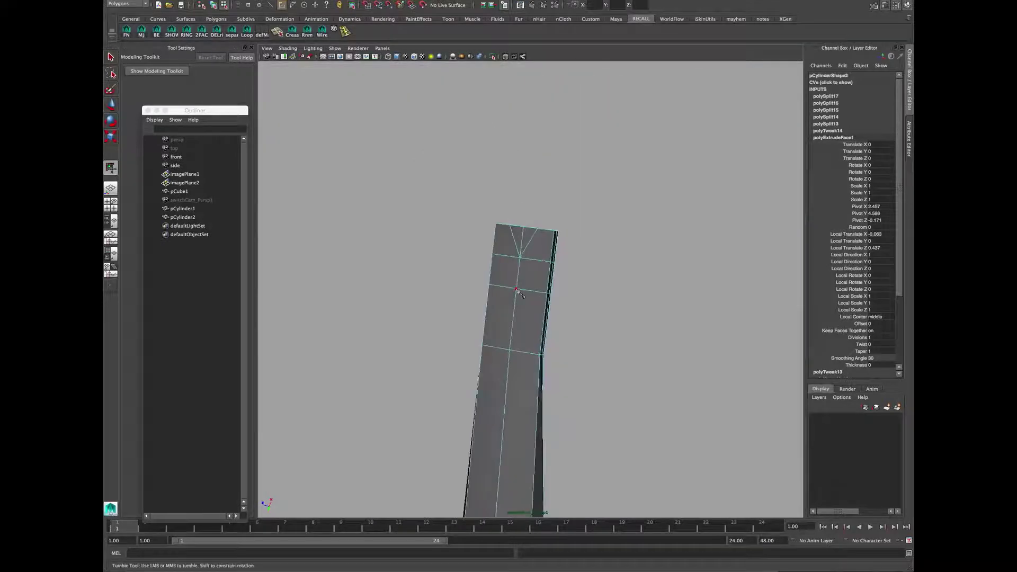
left_click(519, 258)
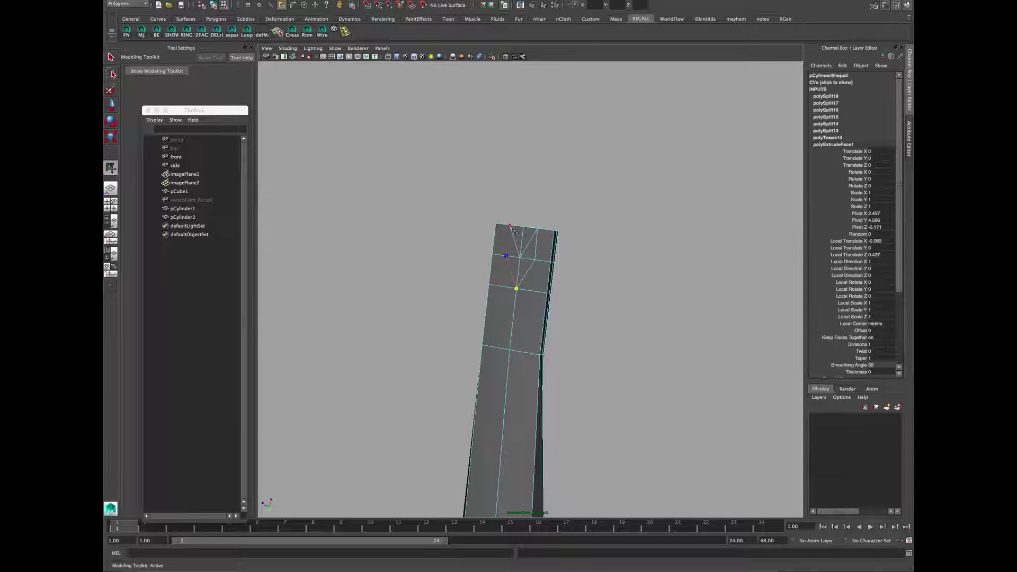
key("q")
Step: Delete the leftover inner diagonal edges near the hand's end on both broad sides
key("F10")
left_click(516, 244)
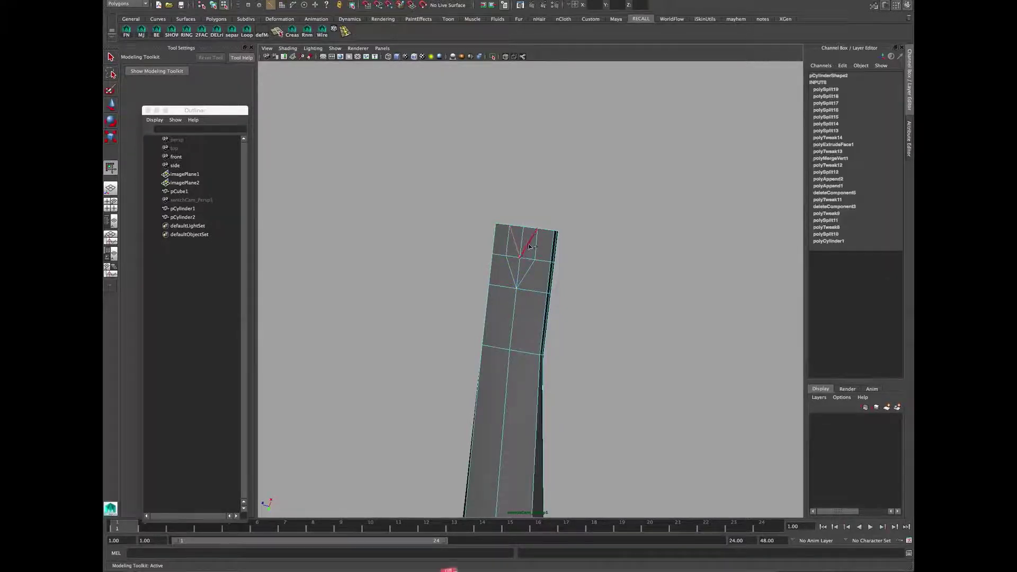
right_click_drag(532, 253, 510, 270, "shift")
left_click_drag(511, 270, 494, 288, "alt")
key("Delete")
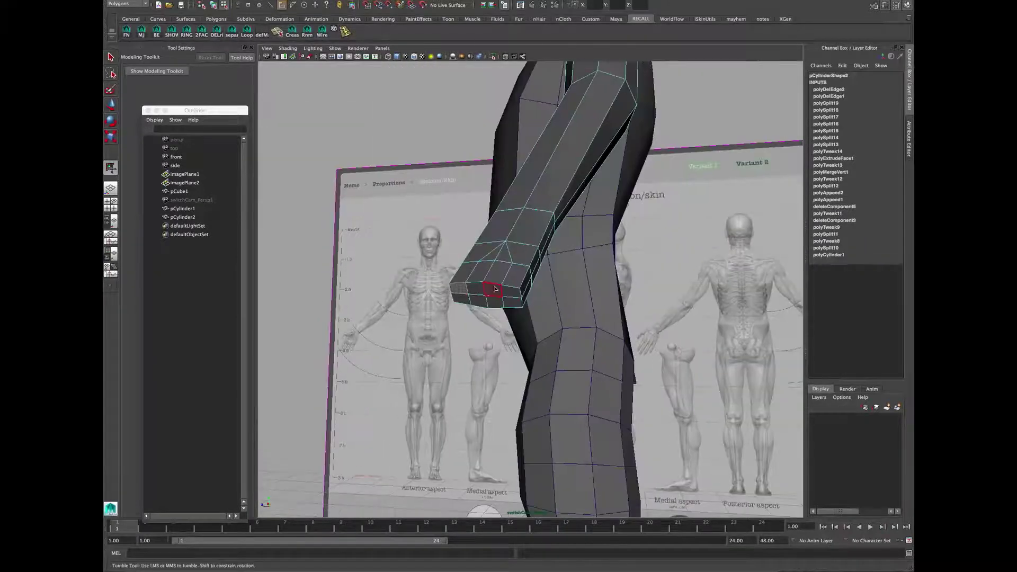
left_click_drag(443, 282, 490, 276, "alt")
right_click_drag(488, 275, 452, 284, "shift")
left_click_drag(453, 285, 483, 279, "alt")
Step: Extrude the hand's end faces with Keep Faces Together off and scale them to about 0.8 to separate the finger bases
right_click_drag(483, 280, 484, 300)
left_click_drag(524, 306, 491, 281, "alt")
right_click_drag(490, 282, 565, 251, "shift")
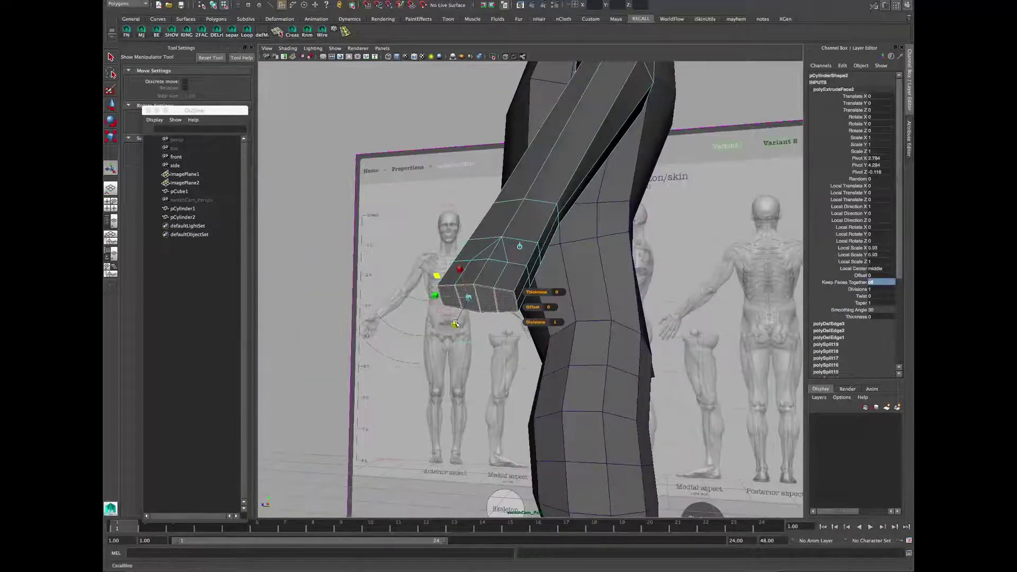
left_click_drag(469, 308, 457, 319, "alt")
left_click_drag(454, 322, 502, 386)
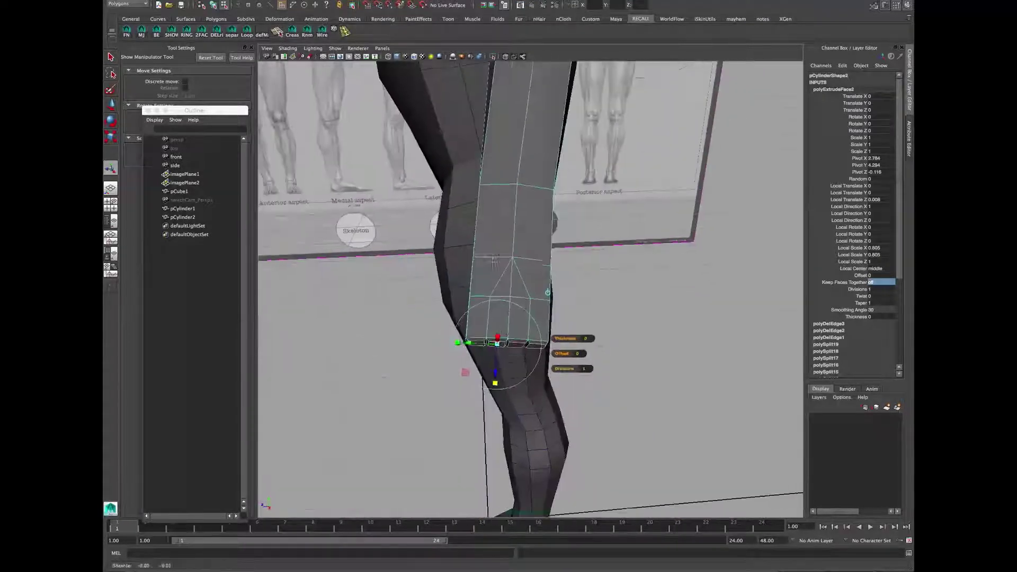
Step: Extrude the four finger bases about 0.25 units outward to form the fingers, checking their length against the front reference
middle_click_drag(502, 386, 486, 312, "alt")
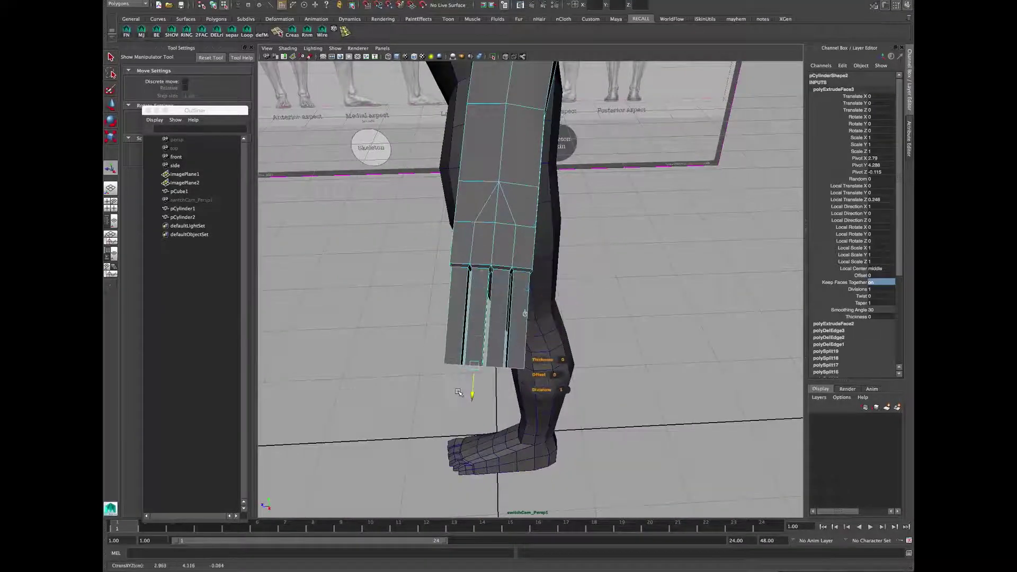
left_click_drag(460, 388, 460, 392)
left_click_drag(437, 317, 522, 275, "alt")
middle_click_drag(522, 275, 500, 283, "alt")
key("space")
key("space")
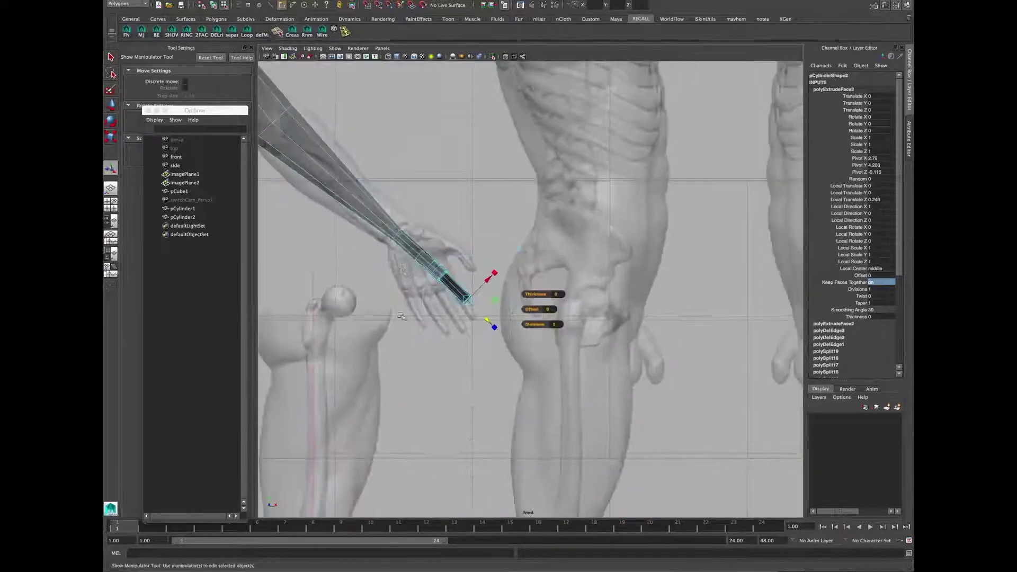
key("space")
key("space")
Step: Cut a lengthwise edge loop around each finger, splitting every fingertip face across its middle
left_click_drag(651, 233, 549, 253, "alt")
key("q")
key("F8")
right_click_drag(536, 245, 516, 247, "shift")
left_click_drag(539, 259, 562, 263, "alt")
right_click_drag(470, 249, 478, 248, "alt")
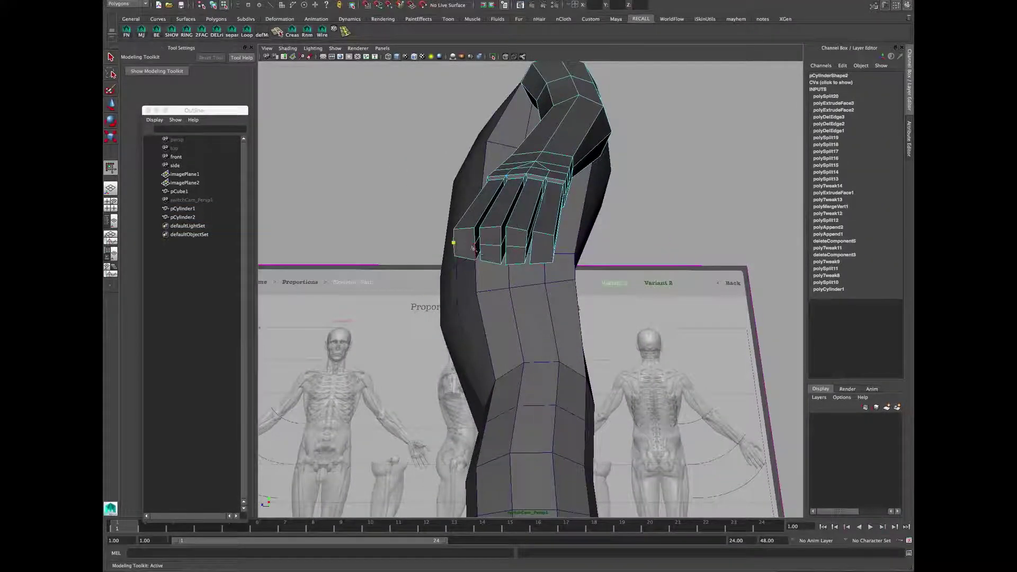
right_click(475, 258)
left_click_drag(476, 257, 508, 264, "alt")
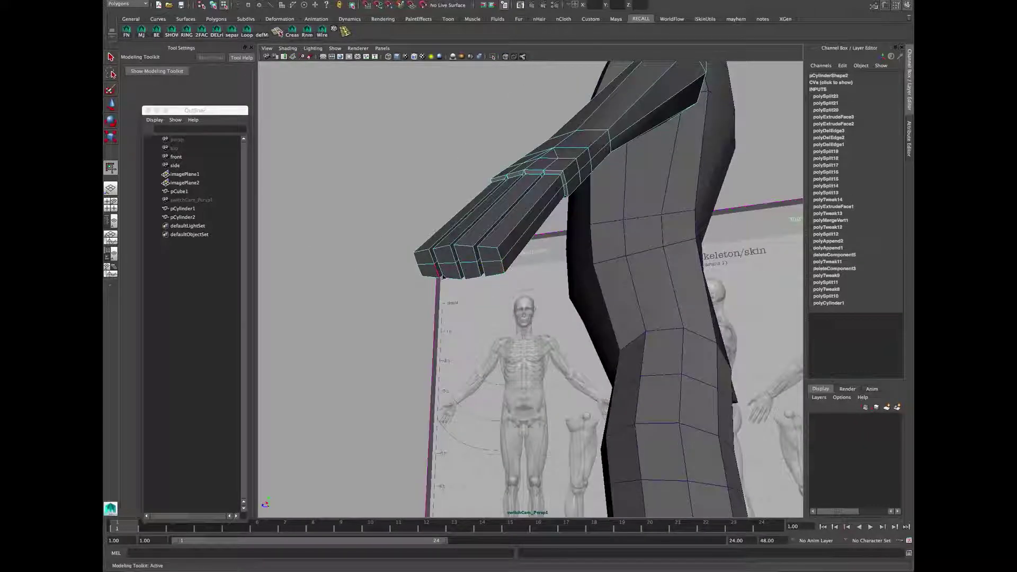
left_click_drag(445, 271, 510, 252, "alt")
Step: Insert another edge loop across the hand between the wrist and the finger bases
key("q")
left_click(511, 251)
key("w")
left_click_drag(605, 188, 483, 189, "alt")
key("F10")
right_click_drag(485, 207, 451, 212, "shift")
left_click(458, 213, "ctrl")
Step: Cut the finger division edges up to the wrist's centre vertex on one side of the hand and delete the old diagonals
left_click_drag(457, 228, 511, 263, "alt")
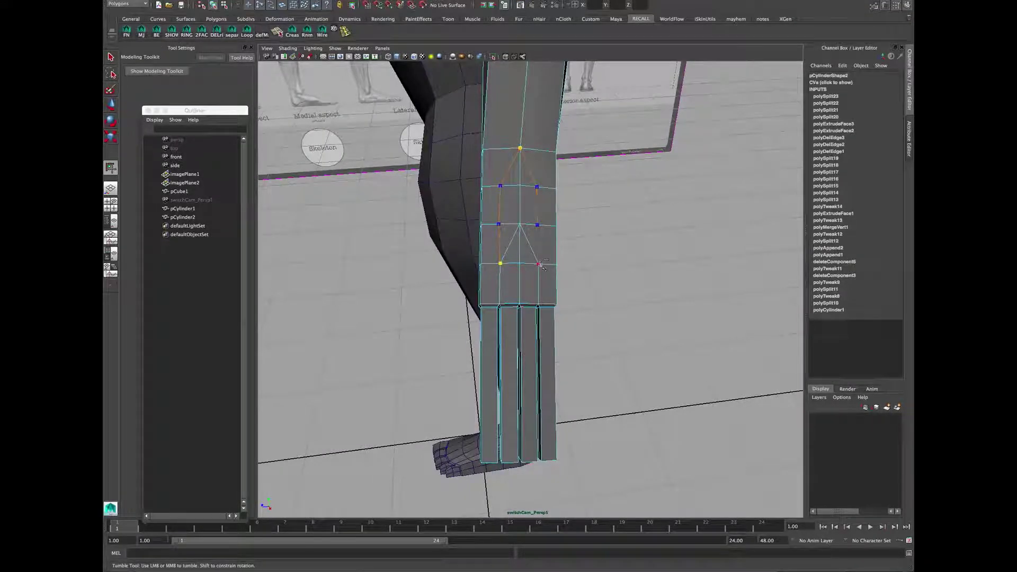
left_click(513, 233)
left_click_drag(512, 233, 540, 263, "alt")
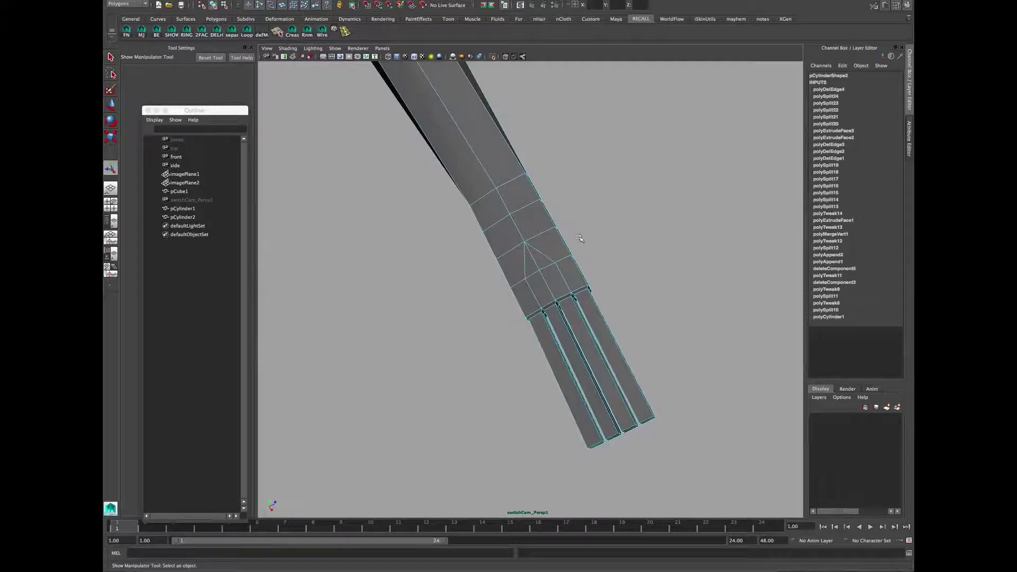
Step: Extend the finger division edges to the wrist's centre vertex on the hand's opposite side and delete the old inner diagonals
right_click_drag(531, 262, 515, 276, "shift")
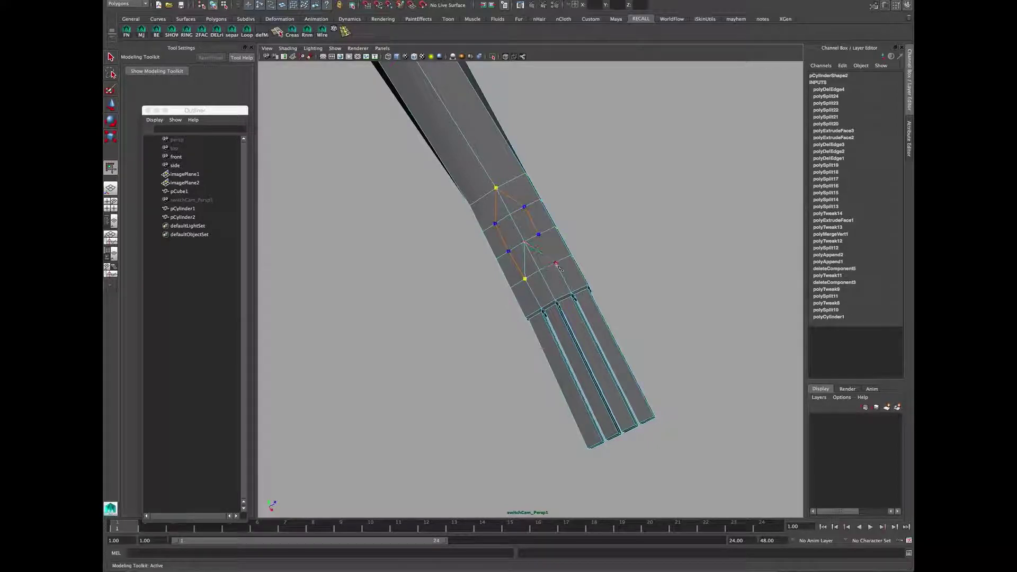
left_click_drag(513, 198, 534, 252, "alt")
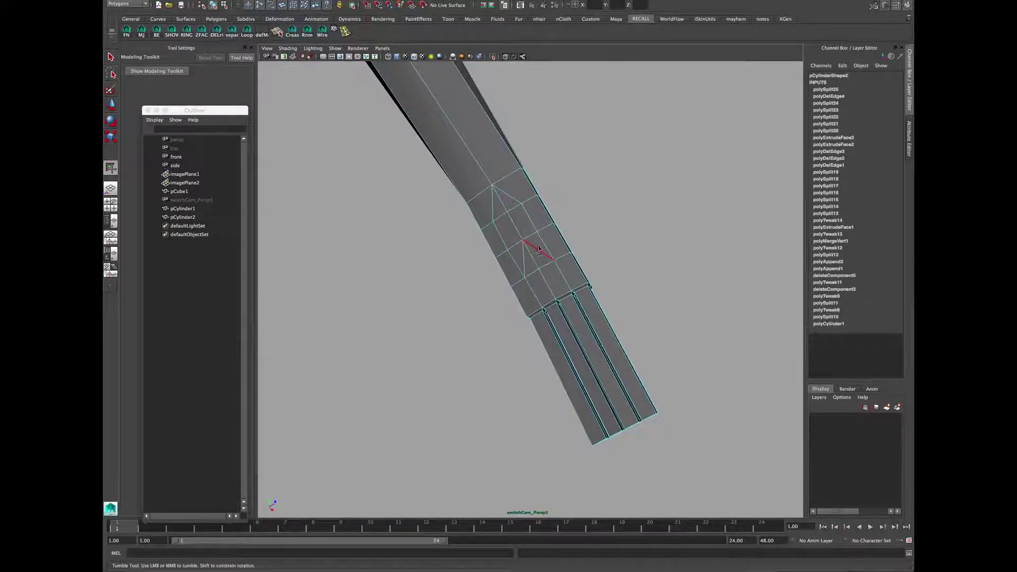
right_click_drag(518, 189, 493, 199, "shift")
left_click_drag(578, 183, 503, 193, "alt")
right_click_drag(503, 193, 483, 202, "shift")
Step: Select the palm faces on the thumb side and offset them outward with Transform Component
left_click_drag(497, 196, 487, 171, "alt")
right_click(501, 191)
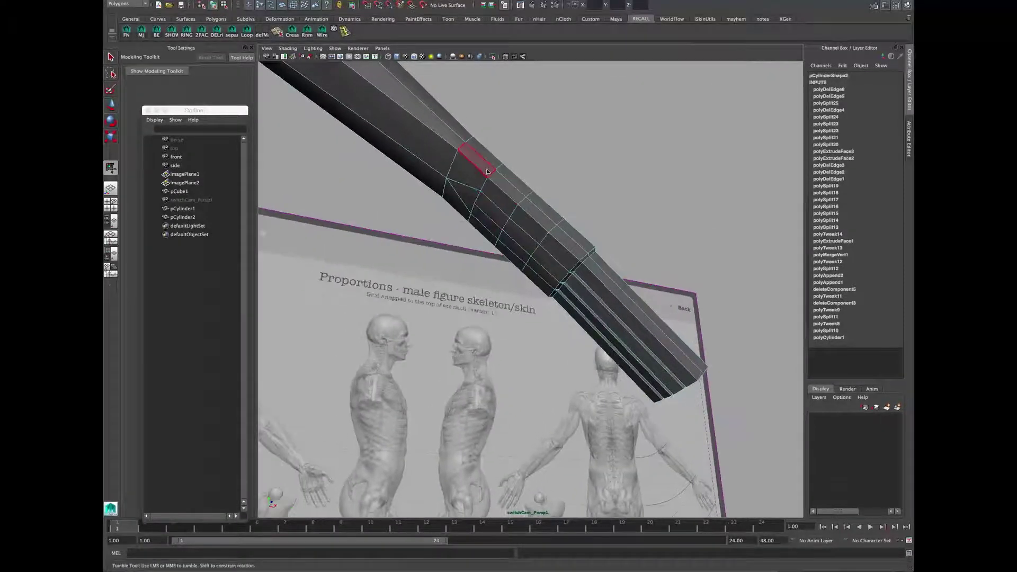
mouse_move(532, 216)
left_mouse_down("alt")
mouse_move(562, 250)
mouse_move(525, 244)
mouse_move(522, 231)
left_mouse_up("alt")
key("space")
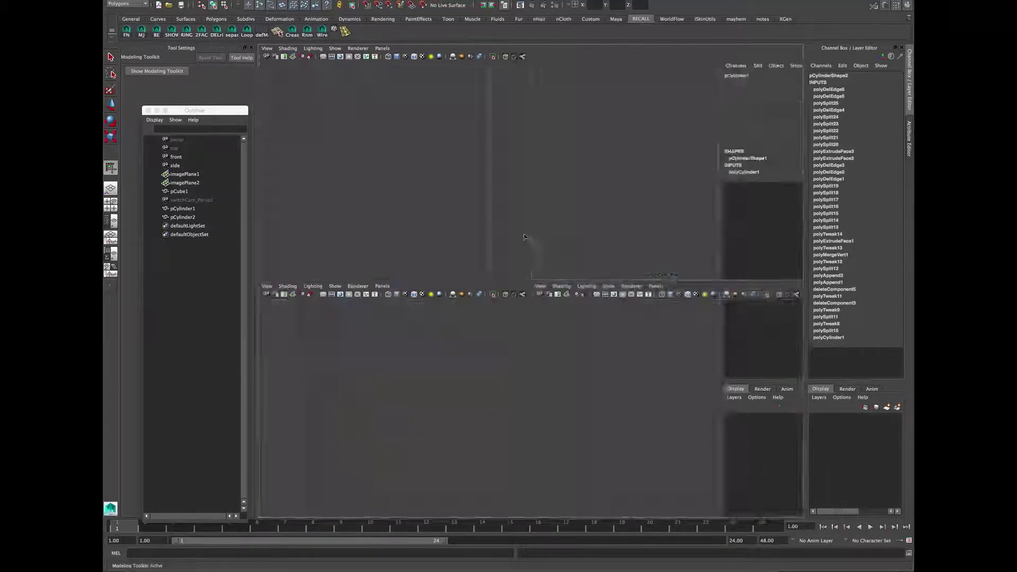
key("space")
middle_click_drag(449, 329, 438, 354, "alt")
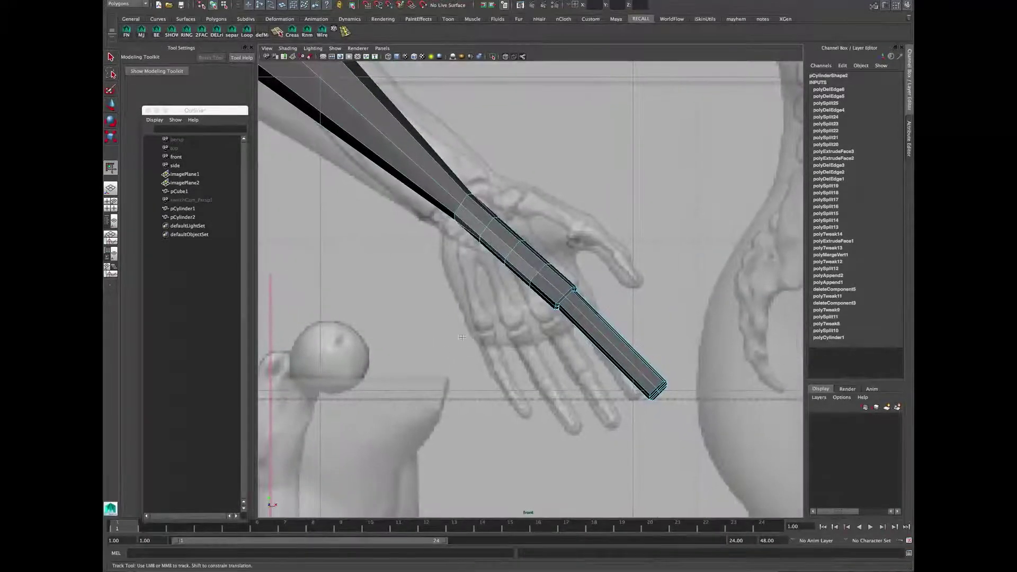
key("space")
key("space")
left_click_drag(534, 257, 552, 199, "alt")
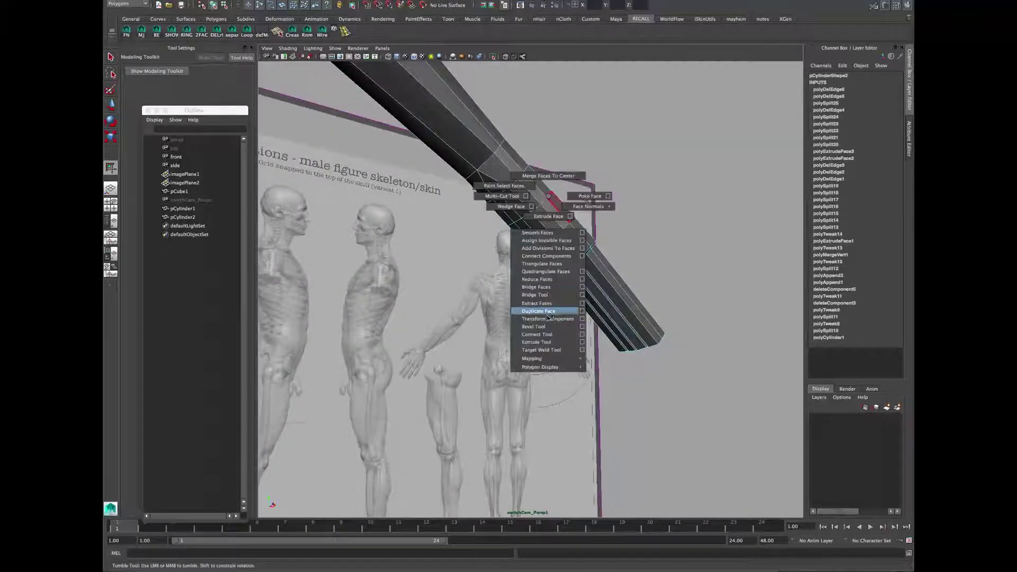
right_click_drag(550, 321, 550, 320, "shift")
left_click_drag(508, 254, 469, 208, "alt")
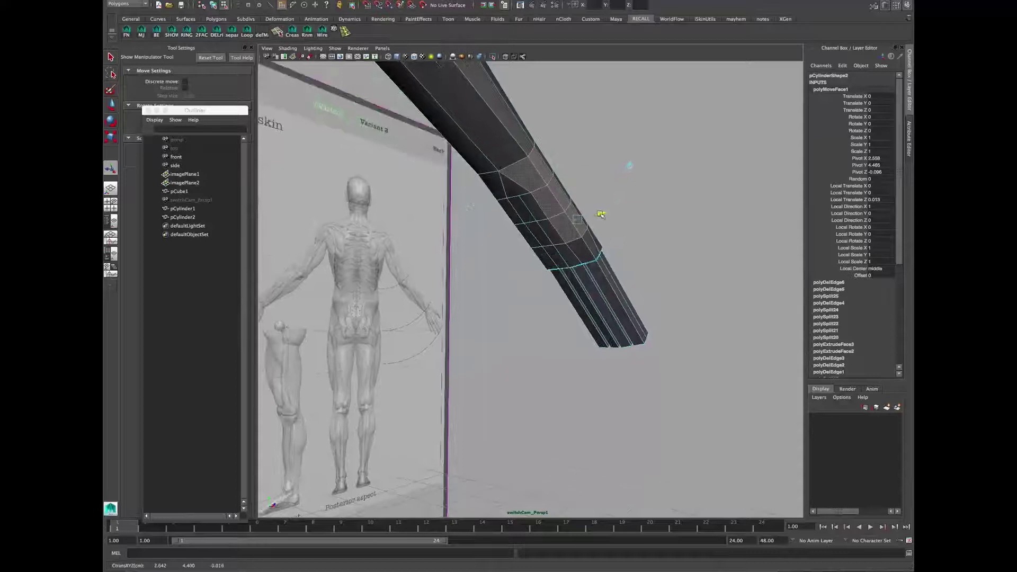
Step: Extrude the thumb-side palm faces outward to block out the base of the thumb
left_click_drag(601, 214, 530, 307, "alt")
left_click_drag(530, 306, 522, 298, "alt")
left_click_drag(524, 311, 525, 310, "ctrl")
left_click_drag(477, 259, 555, 219, "alt")
right_click_drag(555, 220, 554, 195)
left_click_drag(554, 195, 456, 326, "alt")
key("w")
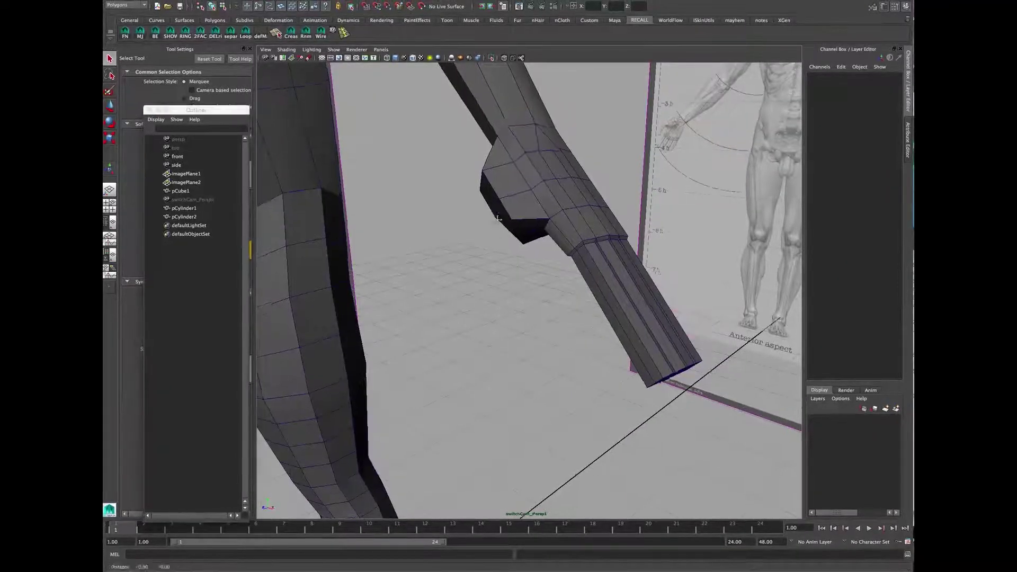
Step: Rotate and move the end faces of the thumb base to angle it toward the fingers
left_click_drag(498, 217, 497, 224, "alt")
left_click(497, 225)
right_click_drag(496, 222, 495, 242)
left_click_drag(496, 241, 512, 282, "alt")
left_click(525, 202)
key("r")
key("e")
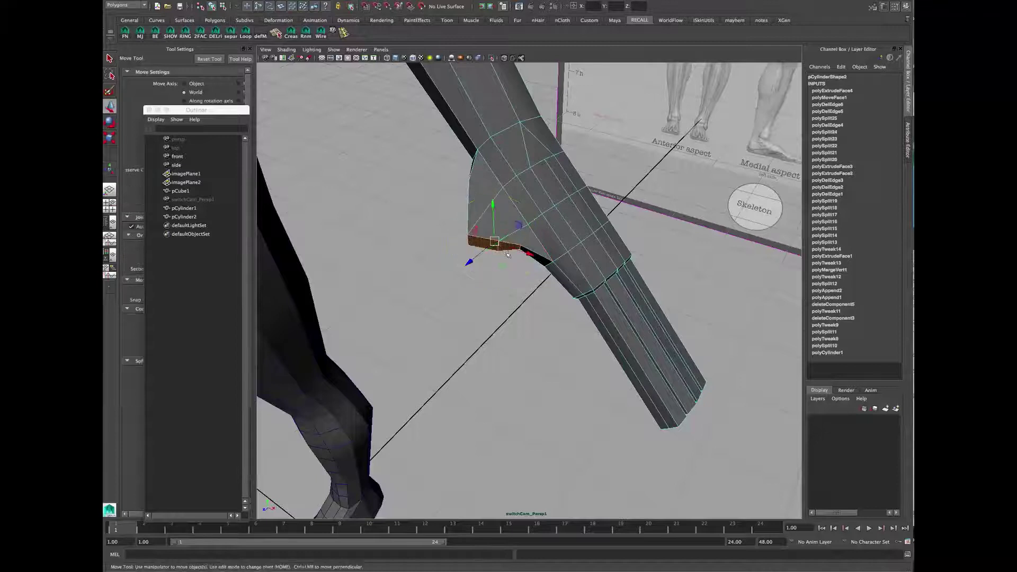
left_click_drag(503, 240, 536, 239, "alt")
key("e")
key("w")
left_click_drag(535, 239, 492, 268, "alt")
Step: Merge the neighbouring vertices where the thumb base meets the wrist side of the palm
key("q")
left_click_drag(467, 214, 494, 219, "alt")
left_click(481, 224)
key("w")
key("q")
key("F9")
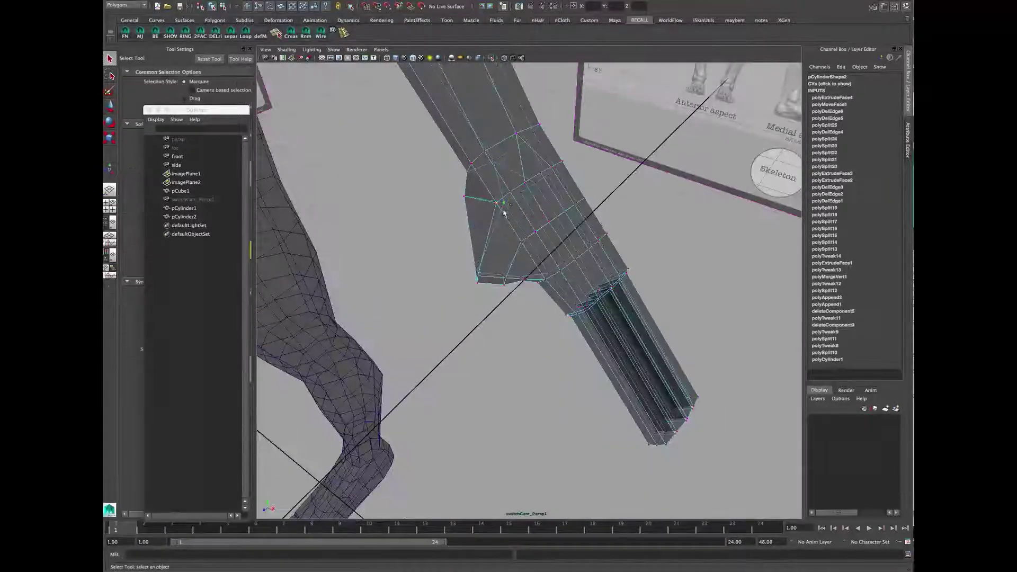
right_click(507, 170, "shift")
right_click_drag(578, 148, 578, 148, "shift")
left_click_drag(518, 186, 624, 176, "alt")
Step: Try to delete an edge where the thumb base joins the palm
key("F10")
left_click(534, 177)
key("ctrl+Delete")
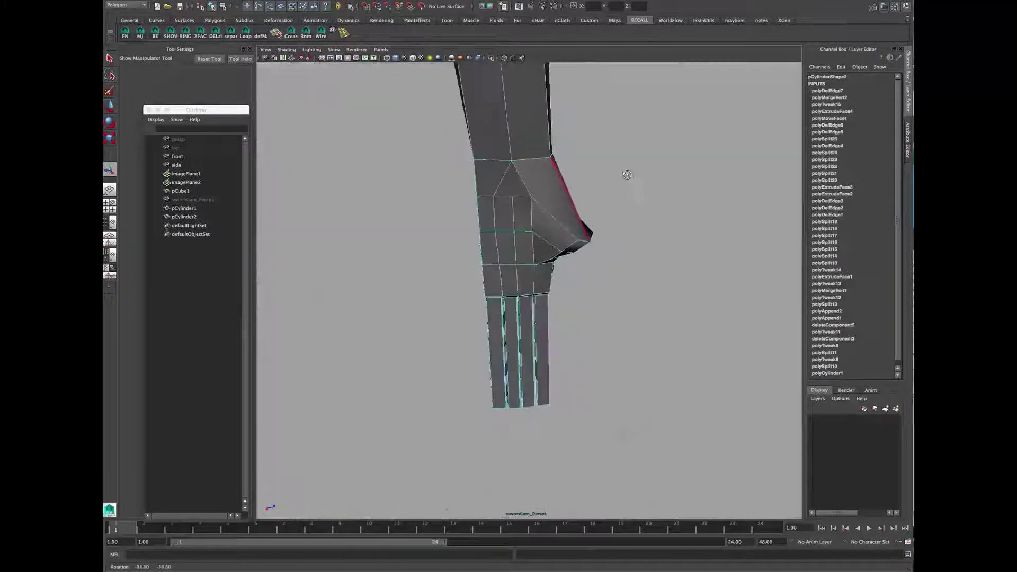
key("ctrl+z")
Step: Reposition individual vertices around the thumb base to refine its shape
left_click_drag(575, 206, 499, 218, "alt")
right_click_drag(497, 216, 464, 212)
left_click_drag(477, 216, 588, 206, "alt")
left_click(472, 206)
key("w")
key("q")
left_click(461, 236)
left_click(516, 195)
left_click(599, 256)
Step: Extrude the end faces of the thumb base and move and rotate them alongside the fingers to form the thumb
left_click_drag(599, 256, 506, 239, "alt")
right_click_drag(507, 238, 506, 257)
left_click(494, 238)
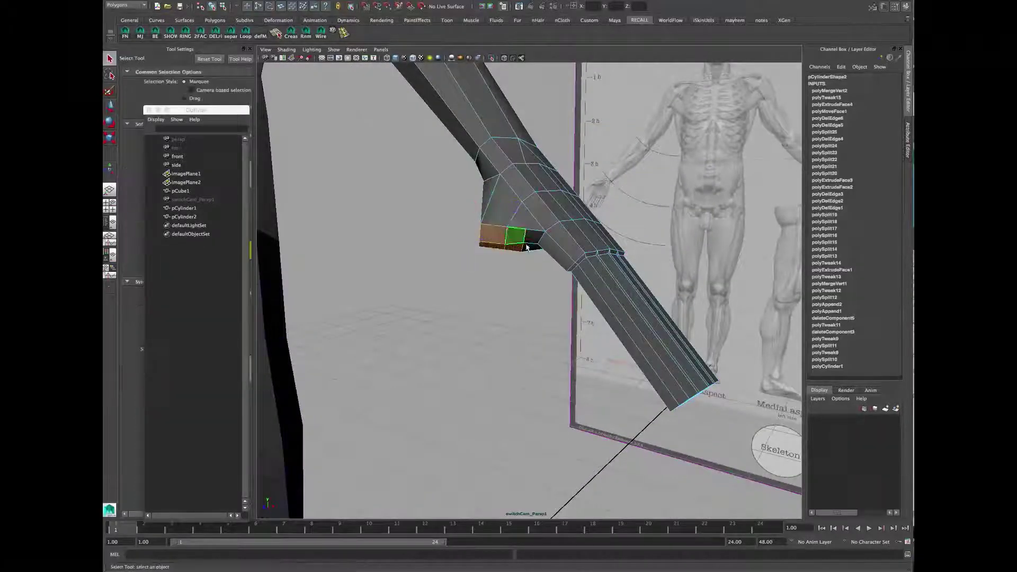
left_click_drag(526, 248, 504, 242, "alt")
right_click_drag(501, 244, 487, 255, "shift")
left_click_drag(487, 255, 481, 305, "alt")
left_click_drag(487, 275, 487, 277)
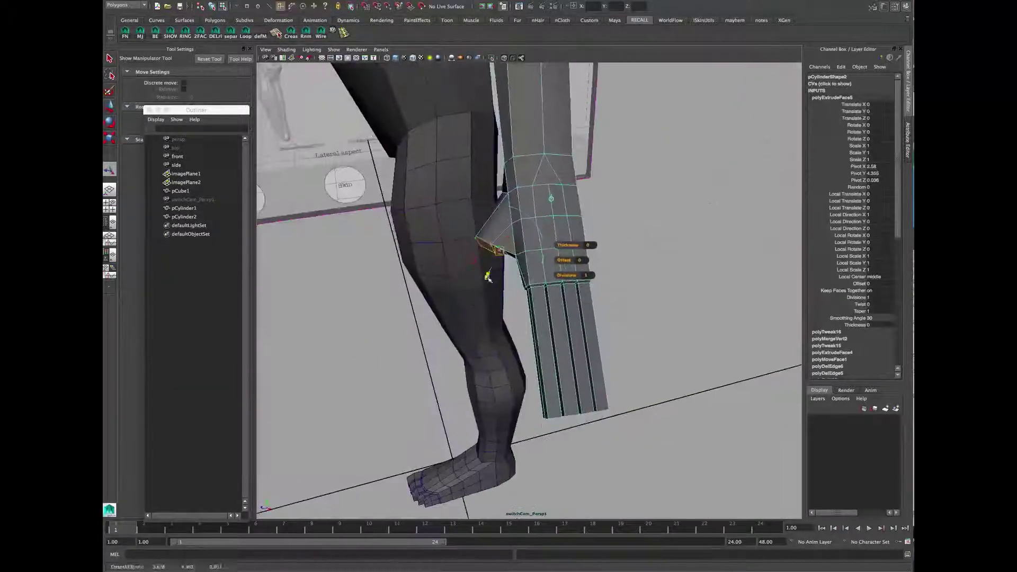
key("e")
left_click_drag(503, 261, 555, 295, "alt")
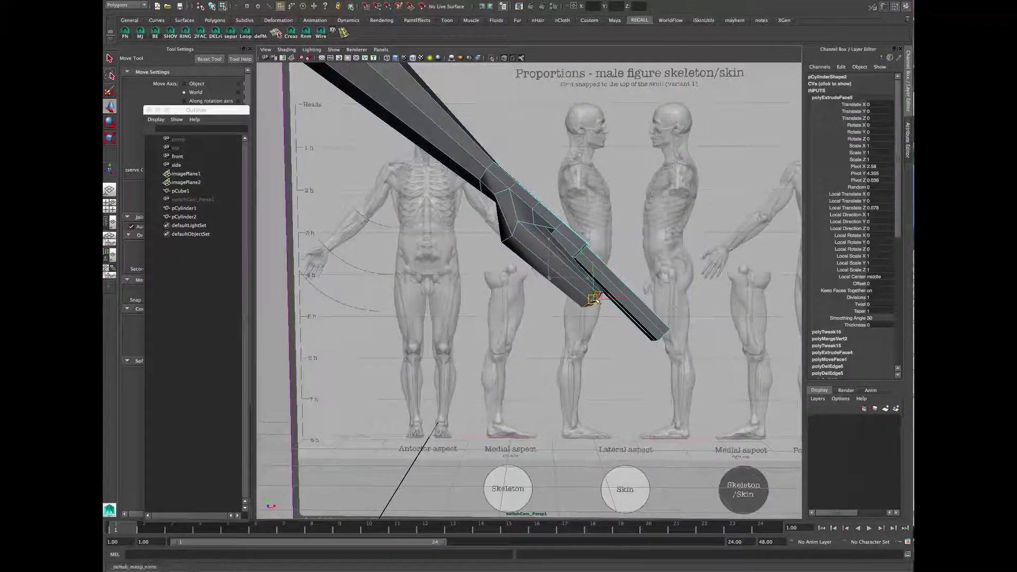
Step: Reposition the vertices where the thumb joins the palm to refine the webbing beside the index finger
left_click_drag(609, 259, 468, 250, "alt")
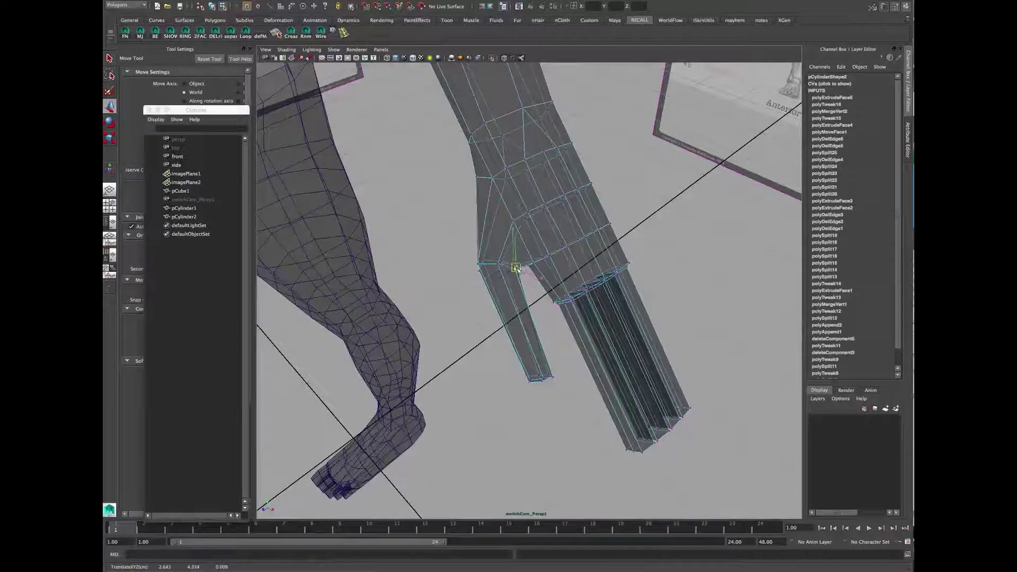
left_click_drag(517, 267, 506, 259, "alt")
right_click_drag(506, 259, 518, 276, "alt")
mouse_move(532, 297)
left_mouse_down("alt")
mouse_move(505, 332)
mouse_move(546, 294)
left_mouse_up("alt")
right_click_drag(486, 276, 509, 278, "alt")
mouse_move(509, 278)
left_mouse_down("alt")
mouse_move(495, 272)
mouse_move(457, 296)
left_mouse_up("alt")
key("alt+x")
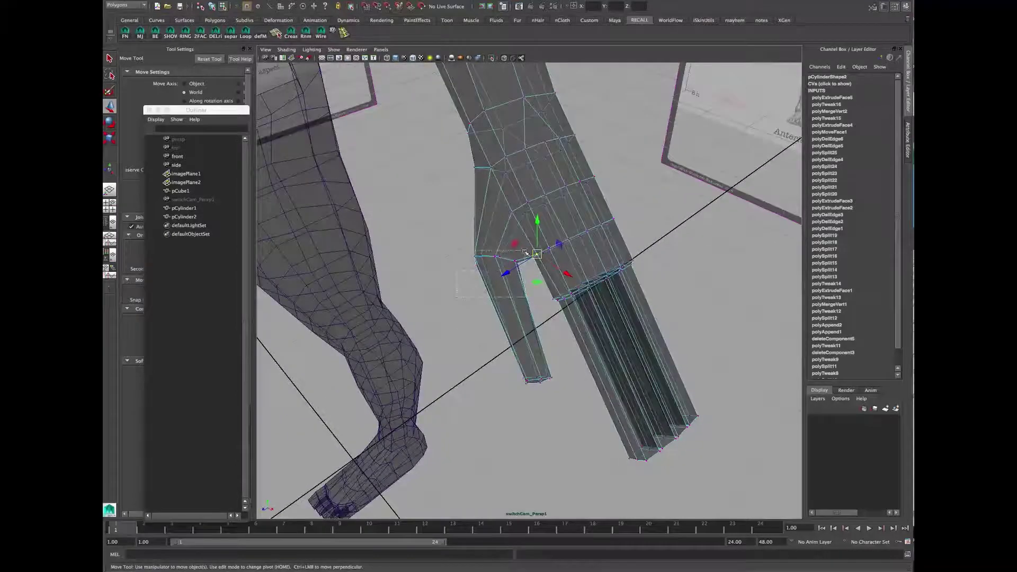
key("alt+x")
Step: Insert an edge loop across the thumb and even out its shape with Average Vertices
left_click_drag(525, 251, 521, 298, "alt")
left_click_drag(503, 257, 593, 197, "alt")
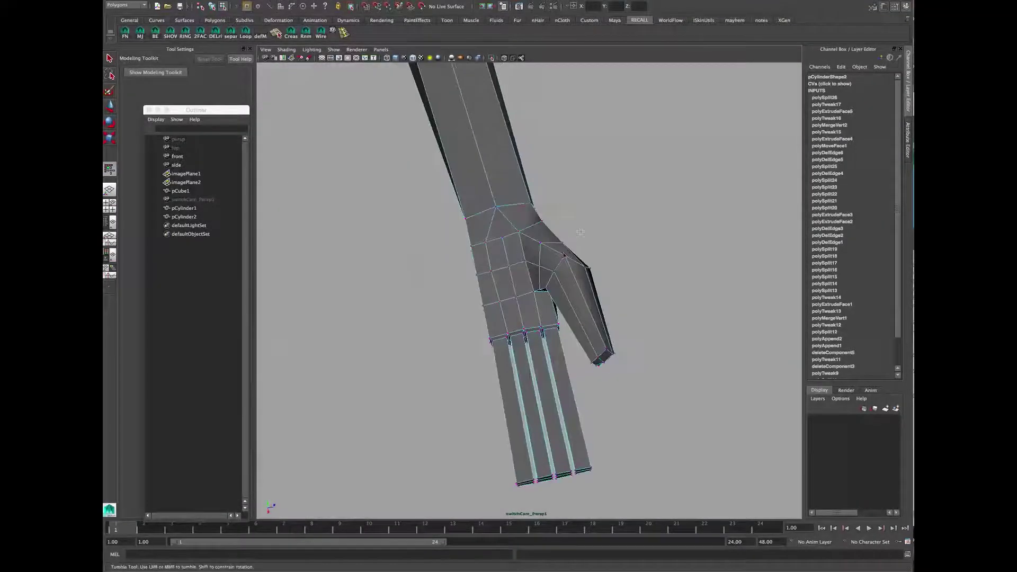
mouse_move(569, 252)
left_mouse_down("alt")
mouse_move(545, 287)
mouse_move(514, 273)
left_mouse_up("alt")
left_click_drag(565, 251, 485, 301, "alt")
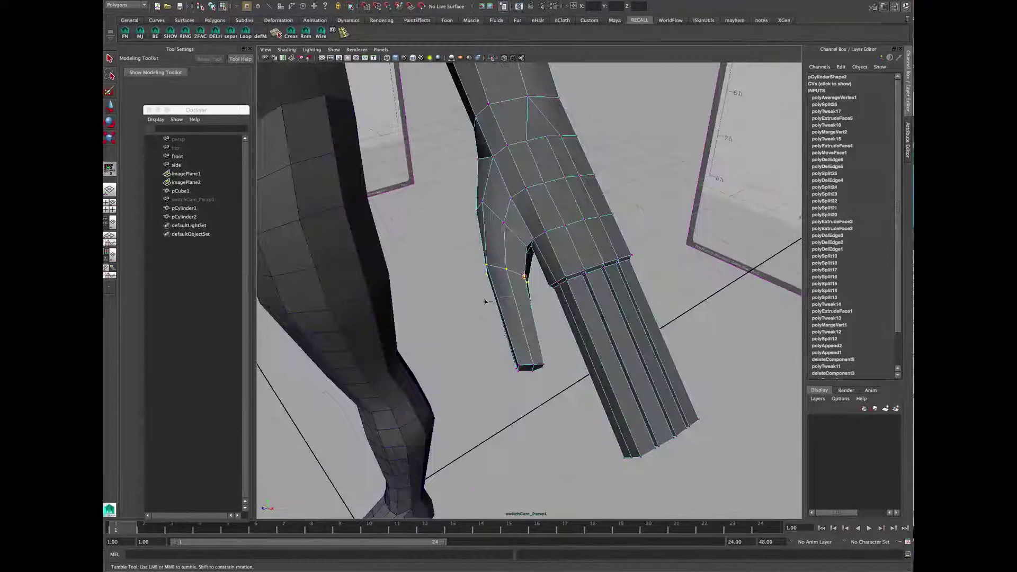
Step: Insert further edge loops toward the thumb tip and smooth the thumb with repeated Average Vertices operations
mouse_move(527, 340)
left_mouse_down("alt")
mouse_move(593, 323)
mouse_move(540, 316)
mouse_move(532, 277)
left_mouse_up("alt")
left_click(531, 340)
key("alt+x")
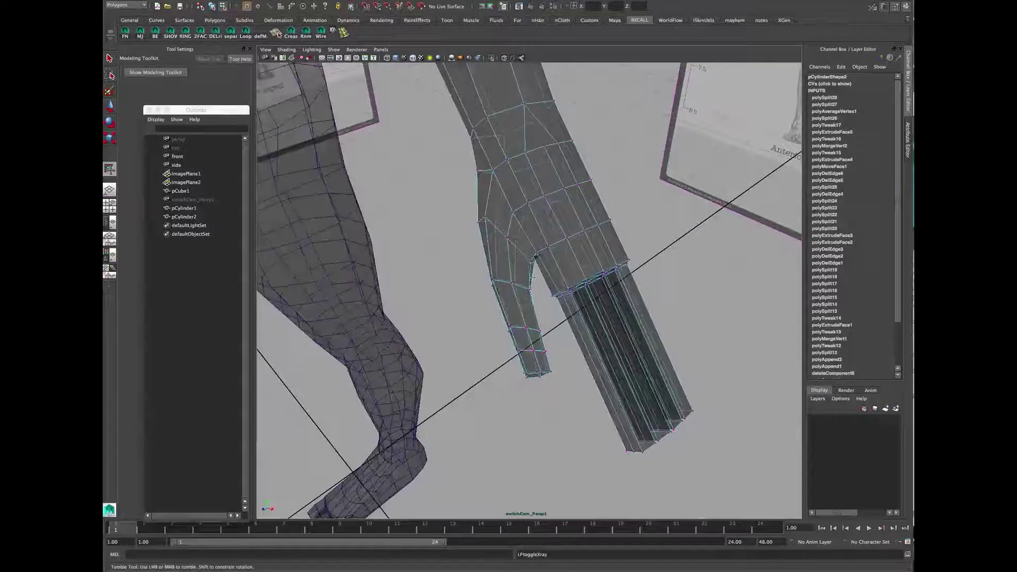
right_click(517, 307, "shift")
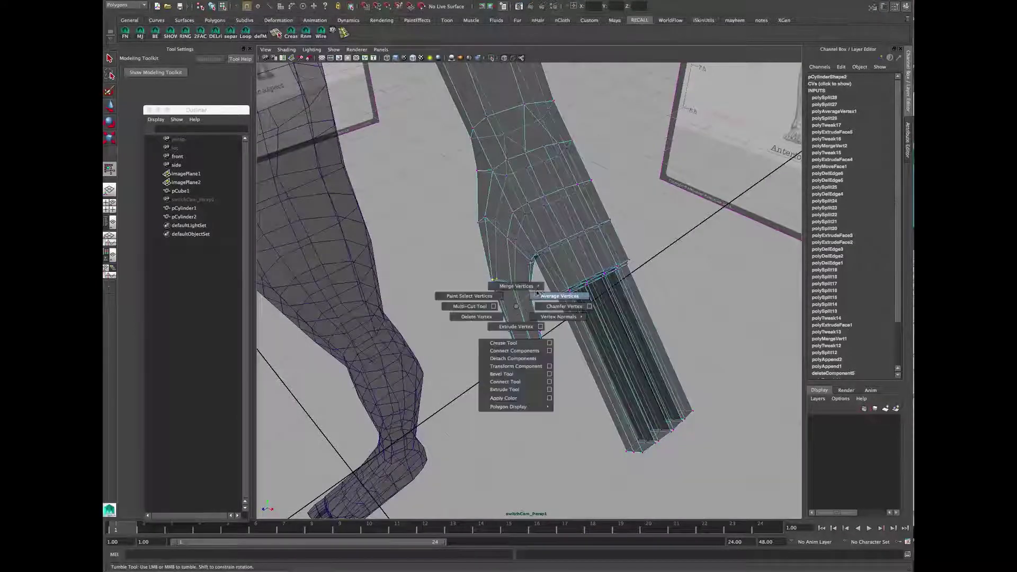
left_click(570, 291)
mouse_move(526, 316)
left_mouse_down("alt")
mouse_move(524, 303)
mouse_move(544, 308)
mouse_move(496, 333)
mouse_move(526, 341)
mouse_move(554, 332)
mouse_move(545, 324)
mouse_move(528, 377)
mouse_move(535, 316)
mouse_move(493, 339)
mouse_move(534, 333)
left_mouse_up("alt")
key("g")
key("g")
key("g")
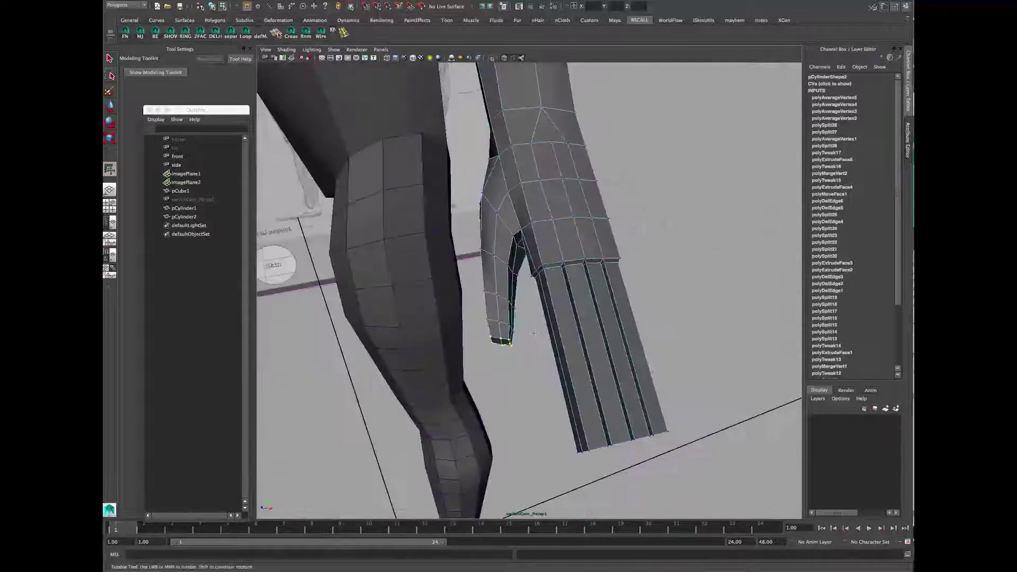
Step: Insert edge loops across the index finger with the Multi-Cut tool, concentrating on the joint areas
left_click_drag(512, 239, 551, 296, "alt")
right_click_drag(552, 296, 514, 298, "shift")
key("Return")
middle_click(539, 349, "ctrl")
middle_click(521, 273, "ctrl")
left_click(548, 375, "ctrl")
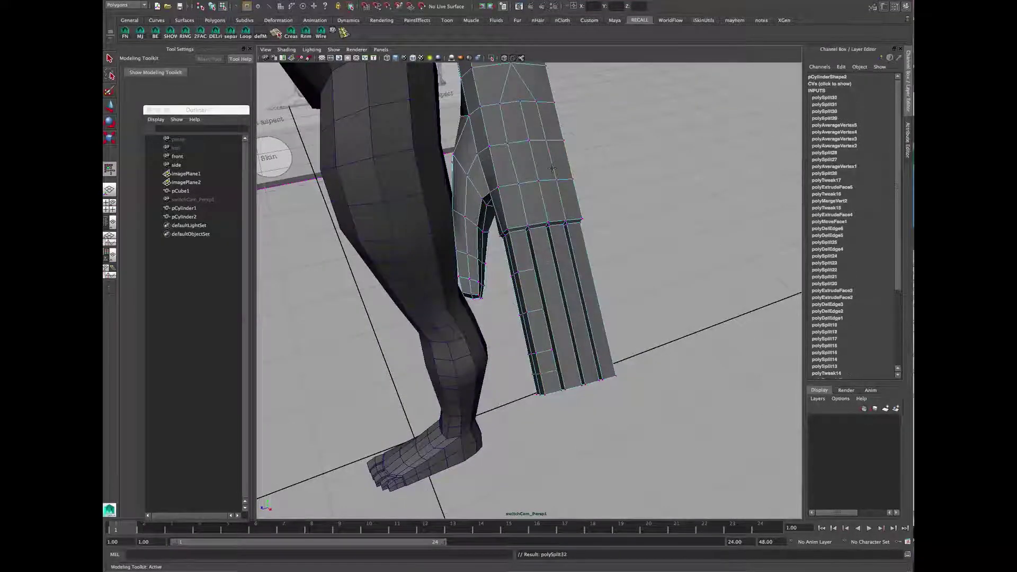
Step: Insert matching edge loops across the middle, ring and little fingers with the Multi-Cut tool
left_click(568, 318, "ctrl")
middle_click(578, 345, "ctrl")
middle_click(581, 364, "ctrl")
middle_click(558, 268, "ctrl")
middle_click(557, 300, "ctrl")
left_click(575, 355, "ctrl")
left_click(572, 364, "ctrl")
middle_click(551, 267, "ctrl")
middle_click(596, 295, "ctrl")
middle_click(589, 263, "ctrl")
middle_click(606, 334, "ctrl")
left_click(610, 353, "ctrl")
left_click_drag(610, 354, 572, 350, "alt")
Step: Select the whole arm object and delete its construction history
key("w")
left_click_drag(511, 210, 584, 308, "alt")
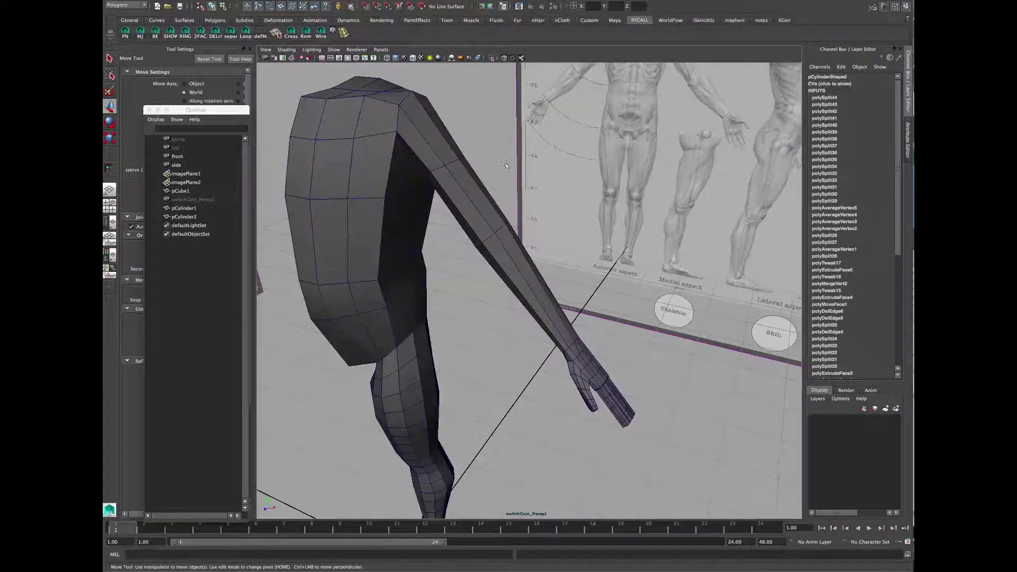
left_click(509, 274)
left_click_drag(509, 275, 529, 285, "alt")
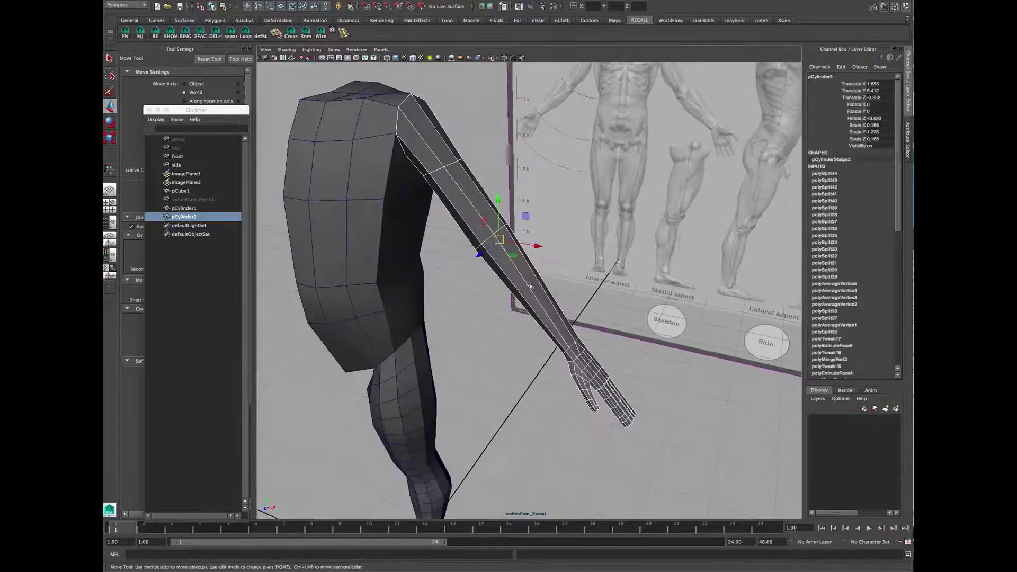
key("space")
left_click_drag(452, 187, 540, 293)
left_click(551, 285)
Step: Insert an edge loop around the middle of the forearm and move its vertices to match the front reference
right_click_drag(540, 293, 493, 293, "shift")
left_click(518, 272, "ctrl")
left_click_drag(545, 306, 556, 318, "alt")
key("space")
key("space")
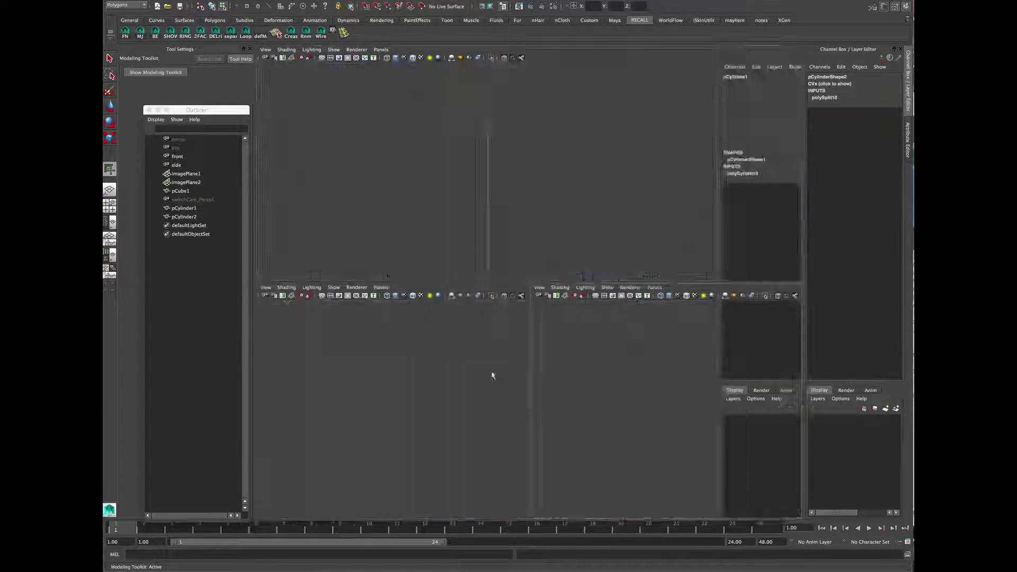
middle_click_drag(455, 275, 556, 369, "alt")
right_click_drag(556, 369, 529, 318, "alt")
middle_click_drag(530, 296, 539, 318, "alt")
right_click_drag(539, 318, 551, 318, "alt")
right_click_drag(540, 285, 503, 286)
left_click_drag(528, 249, 477, 313)
middle_click_drag(479, 325, 546, 317)
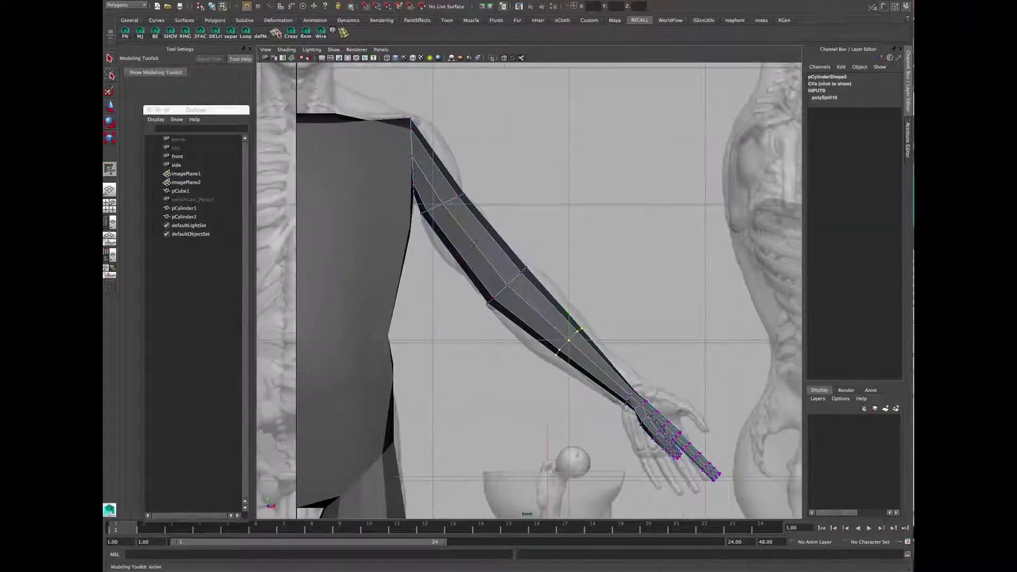
Step: Insert evenly spaced edge loops along the upper arm, elbow and forearm down to the wrist
left_click(463, 266, "ctrl")
left_click(535, 316, "ctrl")
left_click(595, 376, "ctrl")
left_click(612, 384, "ctrl")
left_click(554, 326, "ctrl")
left_click(513, 297, "ctrl")
left_click(490, 265, "ctrl")
left_click(457, 224, "ctrl")
left_click(426, 177, "ctrl")
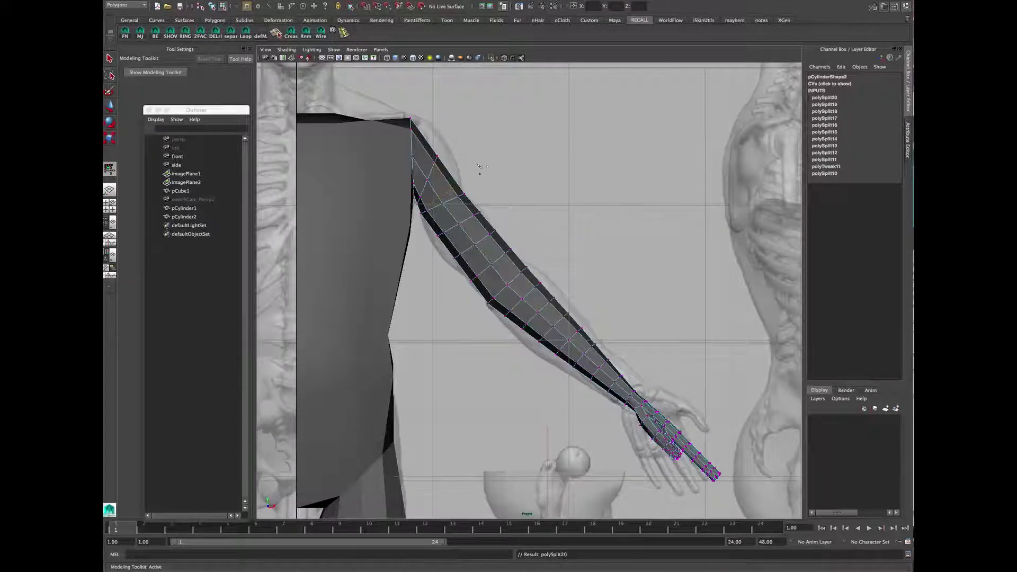
Step: Undo the last edge loop near the shoulder and insert new edge loops across the top of the upper arm
key("ctrl+z")
left_click(438, 184, "ctrl")
left_click(427, 163, "ctrl")
Step: Select the edge loop below the shoulder and transform it to round the shoulder along the front reference
scroll(438, 185, "up", 3)
middle_click_drag(481, 223, 543, 180, "alt")
double_click(477, 226)
key("r")
key("e")
key("w")
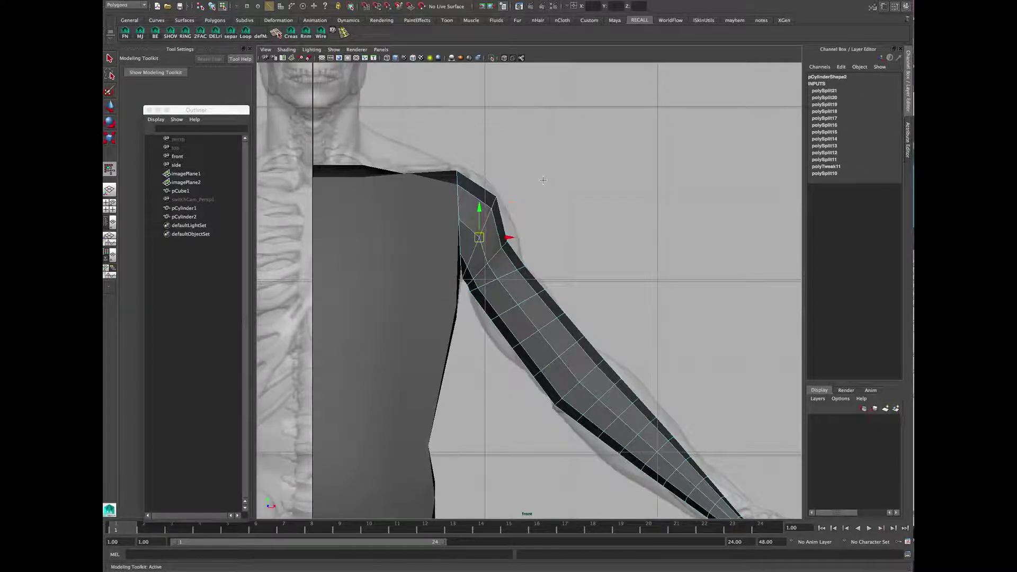
Step: Adjust the next loops down the upper arm in X-ray display to follow the deltoid outline of the reference
key("F9")
key("alt+x")
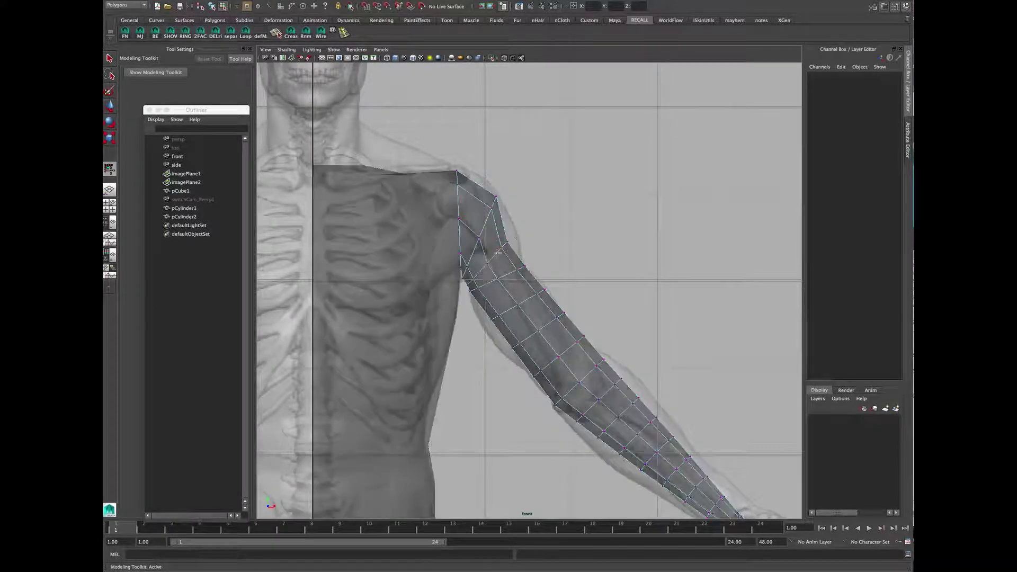
left_click_drag(493, 229, 533, 256)
middle_click_drag(543, 253, 550, 246)
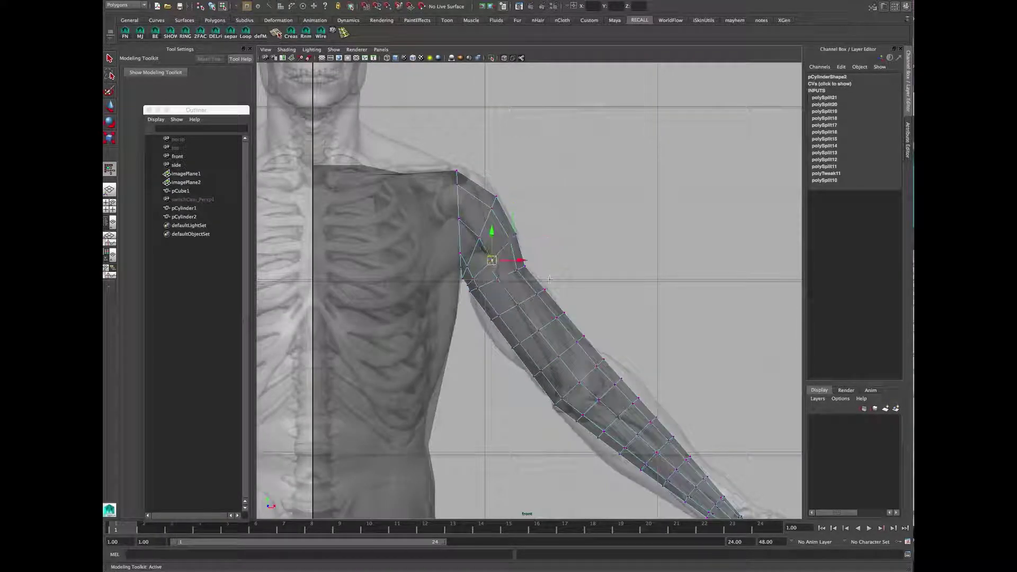
key("F10")
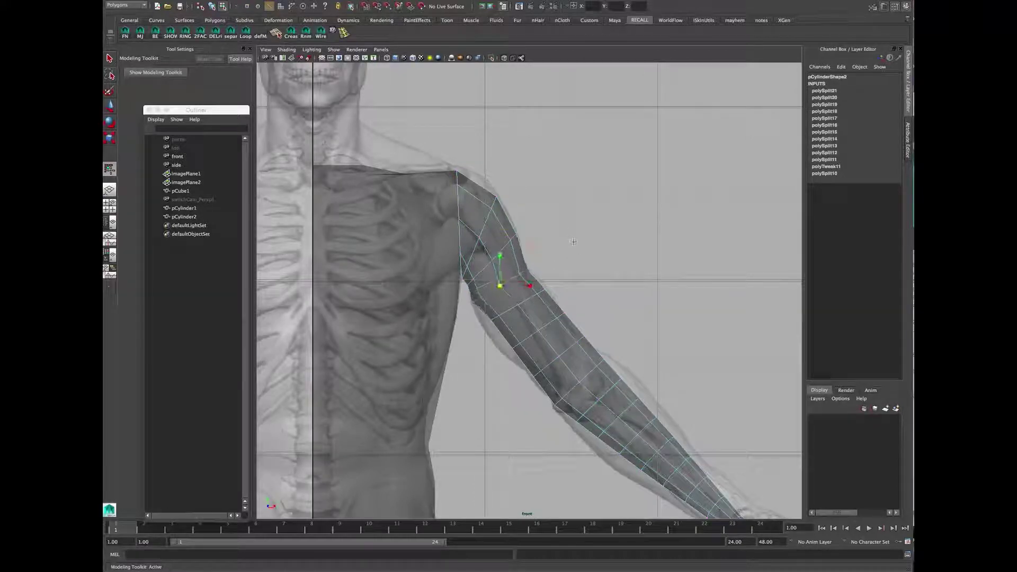
scroll(574, 254, "down", 5)
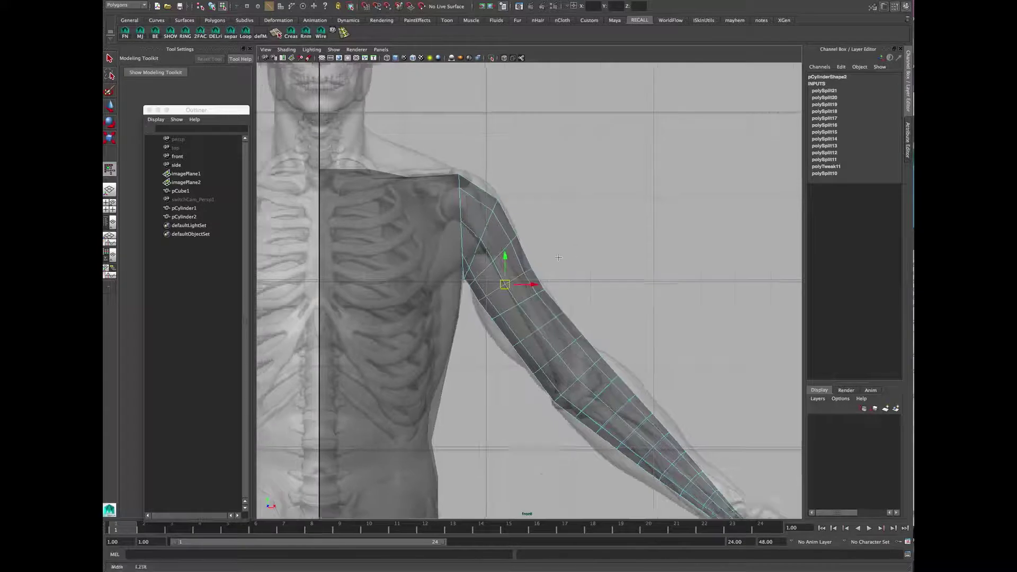
Step: Return to object mode in the perspective view, deselect the arm and save the scene
key("space")
key("space")
left_click_drag(656, 204, 577, 228, "alt")
key("F8")
left_click(577, 212)
key("w")
middle_click_drag(538, 191, 548, 302, "alt")
left_click_drag(548, 301, 405, 160, "alt")
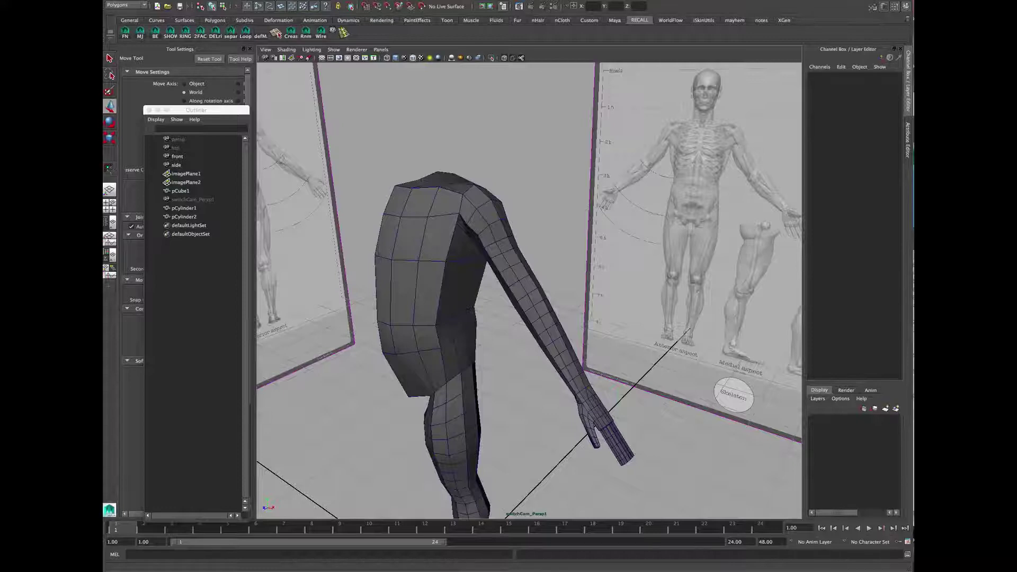
left_click_drag(474, 182, 474, 225, "alt")
key("ctrl+s")
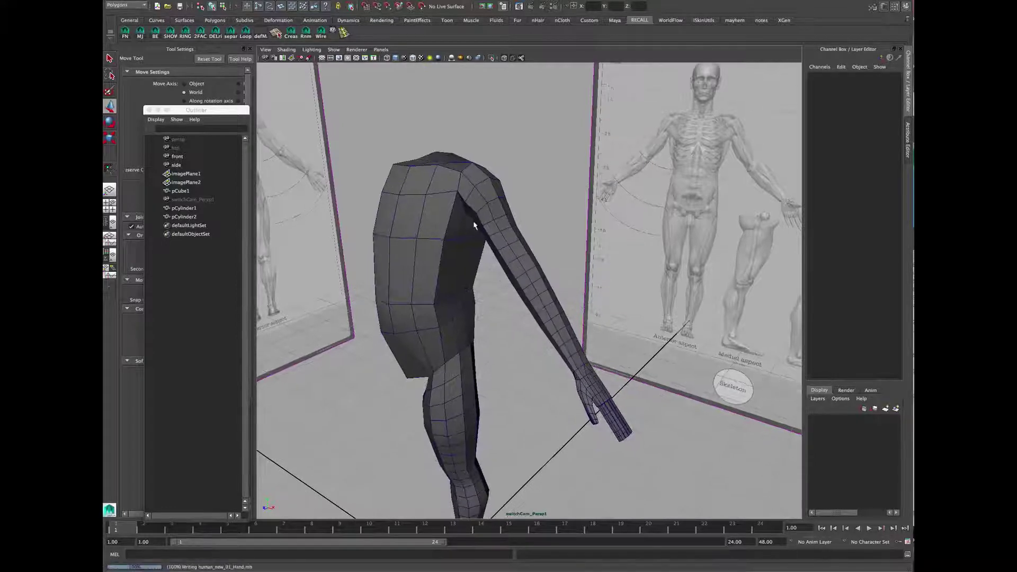
Step: Select the top vertices of the torso near the neck and move and scale them to fit the side reference
left_click_drag(432, 149, 485, 249, "alt")
left_click(449, 207)
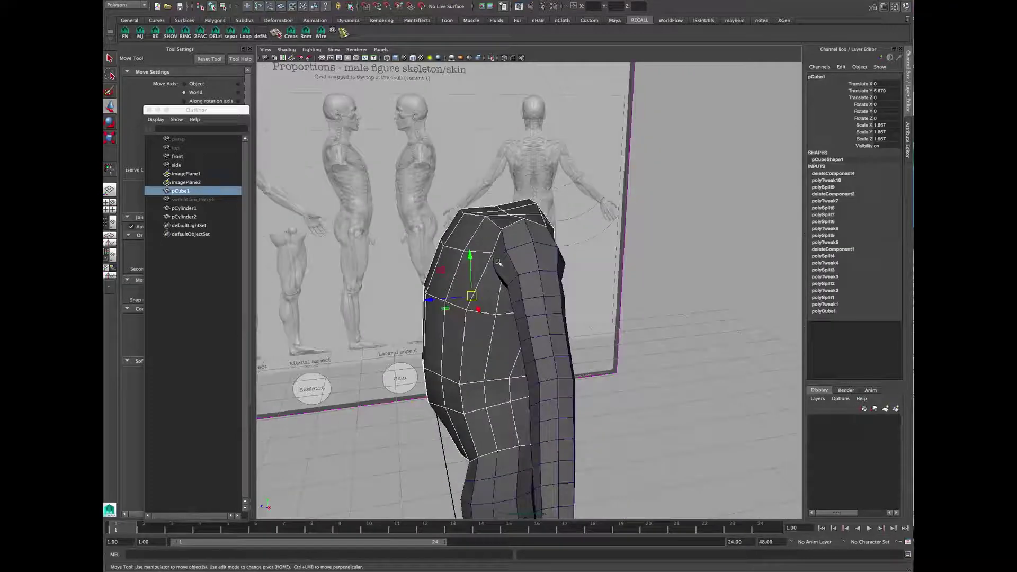
key("space")
middle_click_drag(410, 410, 443, 399, "alt")
right_click_drag(442, 399, 468, 391, "alt")
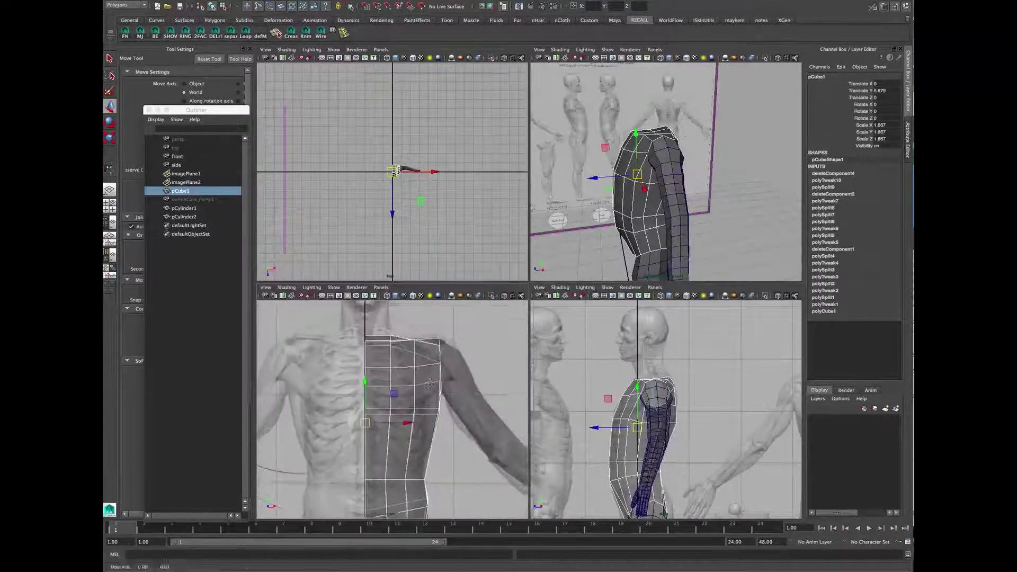
middle_click_drag(413, 360, 414, 371, "alt")
right_click_drag(397, 355, 371, 350)
left_click_drag(422, 358, 424, 360)
right_click_drag(651, 408, 683, 413, "alt")
left_click_drag(643, 319, 642, 314)
key("r")
left_click_drag(602, 352, 607, 352)
Step: Lower the front vertex on top of the torso between neck and shoulder in the side view
left_click_drag(407, 332, 430, 356)
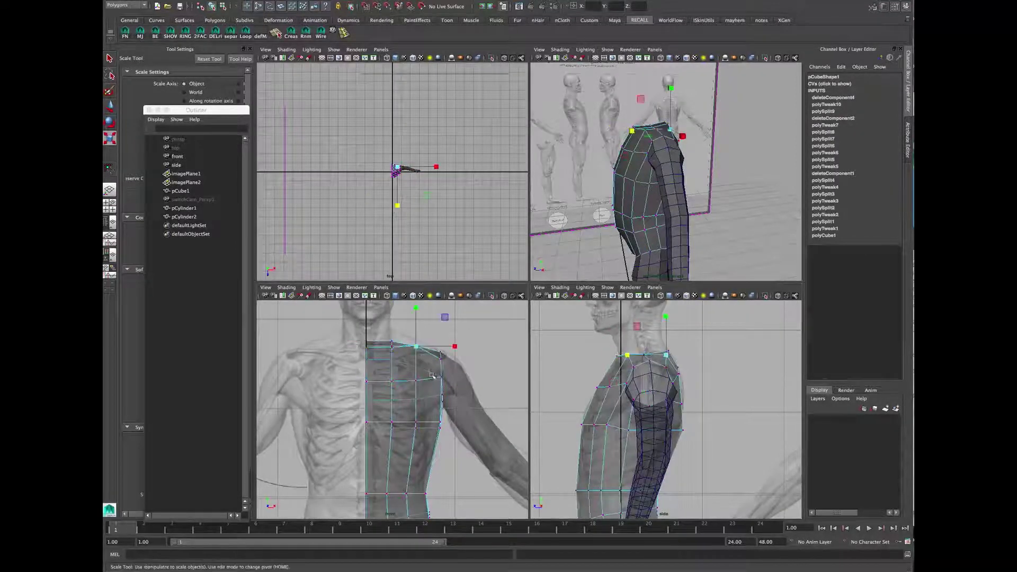
key("q")
left_click(627, 354)
key("w")
left_click_drag(628, 354, 626, 362)
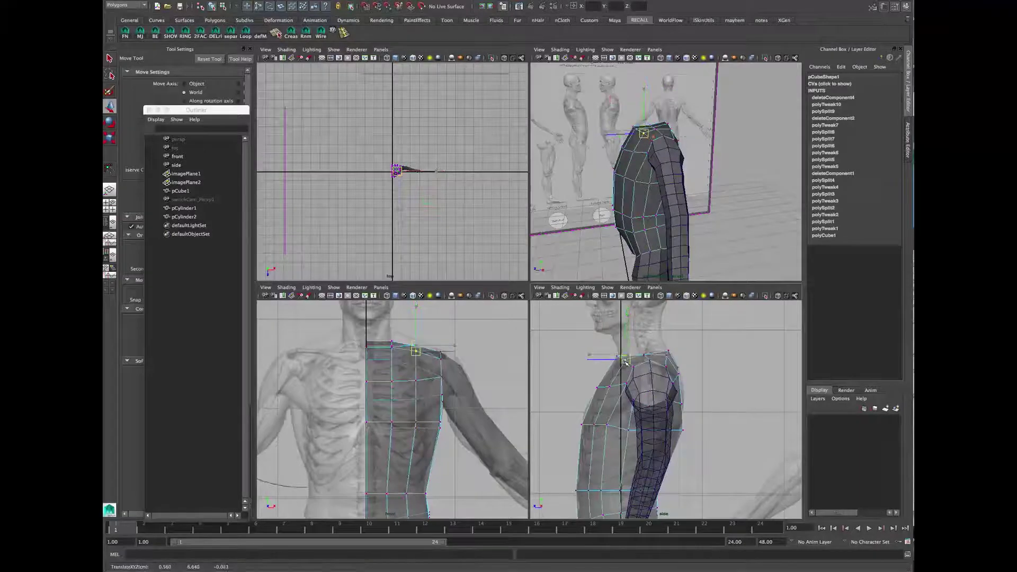
Step: Select the four faces at the neck opening on top of the torso and extrude them upward as the neck
left_click_drag(588, 135, 633, 178, "alt")
key("q")
right_click_drag(626, 159, 624, 173)
left_click(622, 175)
left_click(629, 166, "shift")
left_click(630, 188, "shift")
left_click(644, 176, "shift")
left_click_drag(641, 232, 622, 190, "alt")
middle_click_drag(631, 324, 635, 334, "alt")
right_click_drag(642, 349, 642, 370, "shift")
key("w")
left_click_drag(646, 324, 668, 307)
Step: Adjust the position and angle of the neck's top faces to follow the neck in the side reference
middle_click_drag(668, 307, 673, 350, "alt")
key("r")
key("w")
left_click_drag(651, 389, 645, 381)
key("e")
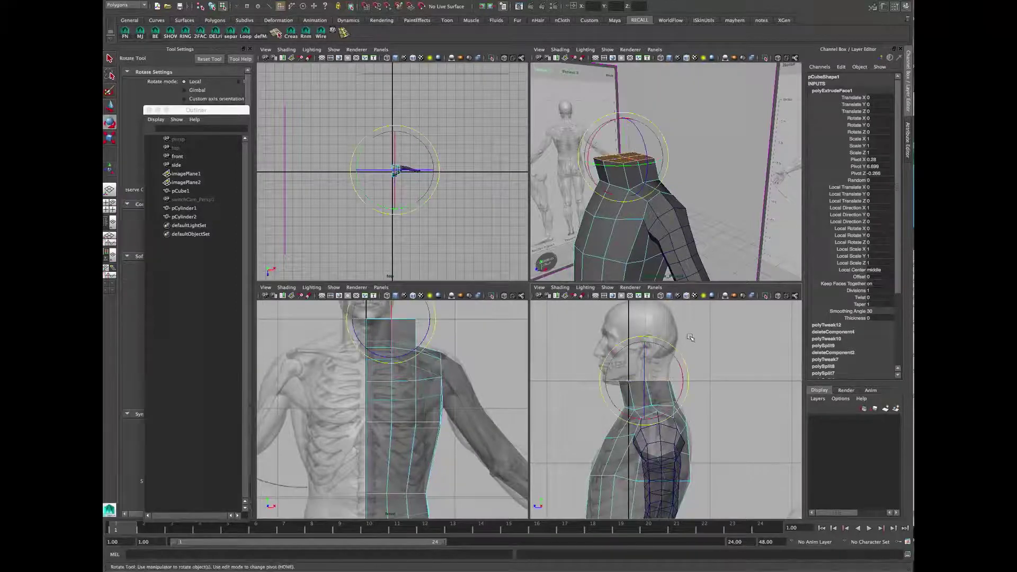
key("w")
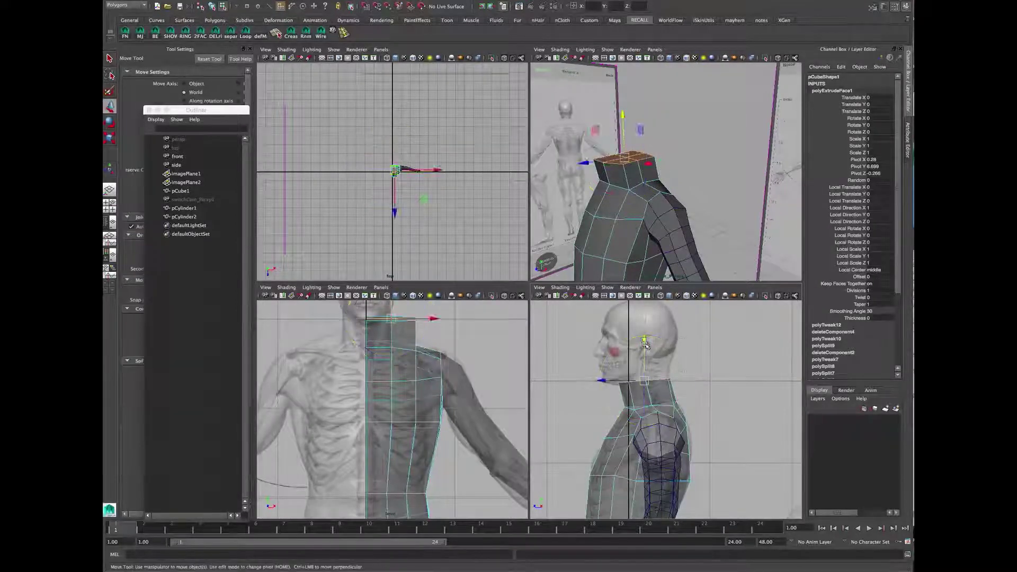
Step: Extrude the neck's top faces again up to the crown of the skull in the side reference to block out the head
key("g")
key("w")
left_click_drag(644, 341, 670, 314)
middle_click_drag(670, 314, 674, 352, "alt")
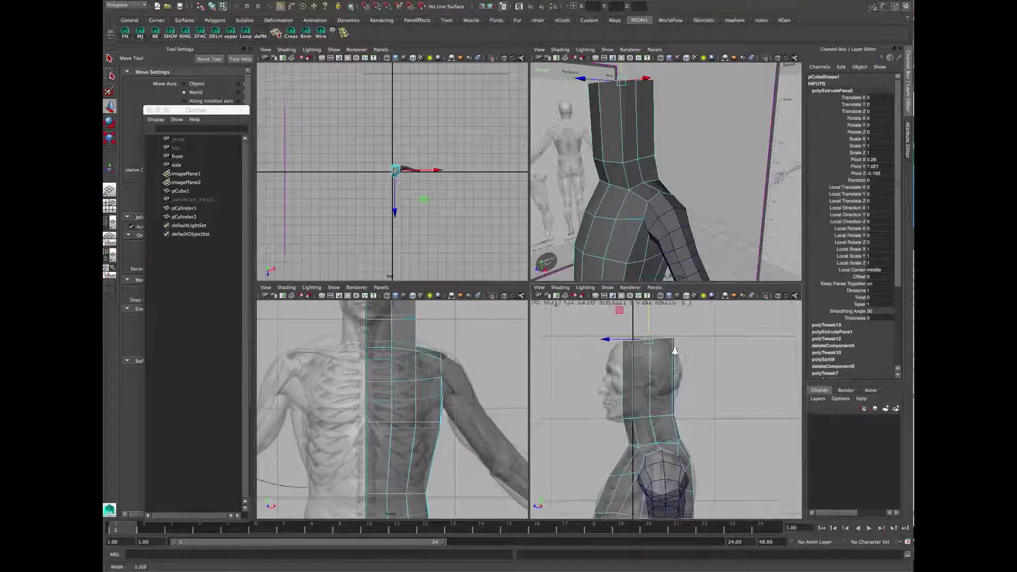
right_click_drag(674, 352, 707, 339, "alt")
middle_click_drag(641, 173, 646, 213, "alt")
left_click_drag(646, 213, 606, 197, "alt")
middle_click_drag(661, 355, 670, 379, "alt")
right_click_drag(671, 379, 694, 368, "alt")
key("e")
key("w")
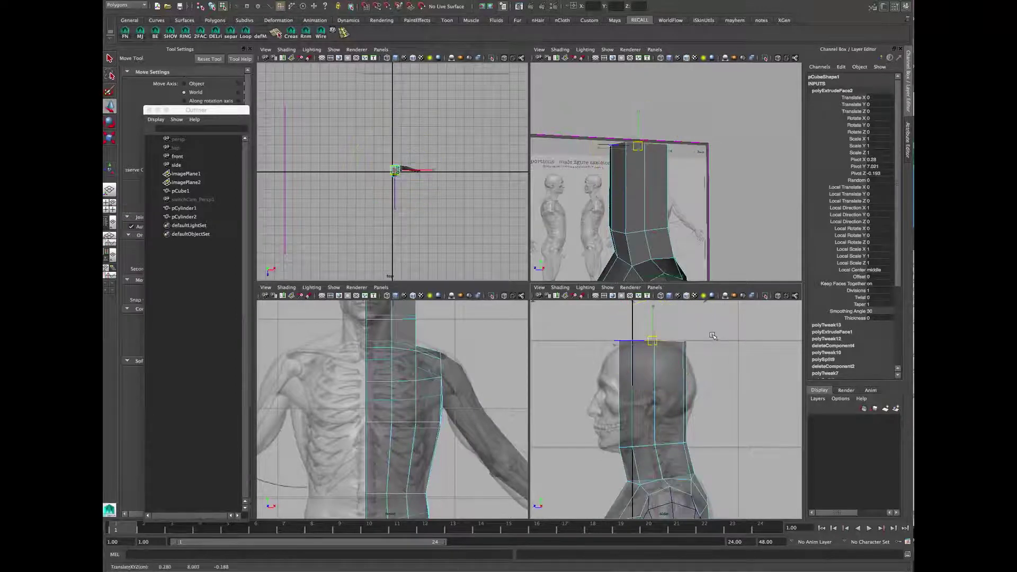
Step: Insert a horizontal edge loop around the middle of the head block
middle_click_drag(673, 377, 677, 368, "alt")
right_click_drag(677, 367, 647, 376, "alt")
left_click(655, 379)
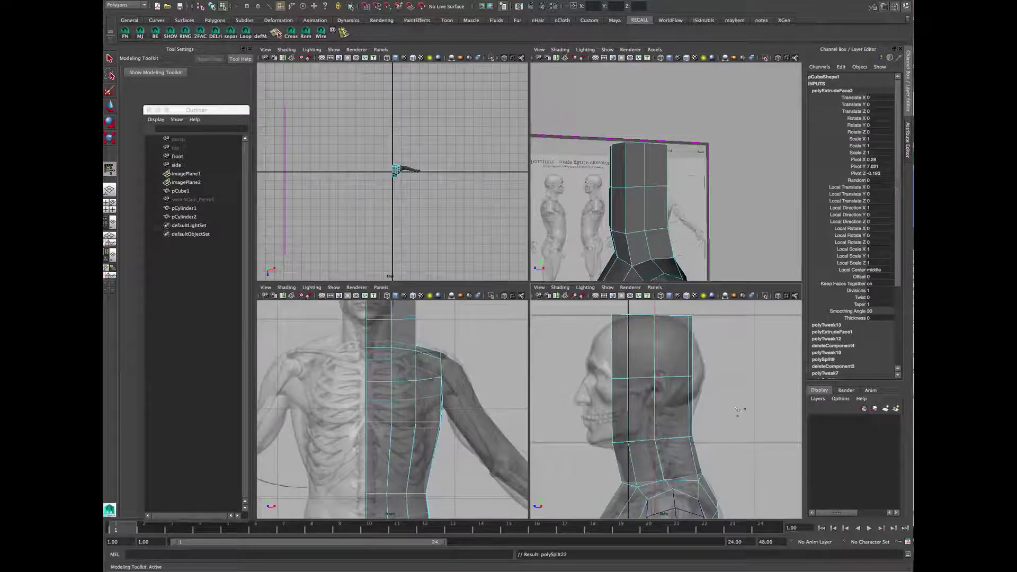
left_click_drag(643, 210, 668, 233, "alt")
left_click(655, 408)
left_click(655, 424)
right_click_drag(725, 377, 695, 377)
key("ctrl+z")
key("ctrl+z")
Step: Move the vertices at the back, crown and upper front of the head to the skull outline in the side view
middle_click_drag(693, 377, 669, 380, "alt")
left_click(684, 366)
left_click_drag(679, 374, 688, 376)
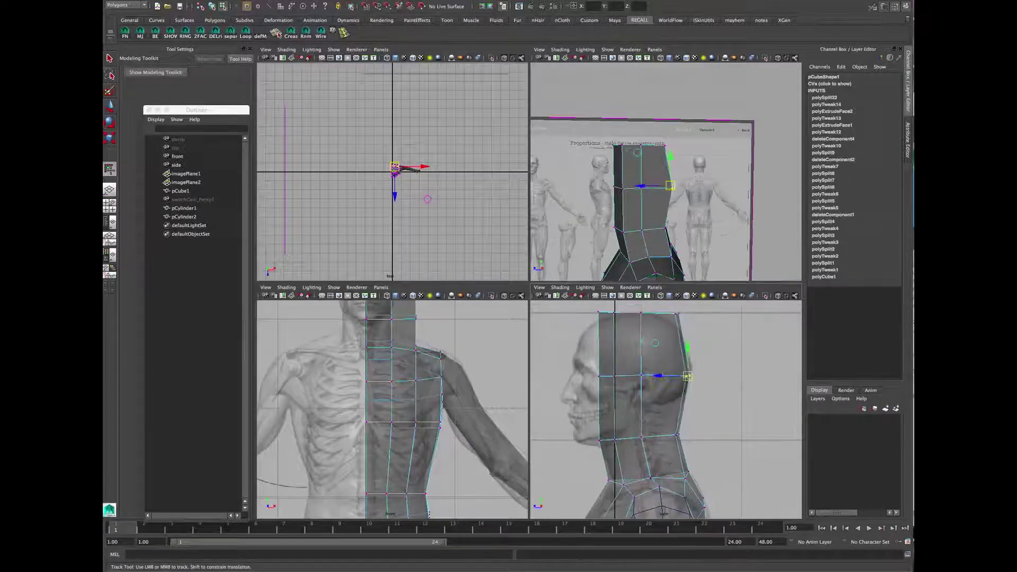
middle_click_drag(698, 335, 700, 365, "alt")
left_click_drag(683, 338, 674, 350)
left_click_drag(679, 344, 675, 355)
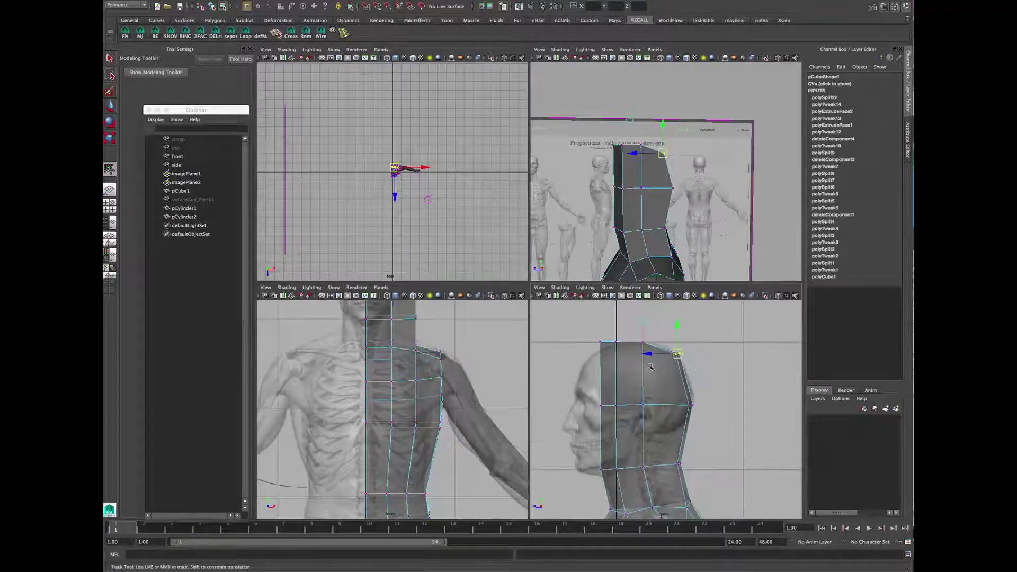
middle_click_drag(650, 367, 622, 331, "alt")
left_click_drag(662, 369, 652, 380)
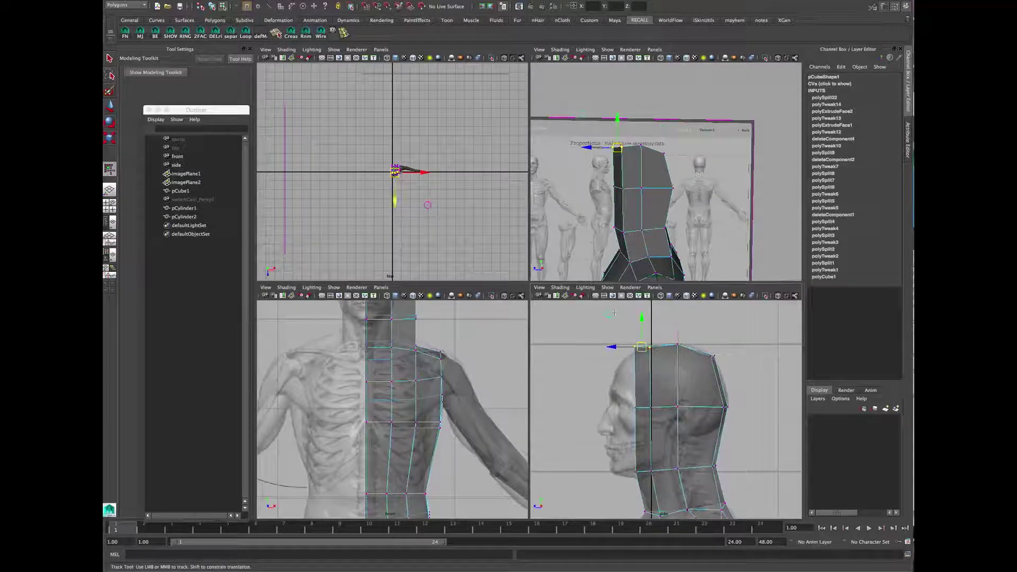
left_click_drag(648, 352, 642, 374)
Step: Pull the outer vertices at the top of the neck inward to the neck outline in the front view
middle_click_drag(478, 366, 451, 417, "alt")
mouse_move(440, 415)
left_mouse_down()
mouse_move(386, 390)
mouse_move(427, 403)
left_mouse_up()
middle_click_drag(419, 453, 429, 424, "alt")
left_click(438, 401)
middle_click_drag(438, 399, 449, 393, "alt")
Step: Insert an edge loop around the neck and fit the neck's vertices to the front reference
right_click_drag(427, 391, 390, 391, "shift")
left_click(416, 394)
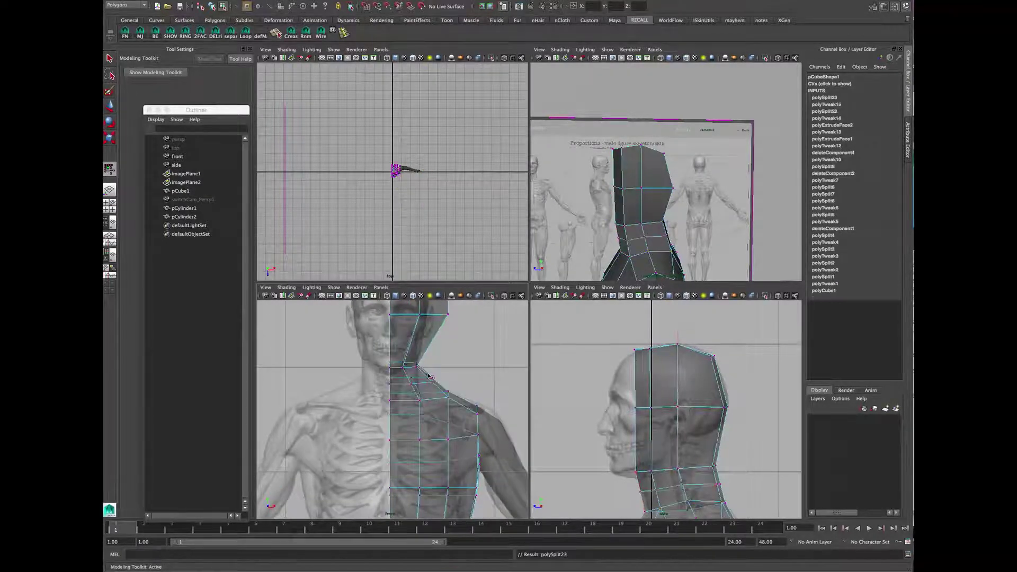
scroll(432, 390, "up", 2)
key("w")
left_click_drag(399, 365, 417, 383)
middle_click_drag(423, 393, 415, 393)
Step: Reposition the vertices at the front of the neck to follow the throat in the side view
left_click_drag(625, 272, 668, 254, "alt")
middle_click_drag(698, 480, 668, 385, "alt")
right_click_drag(668, 385, 688, 384, "alt")
middle_click_drag(689, 385, 705, 383, "alt")
left_click_drag(598, 382, 624, 418)
middle_click_drag(648, 418, 636, 413, "alt")
left_click_drag(617, 401, 628, 416)
Step: Raise the rear vertex where the neck meets the skull to match the nape in the side view
left_click_drag(668, 212, 630, 199, "alt")
middle_click_drag(699, 402, 679, 388, "alt")
right_click_drag(679, 389, 684, 387, "alt")
mouse_move(680, 373)
left_mouse_down()
mouse_move(694, 404)
mouse_move(677, 383)
left_mouse_up()
left_click(688, 385)
middle_click_drag(695, 389, 676, 421, "alt")
left_click(673, 379)
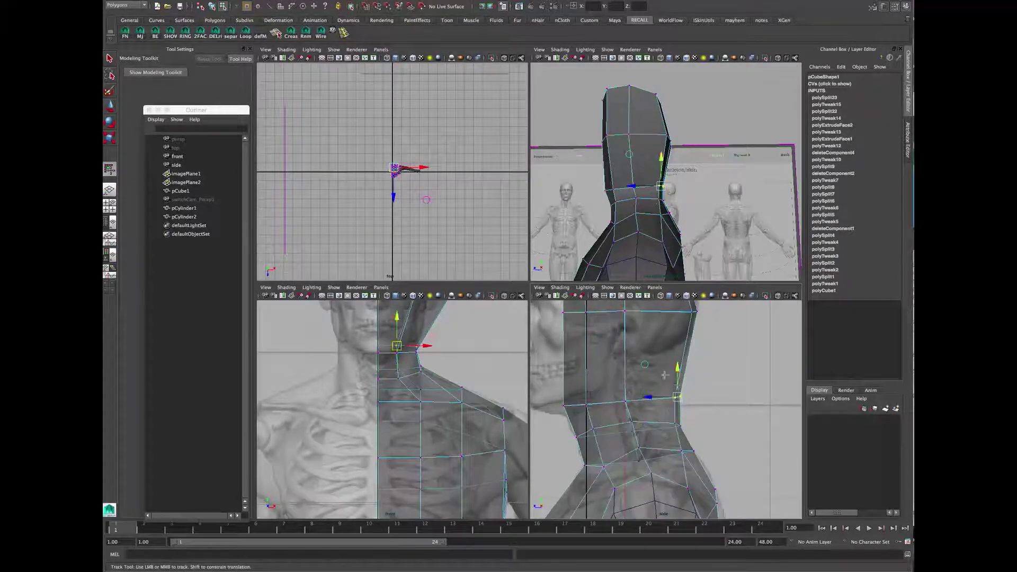
left_click(649, 383)
left_click_drag(649, 382, 673, 379)
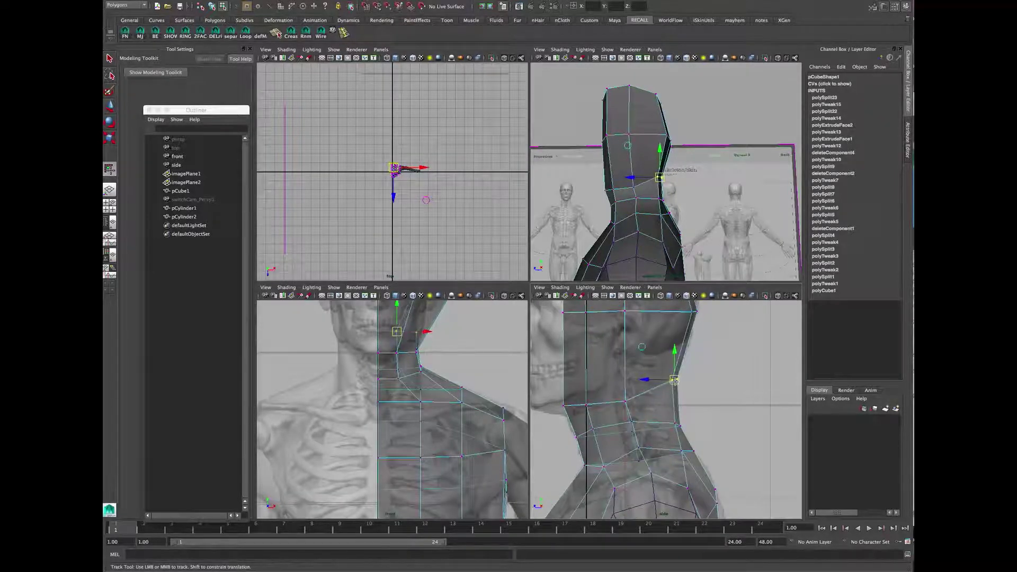
Step: Raise the middle vertex at the skull base and adjust the front vertices of that row in the side view
middle_click_drag(673, 382, 702, 385, "alt")
left_click(654, 405)
left_click_drag(653, 405, 653, 393)
mouse_move(628, 412)
middle_mouse_down("alt")
mouse_move(640, 414)
mouse_move(629, 414)
middle_mouse_up("alt")
left_click_drag(585, 404, 619, 415)
Step: Move the outer head vertices in the front view to follow the skull's side and crown
left_click_drag(643, 231, 732, 239, "alt")
middle_click_drag(400, 338, 382, 454, "alt")
left_click_drag(382, 370, 456, 404)
mouse_move(451, 391)
left_mouse_down()
mouse_move(431, 390)
mouse_move(441, 392)
left_mouse_up()
middle_click_drag(408, 334, 420, 388, "alt")
left_click_drag(400, 363, 418, 389)
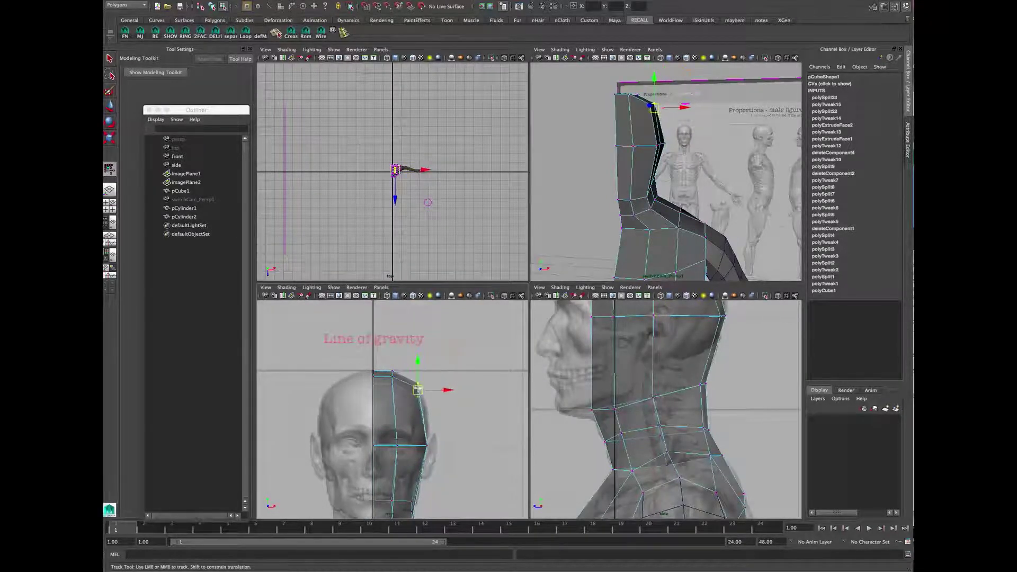
Step: Select the four faces on the front of the head and extrude them forward to block out the face
key("space")
left_click_drag(583, 254, 540, 254, "alt")
right_click_drag(492, 281, 491, 308)
left_click_drag(532, 305, 461, 302, "alt")
left_click(470, 246)
left_click(494, 252, "shift")
left_click(498, 313, "shift")
left_click(471, 316, "shift")
right_click_drag(506, 286, 499, 305, "shift")
key("space")
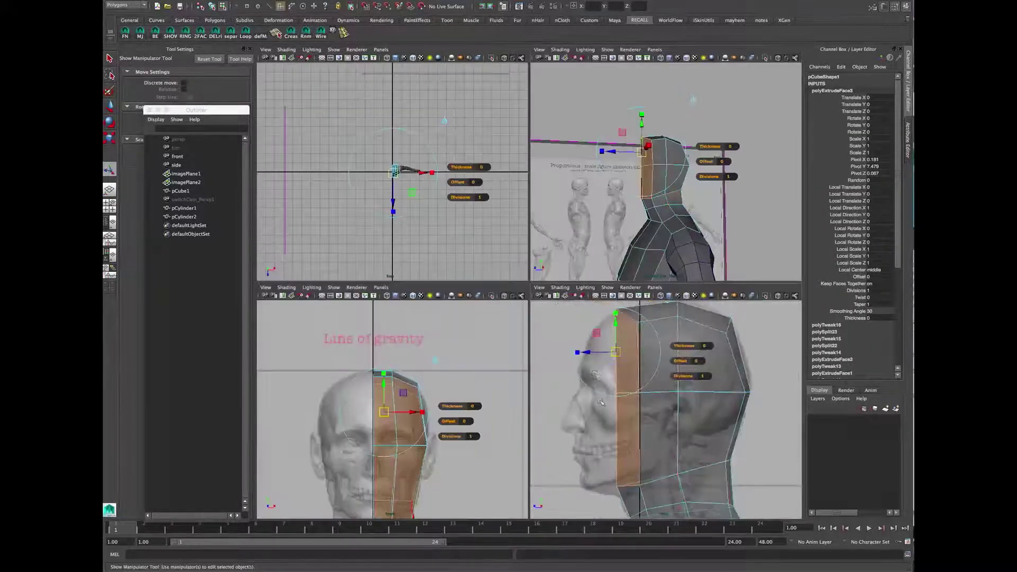
left_click_drag(565, 350, 552, 350)
Step: Move the forehead and mid-face vertices of the extrusion to the face profile in the side view
key("q")
key("F9")
left_click_drag(567, 326, 601, 377)
key("w")
middle_click_drag(602, 378, 592, 362, "alt")
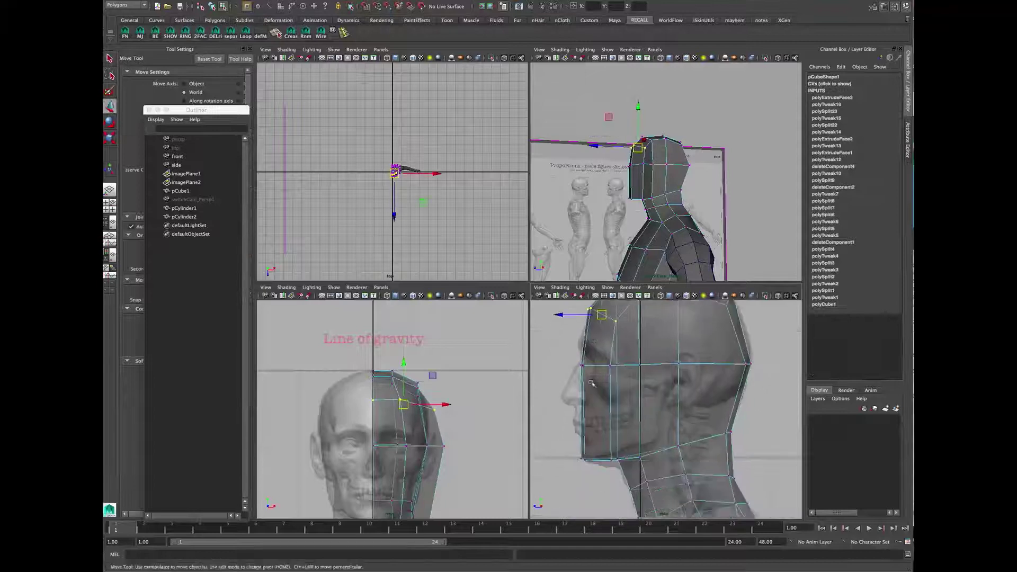
left_click(586, 368)
left_click_drag(628, 204, 650, 215, "alt")
left_click_drag(582, 366, 581, 361)
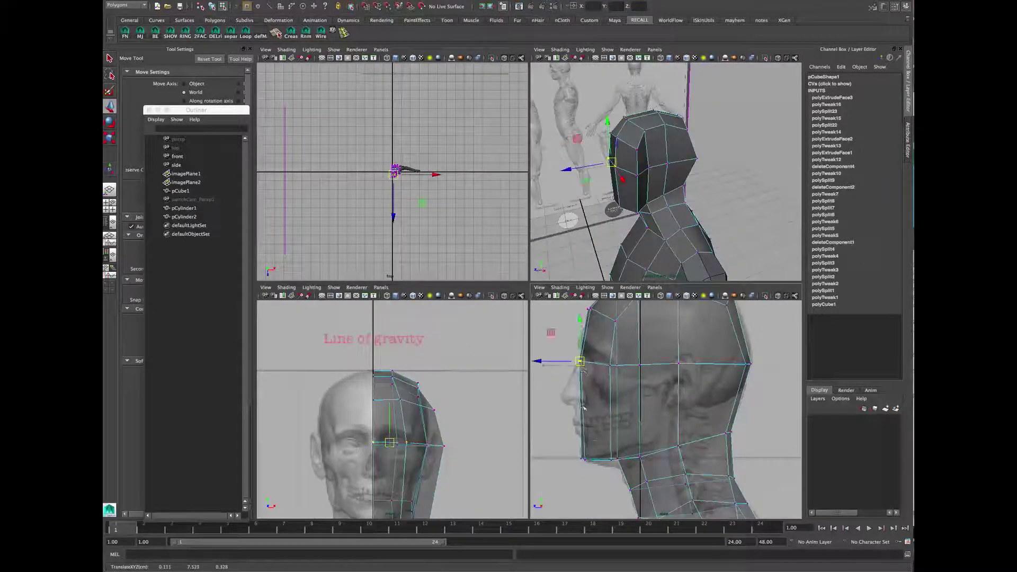
Step: Adjust the chin and lower jaw vertices to follow the jawline in the side view
middle_click_drag(583, 407, 583, 369, "alt")
left_click(583, 419)
left_click_drag(624, 414, 613, 427)
mouse_move(625, 265)
left_mouse_down("alt")
mouse_move(654, 233)
mouse_move(627, 258)
left_mouse_up("alt")
left_click_drag(617, 420, 620, 429)
Step: Pull the jaw and temple vertices of the face inward to match the front reference
middle_click_drag(466, 498, 481, 413, "alt")
left_click_drag(439, 441, 422, 428)
left_click(413, 439)
left_click_drag(630, 151, 660, 198, "alt")
left_click(659, 198)
left_click(656, 167, "shift")
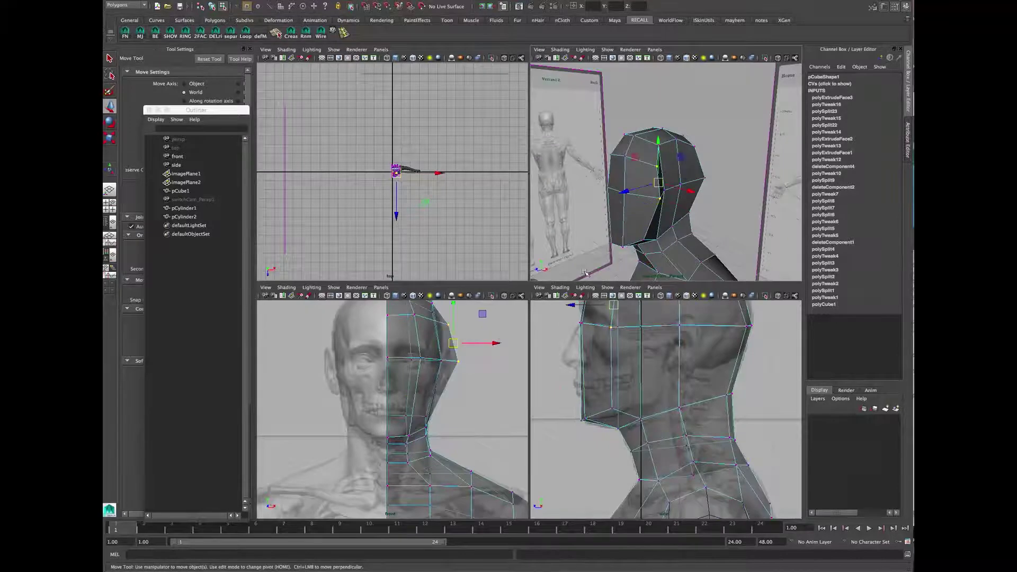
middle_click_drag(492, 339, 486, 350, "alt")
left_click_drag(488, 352, 463, 352)
Step: Refine the forehead and side-of-head vertices in the front view, moving the rear side vertex slightly inward
left_click(417, 440)
left_click_drag(609, 180, 664, 171, "alt")
left_click(655, 152)
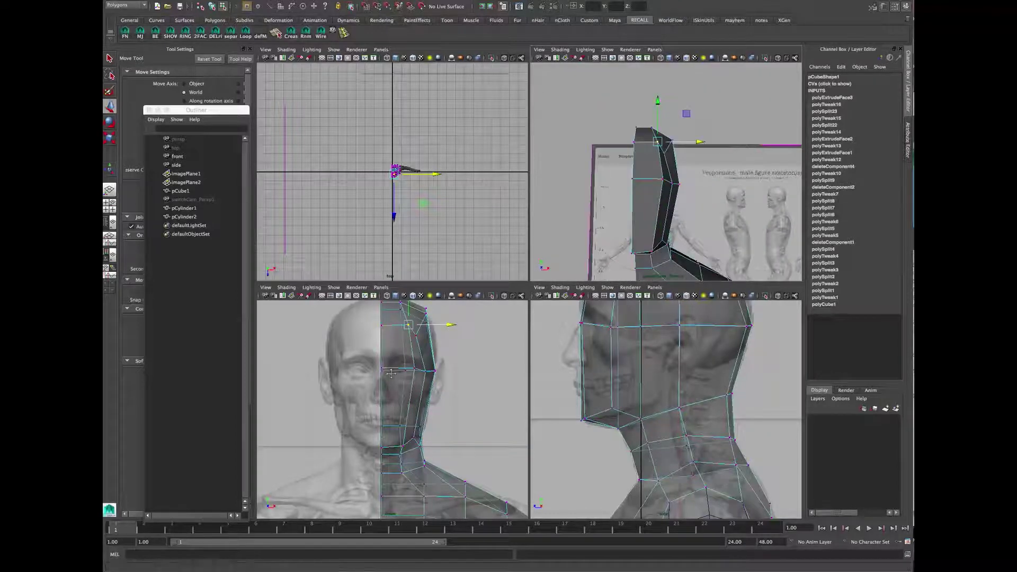
middle_click_drag(419, 324, 424, 338, "alt")
left_click_drag(413, 339, 411, 339)
left_click(426, 346)
left_click_drag(656, 191, 690, 166, "alt")
left_click(674, 152)
middle_click_drag(678, 275, 648, 261, "alt")
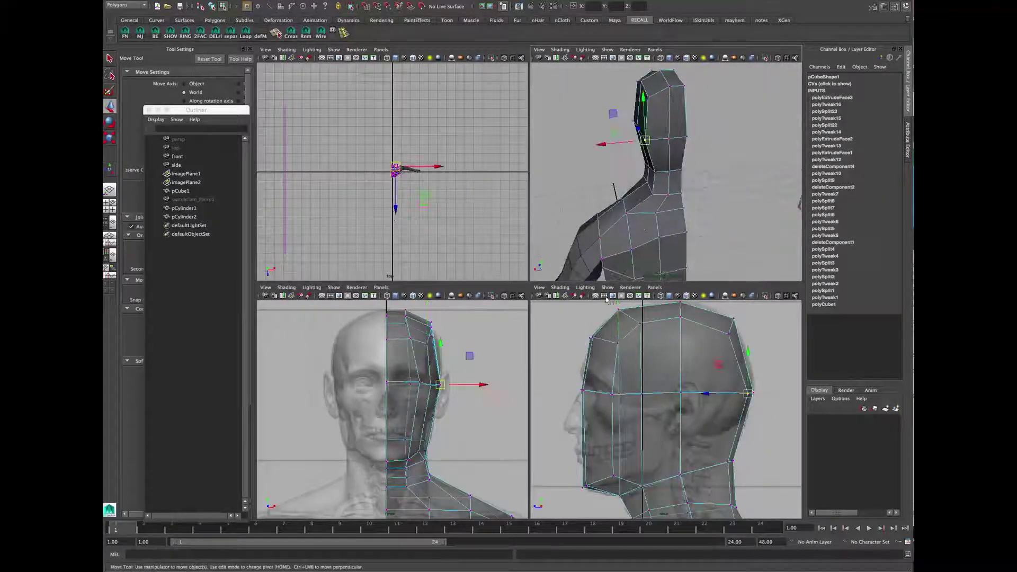
left_click_drag(481, 382, 473, 384)
Step: Select and delete the inner faces closing the head and neck along the body's centerline
mouse_move(713, 194)
left_mouse_down("alt")
mouse_move(604, 195)
mouse_move(666, 147)
left_mouse_up("alt")
key("q")
left_click(714, 188)
right_click_drag(667, 145, 669, 168)
mouse_move(675, 154)
left_mouse_down("alt")
mouse_move(667, 110)
mouse_move(709, 113)
left_mouse_up("alt")
key("Tab")
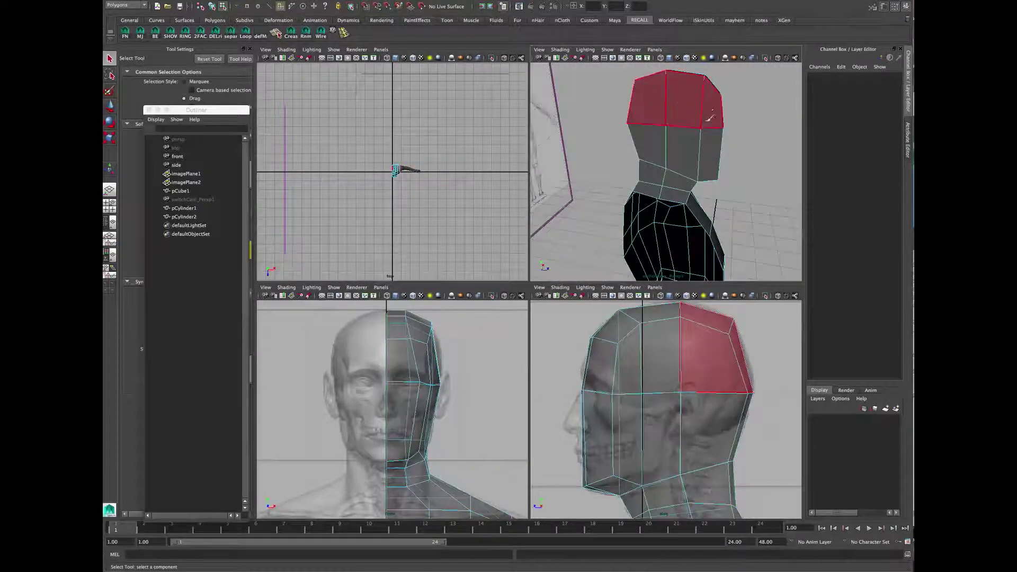
left_click_drag(680, 173, 683, 183)
mouse_move(683, 183)
left_mouse_down("alt")
mouse_move(596, 185)
mouse_move(656, 175)
mouse_move(625, 141)
mouse_move(651, 141)
left_mouse_up("alt")
Step: Insert two horizontal edge loops around the head, one across the upper skull and one across the lower face
left_click(605, 172)
right_click_drag(652, 141, 612, 139, "shift")
left_click(665, 106)
left_click_drag(667, 178, 675, 135, "alt")
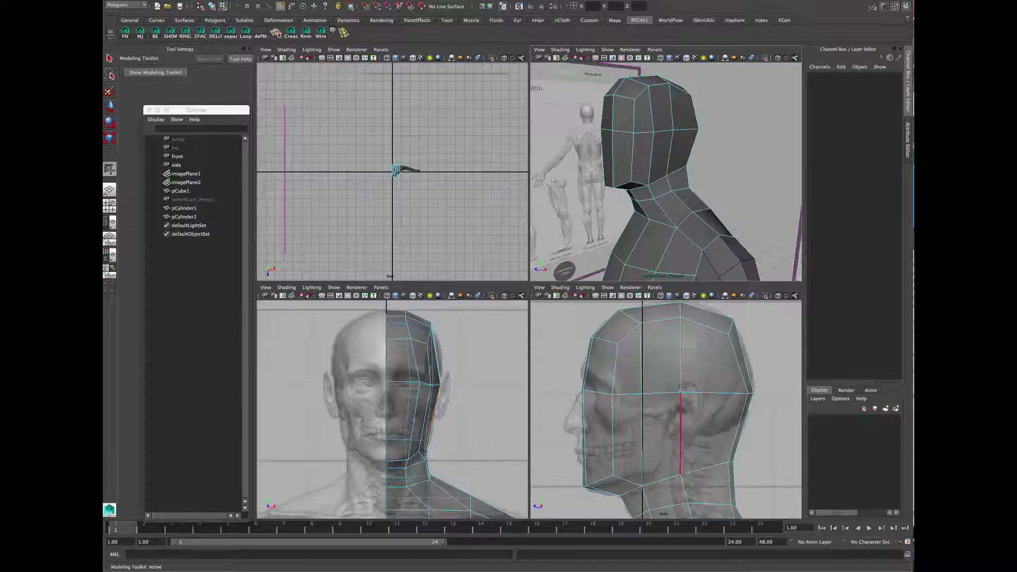
left_click(671, 151)
left_click_drag(702, 195, 650, 169, "alt")
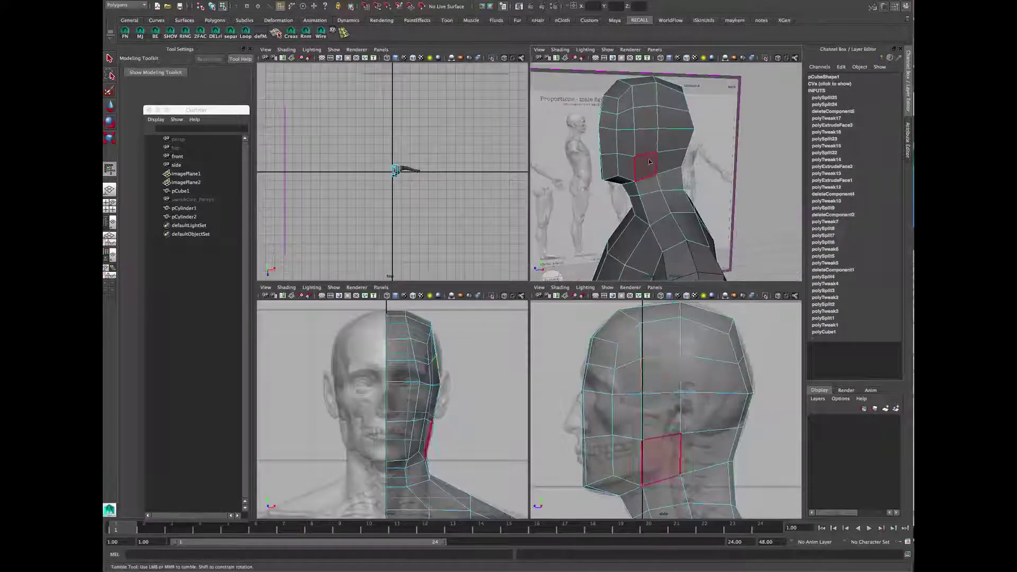
Step: Select the body mesh pCube1 and delete its construction history
key("q")
key("F8")
key("F8")
key("F8")
left_click(661, 139)
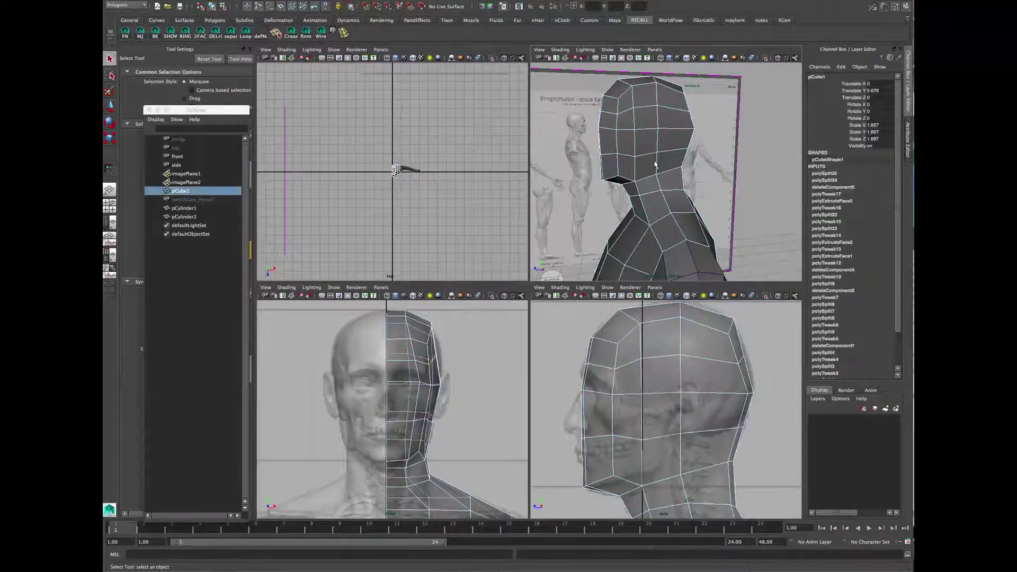
key("space")
left_click(533, 127)
mouse_move(567, 218)
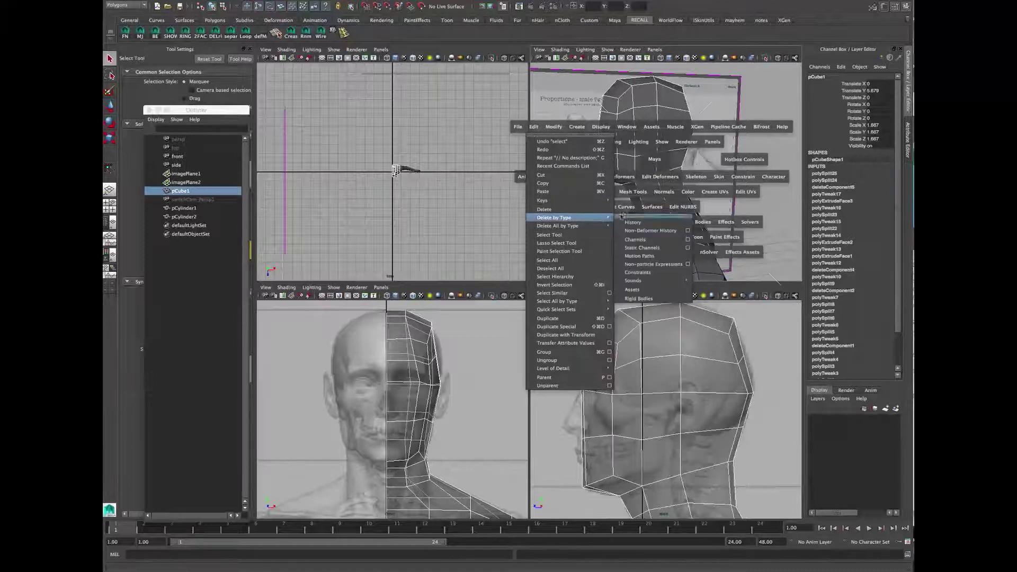
left_click(635, 219)
Step: Enlarge the side view and move the upper rear head vertices outward to round the back of the skull
key("space")
mouse_move(546, 236)
left_mouse_down("alt")
mouse_move(499, 254)
mouse_move(538, 240)
mouse_move(531, 229)
mouse_move(495, 228)
mouse_move(522, 239)
mouse_move(543, 284)
mouse_move(535, 312)
mouse_move(545, 264)
mouse_move(567, 249)
mouse_move(556, 241)
left_mouse_up("alt")
key("space")
key("space")
right_click_drag(649, 310, 569, 259, "alt")
left_click_drag(607, 244, 625, 257)
key("w")
middle_click_drag(625, 257, 626, 266, "alt")
left_click_drag(595, 210, 609, 227)
middle_click_drag(610, 228, 622, 194, "alt")
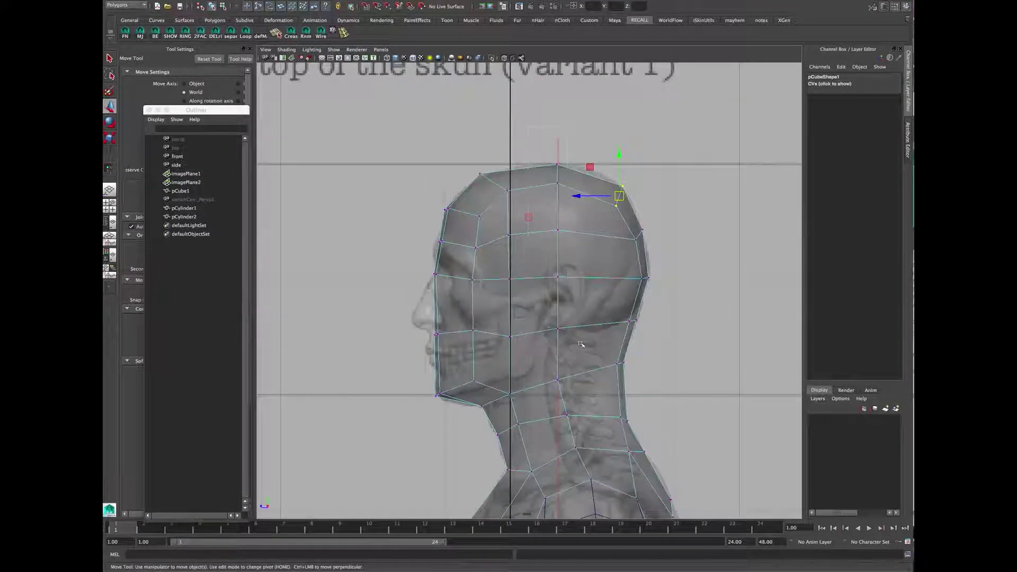
Step: Shift the column of vertices from the temple to the rear jaw backward in the side view to even the spacing
middle_click_drag(541, 260, 550, 258, "alt")
left_click_drag(482, 153, 529, 203)
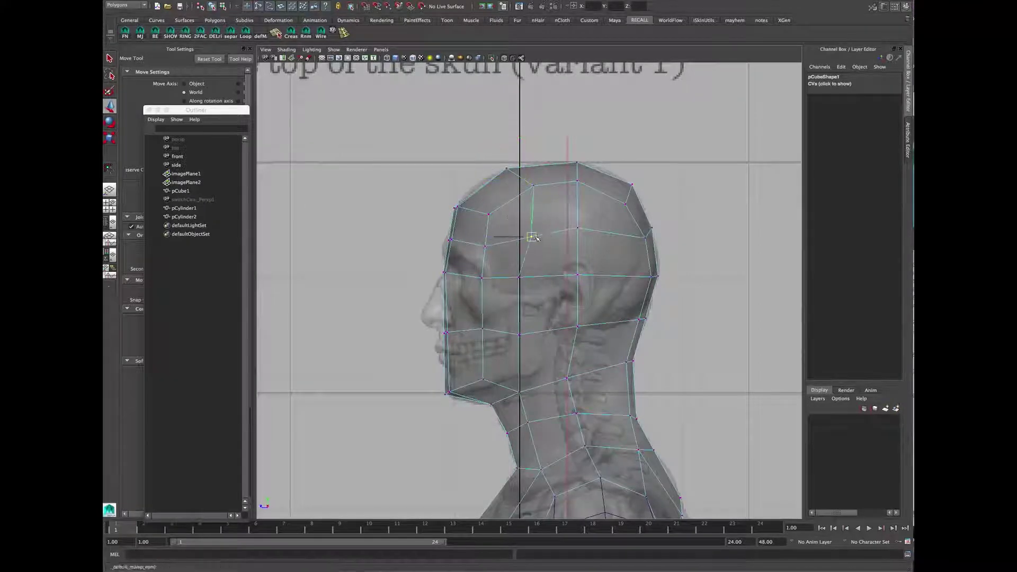
left_click(578, 229)
middle_click_drag(541, 291, 549, 262, "alt")
left_click_drag(518, 238, 541, 259)
middle_click_drag(540, 256, 549, 224, "alt")
left_click_drag(523, 261, 554, 292)
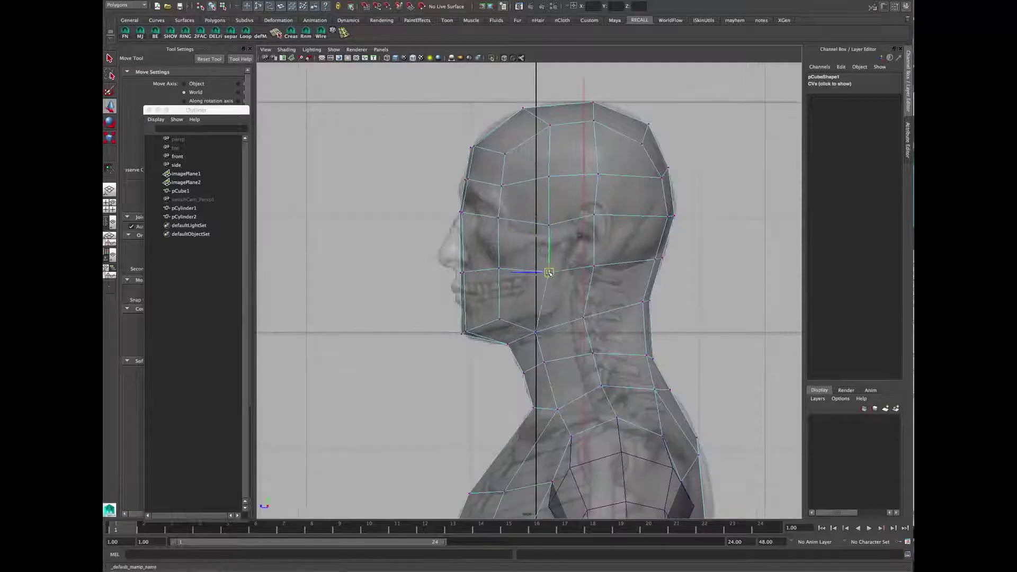
Step: Adjust the upper forehead side vertex and lower the vertex at the ear in the side view
middle_click_drag(528, 315, 543, 289, "alt")
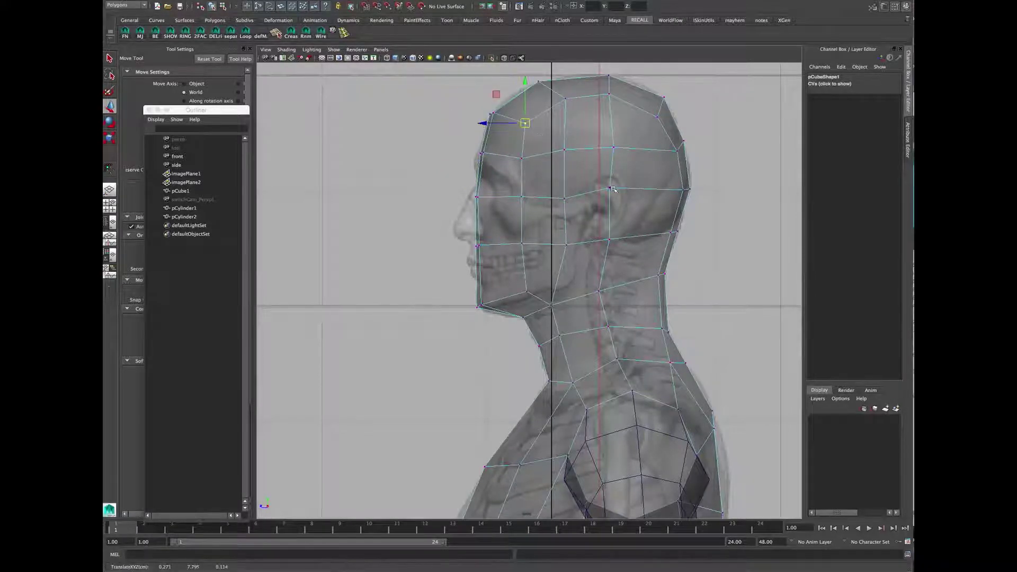
middle_click_drag(598, 181, 583, 181, "alt")
left_click(593, 188)
left_click_drag(593, 188, 593, 199)
middle_click_drag(593, 199, 545, 174, "alt")
right_click_drag(620, 178, 563, 182, "alt")
Step: Move the vertices below the ear and at the rear jaw to level their edge row in the side view
middle_click_drag(563, 182, 546, 135, "alt")
right_click_drag(556, 275, 538, 379, "alt")
middle_click_drag(538, 379, 546, 436, "alt")
left_click_drag(500, 219, 521, 243)
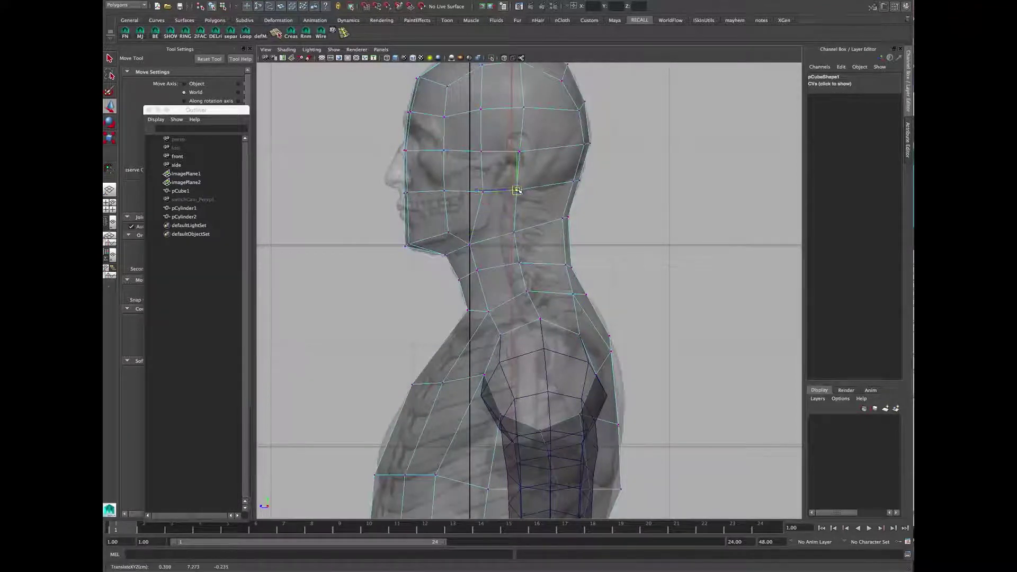
left_click_drag(474, 179, 490, 203)
left_click_drag(482, 192, 481, 190)
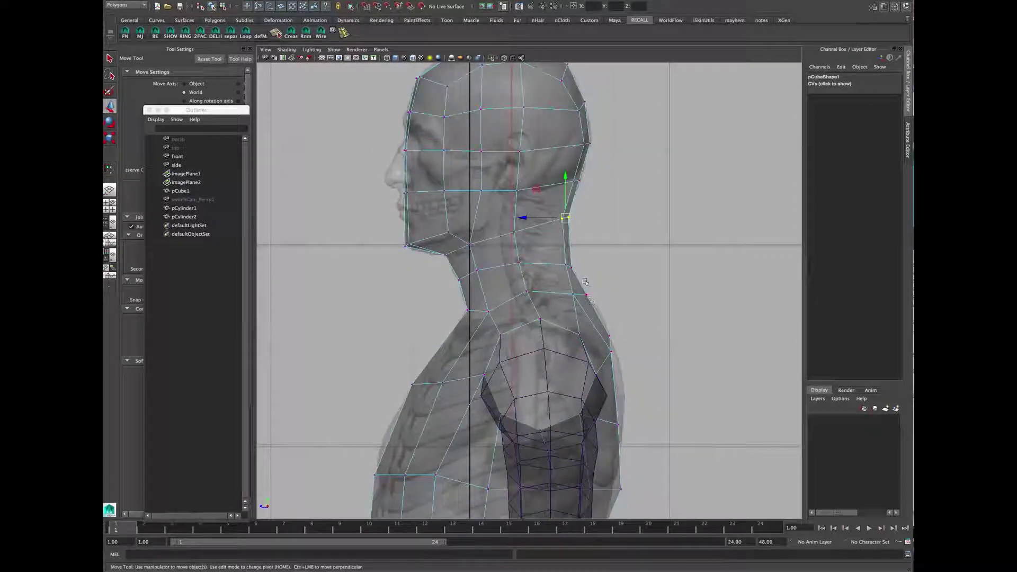
Step: Lower the vertices along the nape and back of the skull to follow the head's rear outline
left_click_drag(565, 219, 564, 229)
left_click(576, 180)
left_click_drag(577, 180, 566, 198)
left_click(588, 143)
left_click_drag(587, 143, 573, 145)
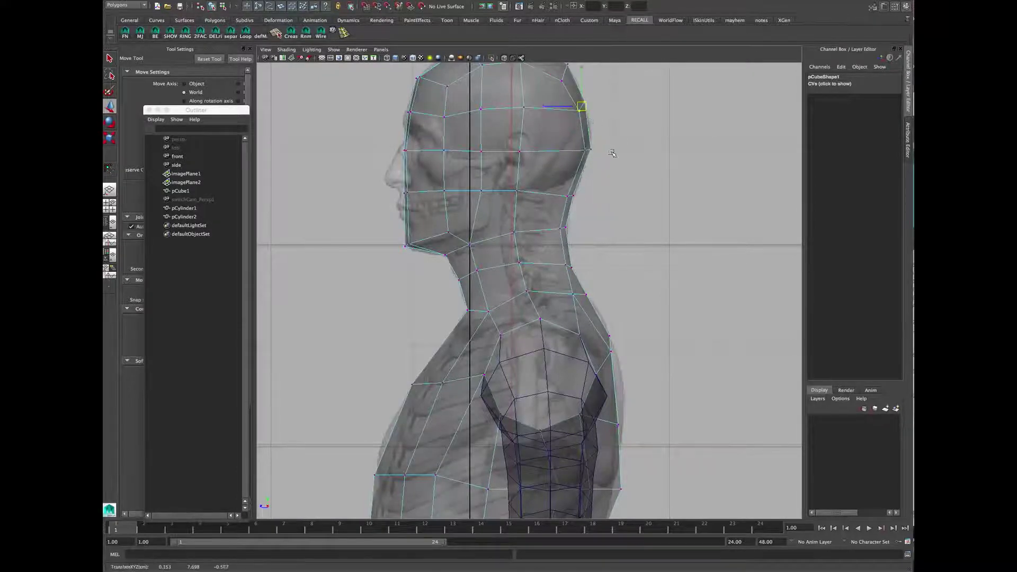
Step: Fit the brow and mouth vertices on the front of the face to the profile in the side reference
middle_click_drag(569, 180, 588, 225, "alt")
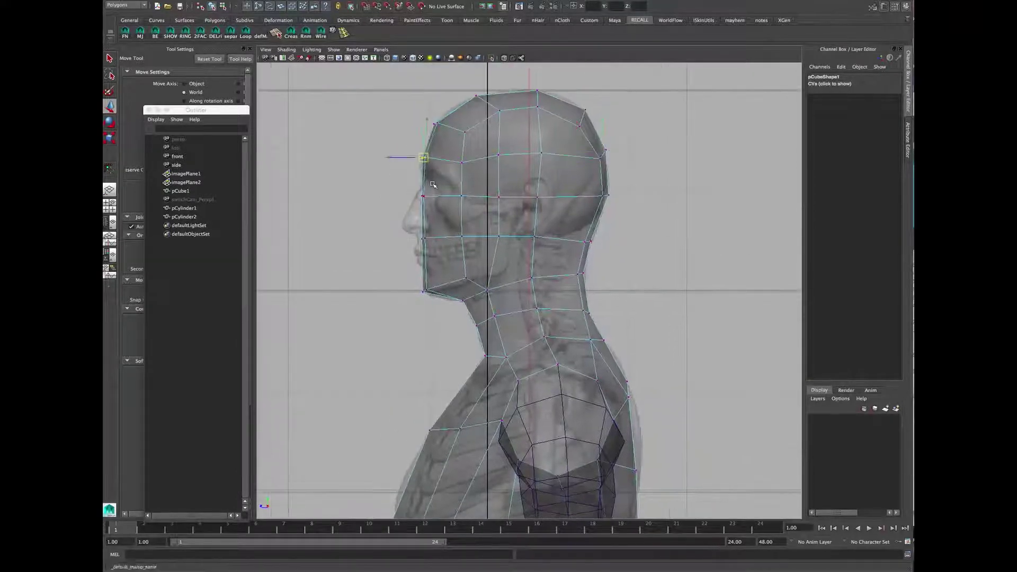
key("space")
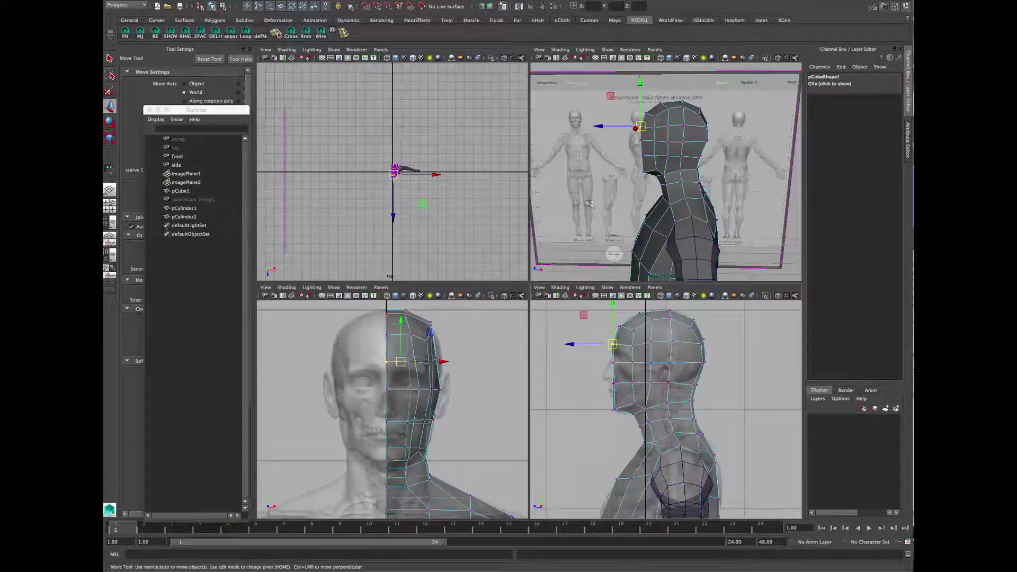
left_click(610, 385)
left_click_drag(610, 385, 611, 387)
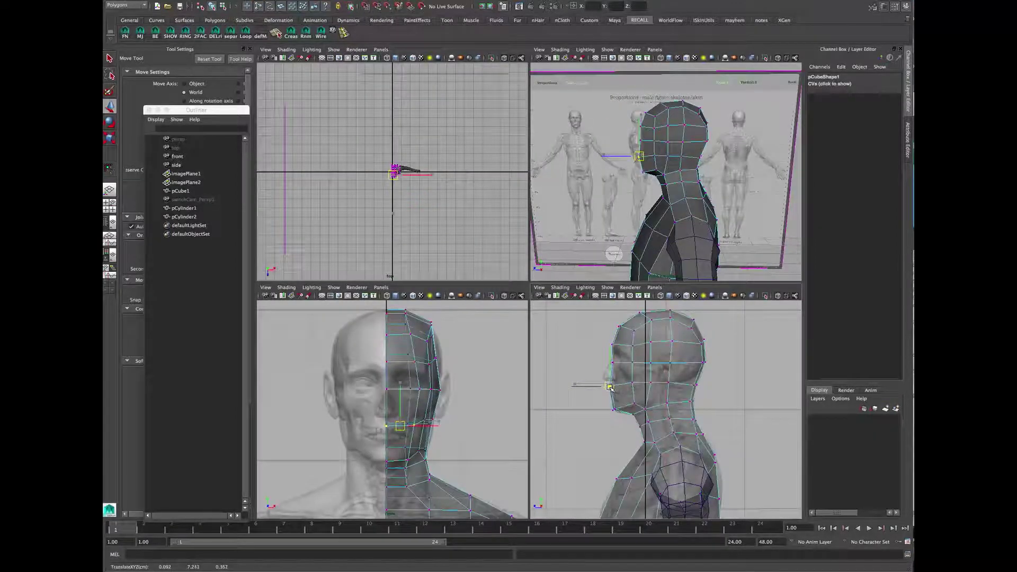
Step: Check the body mesh in smooth preview in the perspective view and return it to the unsmoothed display
key("space")
key("q")
left_click_drag(544, 277, 618, 179, "alt")
right_click_drag(561, 245, 574, 232)
key("3")
left_click(620, 224)
left_click_drag(621, 223, 561, 231, "alt")
left_click(559, 231)
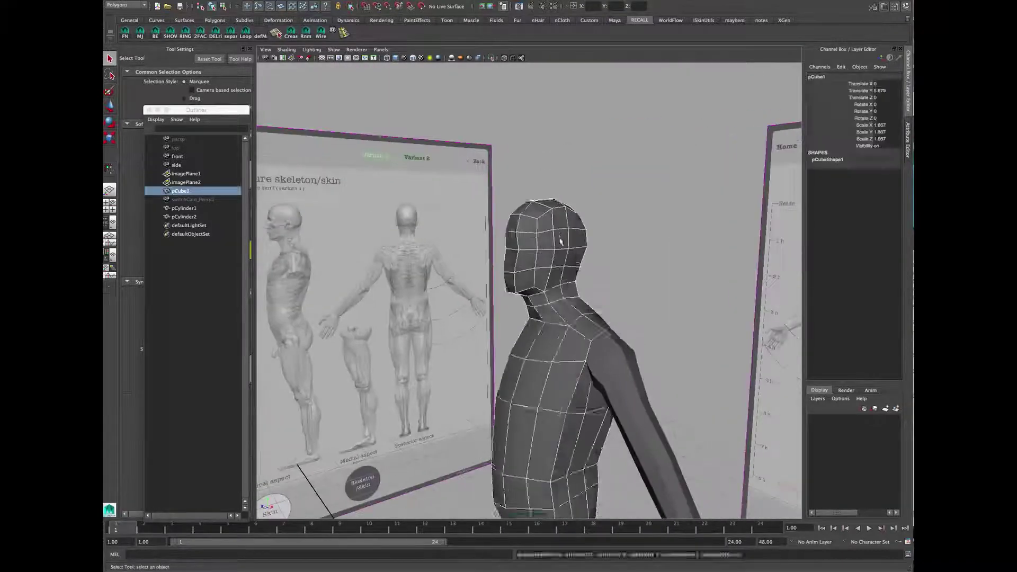
key("1")
Step: Insert an edge loop across the body mesh around the shoulder with the Multi-Cut Tool
right_click_drag(558, 231, 548, 312, "alt")
middle_click_drag(548, 313, 572, 251, "alt")
left_click_drag(572, 250, 563, 184, "alt")
left_click(594, 332)
left_click(583, 223)
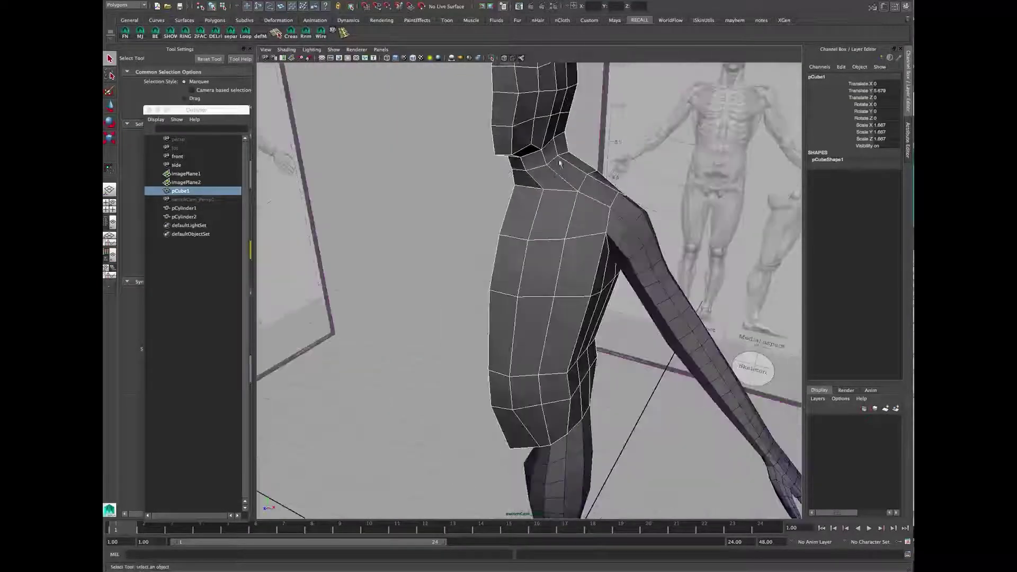
right_click_drag(530, 182, 528, 181, "shift")
mouse_move(570, 210)
left_mouse_down("alt")
mouse_move(534, 226)
mouse_move(547, 208)
mouse_move(566, 224)
left_mouse_up("alt")
left_click(566, 224, "ctrl")
left_click_drag(605, 198, 636, 235, "alt")
Step: Adjust the vertices along the upper back in the side view to follow the reference outline
key("space")
key("space")
middle_click_drag(635, 338, 557, 227, "alt")
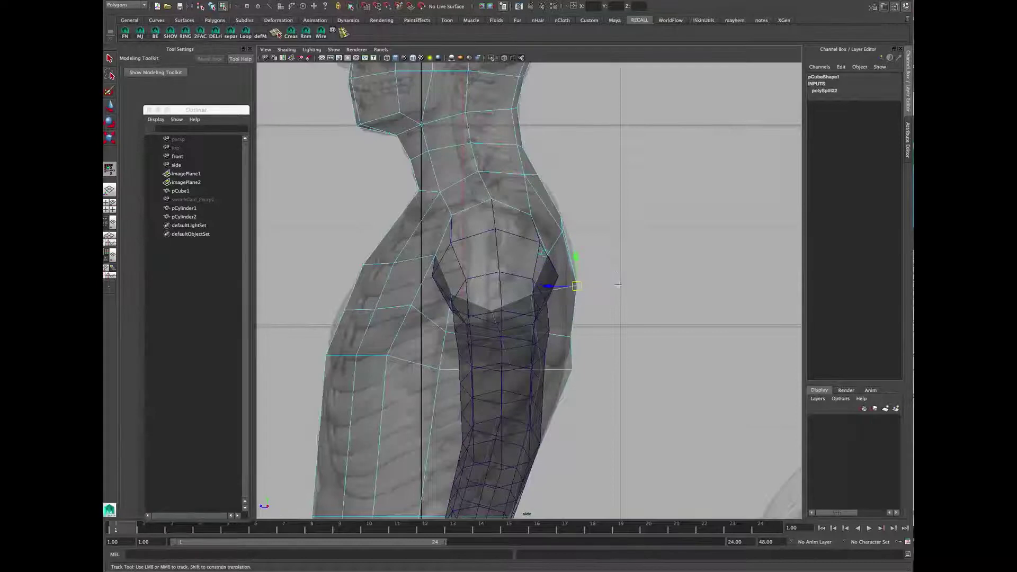
middle_click_drag(604, 245, 605, 256, "alt")
right_click_drag(599, 247, 564, 231)
key("space")
left_click_drag(707, 168, 680, 162, "alt")
middle_click_drag(652, 337, 652, 385, "alt")
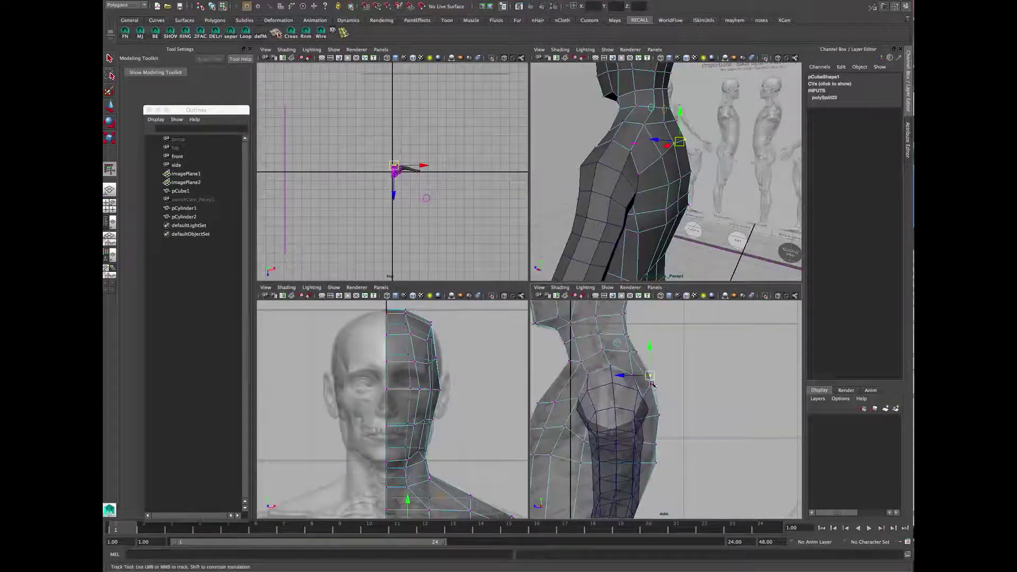
middle_click_drag(686, 325, 686, 370, "alt")
left_click_drag(656, 175, 709, 162, "alt")
left_click_drag(694, 156, 676, 172)
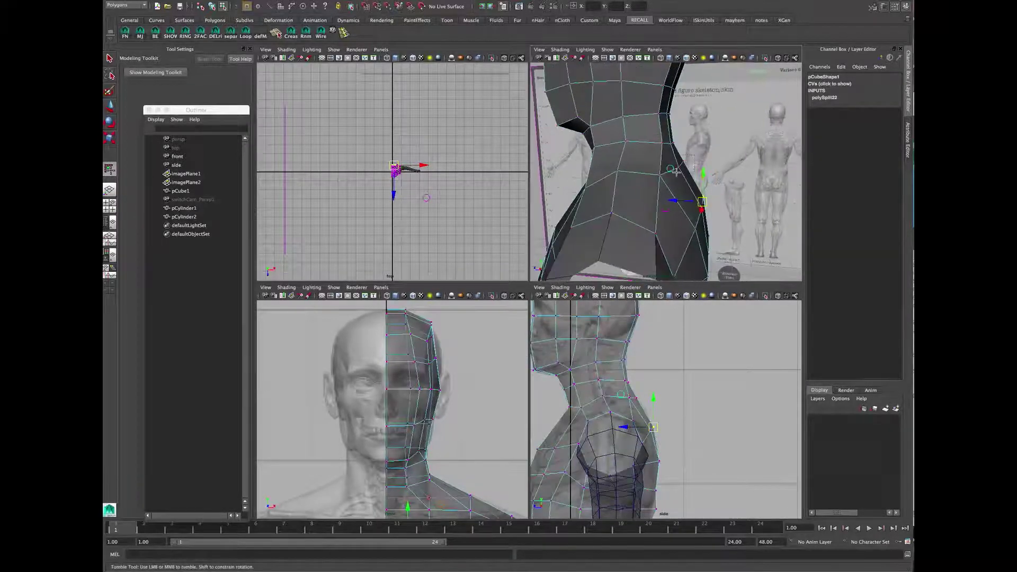
Step: Move the vertices at the base and side of the neck to even out their edge rows in the side view
scroll(627, 387, "up", 2)
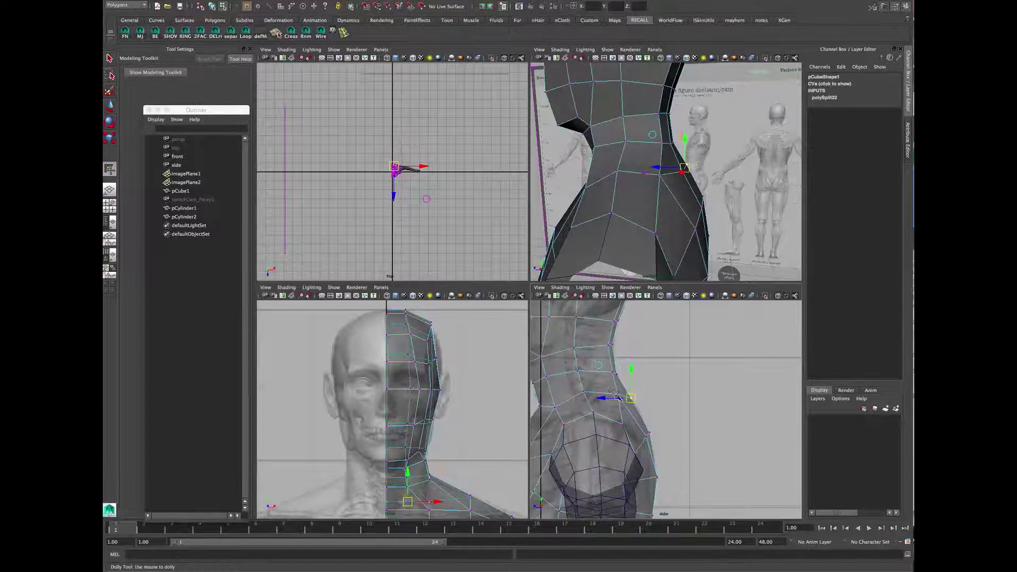
left_click(623, 400)
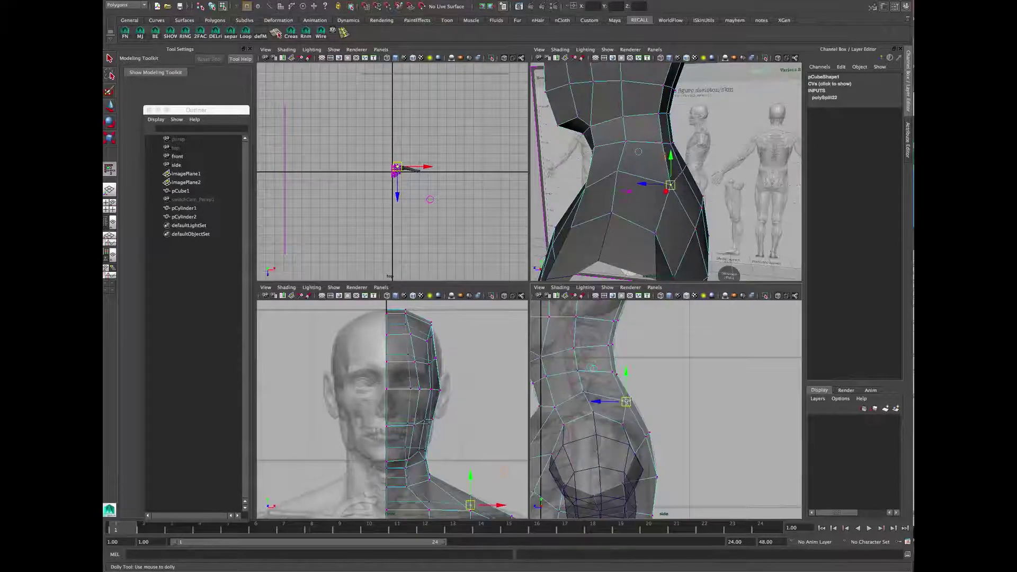
middle_click_drag(602, 394, 616, 394, "alt")
left_click(599, 382)
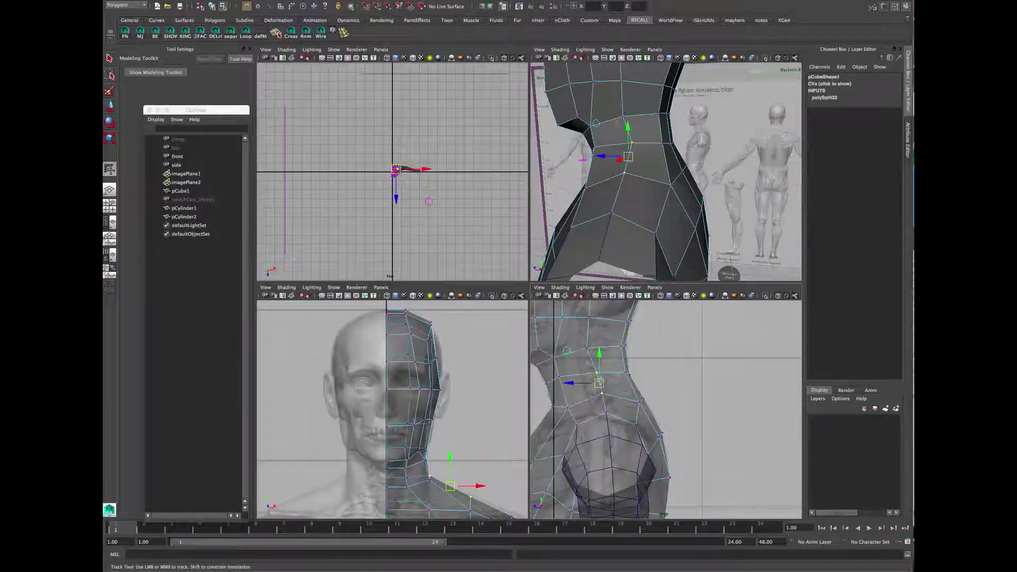
left_click(590, 350)
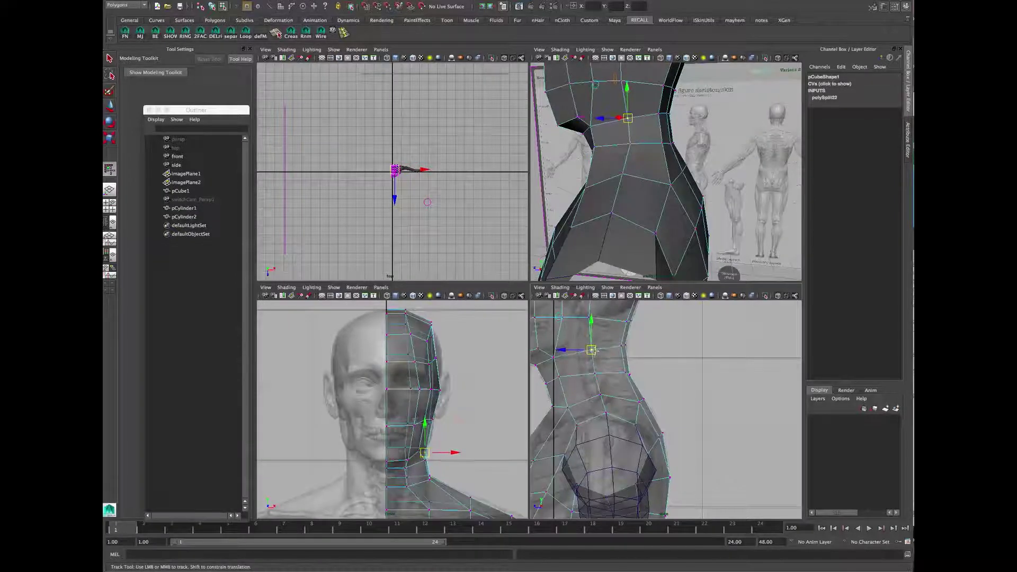
Step: Fit the vertices along the back at shoulder-blade height to the back outline of the side reference
left_click_drag(757, 202, 731, 191, "alt")
middle_click_drag(654, 384, 665, 371, "alt")
left_click_drag(730, 191, 668, 194, "alt")
middle_click_drag(668, 194, 665, 119, "alt")
middle_click_drag(680, 513, 700, 408, "alt")
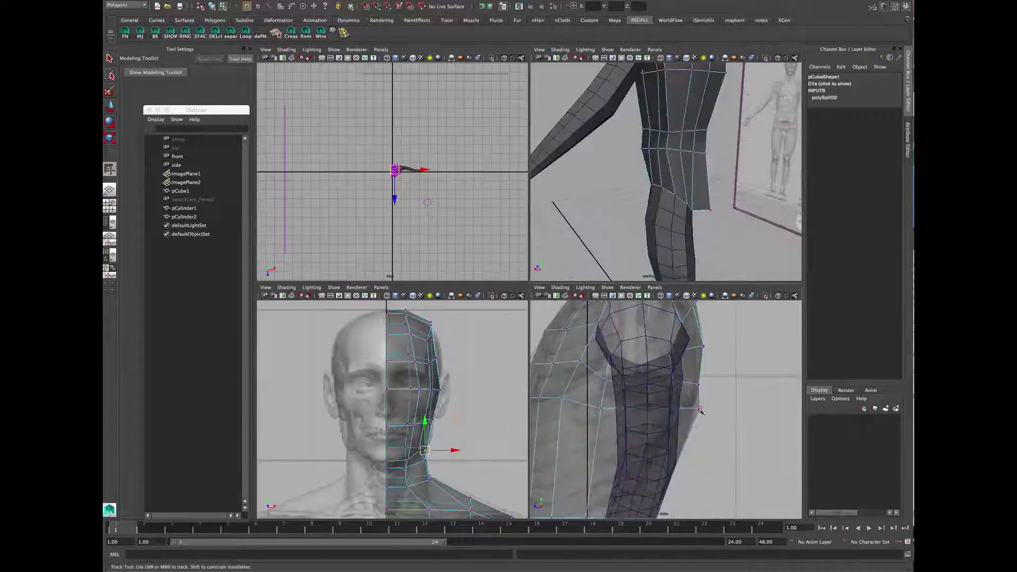
left_click_drag(664, 207, 706, 195, "alt")
left_click_drag(698, 385, 694, 384)
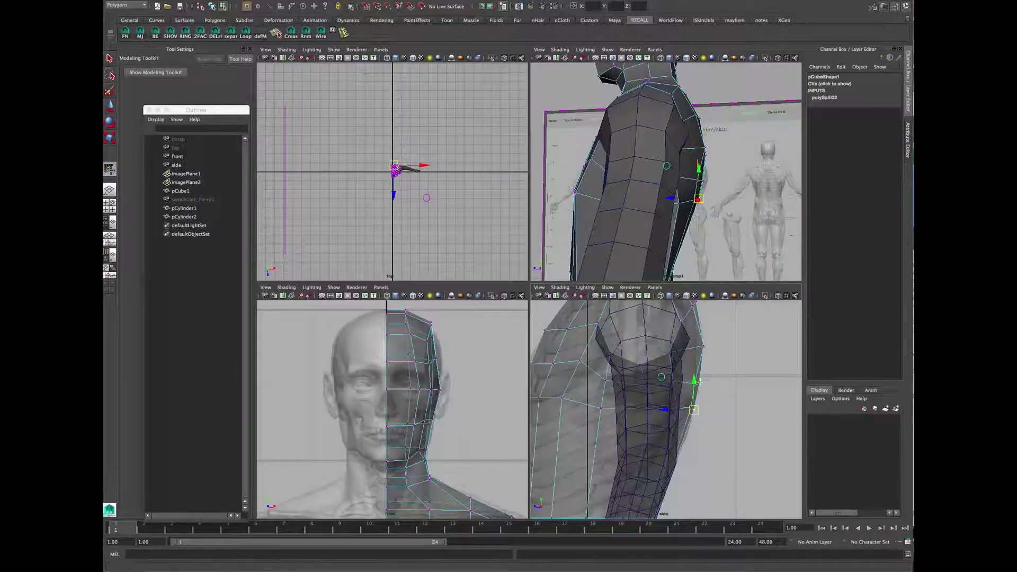
right_click_drag(705, 372, 697, 378, "alt")
left_click_drag(684, 162, 719, 178, "alt")
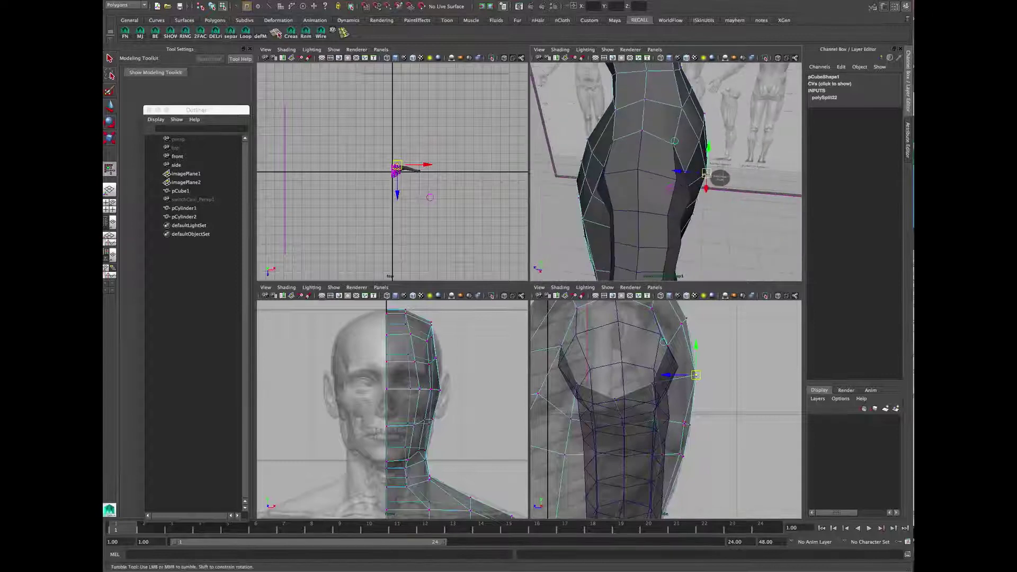
right_click_drag(688, 389, 617, 407, "alt")
middle_click_drag(609, 409, 635, 366, "alt")
right_click_drag(633, 366, 649, 366, "alt")
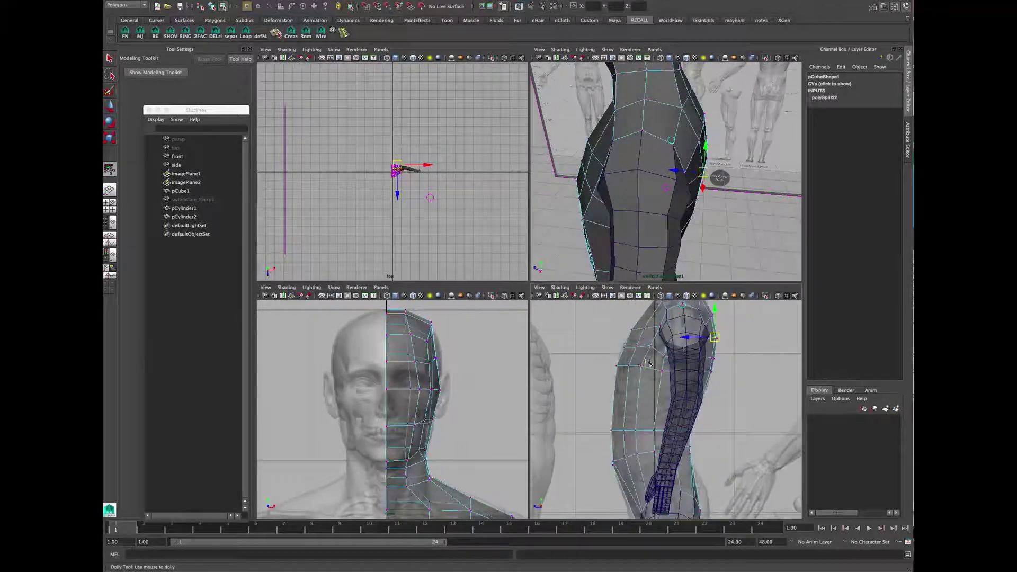
Step: Select the horizontal edge on the upper chest and slide it along the torso with the Slide Edge Tool
left_click_drag(626, 208, 604, 174, "alt")
right_click_drag(603, 173, 577, 180, "alt")
left_click_drag(609, 185, 642, 198, "alt")
key("q")
key("F8")
left_click(649, 212)
right_click_drag(642, 198, 642, 178)
left_click_drag(646, 179, 640, 174, "alt")
right_click_drag(646, 144, 646, 168, "shift")
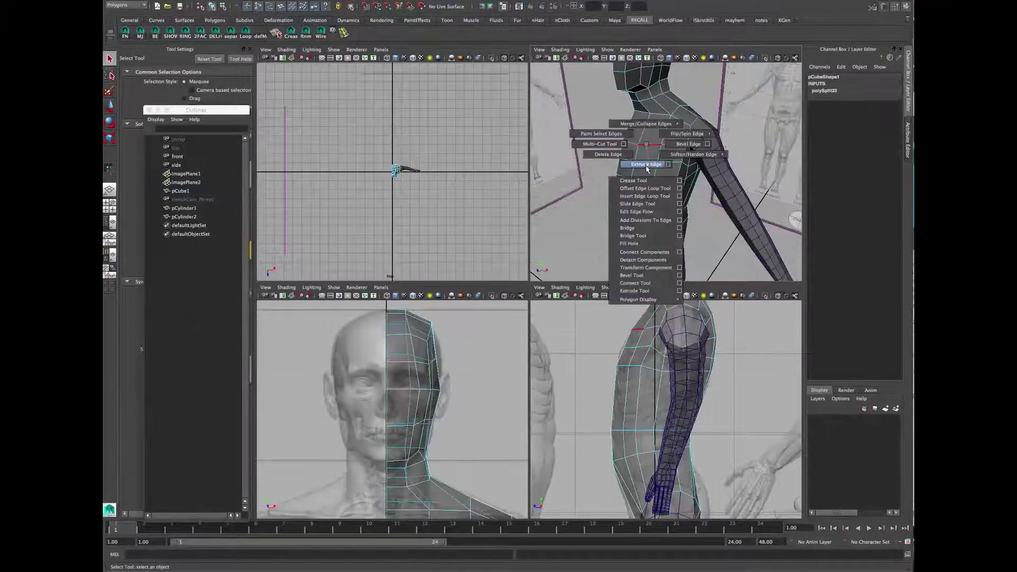
right_click_drag(646, 204, 646, 204, "shift")
left_click_drag(646, 203, 687, 127, "alt")
Step: Slide the next lower horizontal chest edge to even out the spacing of the torso rows
key("F8")
key("f")
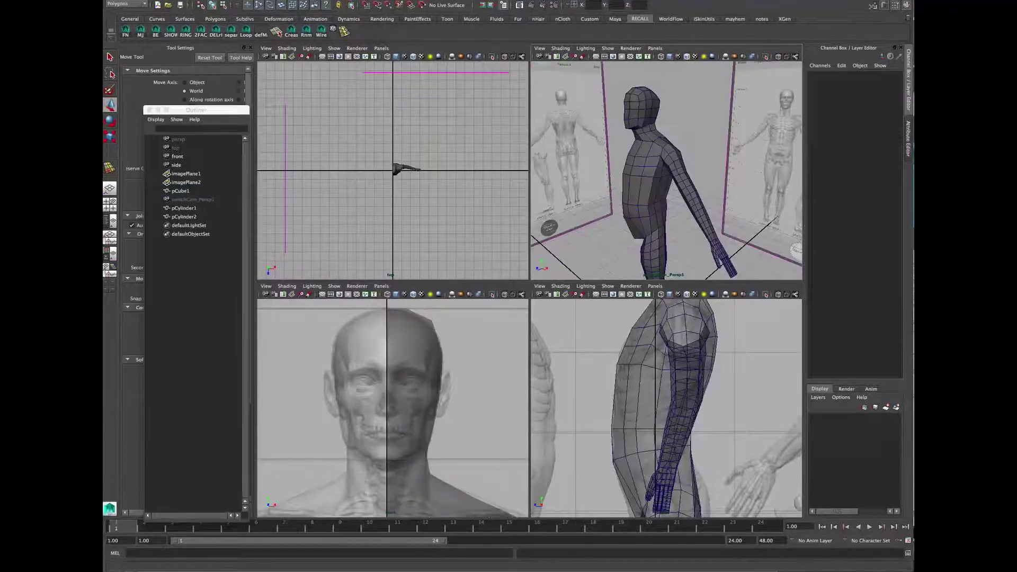
left_click(214, 109)
right_click_drag(638, 175, 670, 183, "alt")
left_click_drag(669, 182, 625, 183, "alt")
right_click_drag(619, 181, 600, 238)
left_click(594, 177)
key("q")
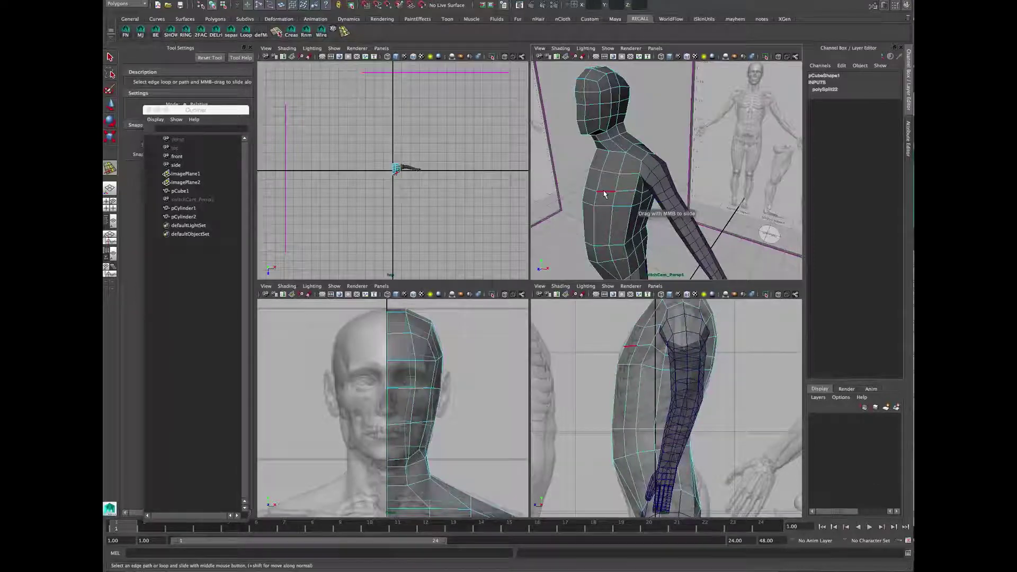
left_click_drag(603, 212, 736, 204, "alt")
key("q")
Step: Insert two horizontal edge loops around the torso between the lower chest and the waist with the Multi-Cut Tool
right_click_drag(636, 178, 592, 179, "shift")
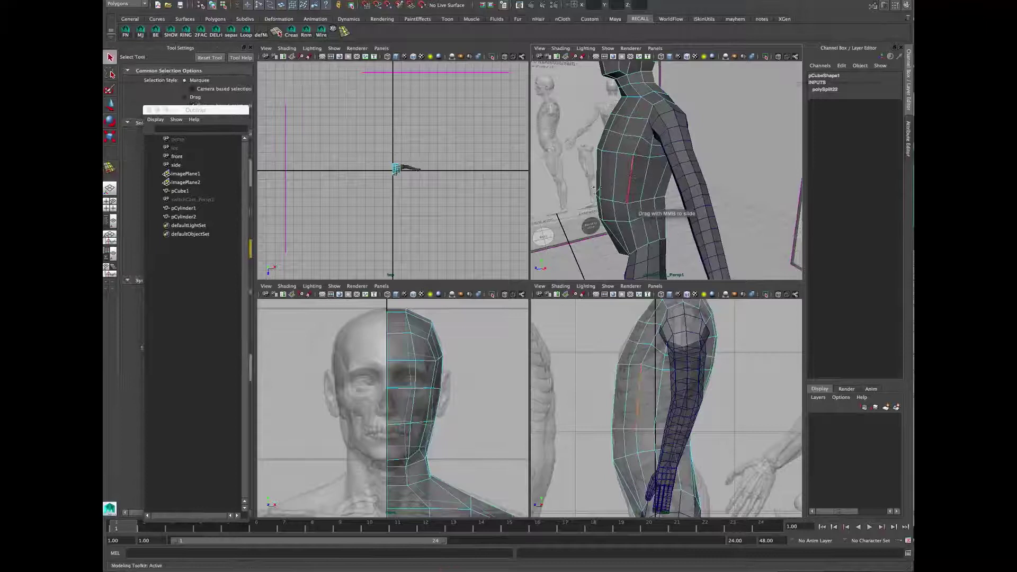
left_click(630, 170, "ctrl")
left_click(628, 185, "ctrl")
left_click_drag(628, 185, 587, 202, "alt")
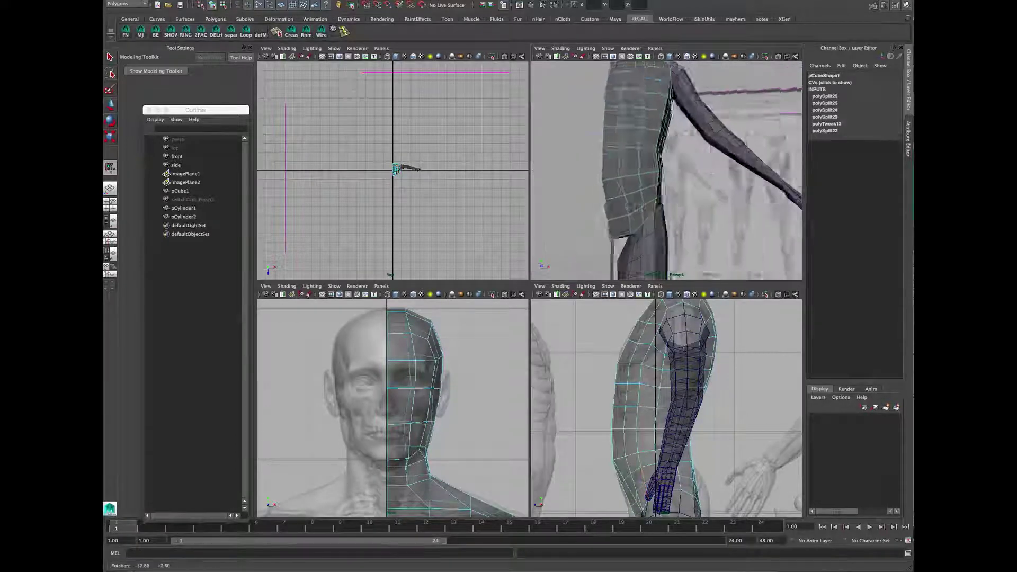
Step: Fit the lower front abdomen vertices and the lower back vertices to the torso outline in the side reference
left_click_drag(628, 230, 561, 222, "alt")
middle_click_drag(598, 254, 614, 186, "alt")
left_click_drag(615, 186, 609, 197, "alt")
left_click_drag(566, 233, 612, 230, "alt")
right_click_drag(611, 233, 657, 182, "alt")
left_click_drag(650, 176, 563, 169, "alt")
left_click(592, 201)
middle_click_drag(562, 169, 577, 168, "alt")
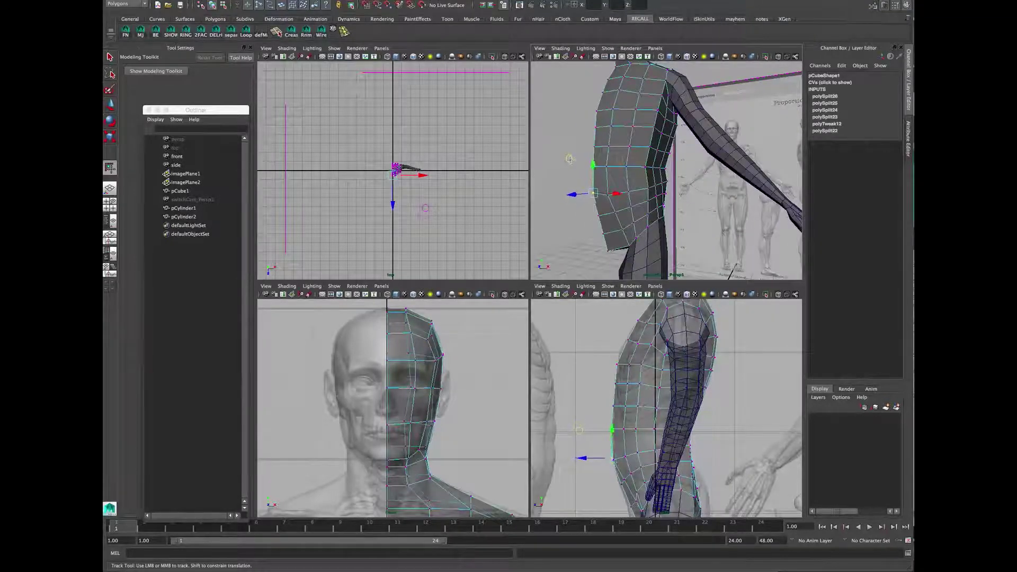
key("space")
middle_click_drag(403, 384, 483, 337, "alt")
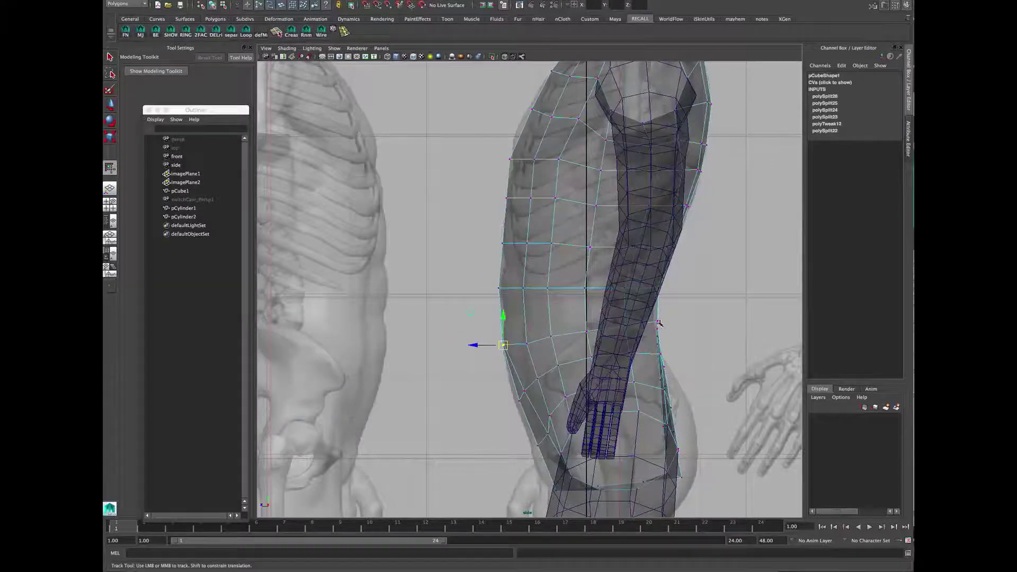
key("space")
Step: Insert another horizontal edge loop around the waist with the Multi-Cut Tool
left_click_drag(736, 210, 641, 204, "alt")
right_click_drag(636, 196, 669, 196, "alt")
middle_click_drag(668, 196, 655, 227, "alt")
left_click_drag(656, 227, 623, 157, "alt")
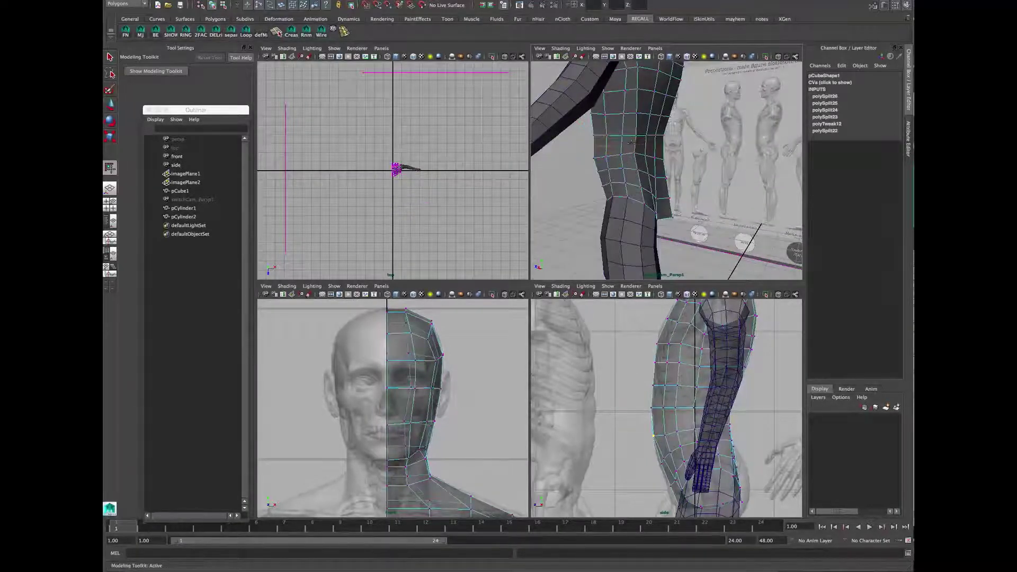
left_click_drag(732, 141, 635, 173, "alt")
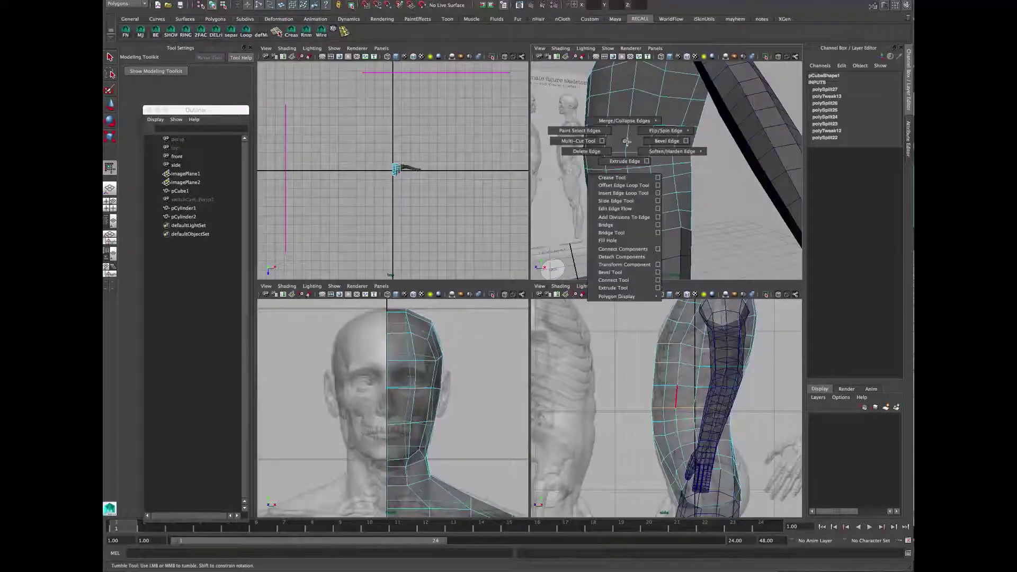
Step: Adjust the vertical edge at the side of the waist with the Slide Edge Tool
left_click(620, 201)
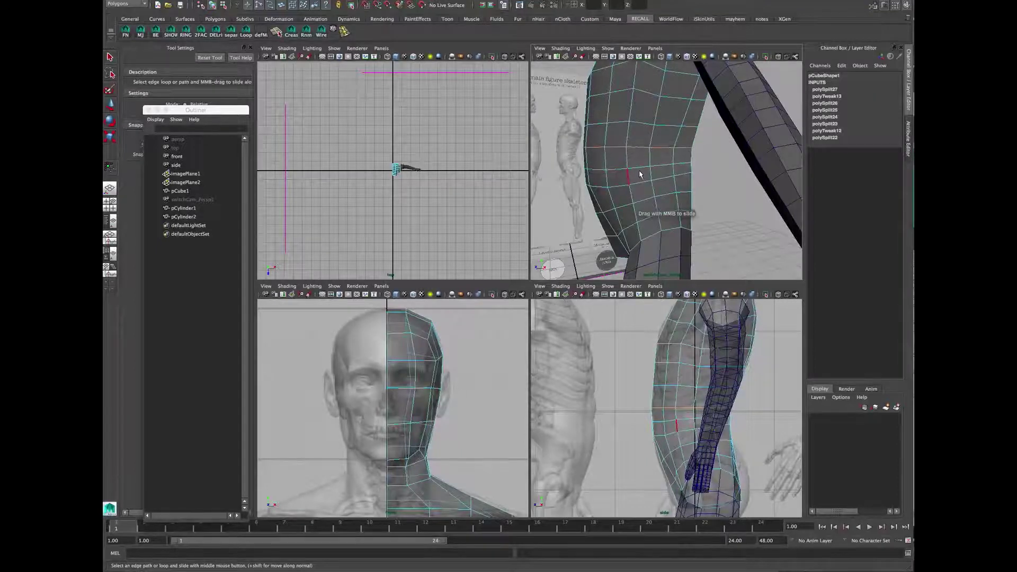
left_click(646, 201)
left_click_drag(666, 231, 670, 107, "alt")
key("q")
left_click(625, 152)
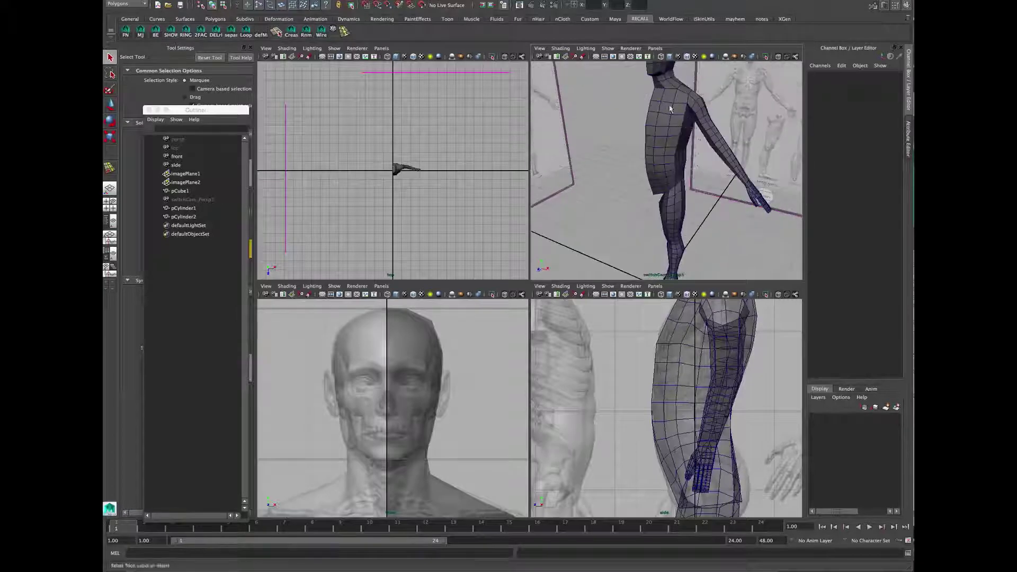
right_click_drag(670, 108, 708, 154, "alt")
left_click_drag(712, 159, 670, 104, "alt")
right_click_drag(670, 105, 636, 110, "shift")
key("ctrl+z")
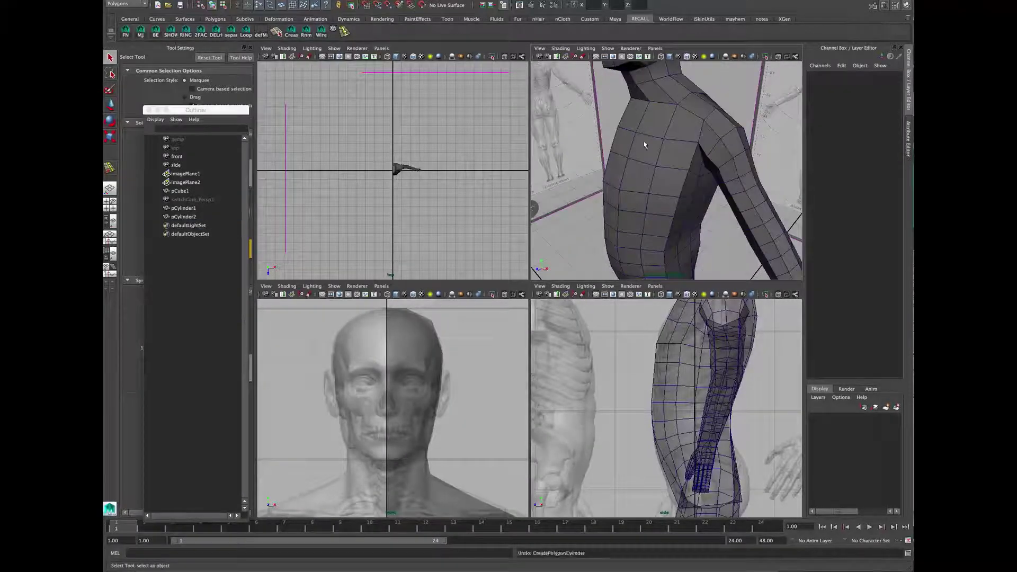
Step: Select the body mesh and cut a new edge loop across the upper chest and shoulder with the Multi-Cut Tool
middle_click_drag(645, 145, 630, 174, "alt")
key("space")
right_click_drag(582, 211, 531, 250, "alt")
left_click_drag(531, 249, 548, 231, "alt")
left_click(522, 268)
left_click_drag(522, 268, 506, 263, "alt")
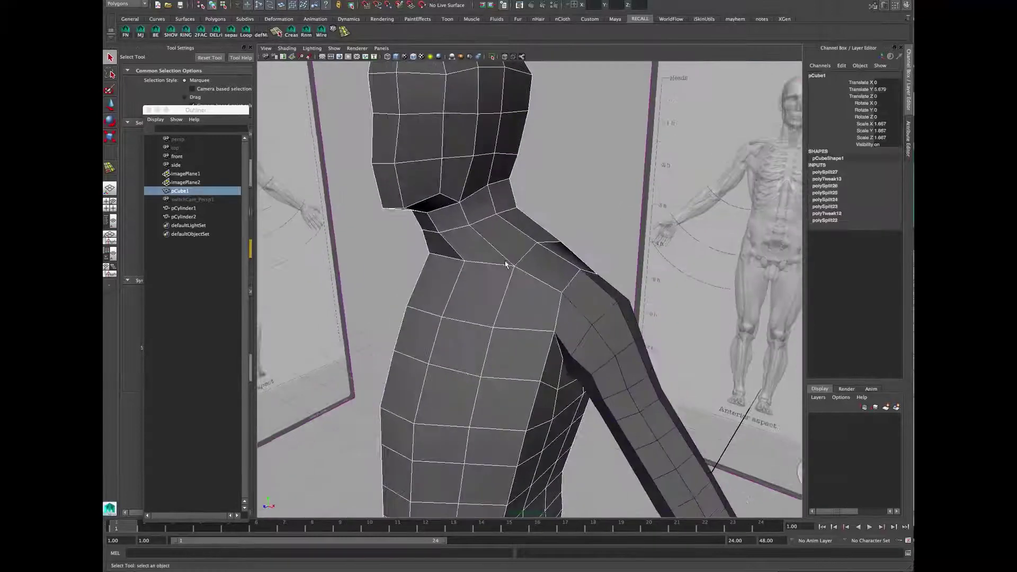
right_click_drag(506, 262, 528, 265, "shift")
left_click(506, 258)
key("Return")
Step: Slide the edge on the upper back beside the shoulder with the Slide Edge Tool
left_click_drag(506, 258, 523, 281, "alt")
right_click_drag(522, 281, 535, 353, "shift")
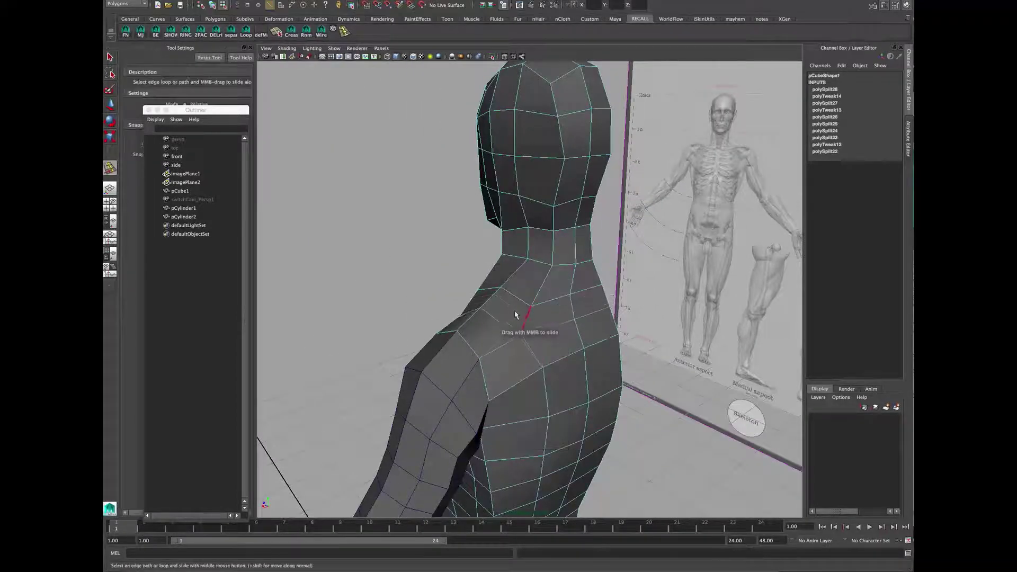
left_click_drag(514, 315, 539, 310, "alt")
key("q")
left_click(629, 234)
Step: Compare the shoulder with the front reference and adjust a vertex on the upper chest
key("space")
key("space")
left_click_drag(661, 484, 642, 451, "alt")
middle_click_drag(641, 451, 516, 362, "alt")
scroll(523, 357, "down", 3)
key("space")
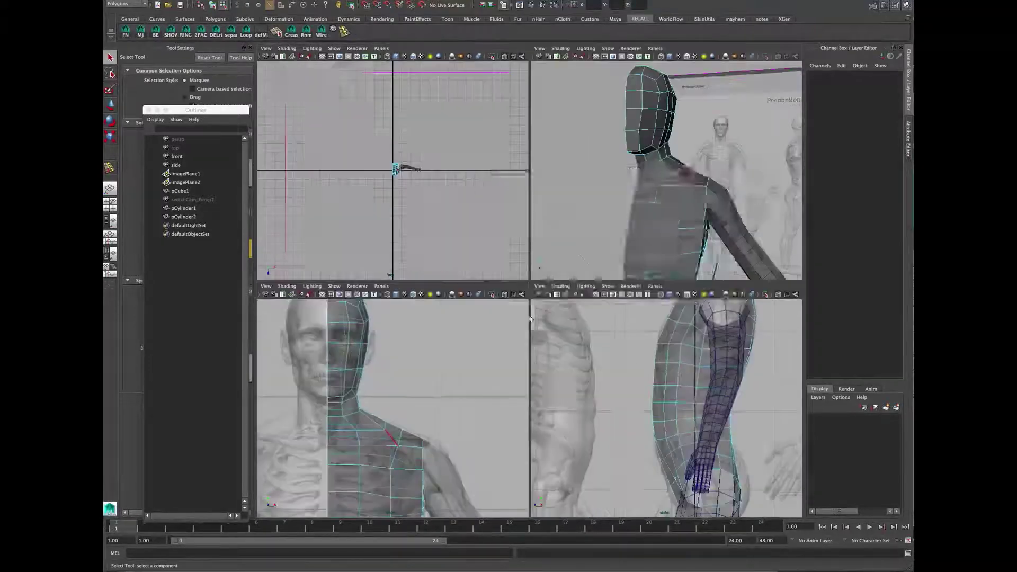
key("space")
left_click_drag(637, 212, 579, 310, "alt")
key("F9")
left_click(523, 303)
key("w")
Step: Select the body, arm and leg meshes and combine them into a single polygon object
left_click(536, 271)
left_click(592, 282, "shift")
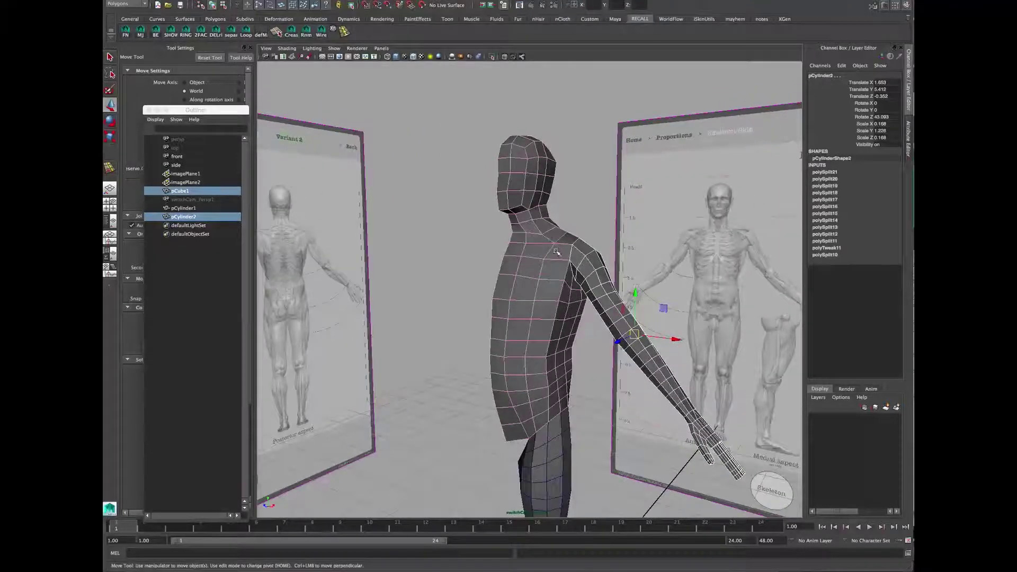
left_click(547, 449, "shift")
right_click(541, 328, "shift")
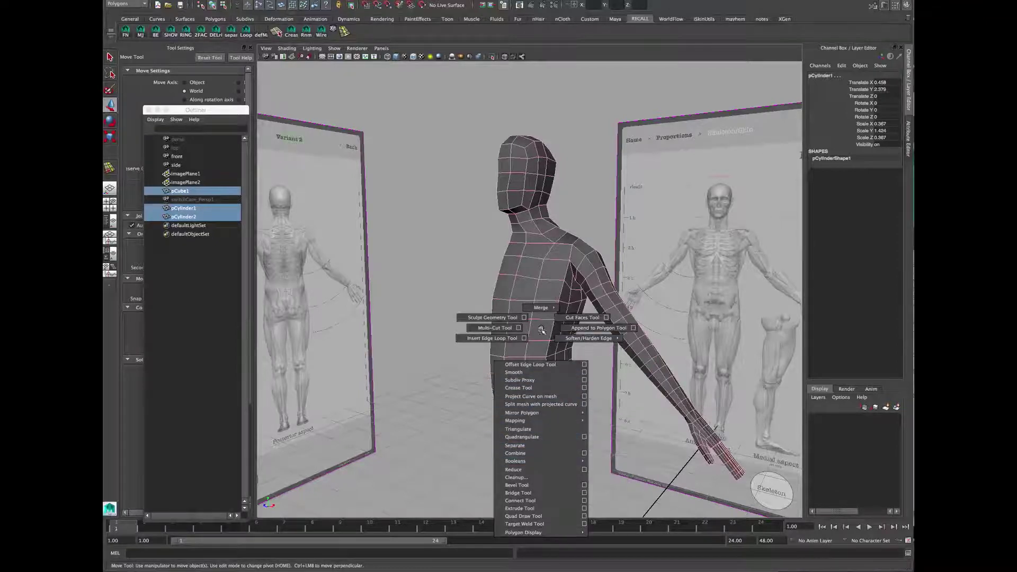
left_click_drag(555, 345, 551, 346, "alt")
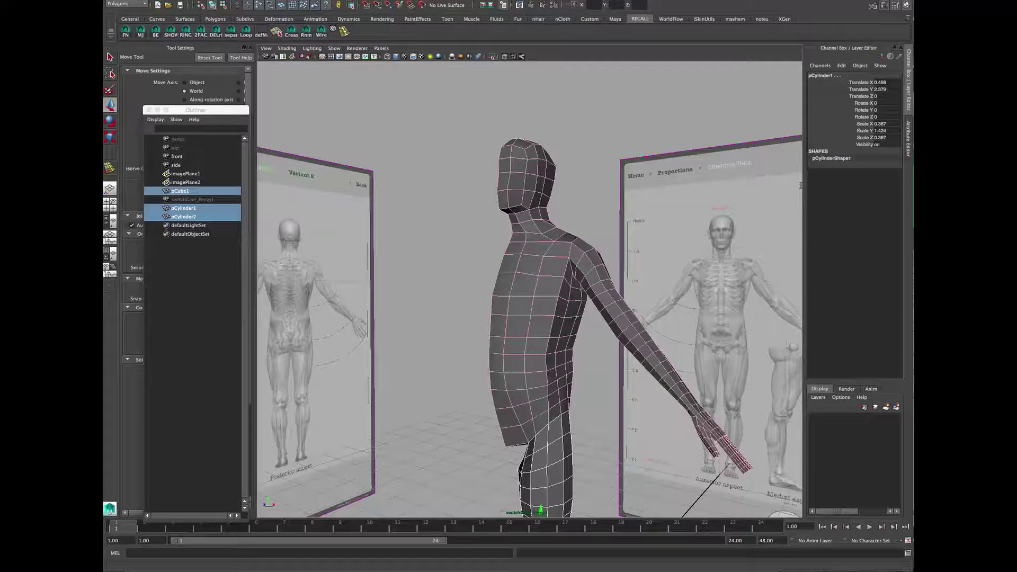
left_click_drag(530, 286, 535, 323, "alt")
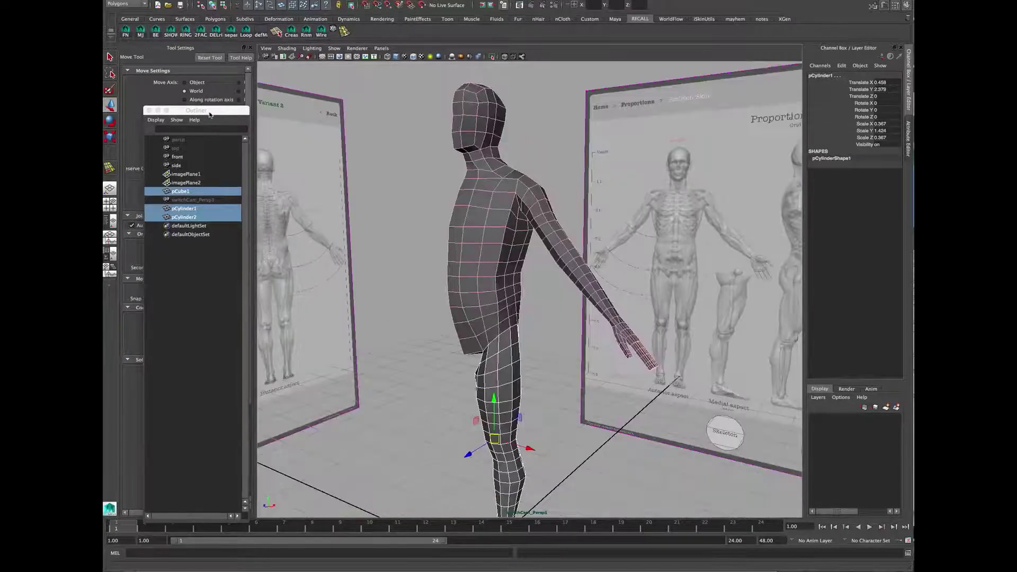
left_click_drag(210, 115, 211, 114)
left_click_drag(466, 241, 463, 254, "alt")
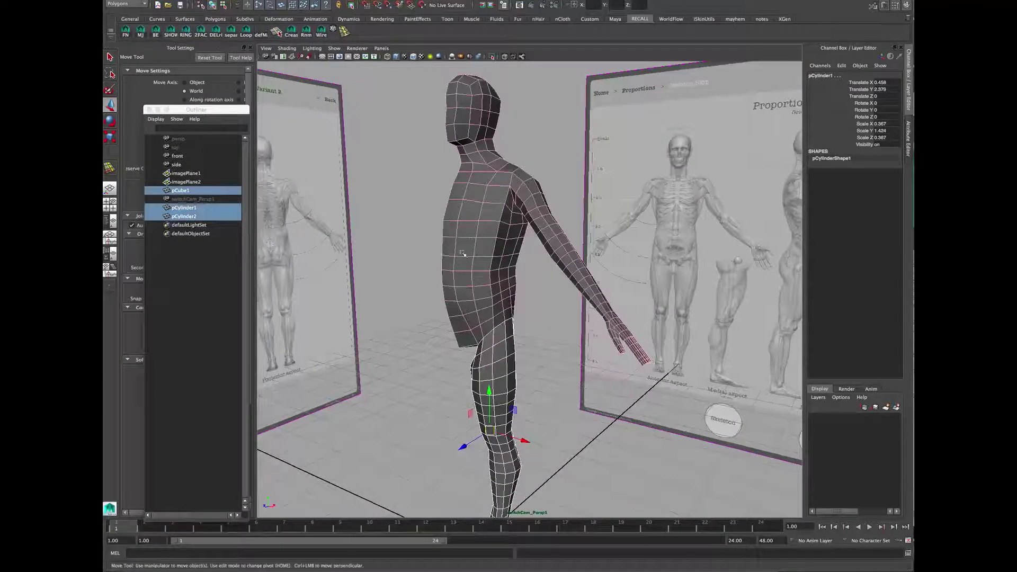
right_click_drag(468, 233, 459, 359, "shift")
Step: Merge the overlapping vertices where the arm and leg meet the body, and return the combined mesh to object mode
left_click_drag(460, 360, 498, 288, "alt")
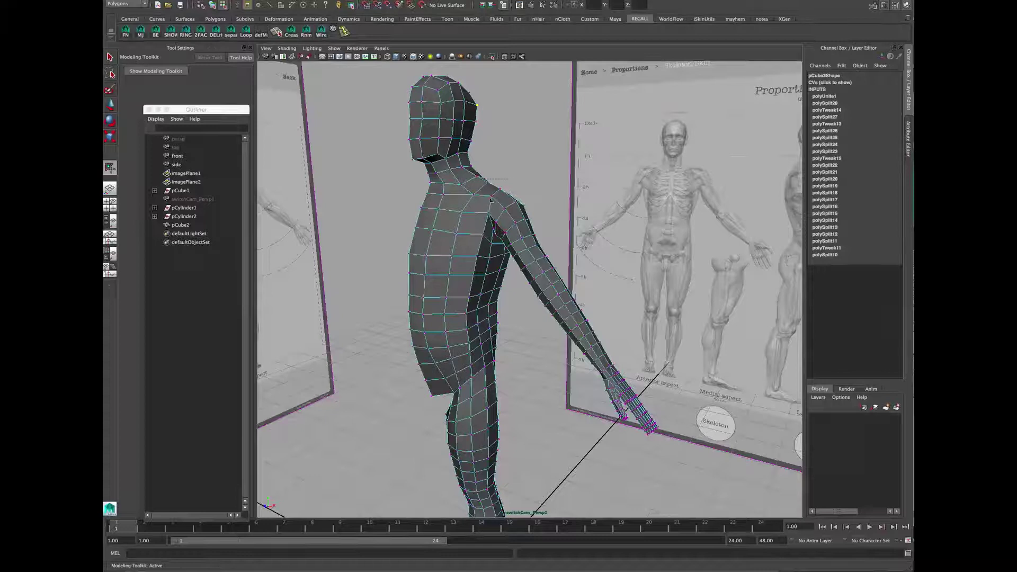
left_click_drag(536, 270, 498, 263, "alt")
key("alt+x")
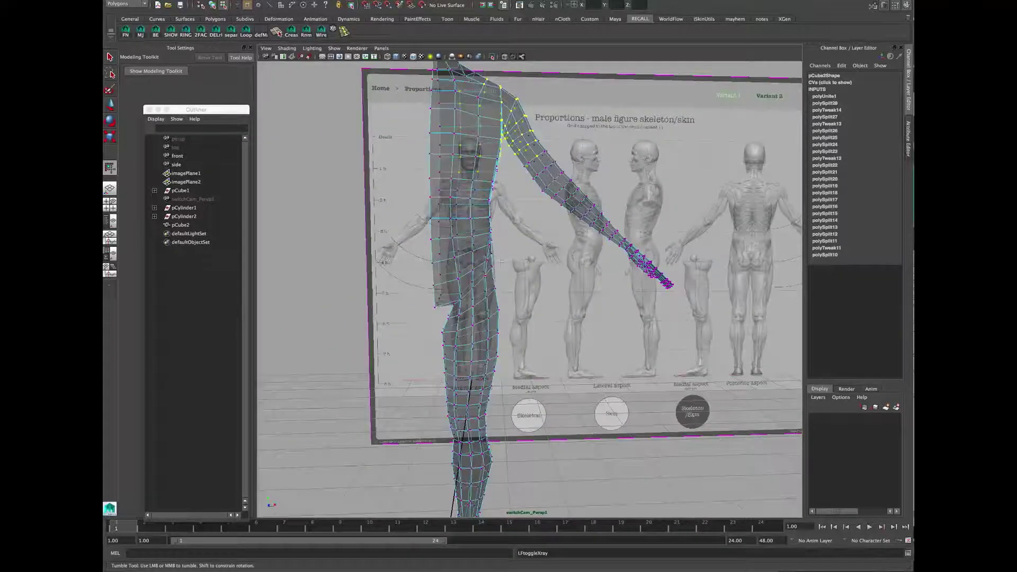
right_click_drag(471, 280, 476, 283, "shift")
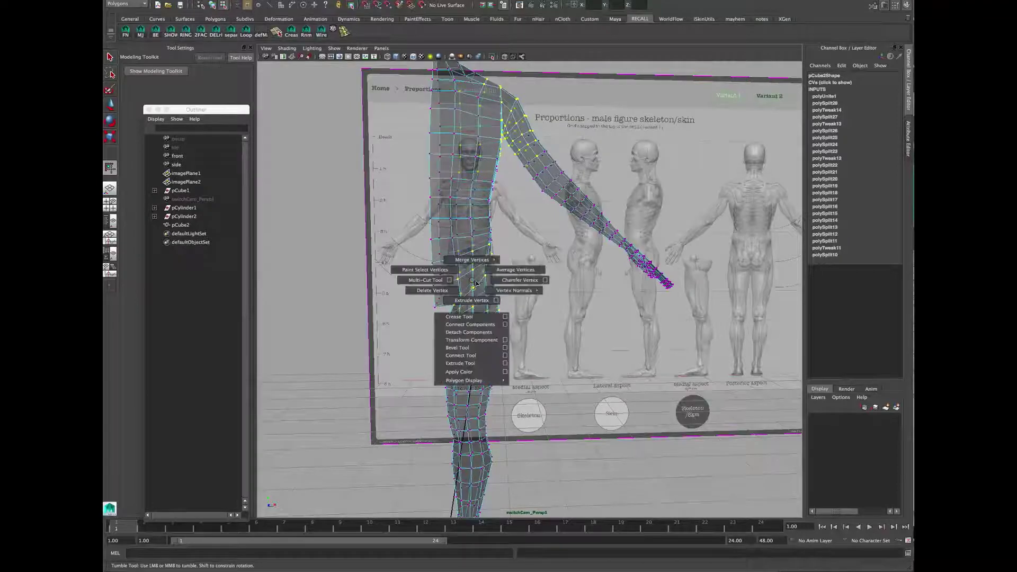
right_click_drag(497, 235, 548, 217, "shift")
left_click_drag(530, 236, 450, 276, "alt")
left_click(450, 282)
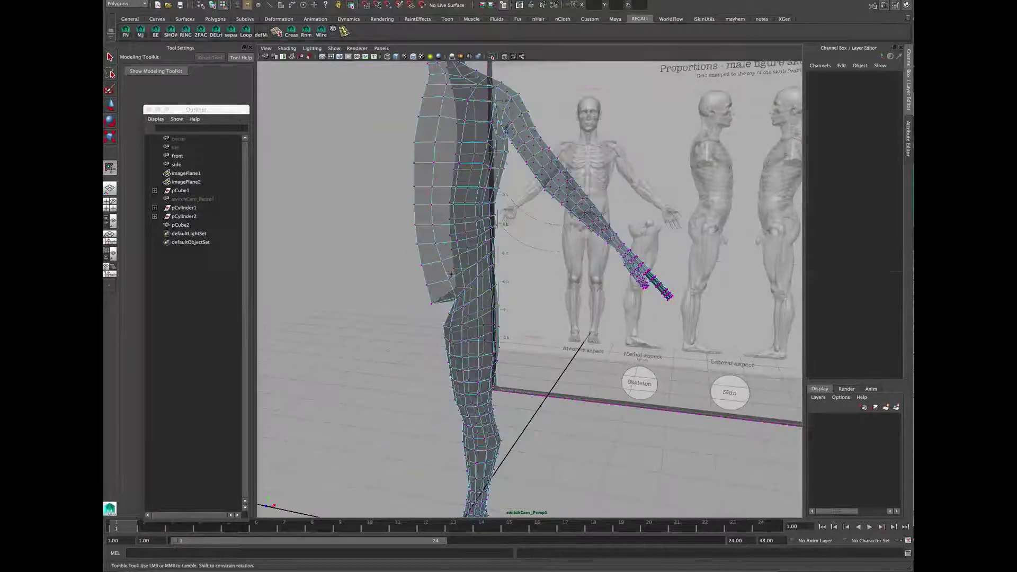
right_click_drag(450, 281, 470, 272)
left_click(481, 317)
key("alt+x")
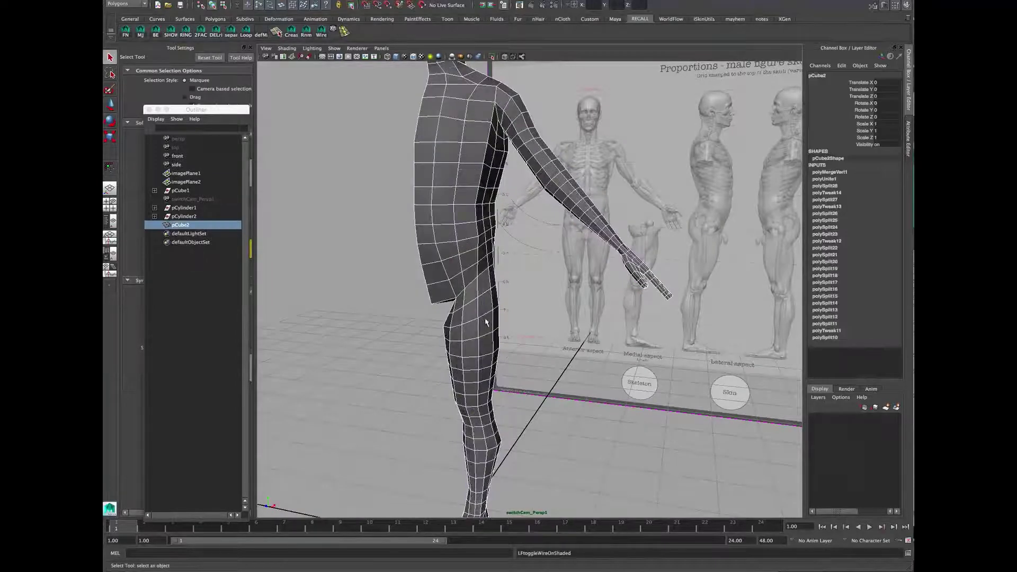
Step: Preview the combined mesh smoothed from several sides, and restore its unsmoothed display
left_click_drag(462, 359, 426, 359, "alt")
key("3")
left_click(422, 352)
left_click_drag(486, 334, 504, 272, "alt")
left_click(509, 297)
key("1")
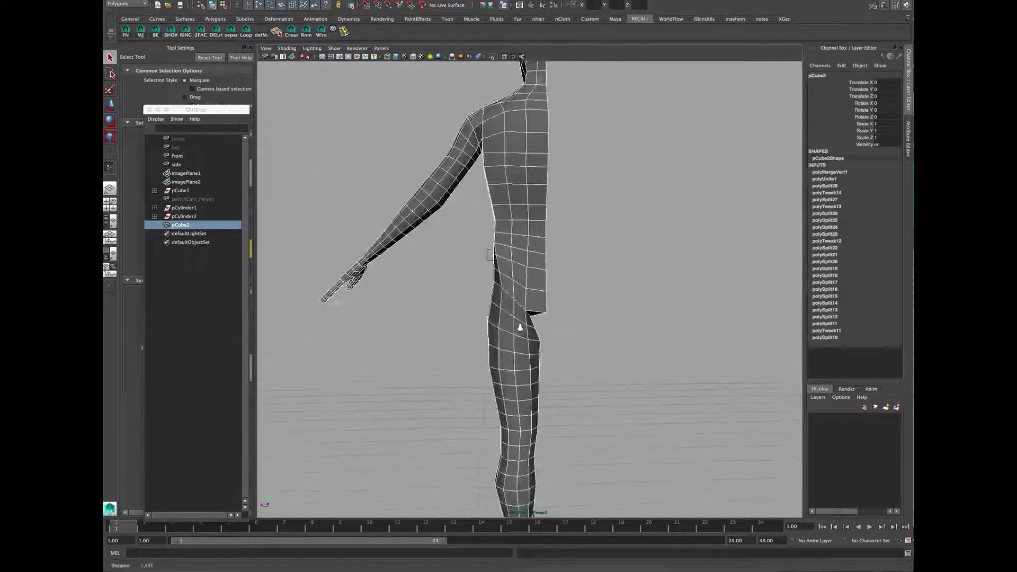
Step: Edit the mesh's vertices and pull a rear buttock vertex outward to match the side reference
right_click_drag(518, 327, 534, 329, "alt")
right_click_drag(532, 329, 504, 331)
left_click_drag(504, 331, 553, 296, "alt")
key("w")
left_click(531, 327)
key("space")
middle_click_drag(771, 486, 664, 393, "alt")
right_click_drag(664, 393, 662, 390, "alt")
middle_click_drag(662, 390, 679, 432, "alt")
left_click_drag(643, 404, 670, 408)
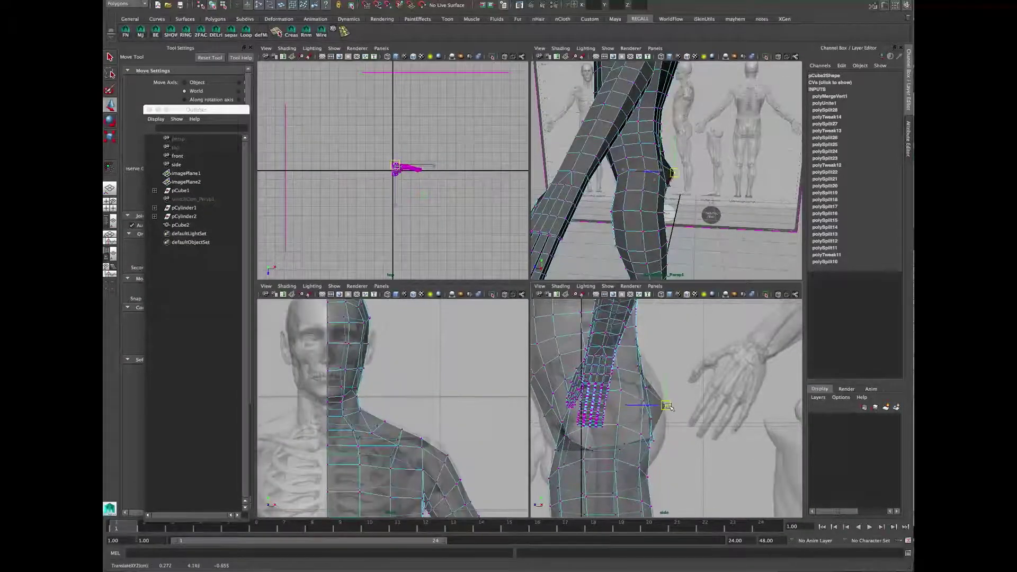
Step: Pull the midline vertex at the back of the buttocks outward to follow the side reference outline
left_click_drag(671, 176, 697, 205, "alt")
left_click(682, 167)
left_click_drag(646, 406, 675, 419)
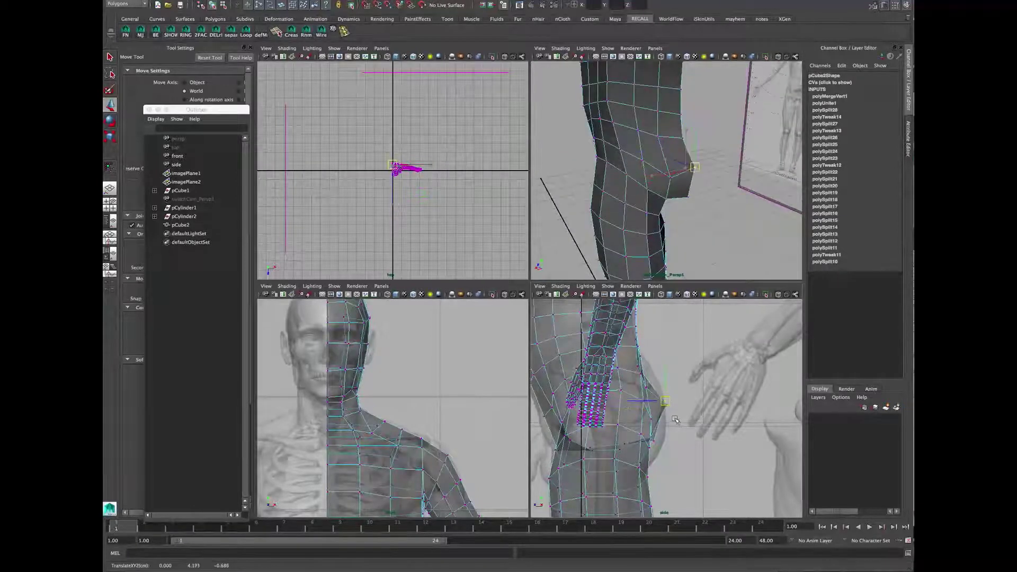
Step: Move the vertices at the top of the buttock and the neighbouring one to round the contour against the side reference
left_click_drag(662, 83, 709, 106, "alt")
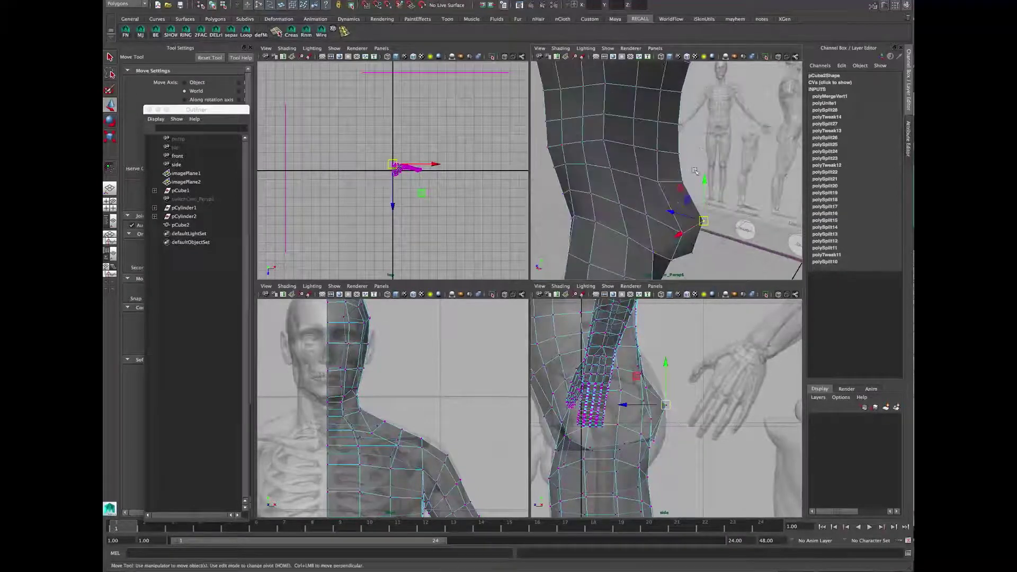
left_click_drag(651, 171, 685, 191)
left_click_drag(662, 186, 678, 185, "alt")
middle_click_drag(677, 186, 682, 198, "alt")
left_click_drag(640, 368, 659, 374)
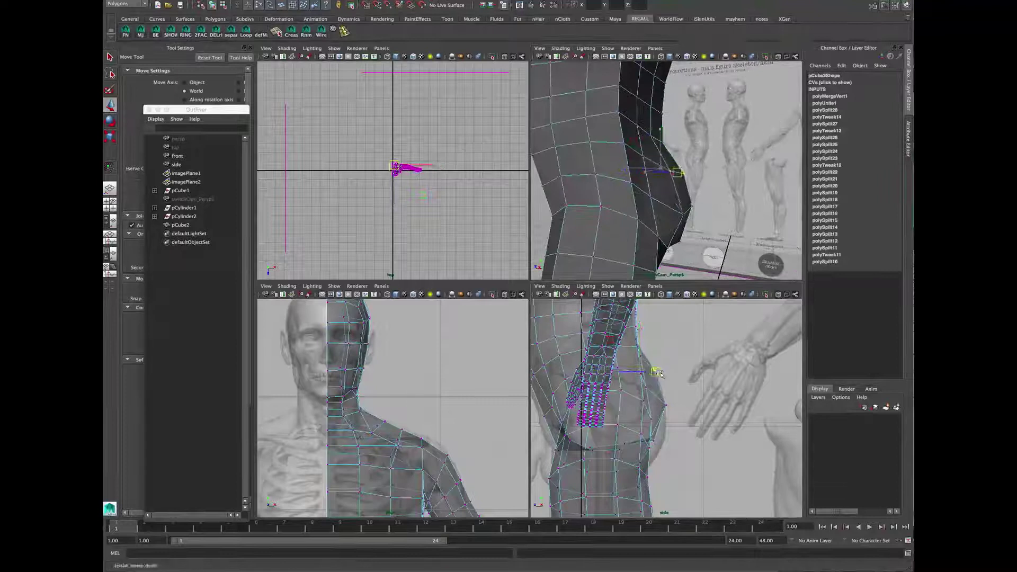
mouse_move(666, 77)
left_mouse_down("alt")
mouse_move(702, 80)
mouse_move(668, 96)
left_mouse_up("alt")
left_click(644, 179)
left_click_drag(646, 178, 680, 169, "alt")
left_click_drag(639, 376, 642, 372)
middle_click_drag(643, 399, 652, 376, "alt")
mouse_move(701, 223)
left_mouse_down("alt")
mouse_move(671, 229)
mouse_move(683, 215)
mouse_move(640, 199)
mouse_move(606, 211)
mouse_move(617, 225)
mouse_move(656, 226)
mouse_move(663, 214)
left_mouse_up("alt")
Step: Turn on X-ray display and reposition the groin and inner-thigh vertices against the front reference
key("alt+x")
middle_click_drag(391, 492, 399, 347, "alt")
middle_click_drag(405, 508, 430, 429, "alt")
left_click_drag(393, 398, 381, 417)
middle_click_drag(400, 399, 394, 411, "alt")
left_click_drag(399, 401, 394, 402)
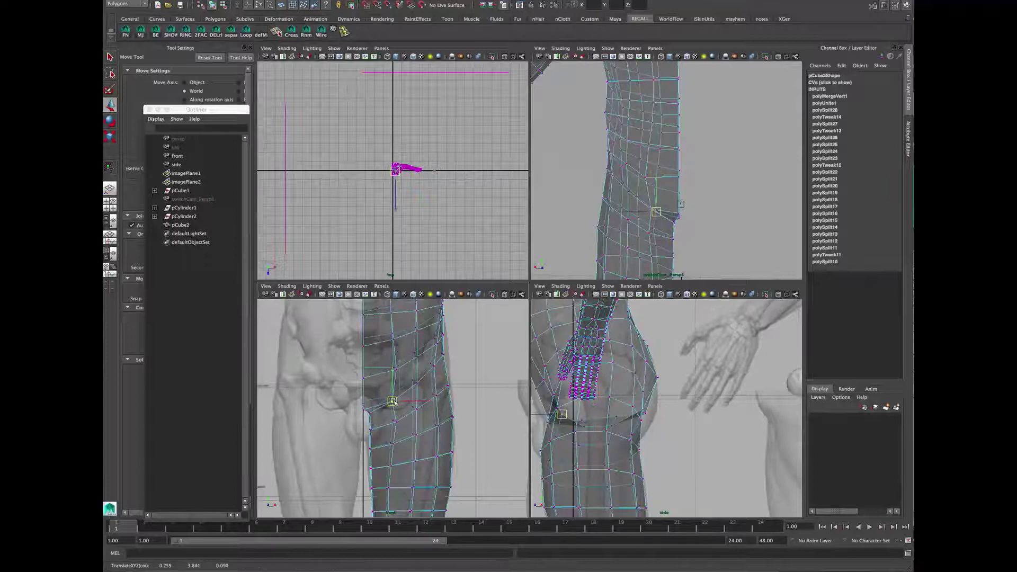
middle_click_drag(654, 423, 663, 375, "alt")
left_click_drag(663, 375, 664, 373, "alt")
mouse_move(664, 373)
middle_mouse_down("alt")
mouse_move(643, 380)
mouse_move(681, 384)
middle_mouse_up("alt")
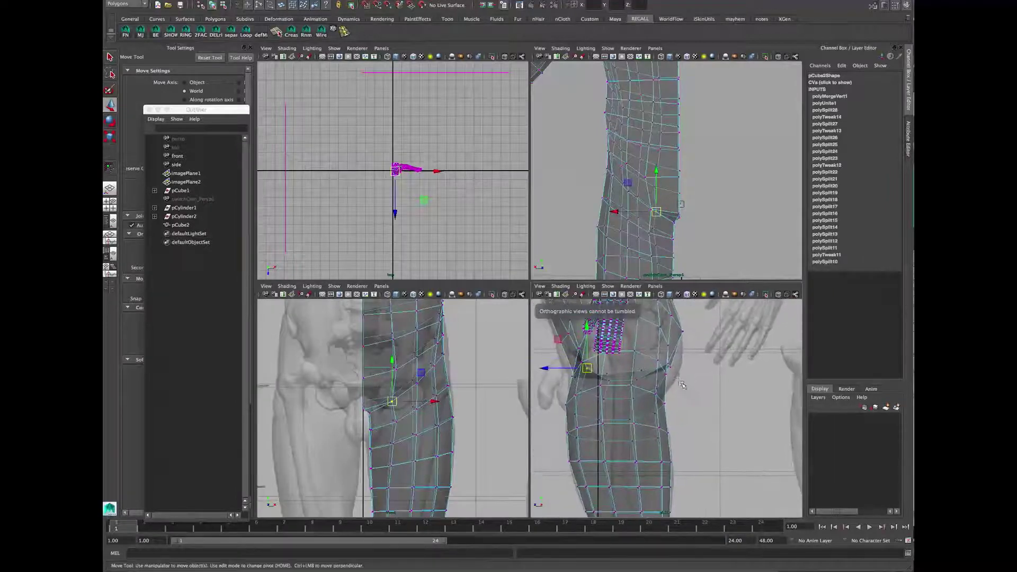
left_click_drag(371, 412, 377, 417)
Step: Lower the crotch vertices with soft selection and turn soft selection off again
key("b")
left_click_drag(365, 364, 364, 374)
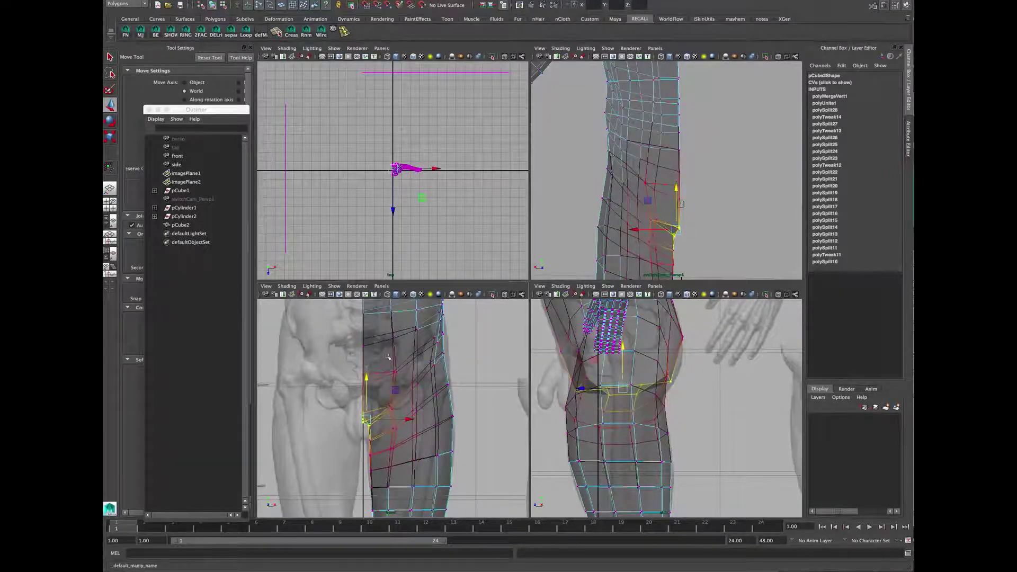
middle_click_drag(660, 367, 639, 402, "alt")
left_click_drag(661, 229, 723, 242, "alt")
key("b")
middle_click_drag(658, 385, 653, 386, "alt")
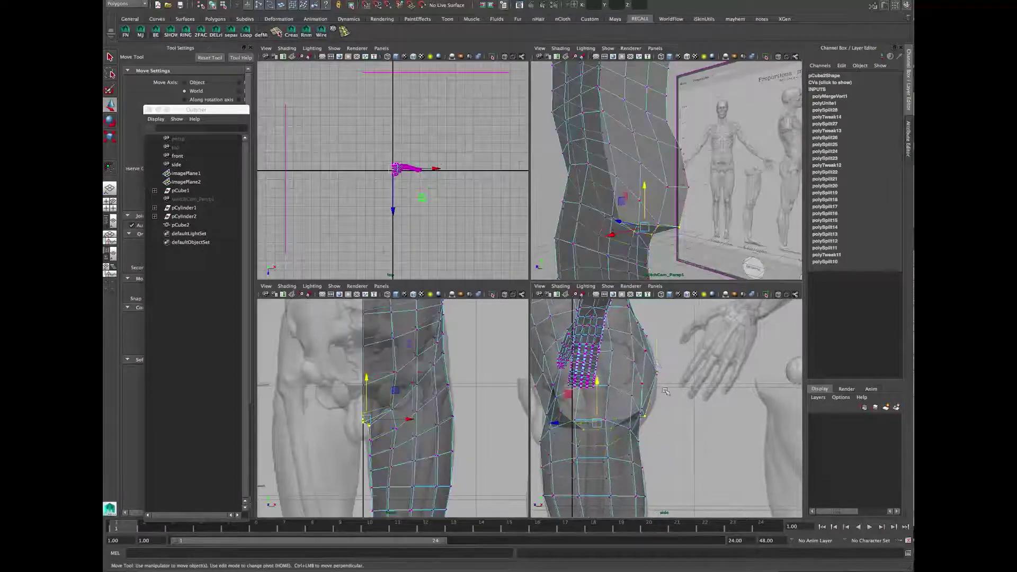
left_click(658, 389)
Step: Adjust the midline vertices along the open bottom edge of the pelvis between the legs
left_click_drag(673, 219, 666, 172, "alt")
left_click(643, 199)
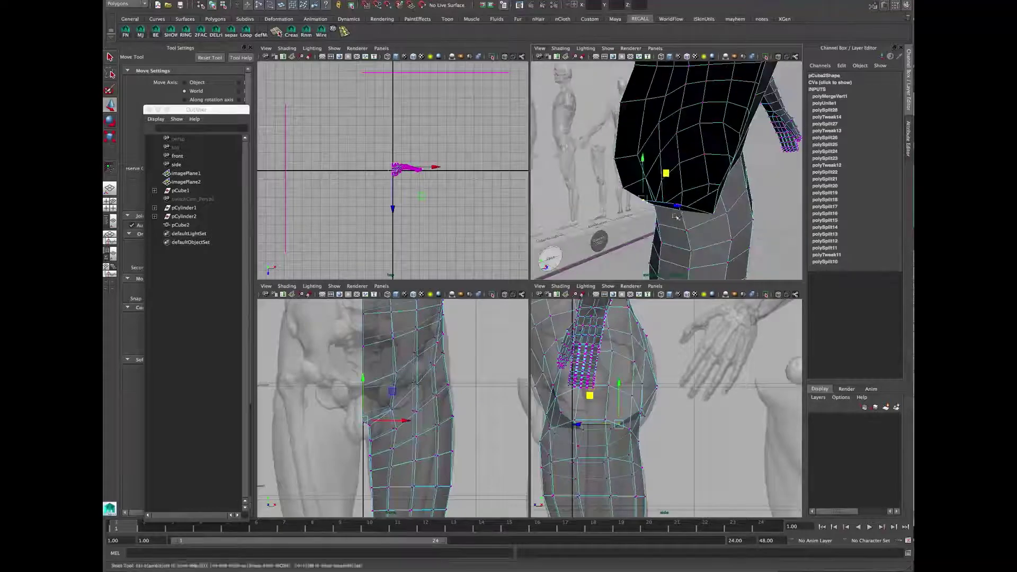
key("q")
left_click(675, 215)
left_click_drag(674, 214, 604, 172, "alt")
key("w")
Step: Cut a new edge across the hip and buttock with the Multi-Cut Tool
right_click(671, 127, "shift")
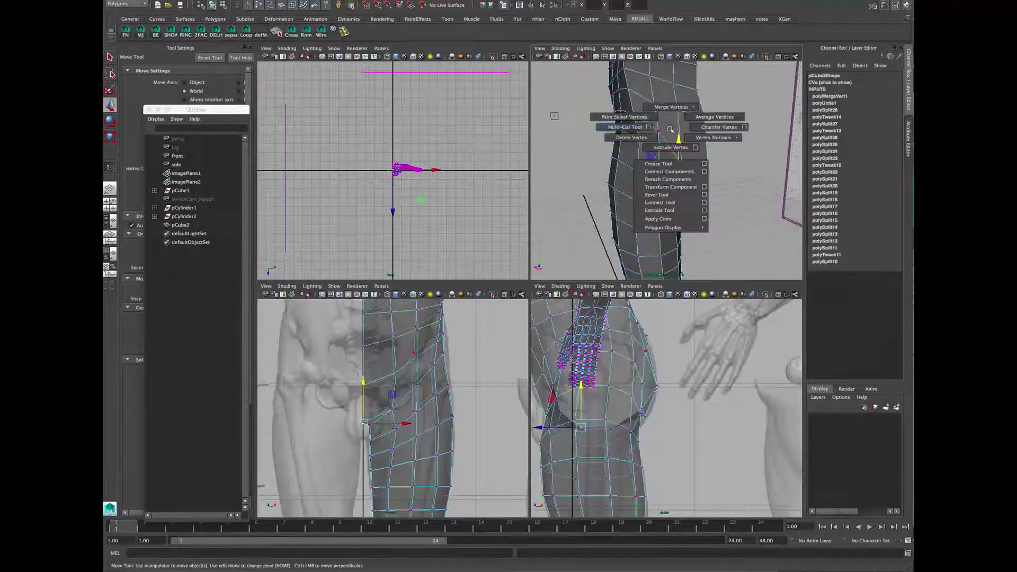
left_click(629, 127)
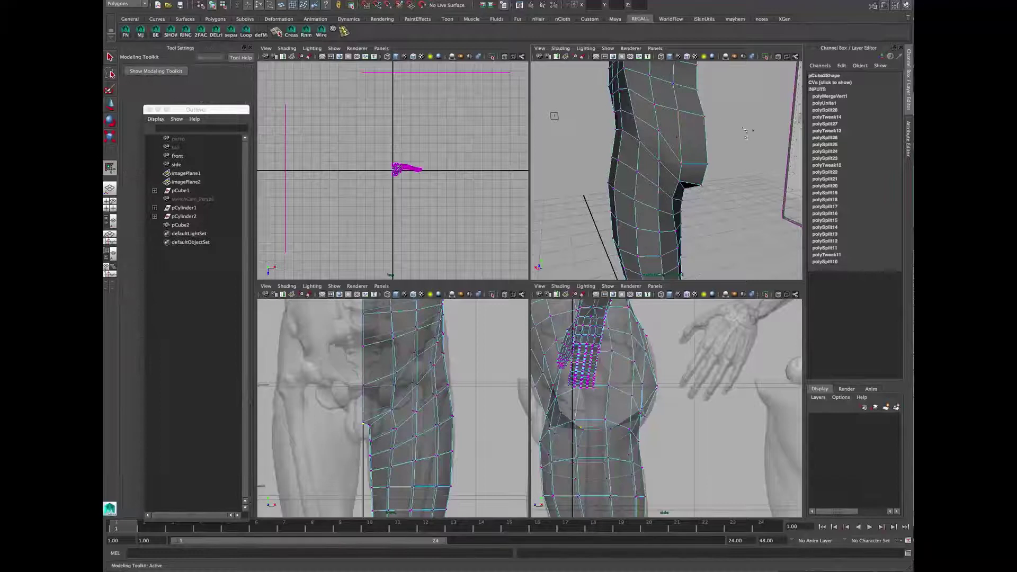
right_click(742, 141)
Step: Return to object mode, select the whole mesh and delete its construction history
left_click_drag(691, 127, 677, 164, "alt")
right_click_drag(657, 131, 683, 105)
key("w")
left_click(653, 160)
right_click_drag(658, 154, 697, 116, "shift")
right_click(666, 149, "shift")
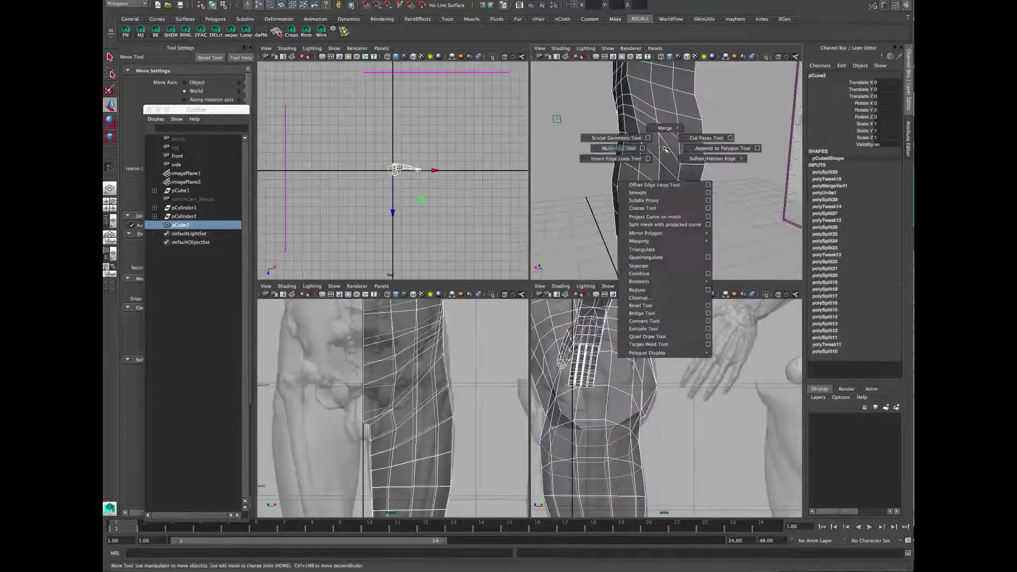
key("space")
left_click(603, 119)
mouse_move(542, 120)
left_mouse_down()
mouse_move(604, 208)
mouse_move(635, 212)
left_mouse_up()
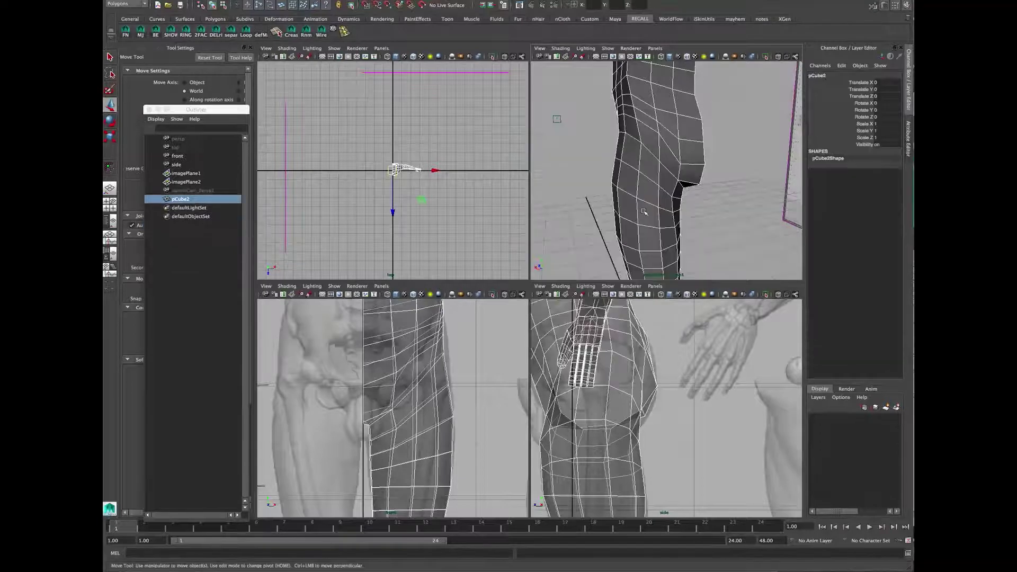
Step: Relax the mesh around the hip and buttock using the Sculpt Geometry Tool's relax operation with a radius of 0.2089
right_click_drag(667, 151, 606, 130, "shift")
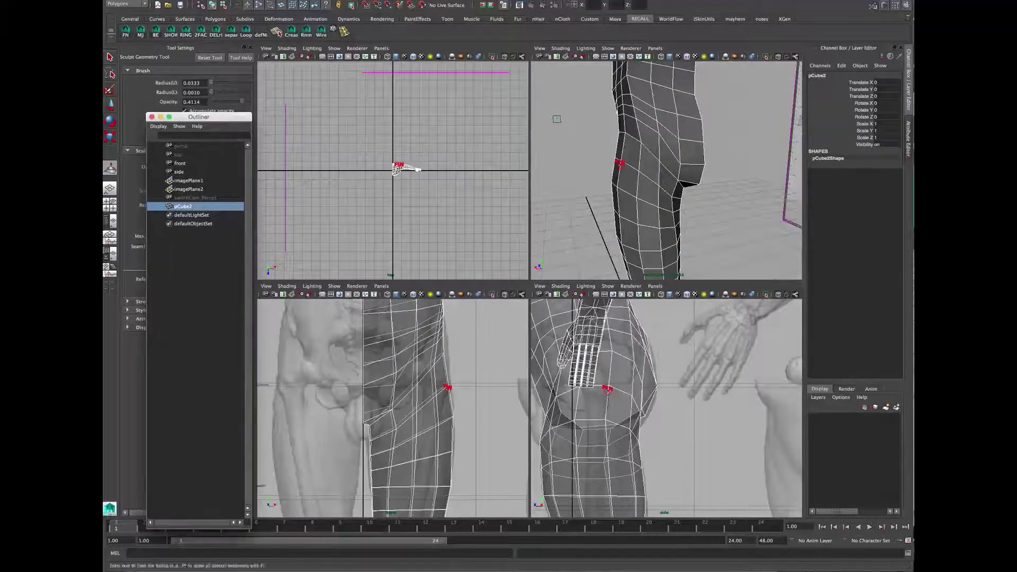
left_click(152, 117)
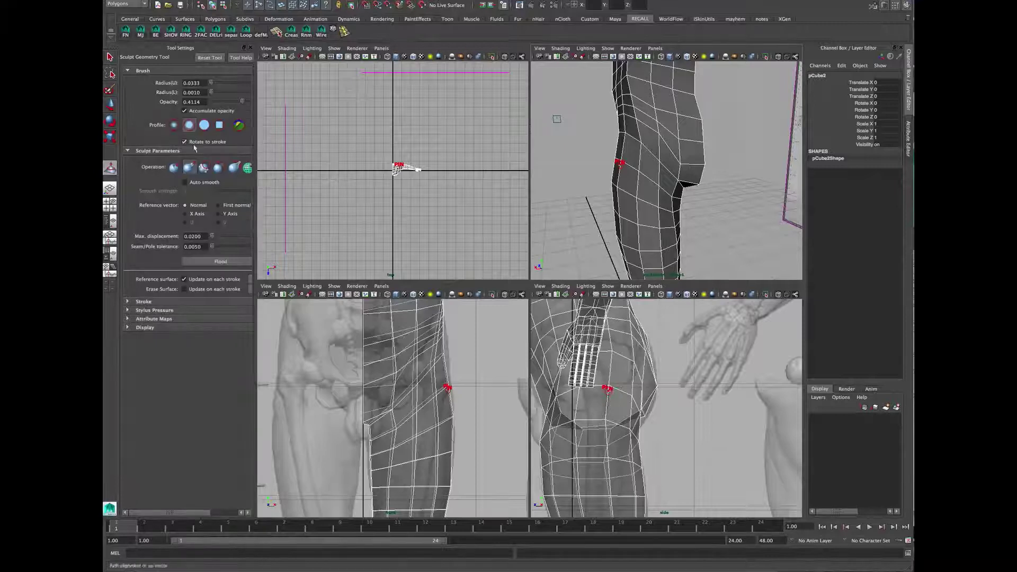
left_click(234, 167)
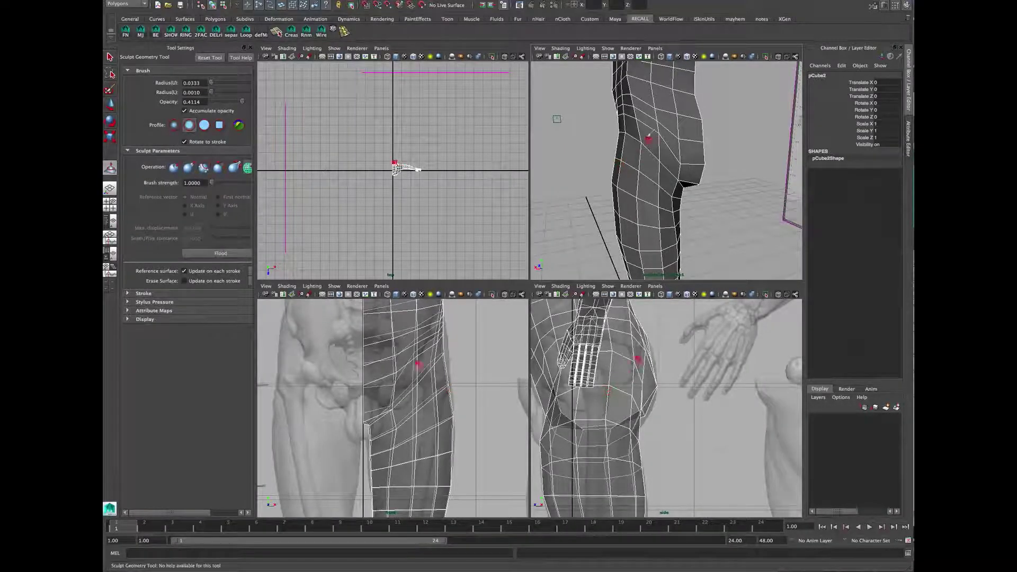
left_click_drag(660, 140, 661, 141)
left_click(219, 168)
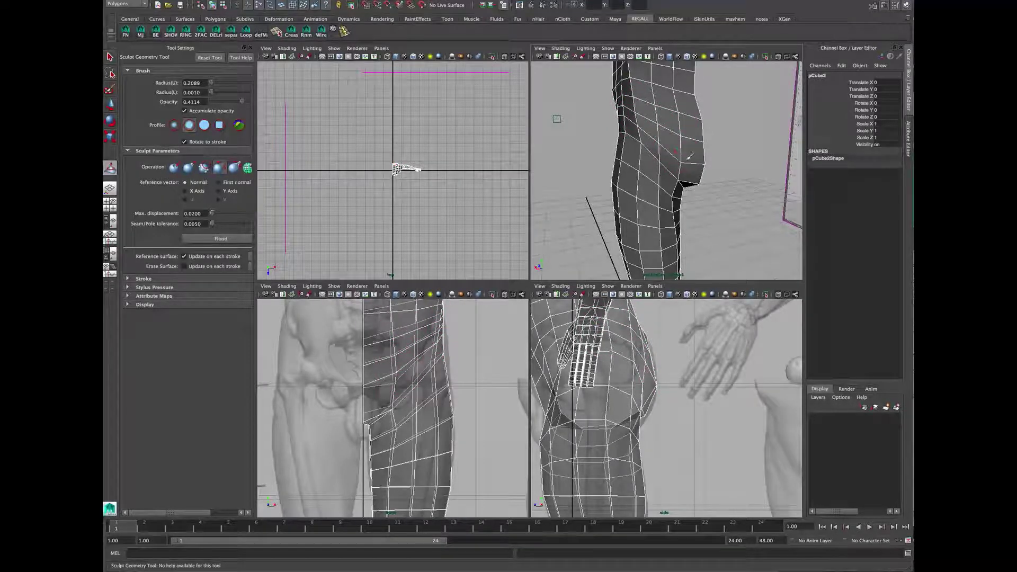
left_click_drag(589, 130, 631, 121, "alt")
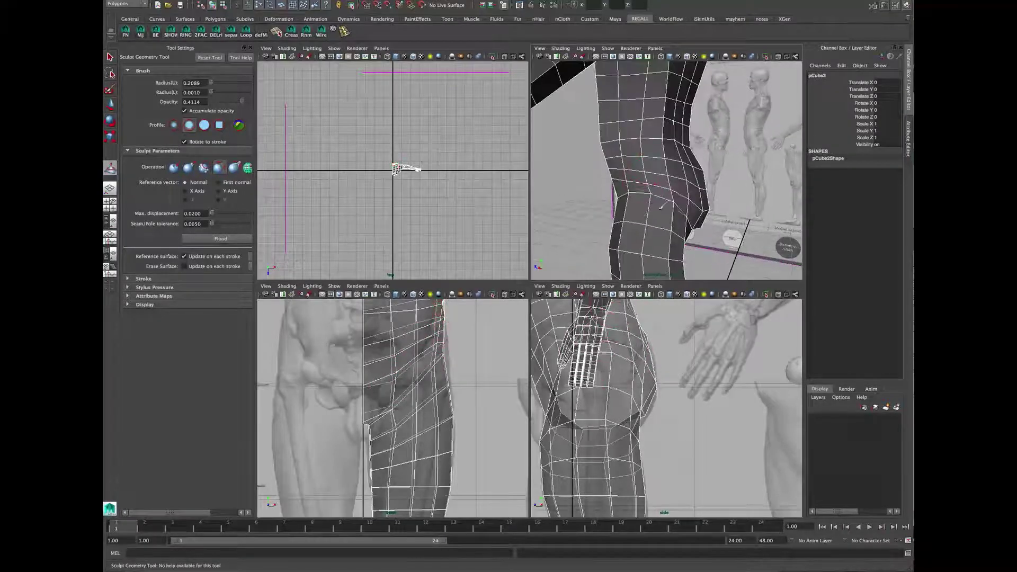
left_click_drag(662, 199, 694, 154, "alt")
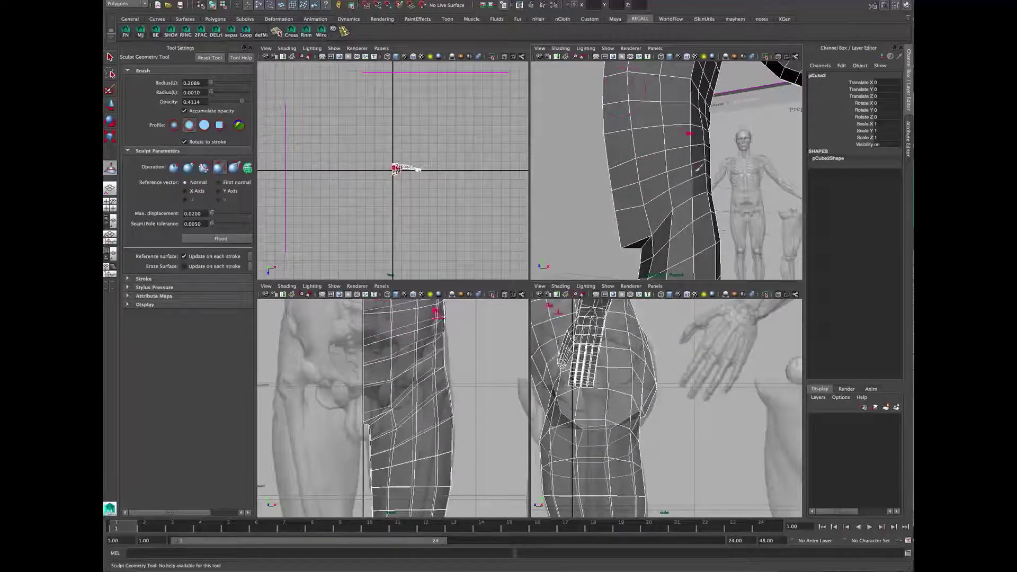
Step: Relax the chest, waist and upper back with the sculpt brush, using radii of 0.3514 and 0.2564
mouse_move(692, 165)
left_mouse_down("alt")
mouse_move(655, 177)
mouse_move(642, 141)
mouse_move(728, 172)
mouse_move(689, 148)
mouse_move(668, 175)
mouse_move(651, 172)
mouse_move(670, 177)
mouse_move(649, 182)
mouse_move(709, 209)
mouse_move(662, 223)
mouse_move(678, 190)
mouse_move(688, 211)
mouse_move(705, 204)
mouse_move(632, 209)
mouse_move(642, 214)
mouse_move(638, 170)
mouse_move(668, 111)
left_mouse_up("alt")
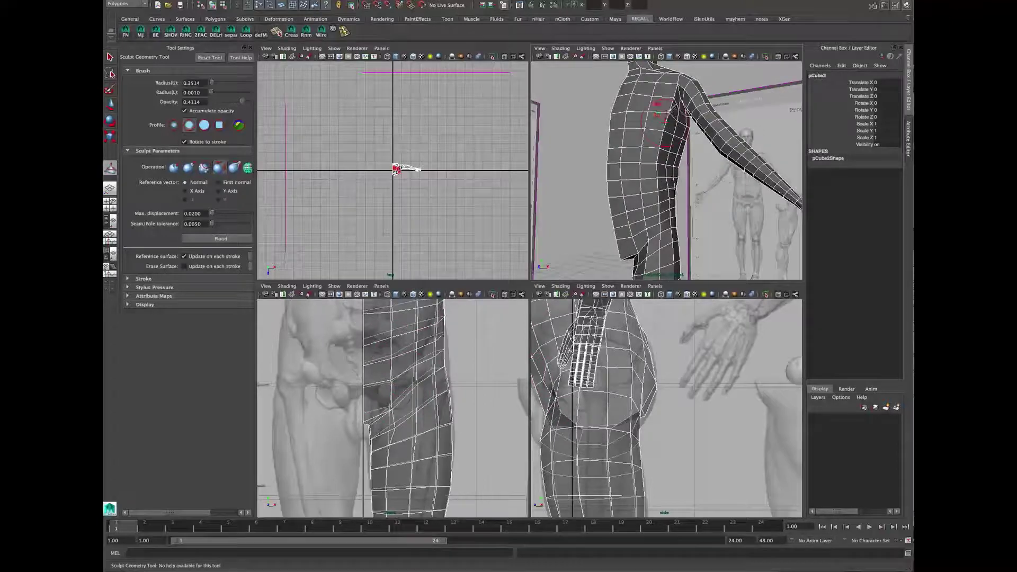
left_click_drag(634, 171, 662, 154, "alt")
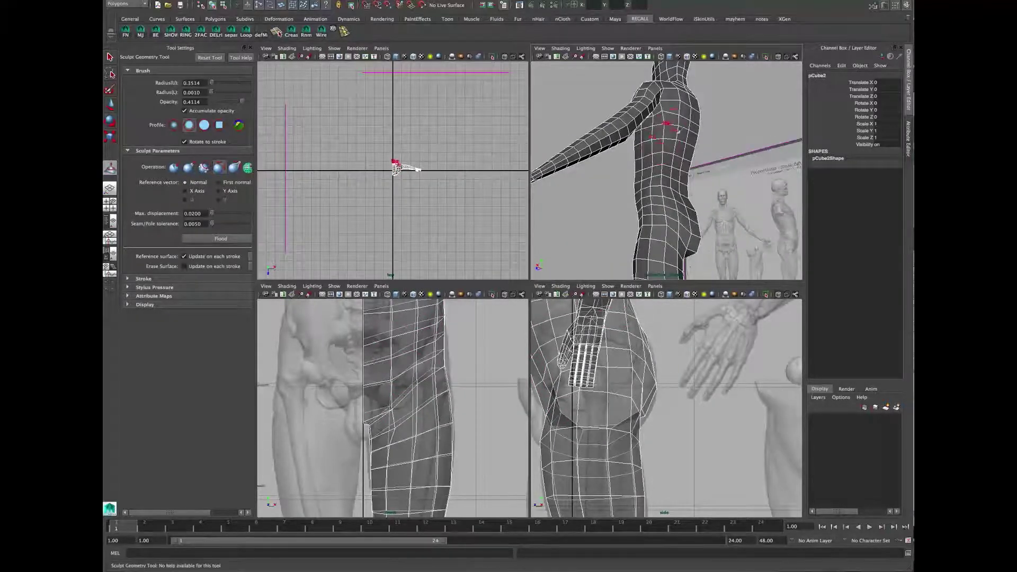
scroll(678, 131, "up", 5)
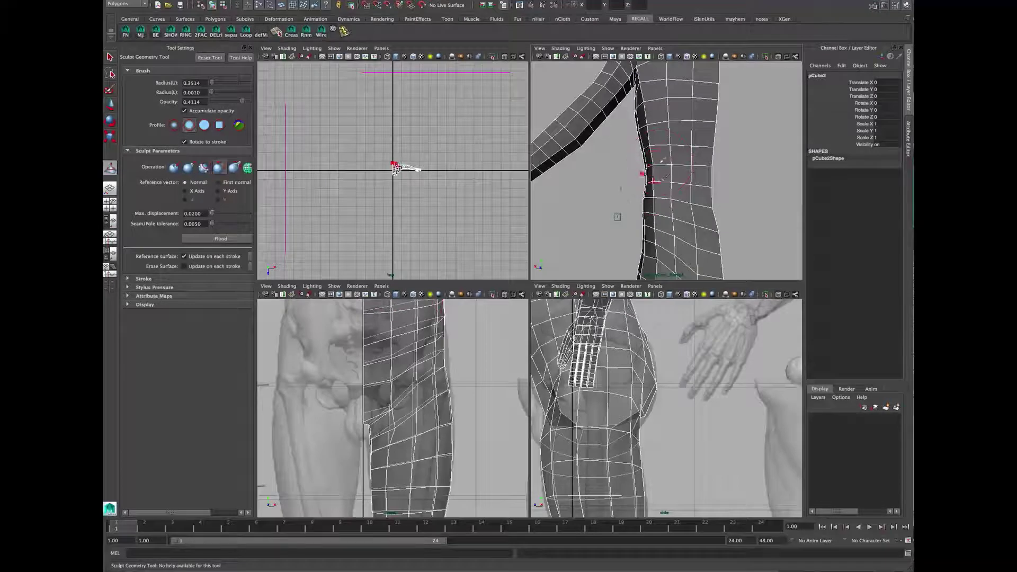
right_click_drag(617, 217, 604, 212, "alt")
middle_click_drag(646, 148, 648, 200, "alt")
mouse_move(668, 200)
left_mouse_down("alt")
mouse_move(675, 185)
mouse_move(654, 169)
mouse_move(680, 209)
mouse_move(686, 153)
mouse_move(681, 170)
mouse_move(651, 153)
mouse_move(670, 179)
mouse_move(641, 186)
mouse_move(613, 157)
mouse_move(680, 183)
mouse_move(619, 202)
mouse_move(583, 192)
left_mouse_up("alt")
middle_click_drag(650, 174, 620, 209, "alt")
right_click_drag(620, 208, 638, 185, "alt")
middle_click_drag(638, 186, 682, 175, "alt")
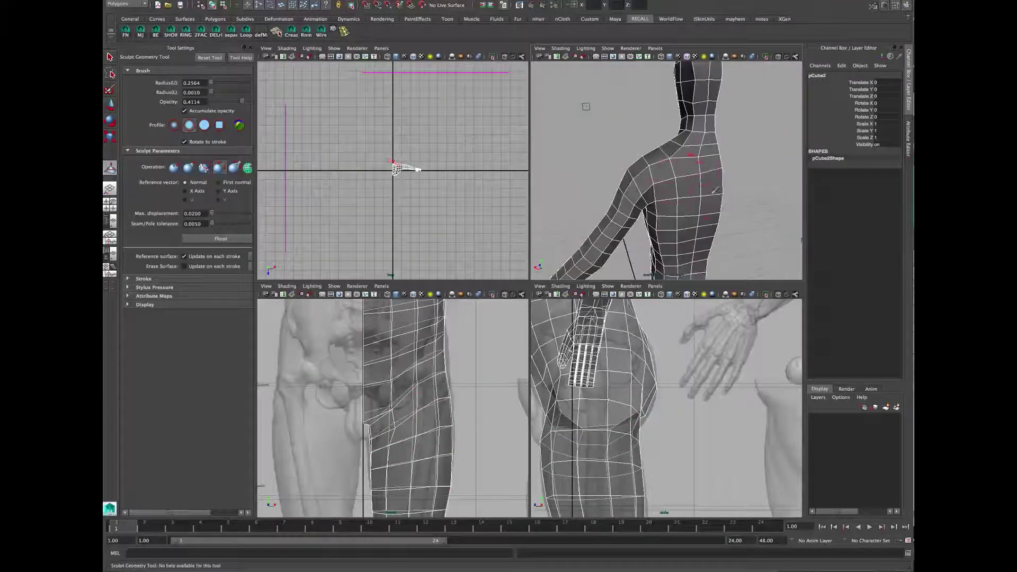
Step: Return to vertex editing and reposition the midline vertex on the upper back in the side view
key("q")
key("F9")
left_click(719, 151)
left_click_drag(729, 153, 733, 163, "alt")
middle_click_drag(733, 164, 664, 145, "alt")
right_click_drag(664, 146, 684, 144, "alt")
middle_click_drag(643, 323, 636, 477, "alt")
key("w")
left_click_drag(641, 374, 640, 377)
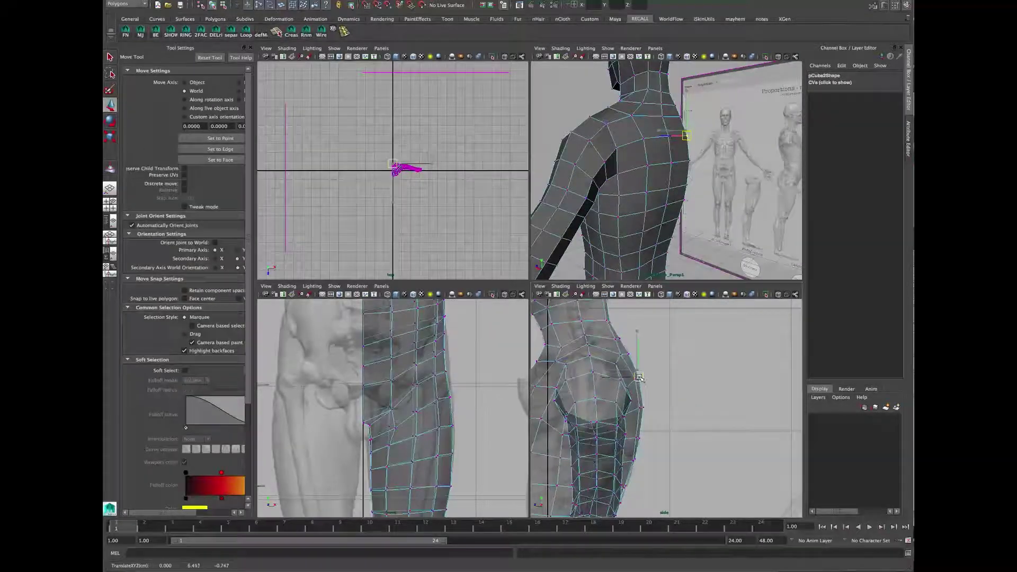
Step: Adjust the midline vertices along the front of the lower abdomen to match the side reference
left_click_drag(662, 122, 597, 268, "alt")
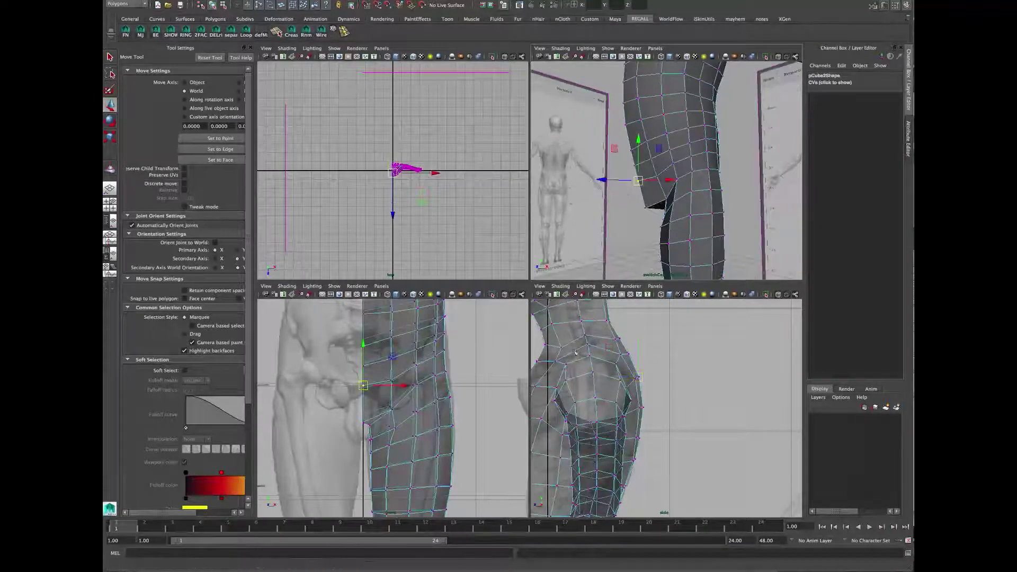
left_click_drag(615, 150, 616, 156)
left_click_drag(652, 186, 707, 188, "alt")
left_click_drag(599, 161, 601, 167)
right_click_drag(675, 366, 629, 364, "alt")
middle_click_drag(617, 466, 636, 359, "alt")
right_click_drag(636, 359, 664, 368, "alt")
middle_click_drag(665, 368, 673, 399, "alt")
right_click_drag(673, 400, 677, 401, "alt")
left_click_drag(677, 402, 631, 401, "alt")
left_click(628, 398)
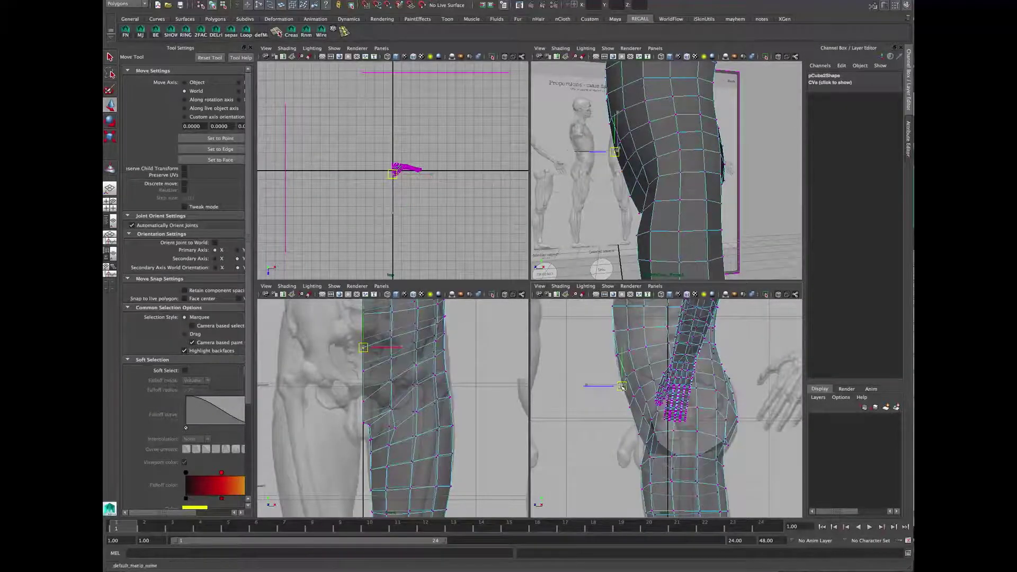
Step: Return to object mode and examine the whole figure from several angles in a single perspective view
key("space")
right_click_drag(650, 245, 534, 275, "alt")
key("q")
left_click_drag(535, 276, 609, 302, "alt")
right_click_drag(608, 302, 569, 297, "alt")
left_click_drag(569, 296, 555, 241, "alt")
key("F8")
left_click(550, 244)
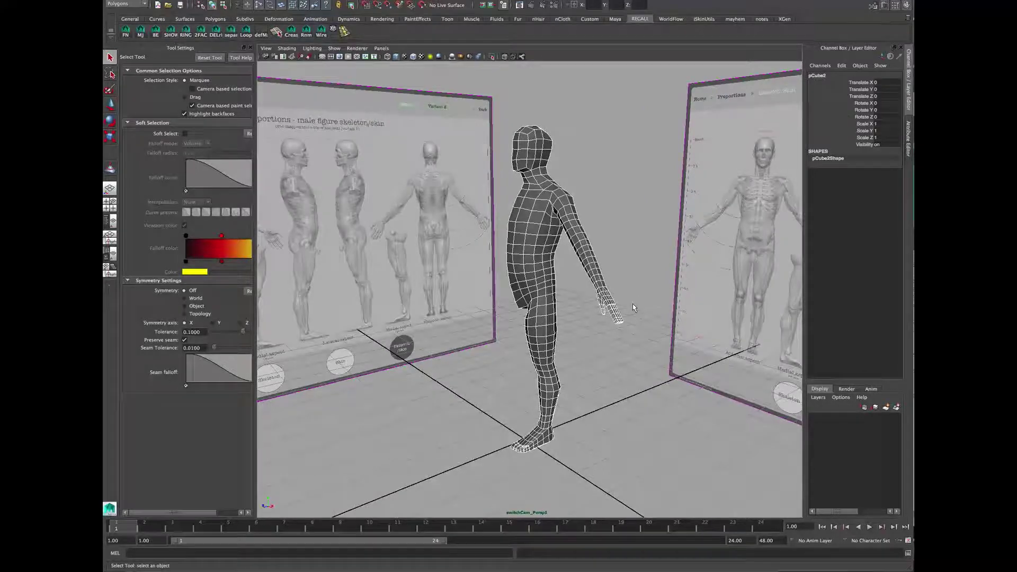
middle_click_drag(627, 302, 631, 379, "alt")
left_click_drag(631, 379, 609, 212, "alt")
left_click_drag(634, 64, 586, 396, "alt")
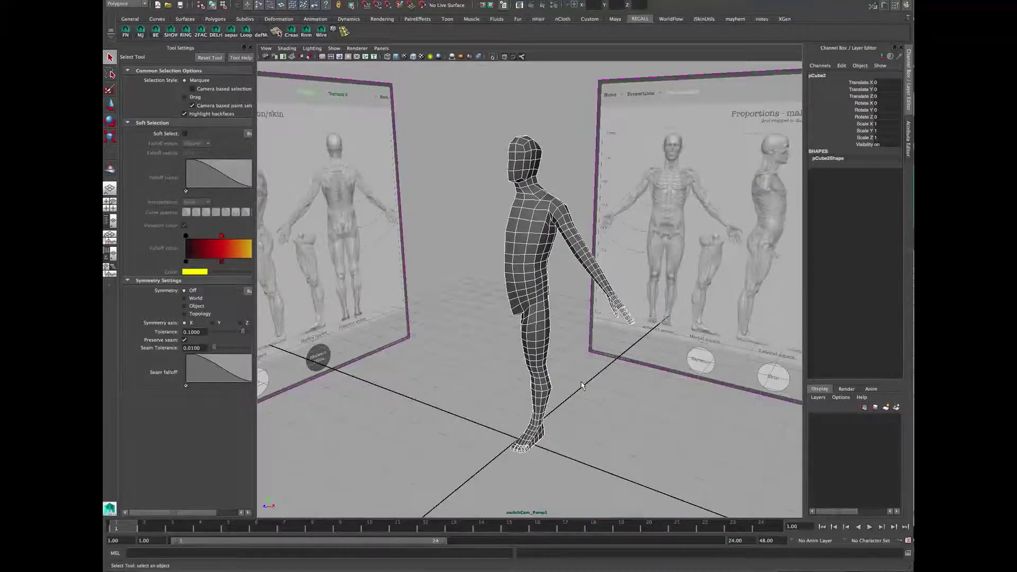
Step: Insert an edge loop across the midfoot with the Multi-Cut tool and slide the neighbouring edge loop toward the heel
left_click_drag(568, 446, 552, 350, "alt")
key("ctrl+shift+x")
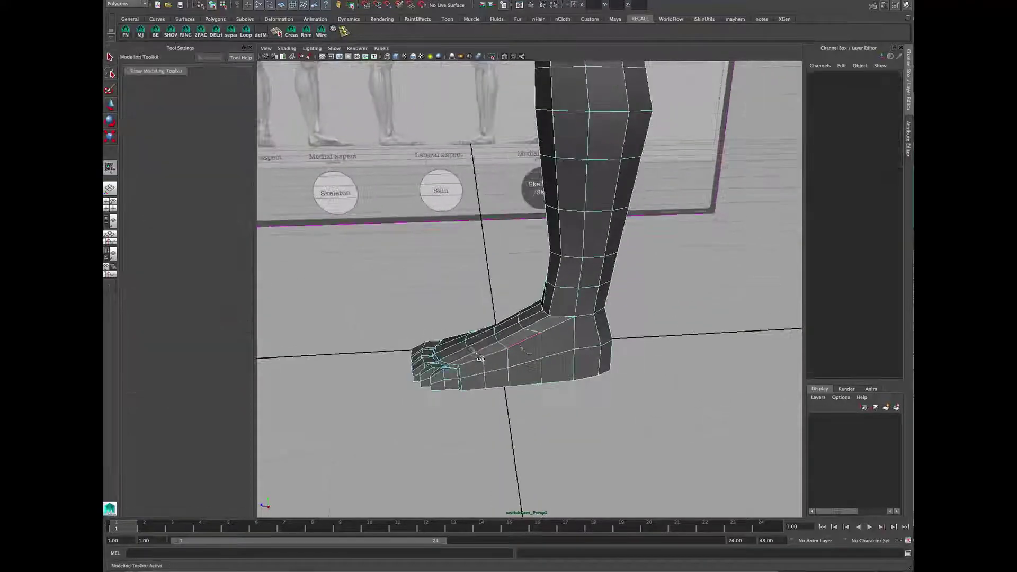
left_click(522, 343, "ctrl")
left_click(538, 331)
right_click(550, 326, "shift")
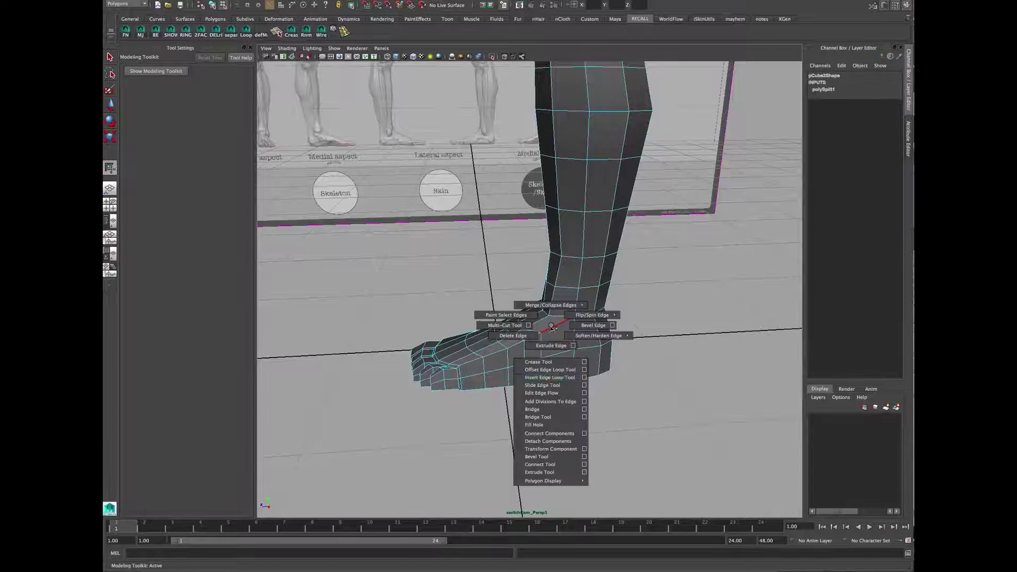
left_click(541, 385)
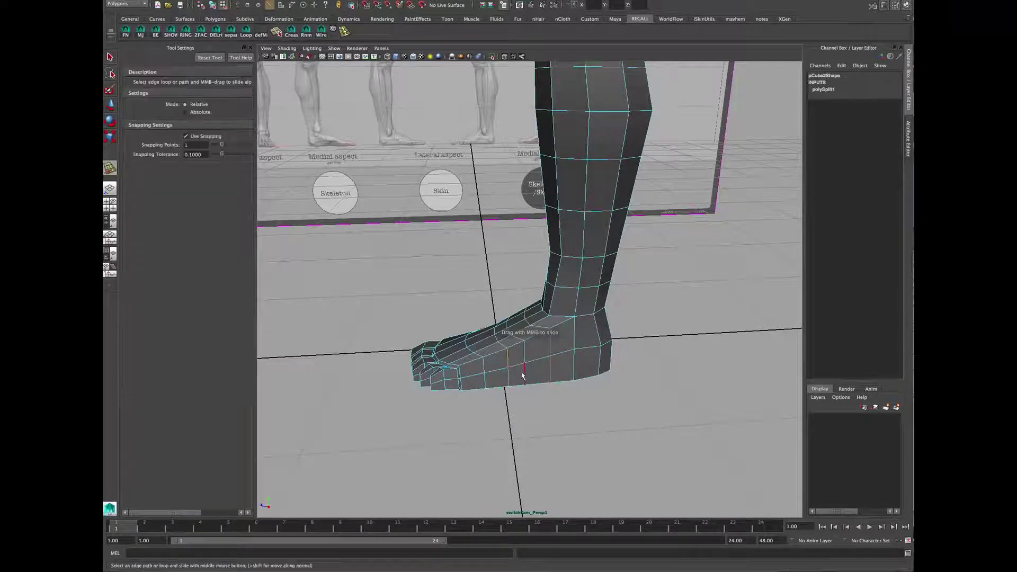
Step: Slide the edge loop just behind the toes slightly forward to even out the spacing along the foot
key("q")
double_click(485, 375)
key("g")
middle_click_drag(486, 376, 482, 377)
key("q")
left_click(486, 423)
Step: Return to object mode and examine the whole half figure with its wireframe shown over the shading
right_click_drag(485, 423, 406, 354, "alt")
left_click_drag(407, 355, 577, 301, "alt")
key("F8")
left_click(551, 338)
right_click_drag(577, 302, 529, 275, "alt")
middle_click_drag(529, 275, 556, 307, "alt")
left_click_drag(555, 307, 548, 352, "alt")
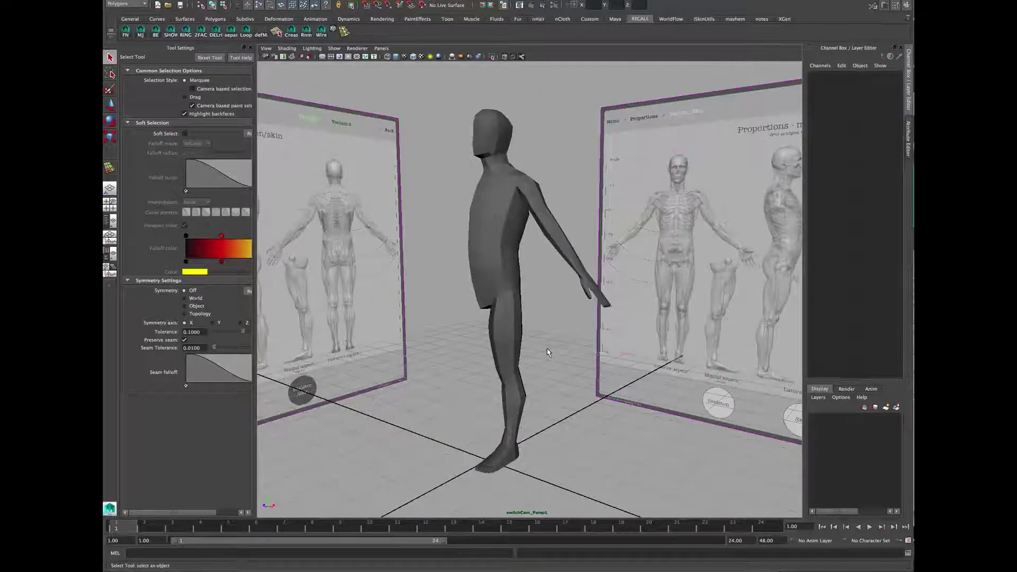
key("alt+5")
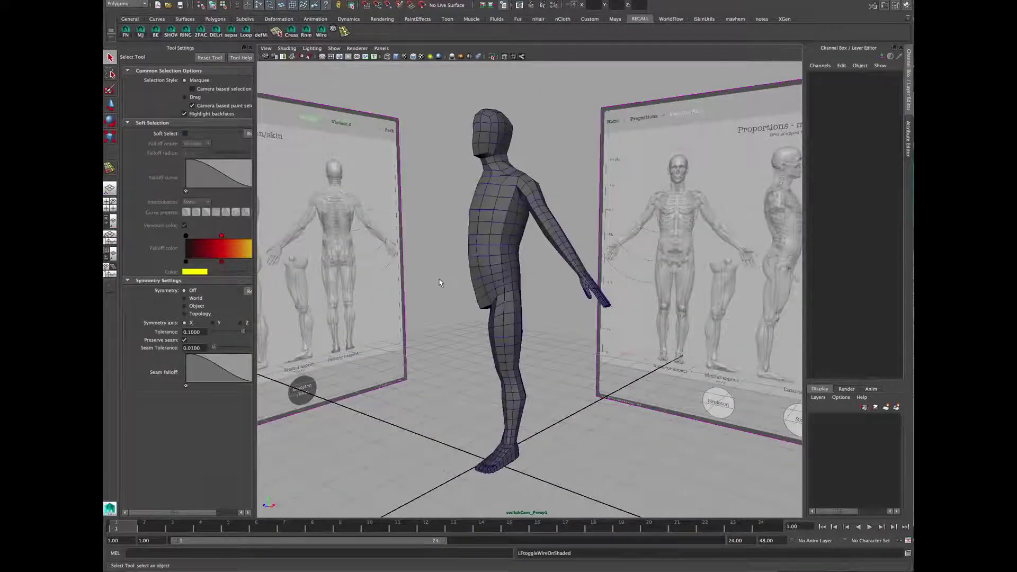
left_click_drag(480, 167, 493, 212, "alt")
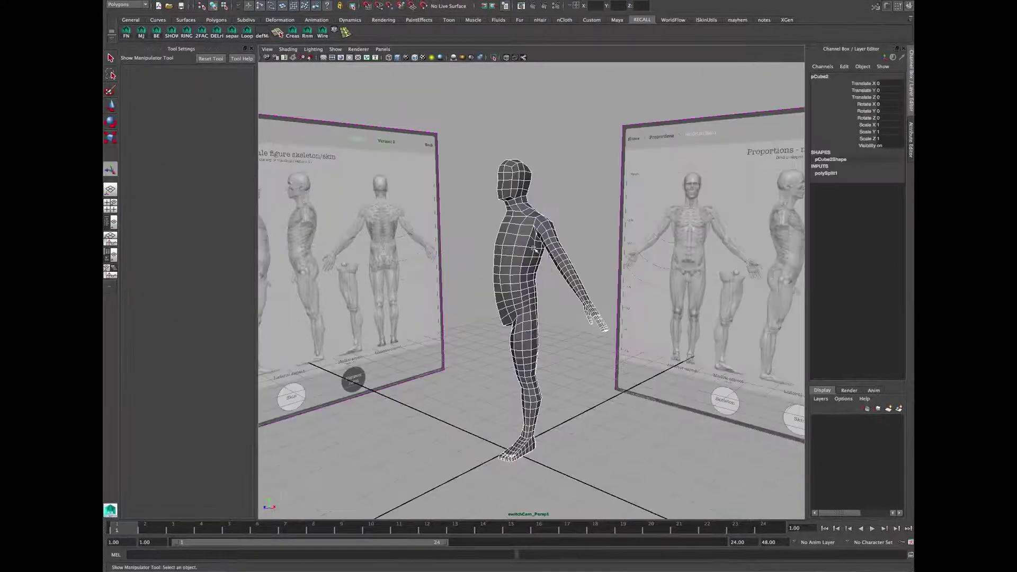
left_click_drag(542, 257, 533, 251, "alt")
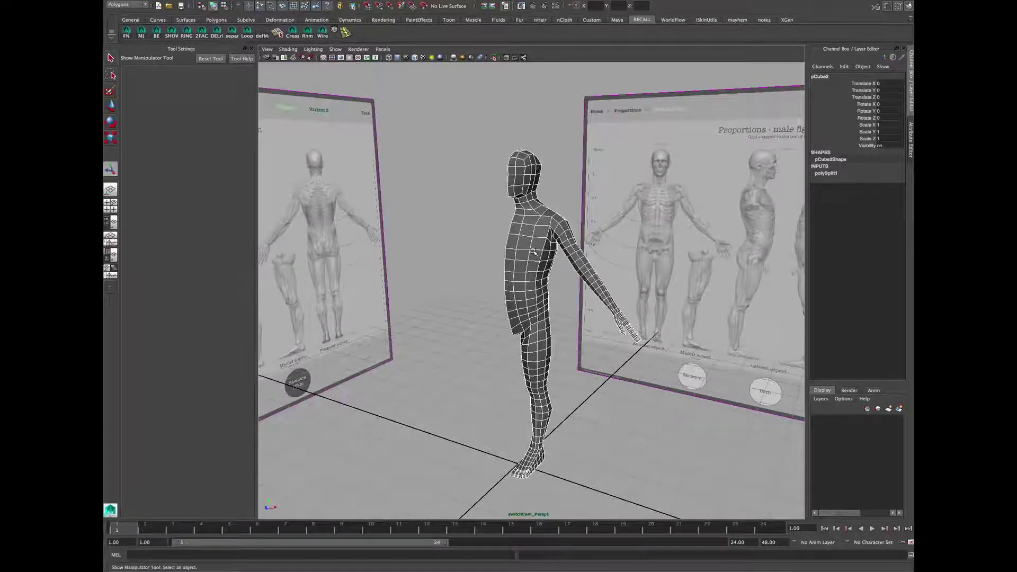
Step: Duplicate the half figure and flip the copy to the opposite side with a Scale X of -1
key("space")
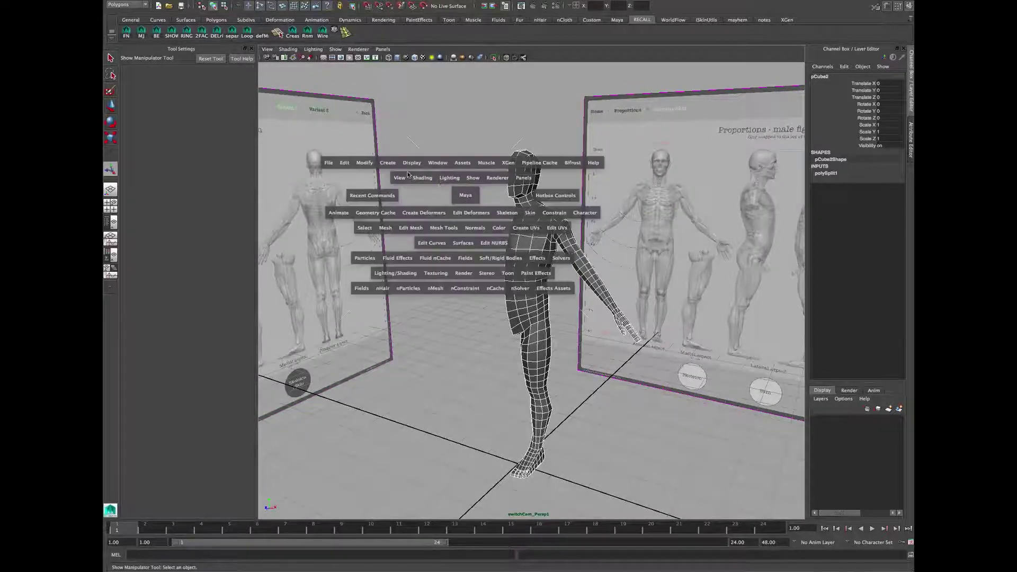
left_click(345, 163)
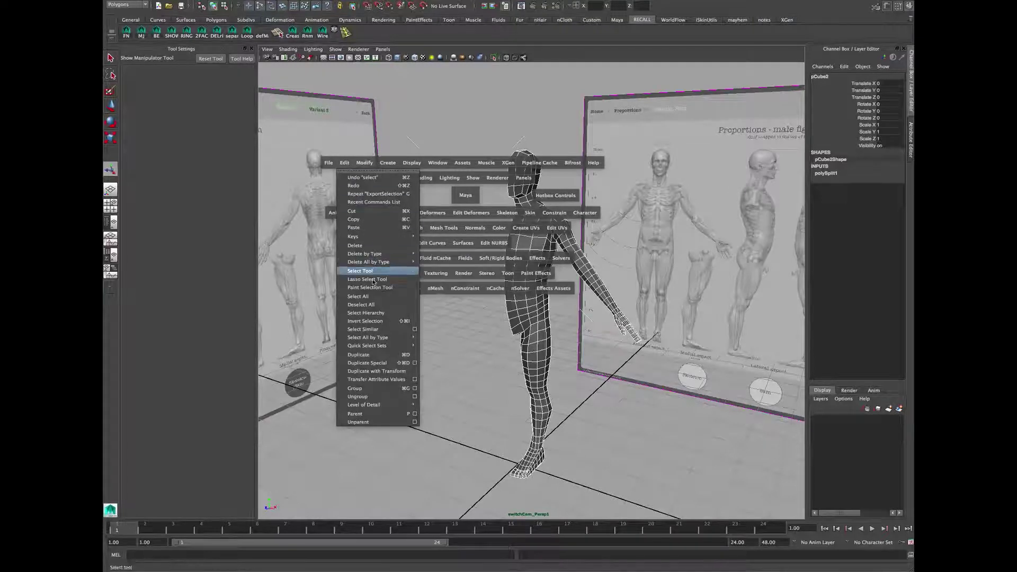
left_click(376, 353)
left_click_drag(640, 291, 679, 220, "alt")
key("w")
middle_click_drag(687, 280, 734, 234)
key("ctrl+z")
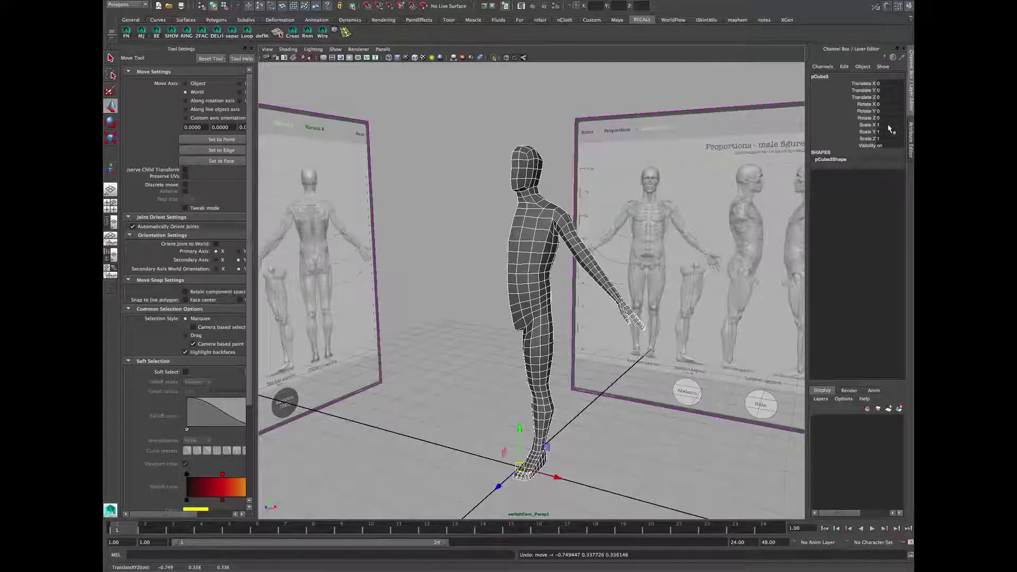
type("-1")
key("Return")
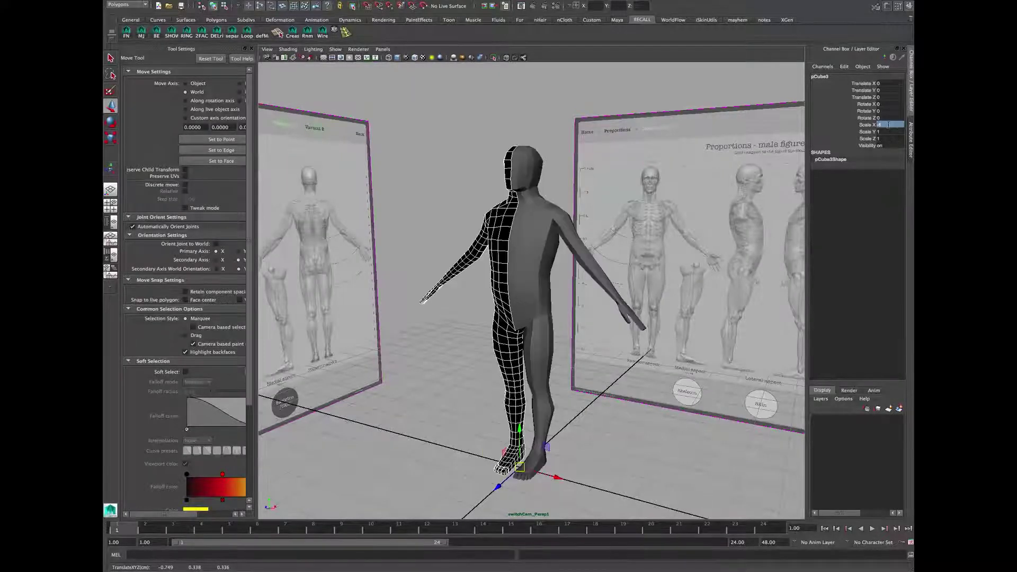
Step: Freeze the transformations of the flipped half
left_click_drag(517, 257, 527, 247, "alt")
key("space")
key("space")
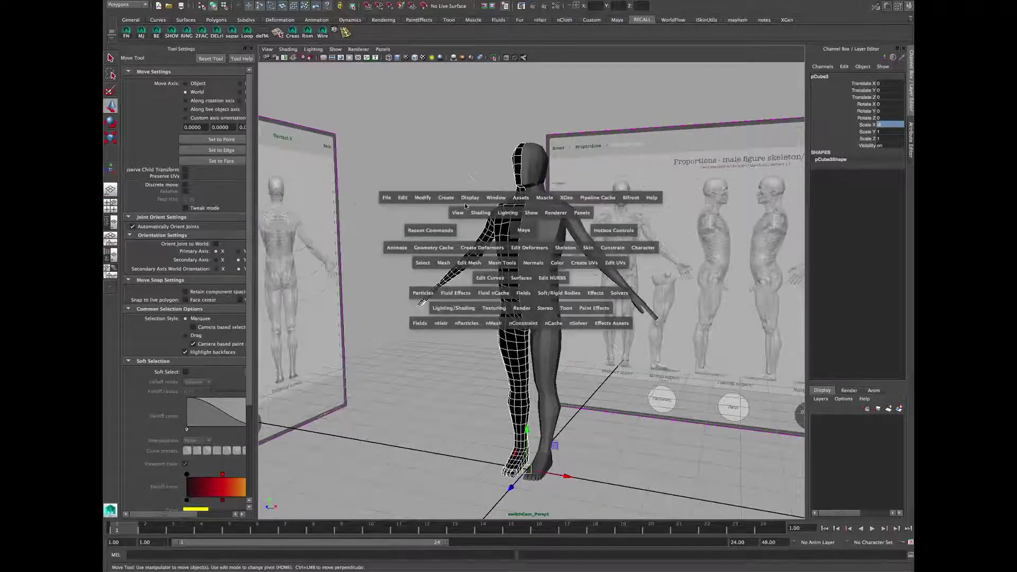
left_click(426, 198)
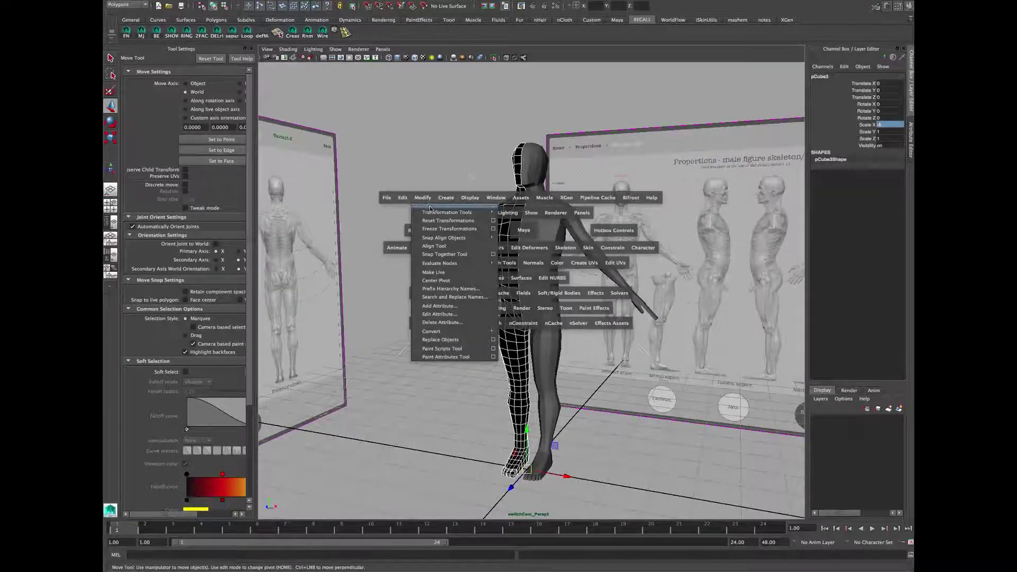
left_click(433, 228)
left_click_drag(577, 289, 556, 279, "alt")
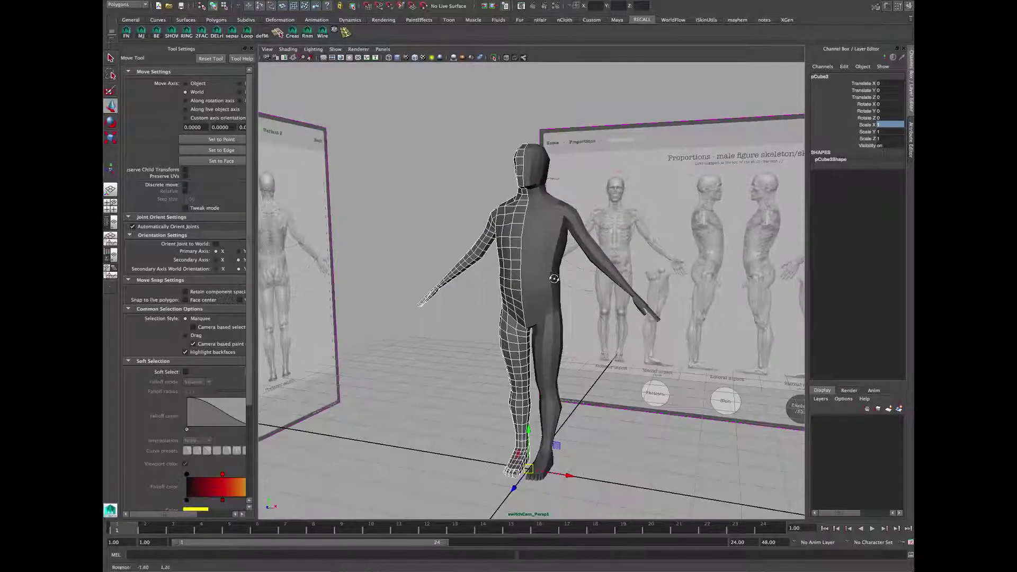
Step: Combine the original half and the flipped half into one mesh
left_click(545, 240, "shift")
right_click(532, 213, "shift")
right_click_drag(534, 218, 521, 339, "shift")
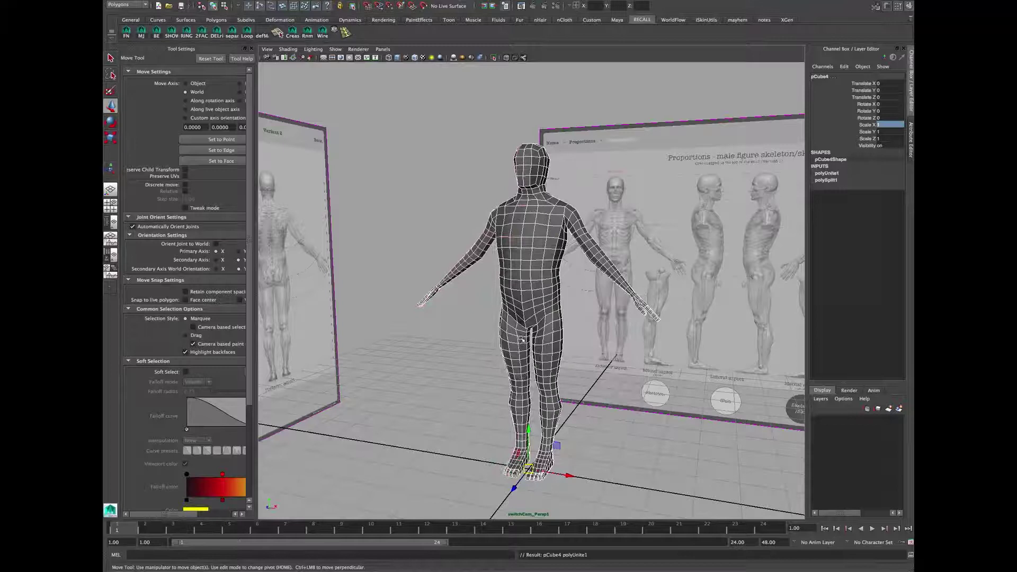
left_click_drag(532, 278, 523, 290, "alt")
right_click_drag(513, 291, 526, 292, "alt")
left_click_drag(522, 292, 545, 286, "alt")
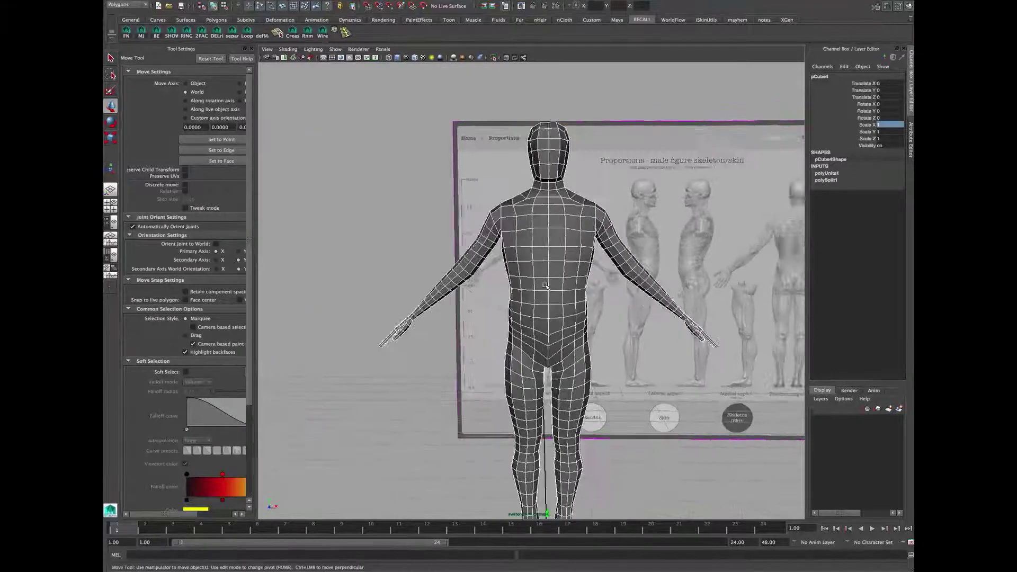
Step: Select all the vertices along the body's centre line in the front wireframe view and merge them
key("space")
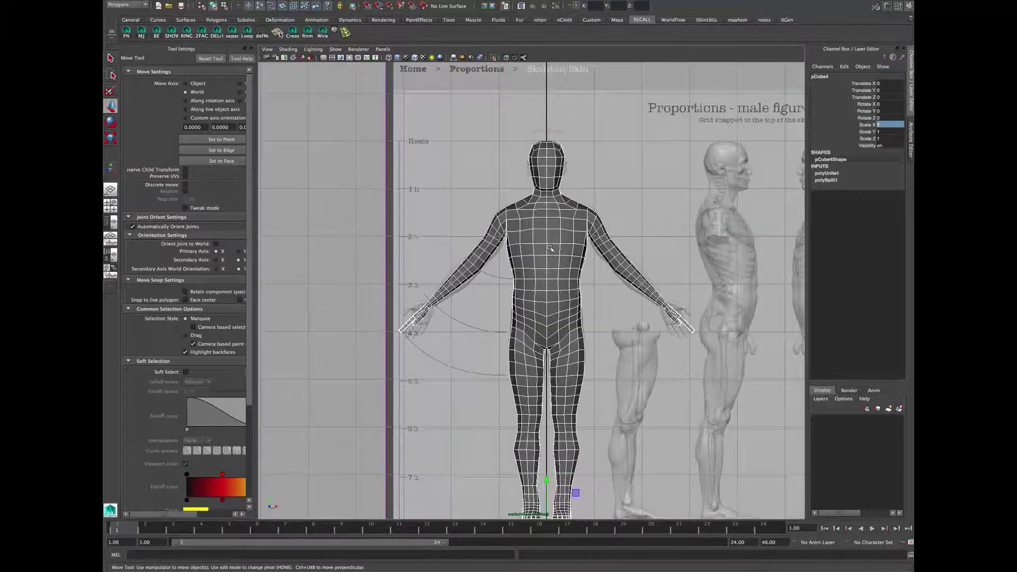
middle_click_drag(551, 249, 523, 289, "alt")
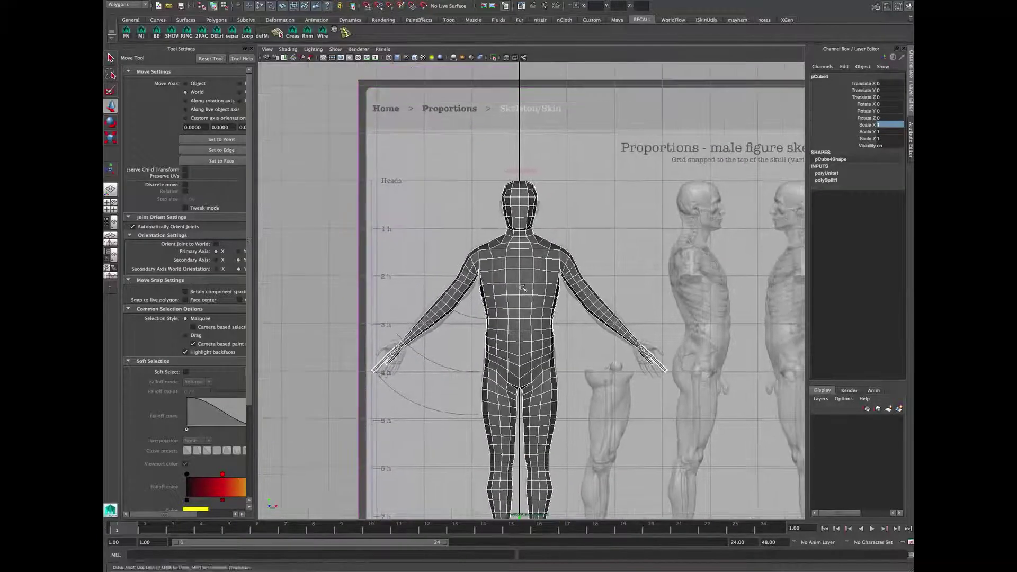
key("4")
right_click(541, 258)
right_click_drag(488, 256, 488, 254)
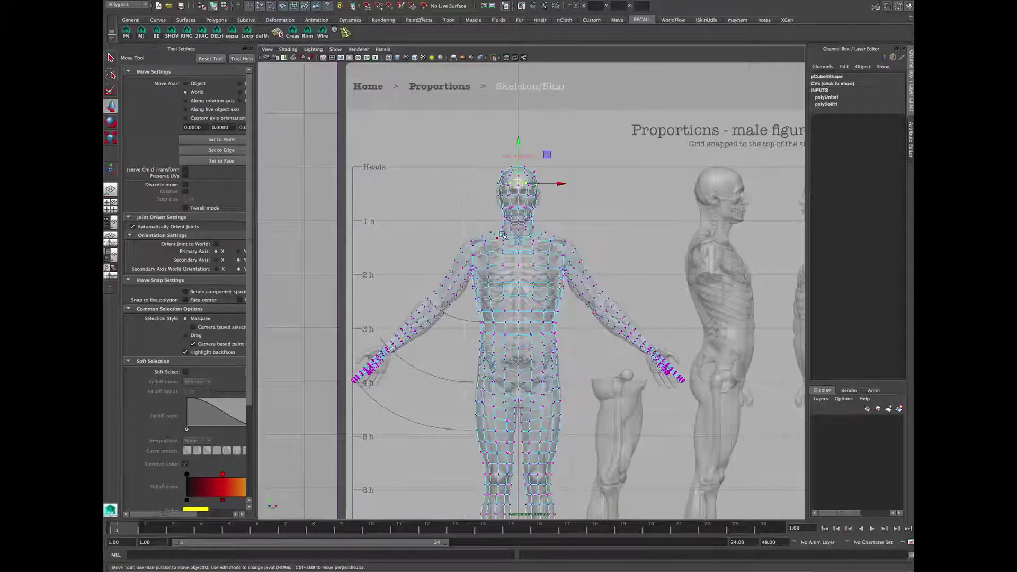
middle_click_drag(501, 233, 488, 282, "alt")
right_click_drag(488, 280, 526, 280, "alt")
middle_click_drag(526, 279, 525, 266, "alt")
key("q")
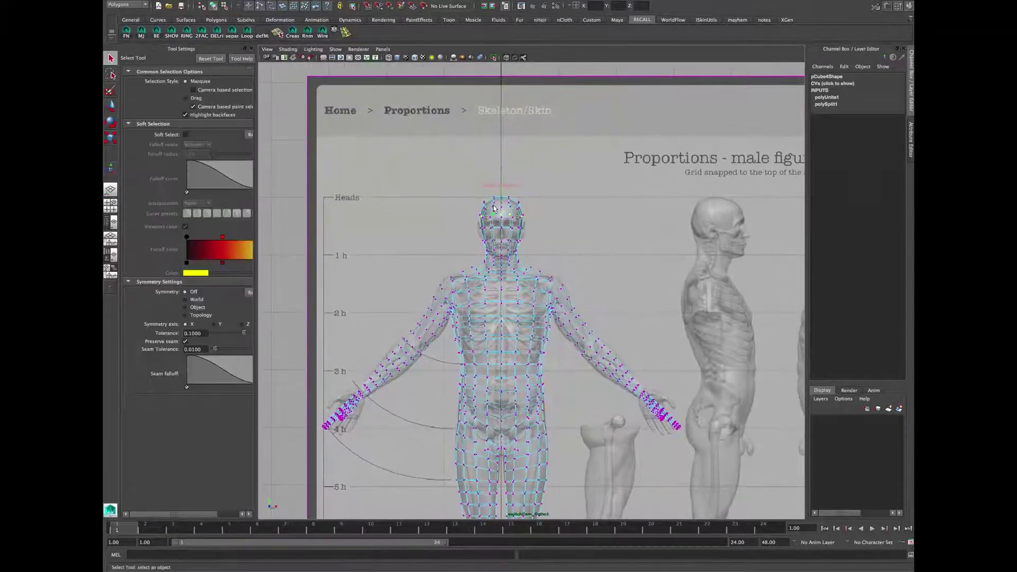
double_click(504, 455)
right_click(528, 371, "shift")
right_click_drag(529, 366, 531, 315, "shift")
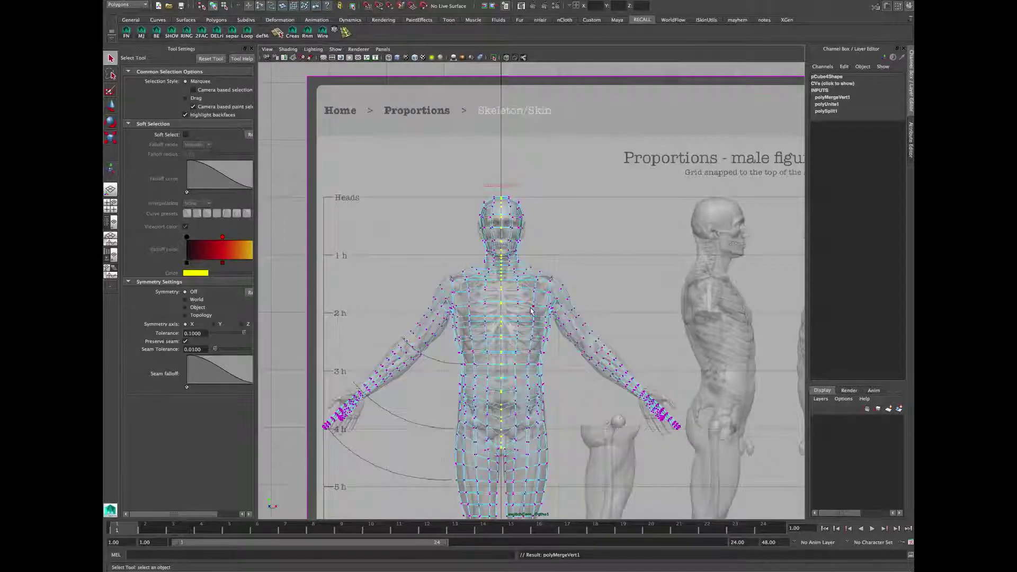
Step: Examine the merged figure in shaded object mode in the perspective view, switching the smooth mesh preview on and off
key("space")
left_click_drag(550, 305, 501, 312, "alt")
left_click(521, 232)
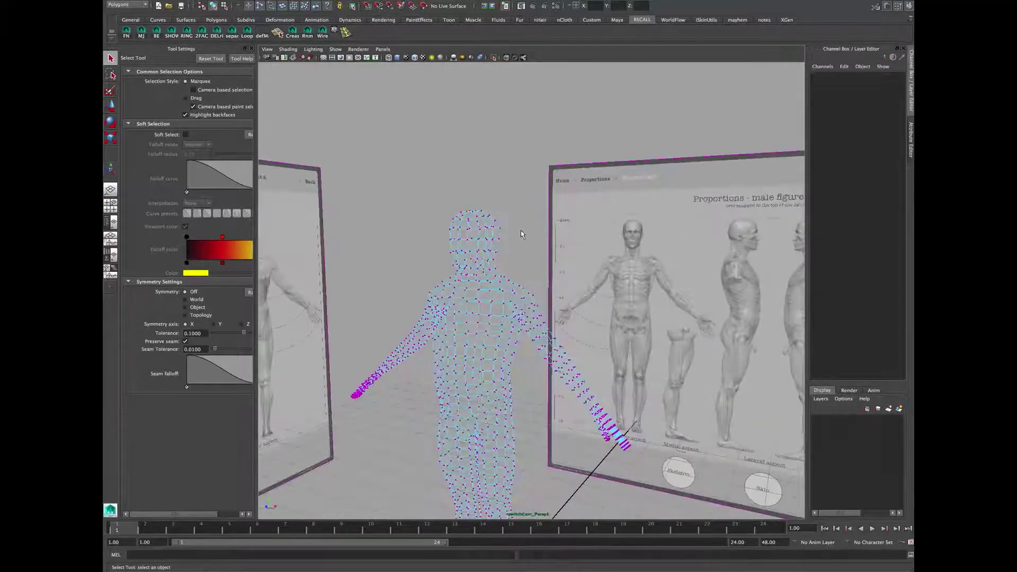
key("5")
left_click_drag(479, 311, 480, 312, "alt")
right_click_drag(480, 312, 480, 298)
left_click(482, 297)
key("3")
middle_click_drag(488, 295, 487, 277, "alt")
left_click(392, 200)
left_click_drag(391, 200, 501, 331, "alt")
left_click(498, 279)
key("1")
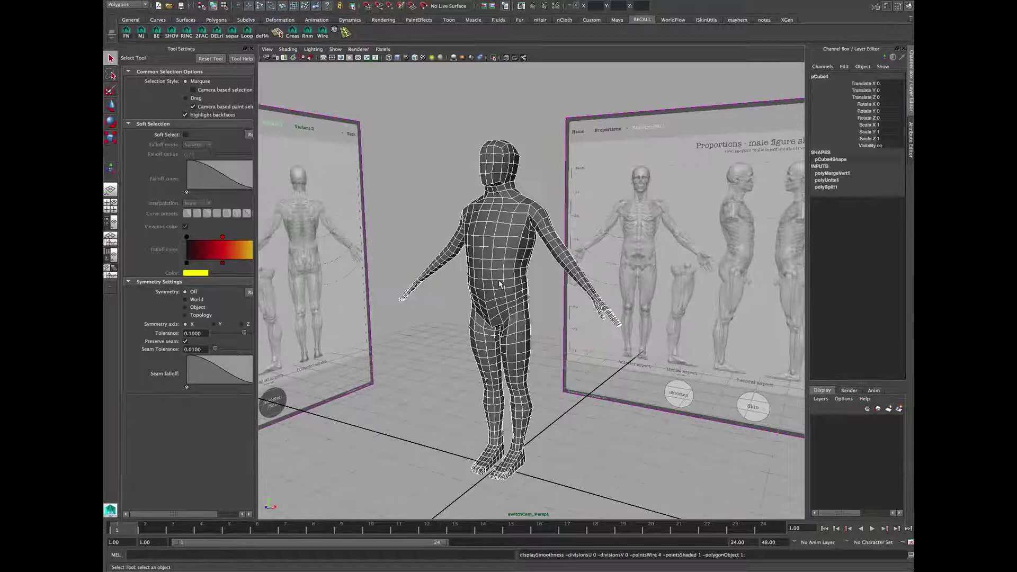
left_click_drag(500, 283, 505, 306, "alt")
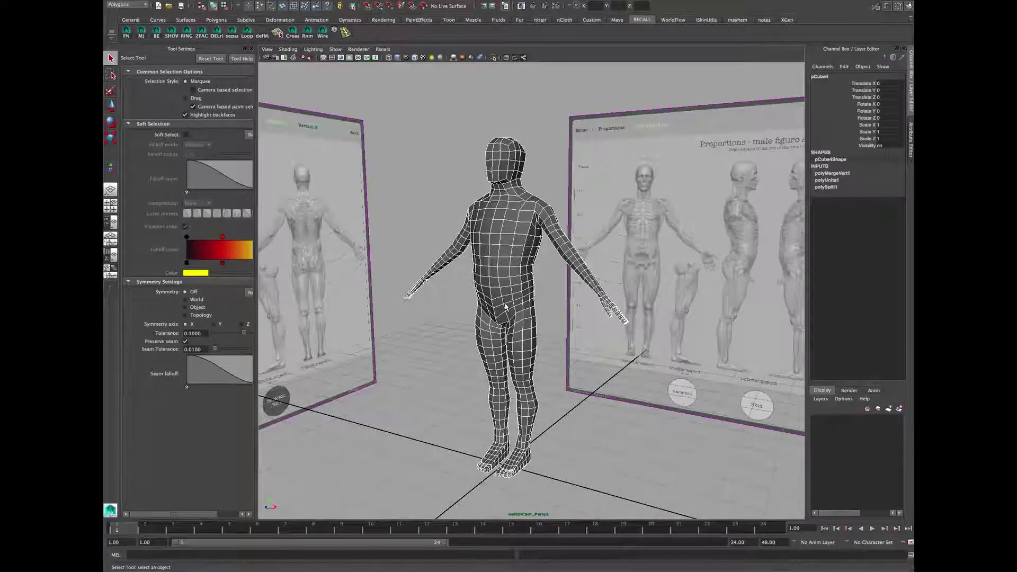
Step: Undo the vertex merge, combine, freeze, flip and duplication, back to the single original half figure
key("ctrl+z")
key("ctrl+z")
key("ctrl+z")
key("ctrl+z")
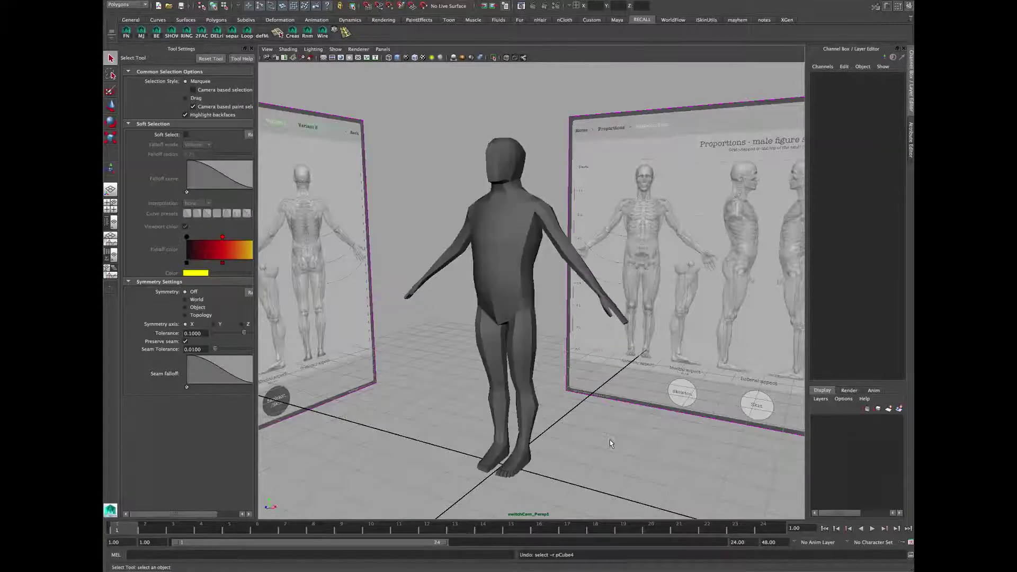
key("z")
key("z")
key("z")
key("z")
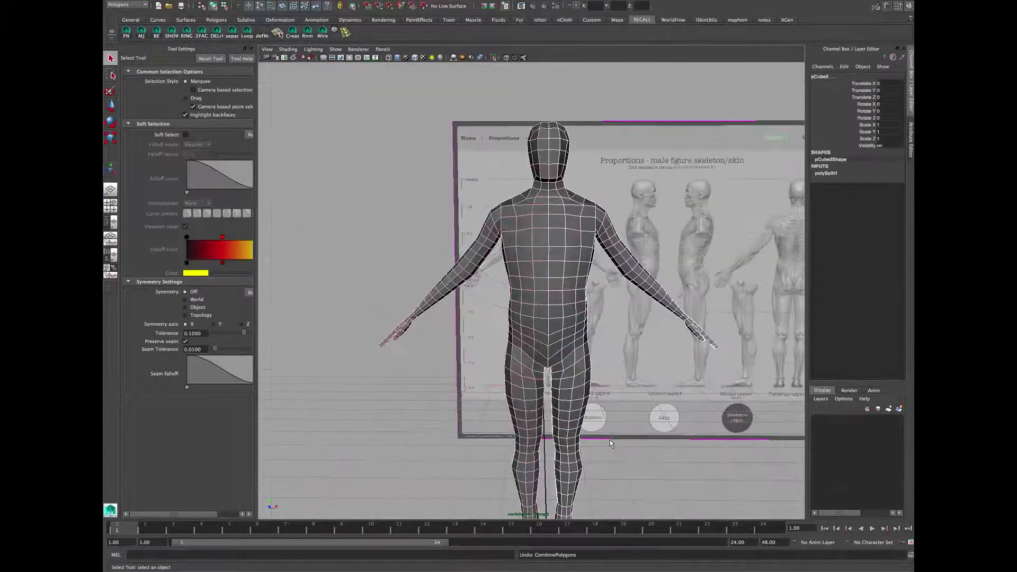
key("z")
key("z")
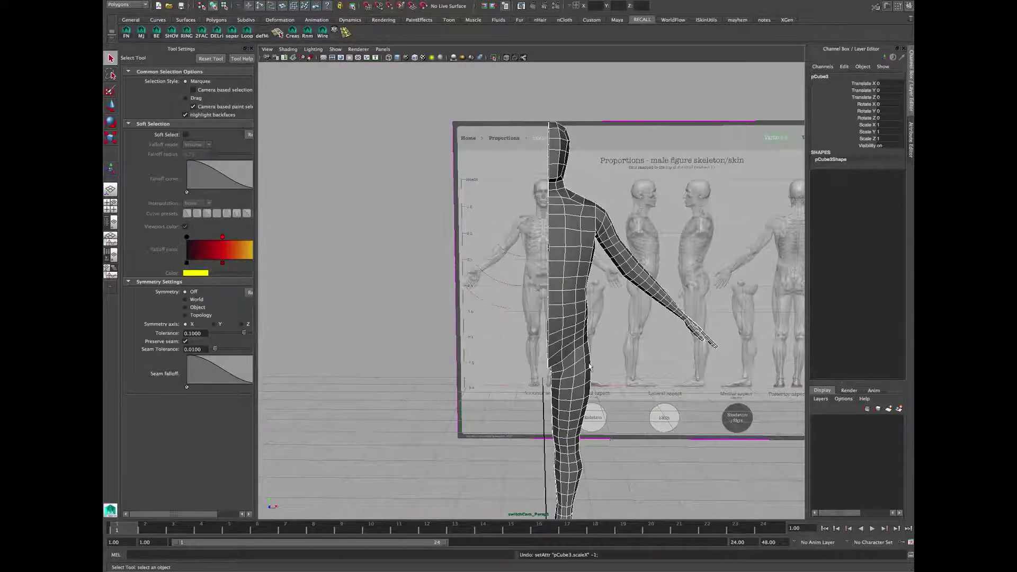
left_click_drag(606, 368, 577, 363, "alt")
key("z")
key("z")
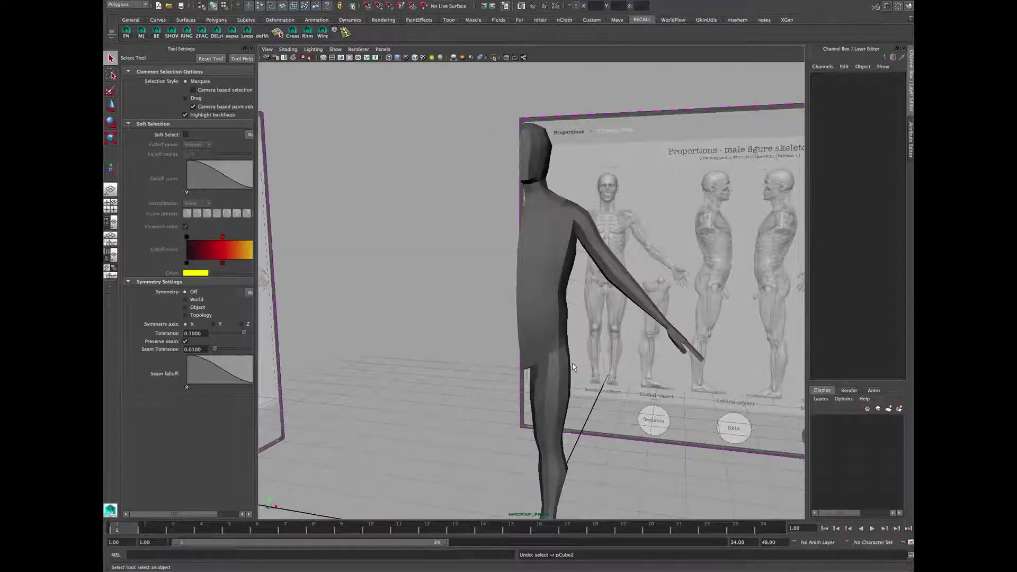
key("z")
key("z")
key("z")
key("z")
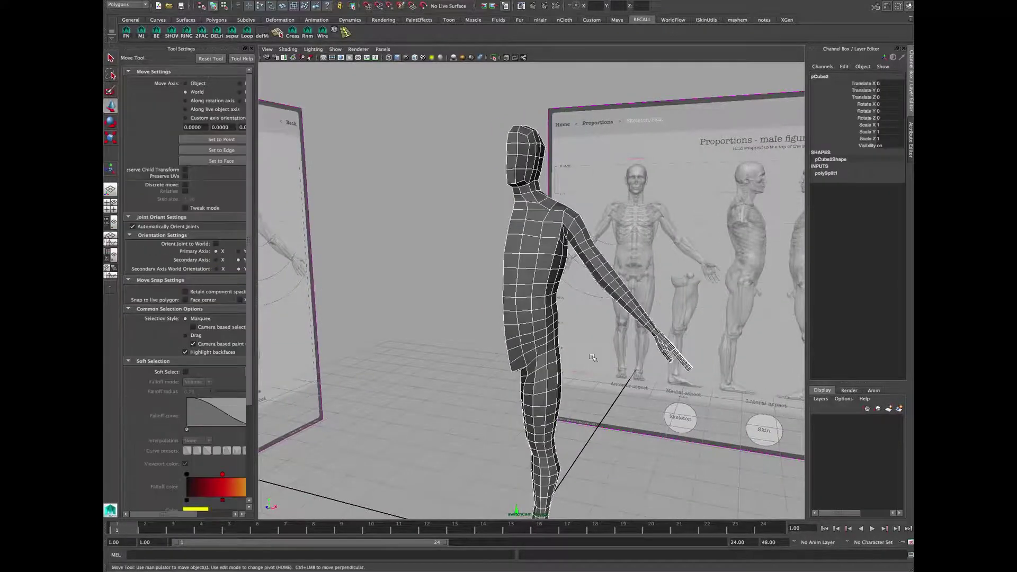
key("z")
Step: Mirror the half figure's geometry in the -X direction, merging it with the original and merging the vertices
left_click_drag(580, 349, 561, 344, "alt")
key("space")
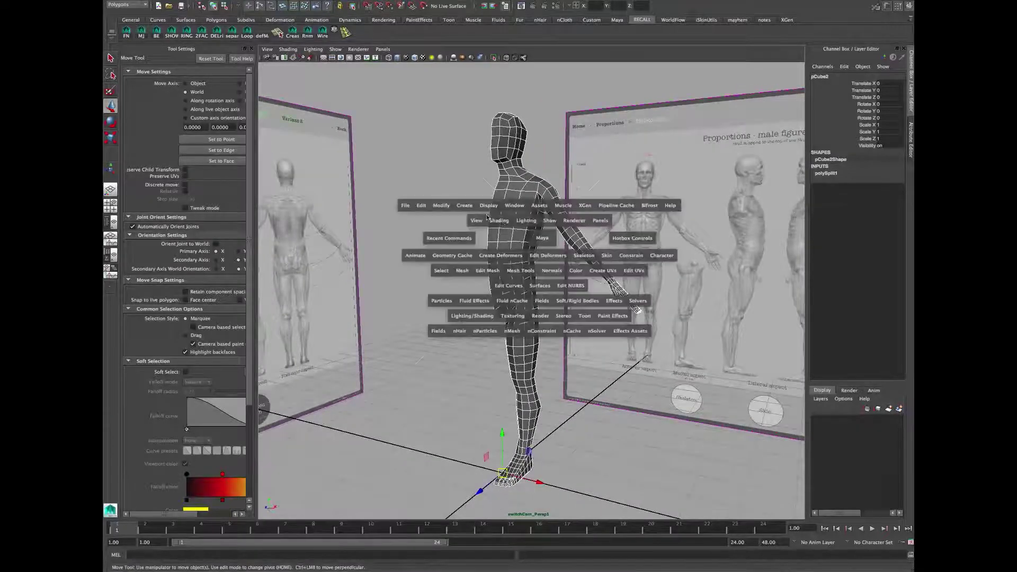
left_click(463, 271)
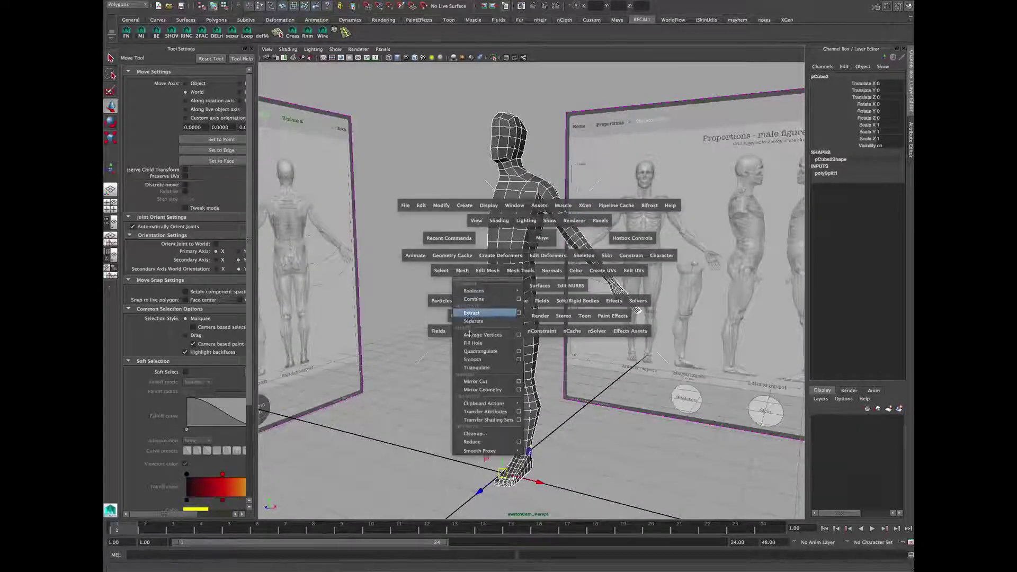
left_click(519, 390)
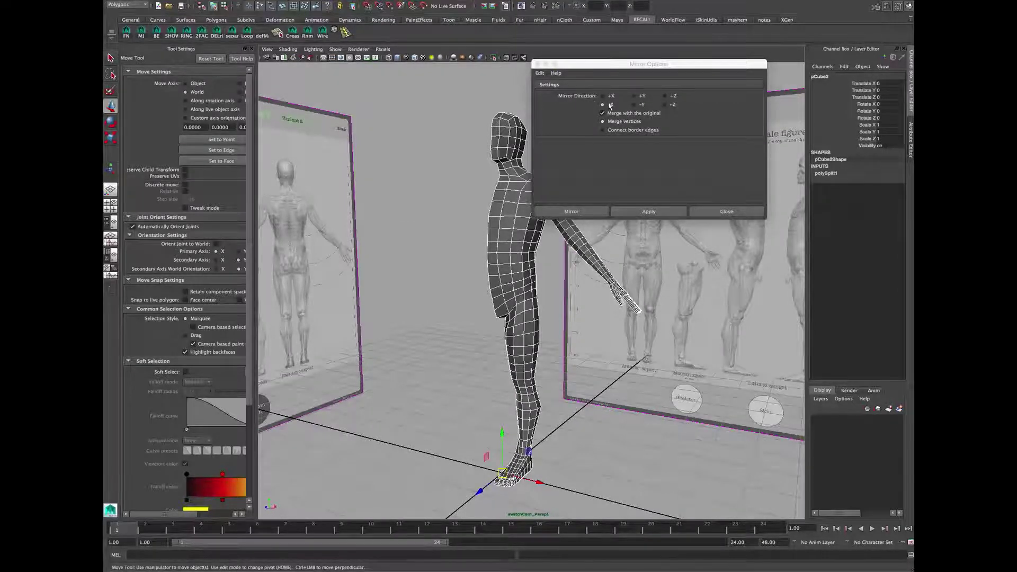
left_click(571, 211)
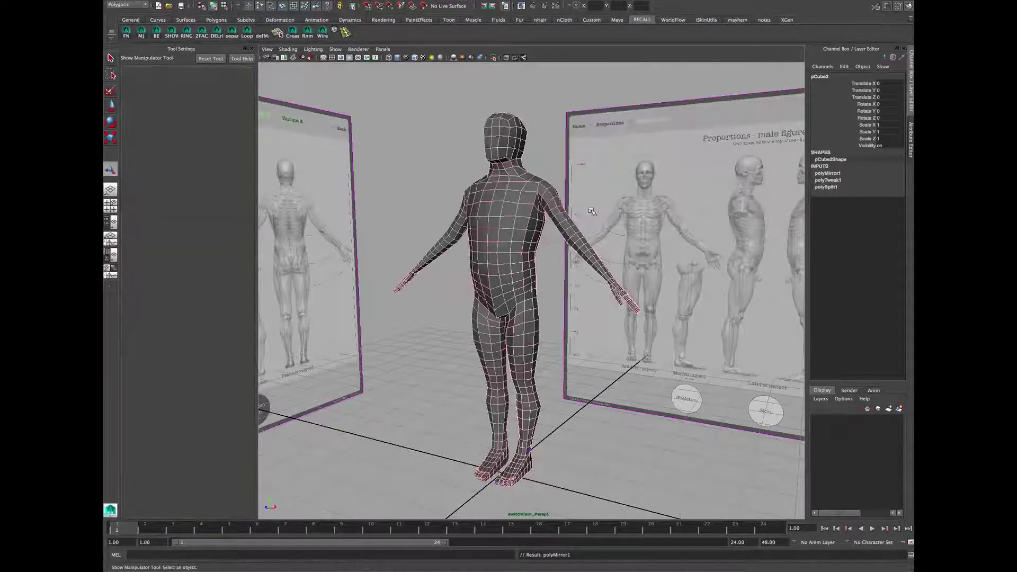
Step: Examine the mirrored figure from several angles with the smooth mesh preview on
left_click_drag(500, 249, 504, 248, "alt")
left_click(452, 158)
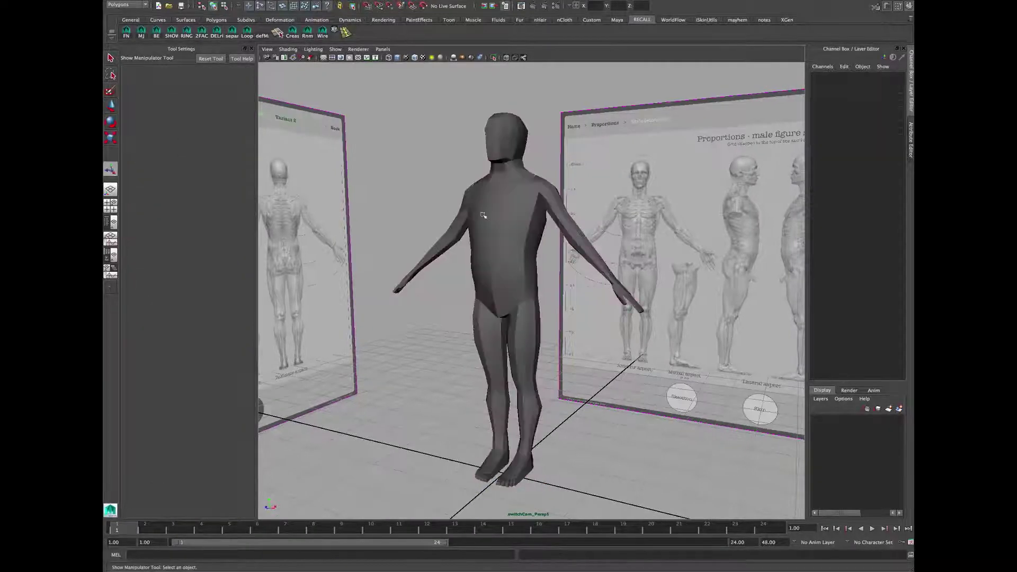
left_click_drag(478, 209, 486, 209, "alt")
left_click(497, 197)
key("3")
left_click(435, 149)
left_click_drag(448, 280, 524, 272, "alt")
Step: Delete the construction history of the mirrored full figure
left_click(523, 299)
key("space")
left_click(387, 200)
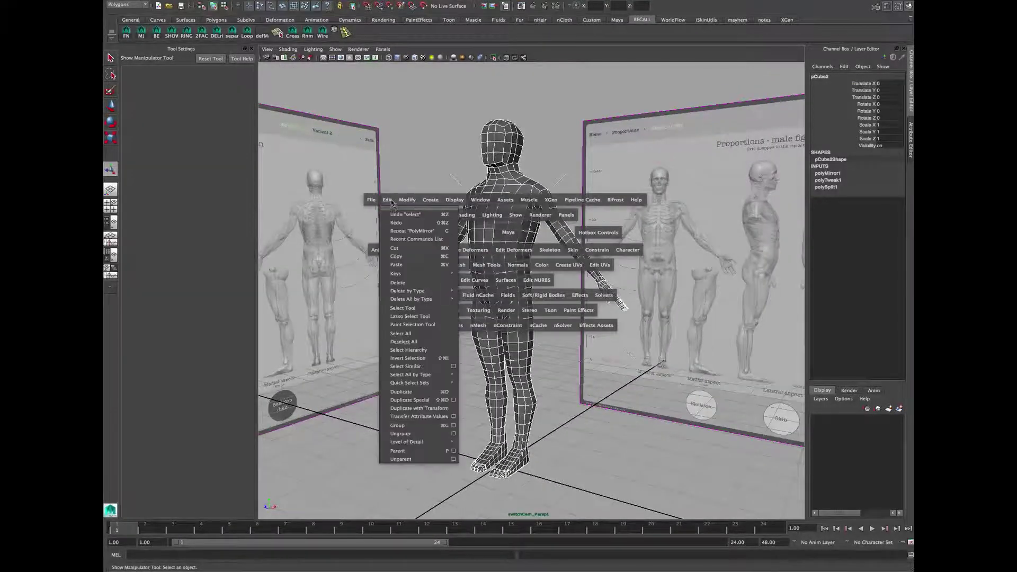
mouse_move(449, 291)
left_click(487, 295)
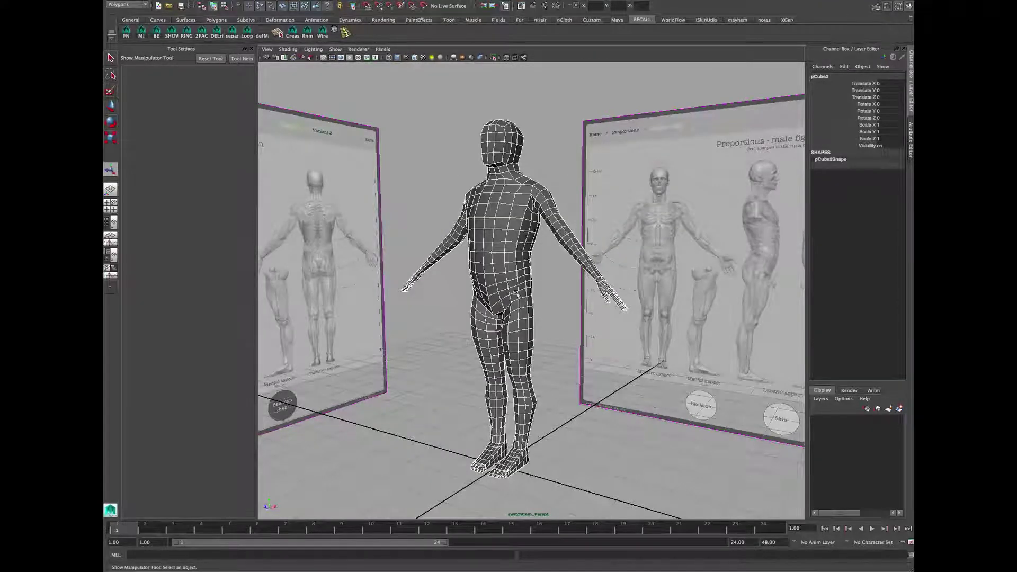
left_click_drag(517, 295, 521, 293, "alt")
Step: Check in the Plug-in Manager whether the objExport.bundle plug-in is loaded, and close the manager
key("space")
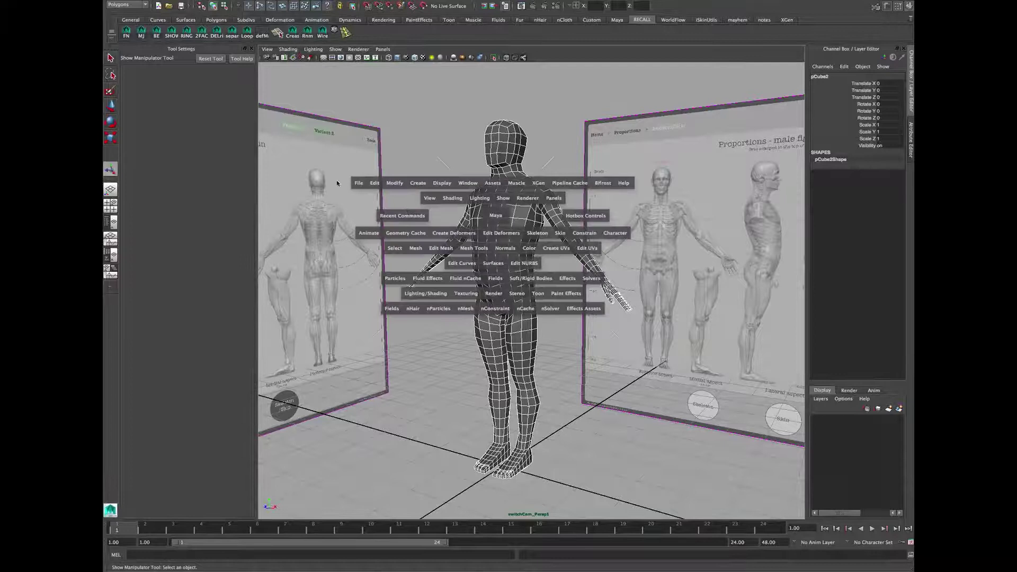
left_click(358, 182)
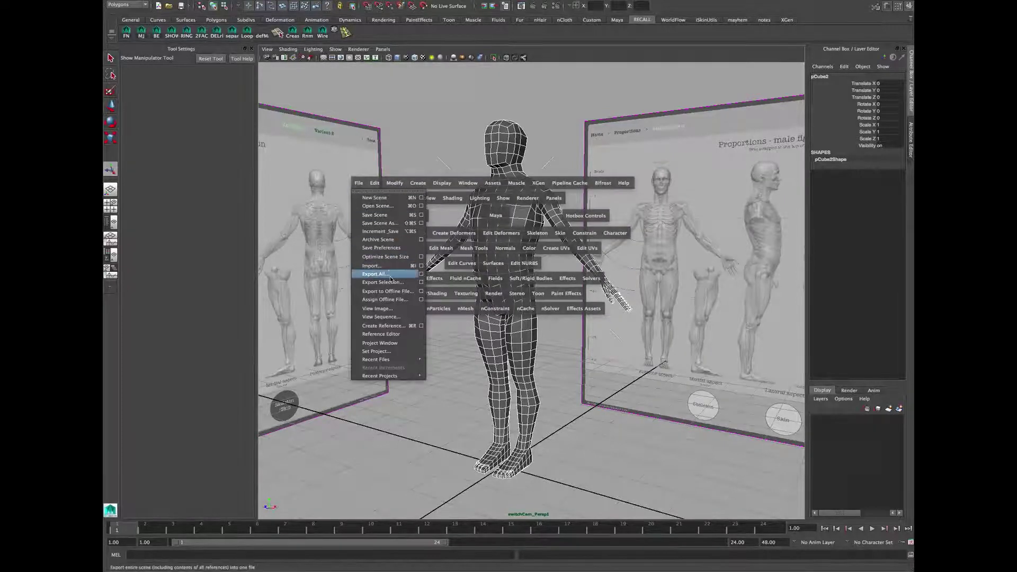
left_click(356, 175)
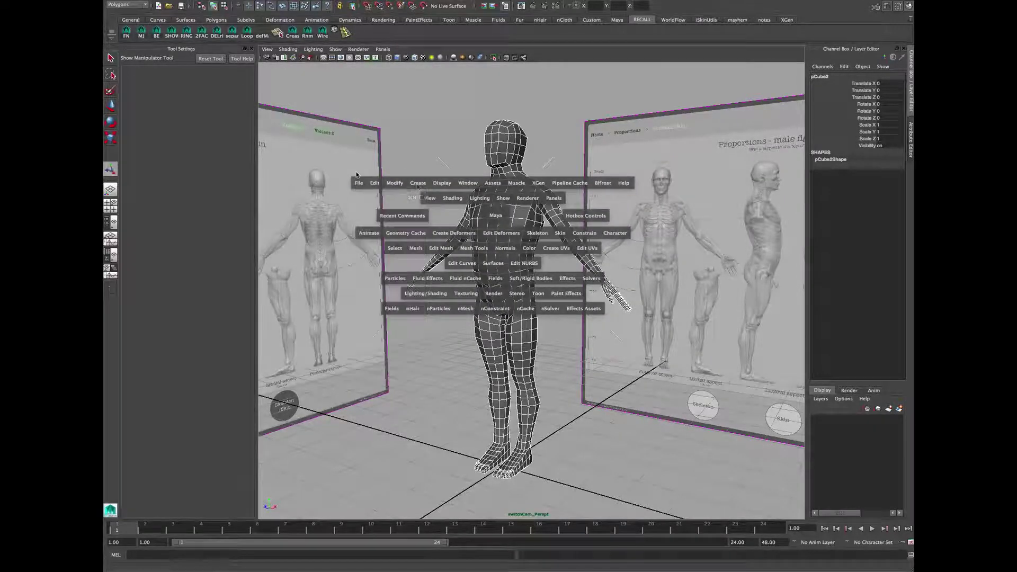
left_click(469, 184)
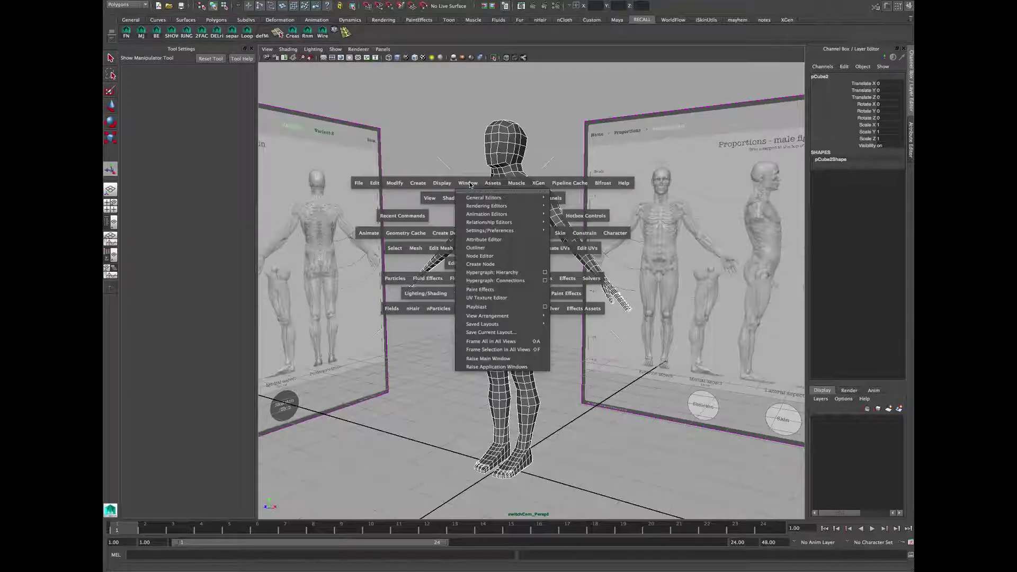
mouse_move(540, 234)
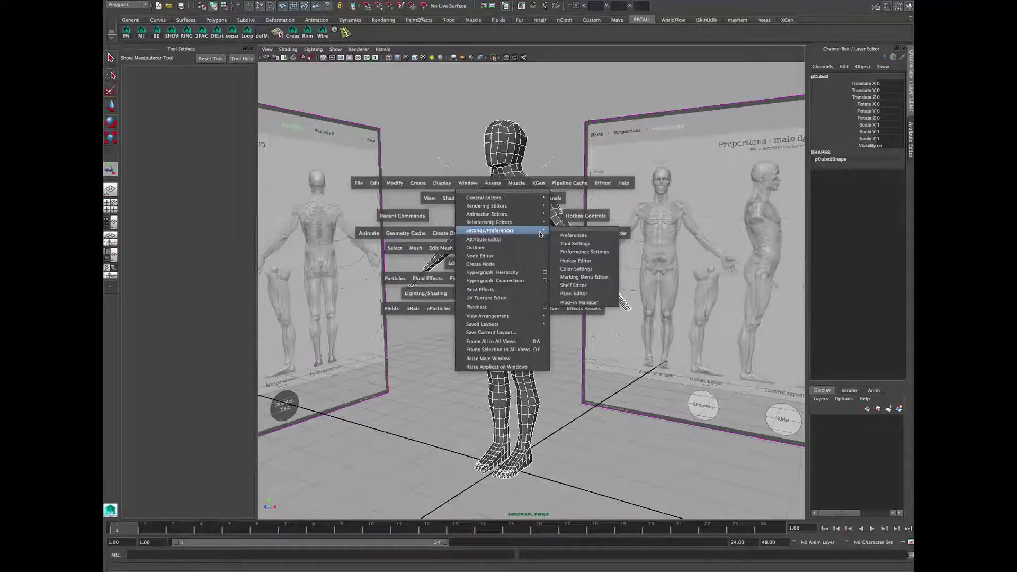
left_click(579, 302)
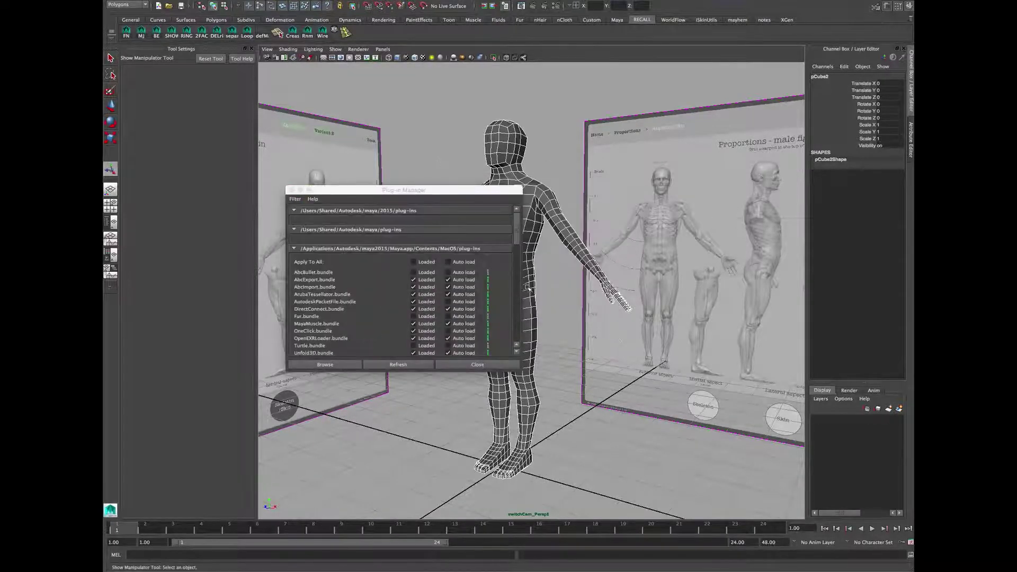
left_click_drag(515, 225, 512, 274)
left_click(427, 289)
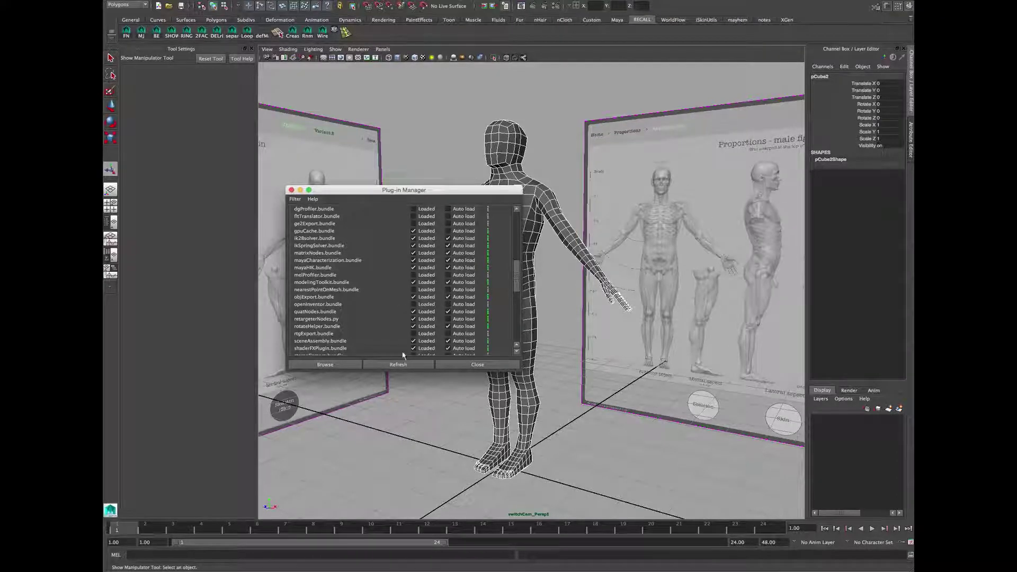
left_click(476, 365)
Step: Export the selected figure in OBJexport format as human_base.obj to the project's data folder, and deselect the figure
key("space")
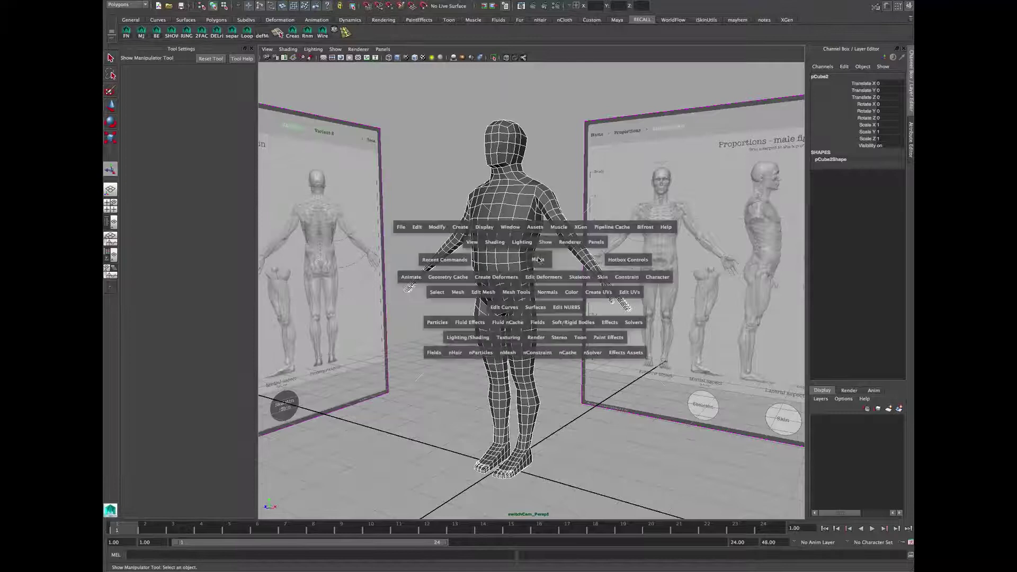
left_click(402, 226)
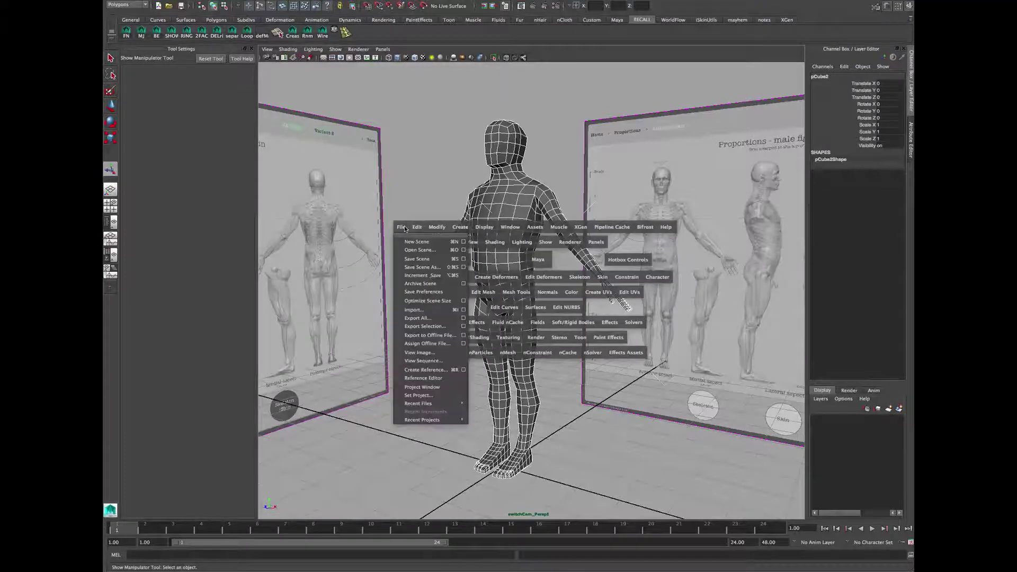
left_click(423, 326)
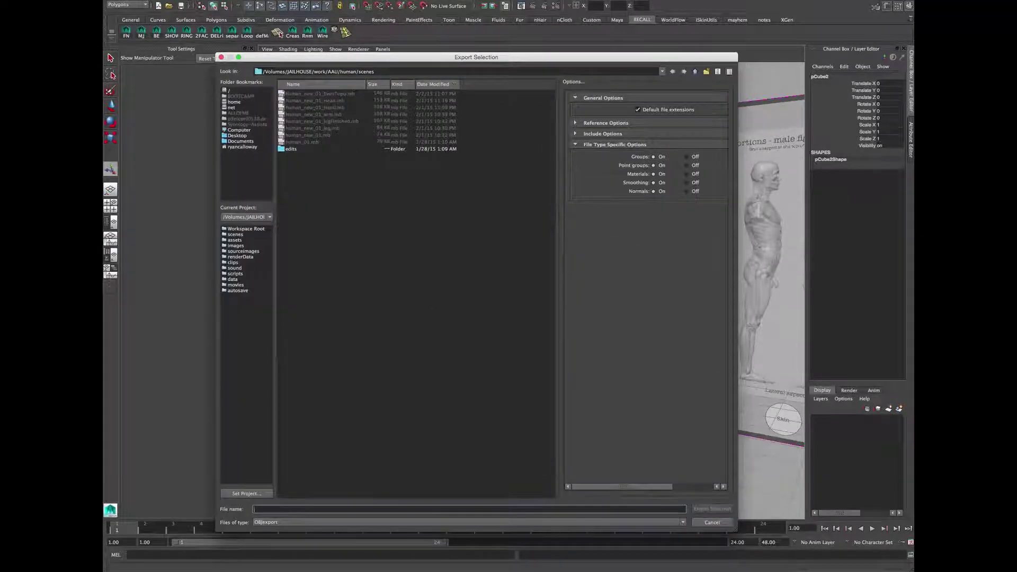
left_click(695, 71)
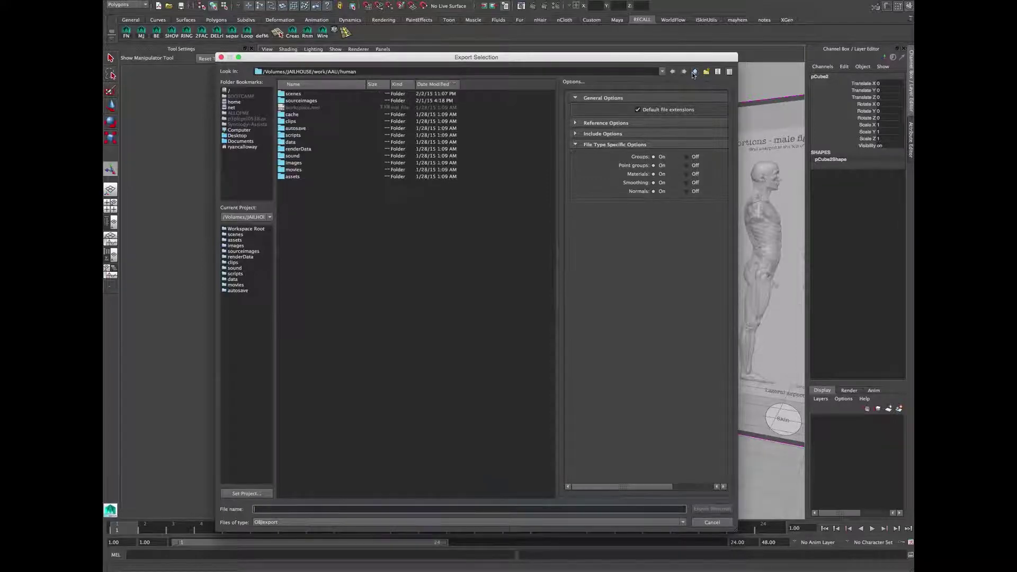
double_click(303, 143)
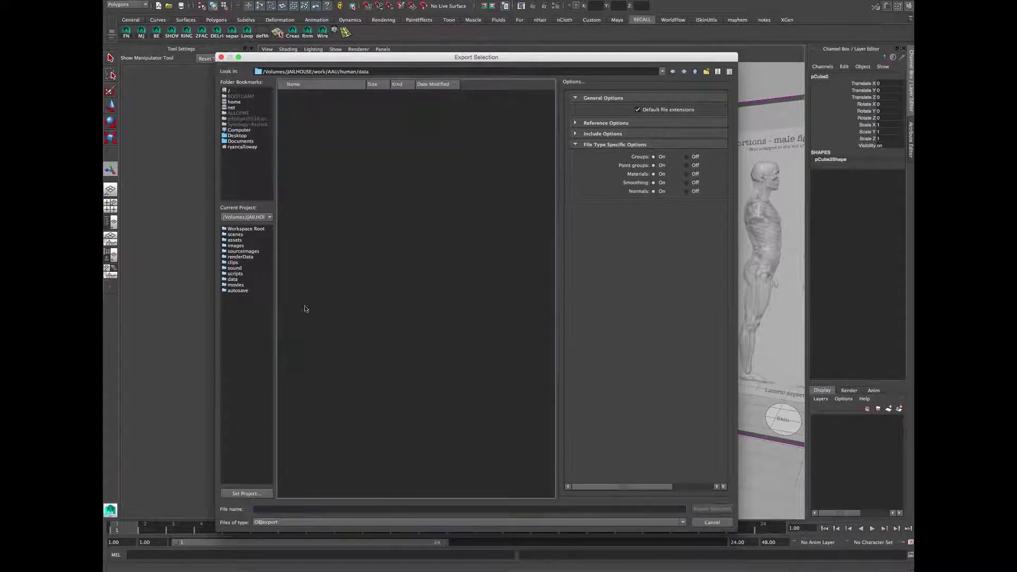
type("hu")
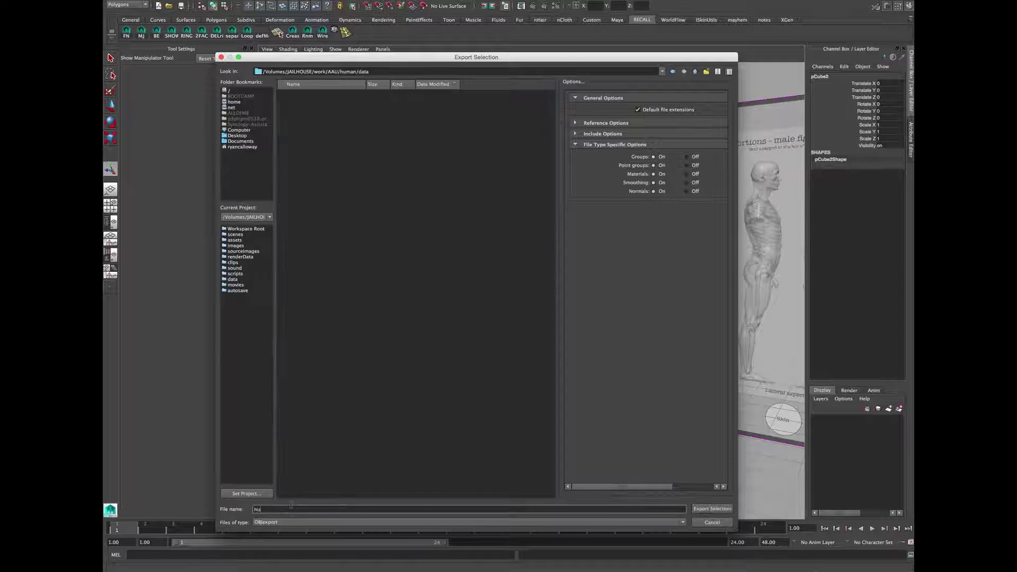
type("man_")
type(".obj")
left_click(713, 509)
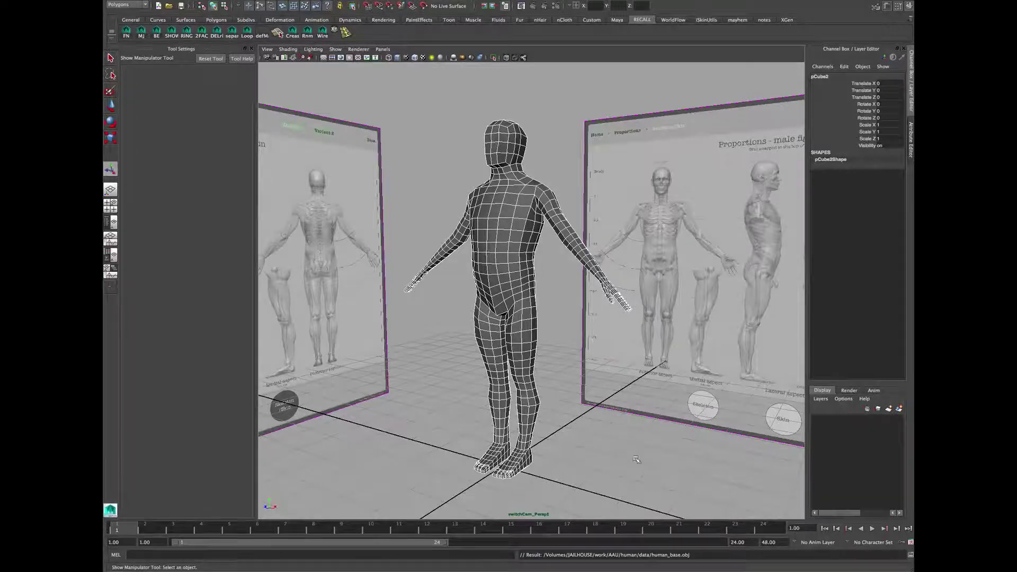
left_click(572, 301)
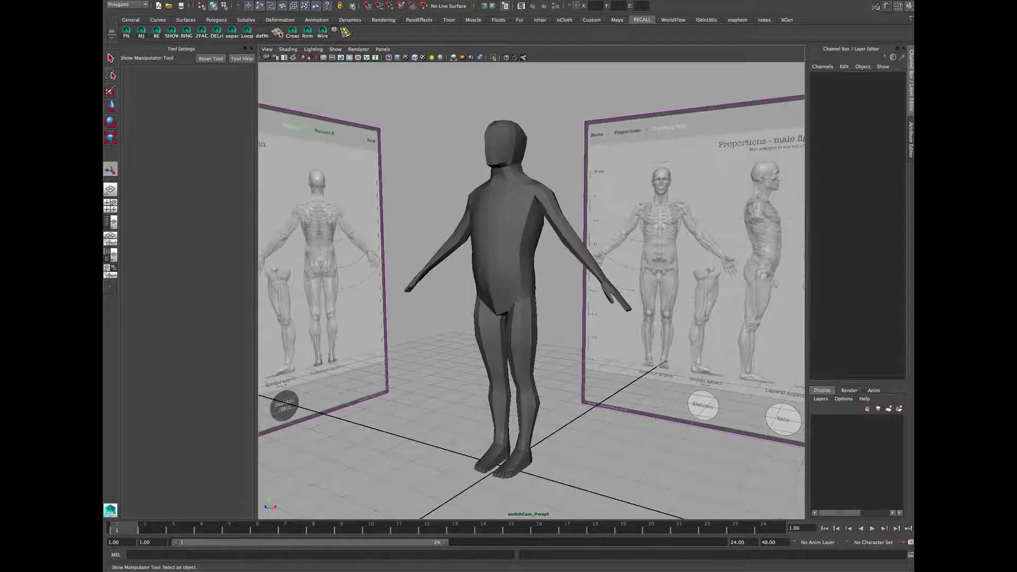
Step: Switch to ZBrush and import human_base.obj from the human project's data folder
key("super+Tab")
key("super+Tab")
key("super+Tab")
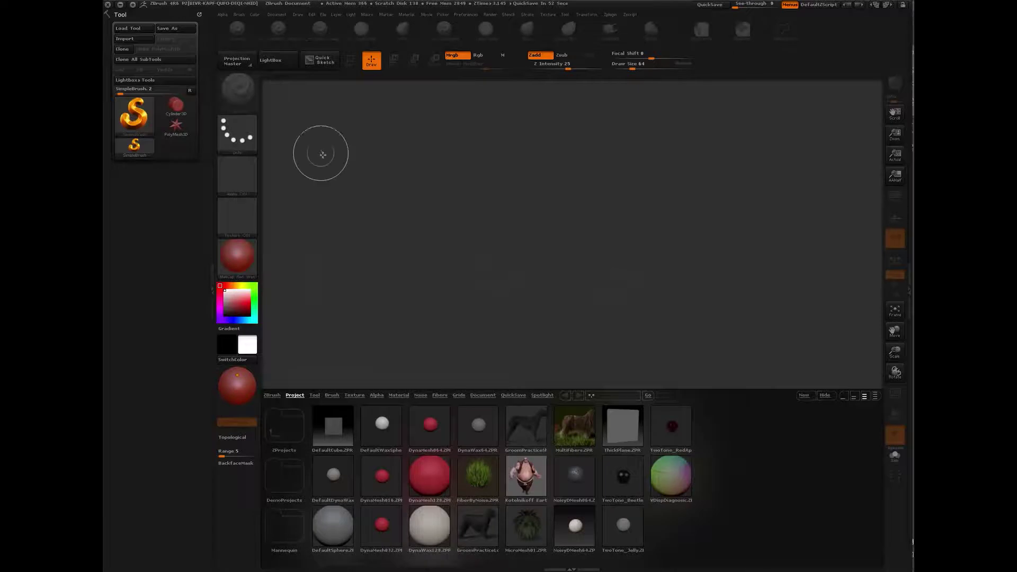
mouse_move(167, 124)
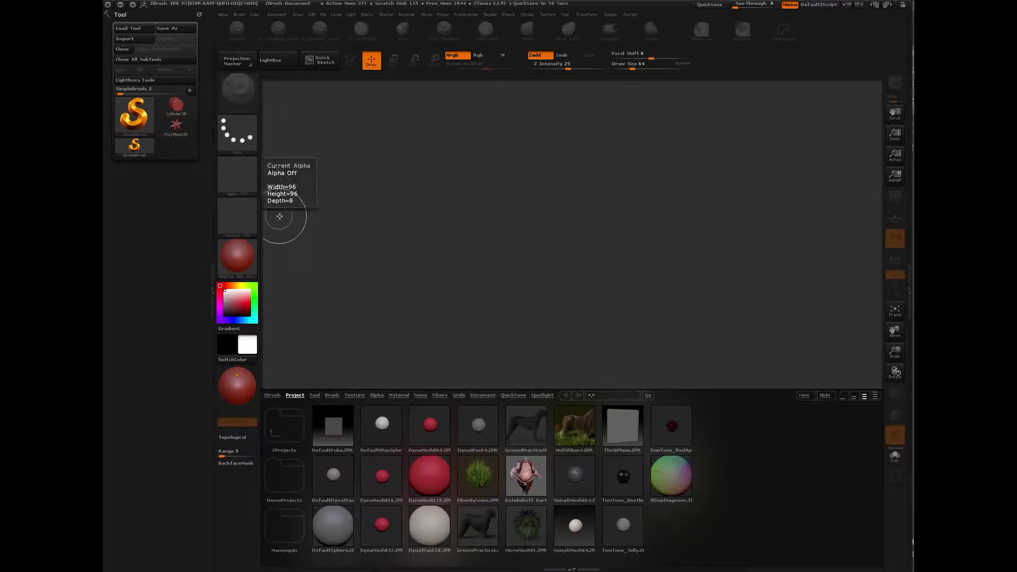
left_click(128, 39)
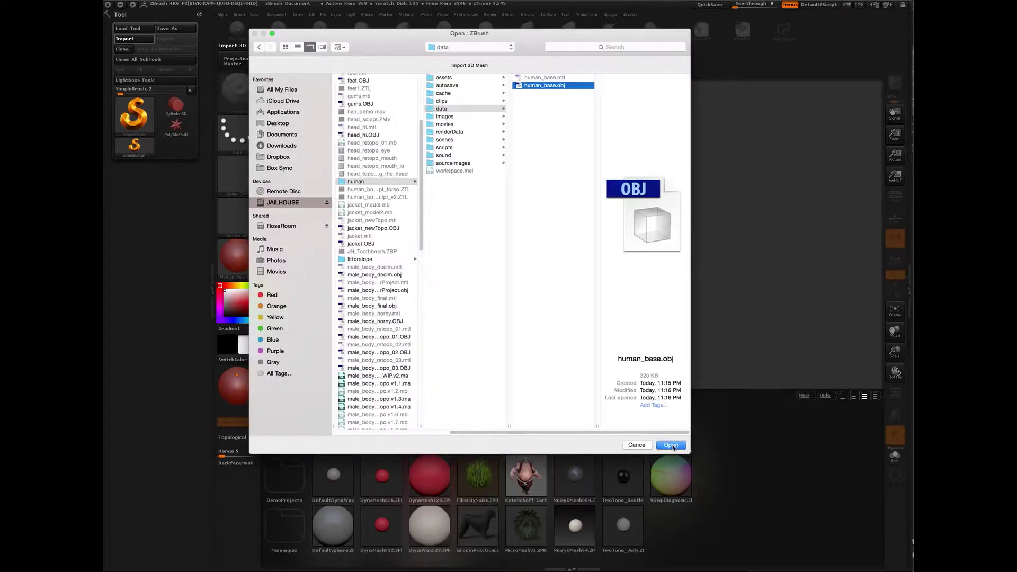
left_click(670, 445)
Step: Draw the imported figure on the canvas, enter Edit mode, hide LightBox and frame the whole figure
left_click_drag(547, 295, 555, 466)
key("t")
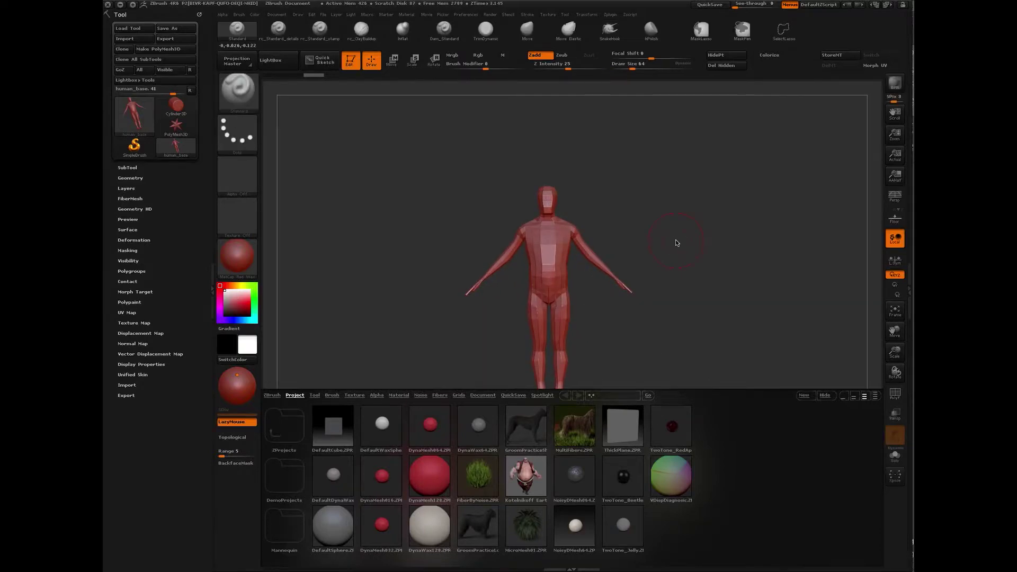
key("comma")
key("f")
left_click_drag(773, 238, 763, 215, "alt")
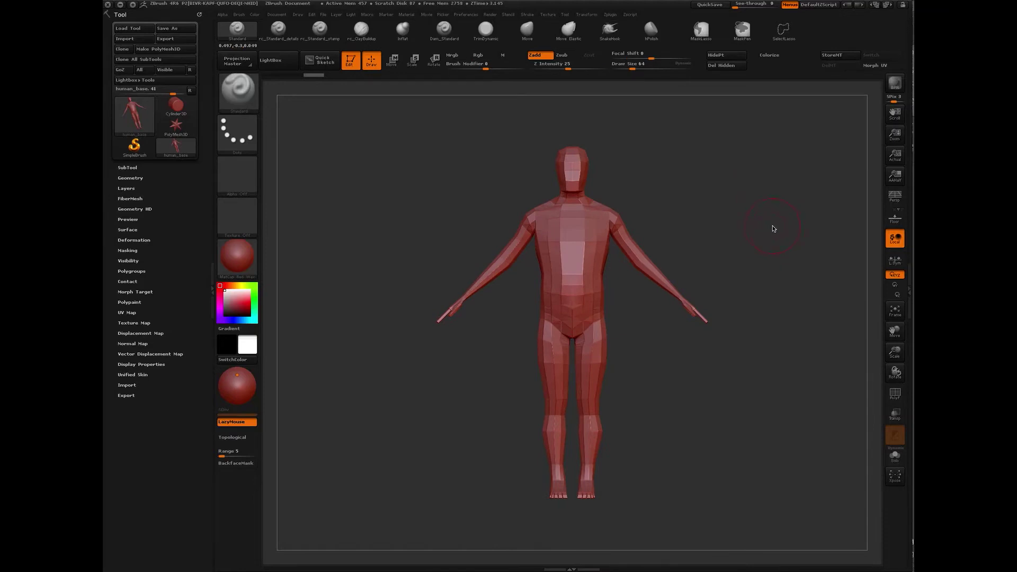